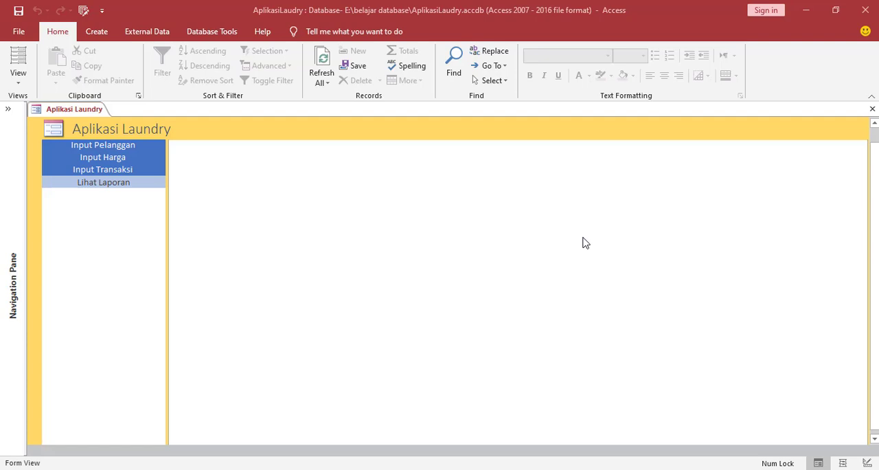
View the Input Pelanggan, Input Harga, Input Transaksi and Lihat Laporan pages of the Aplikasi Laundry navigation form.
left_click(134, 147)
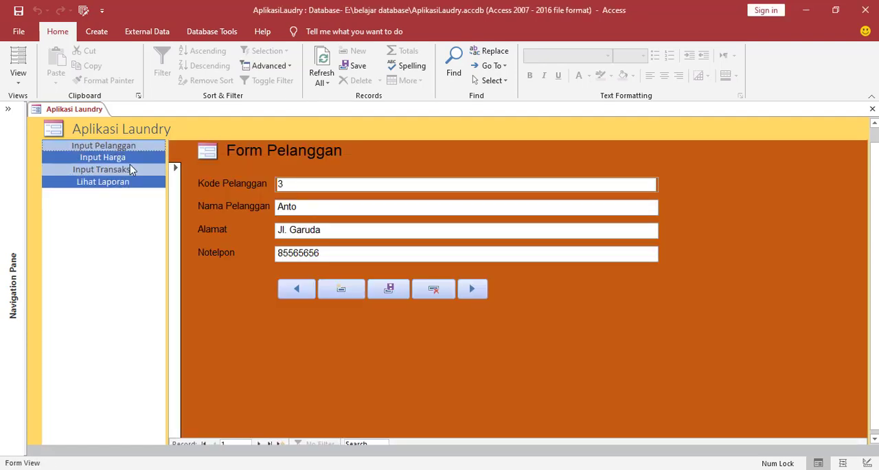
left_click(118, 158)
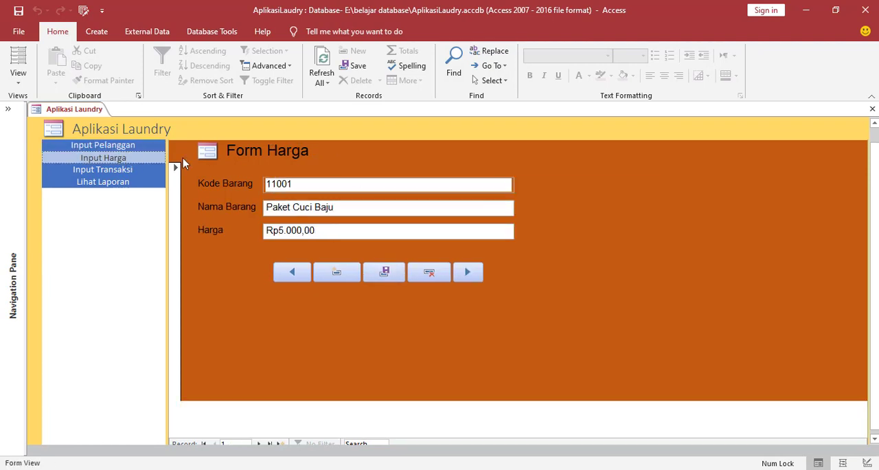
left_click(130, 169)
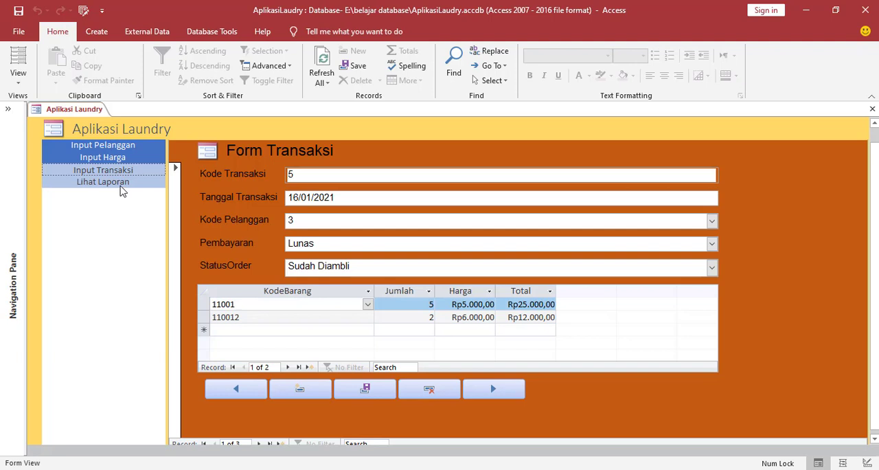
left_click(121, 185)
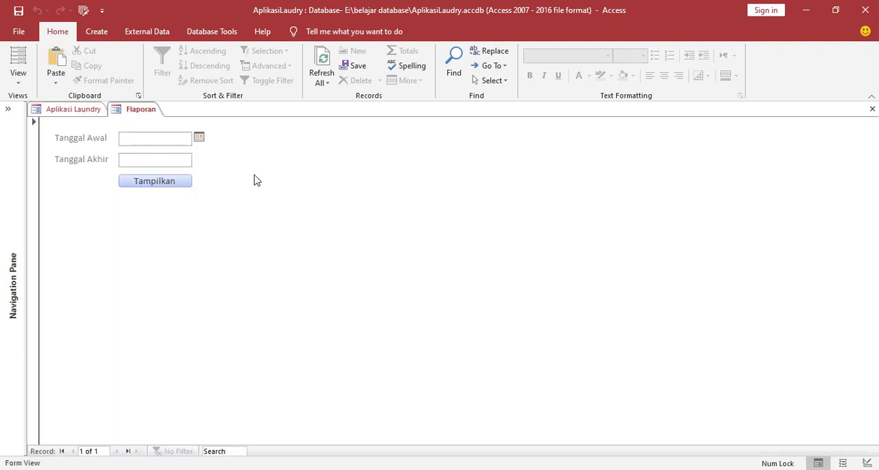
Check the date picker of the Tanggal Awal field on the Flaporan form, then close that form.
left_click(199, 138)
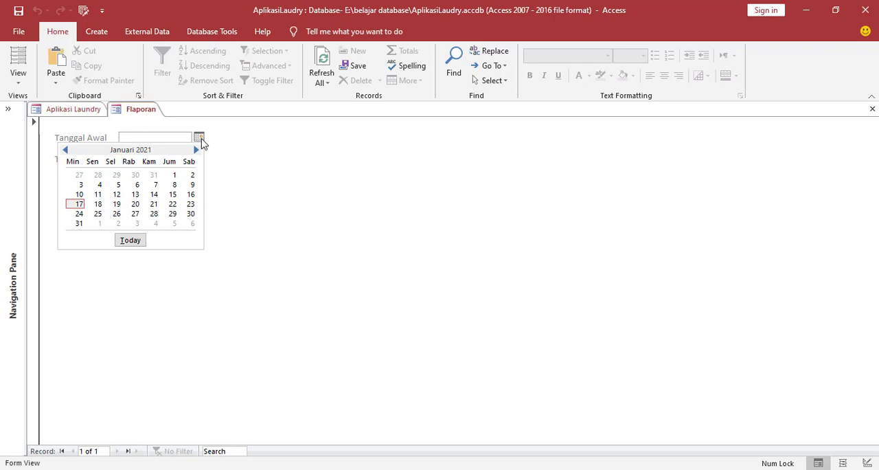
left_click(285, 180)
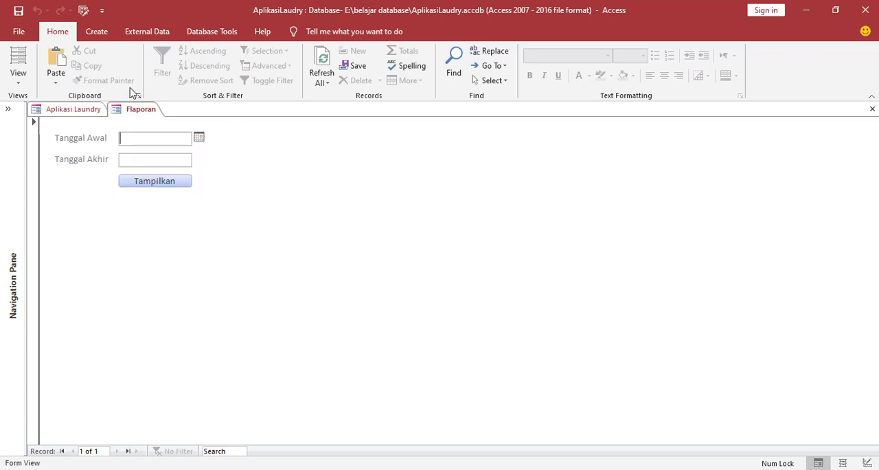
right_click(132, 114)
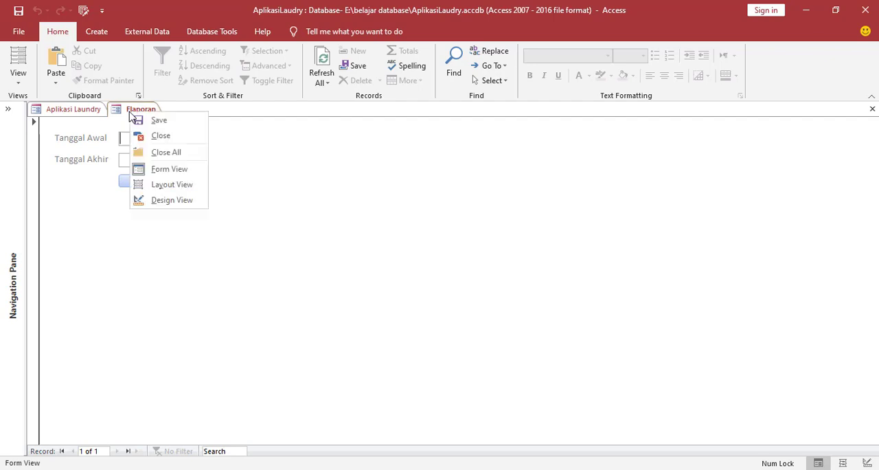
left_click(157, 136)
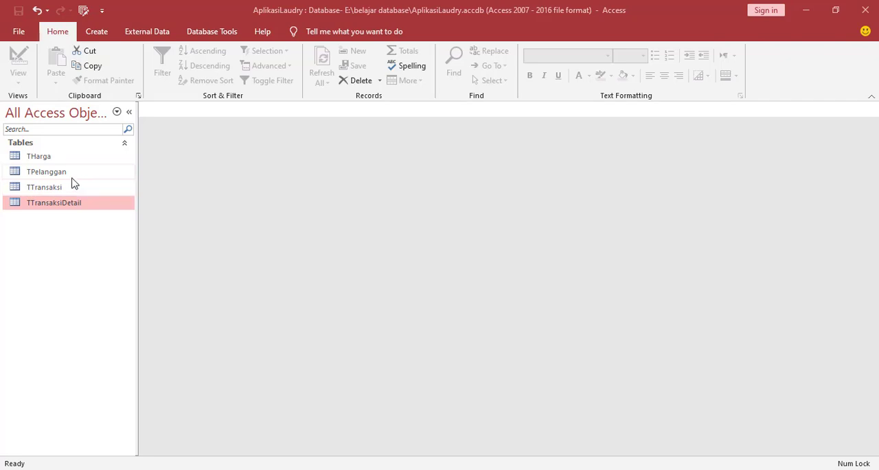
Open the THarga table in Design View and examine the data types and properties of its KodeBarang, NamaBarang and Harga fields.
left_click(24, 158)
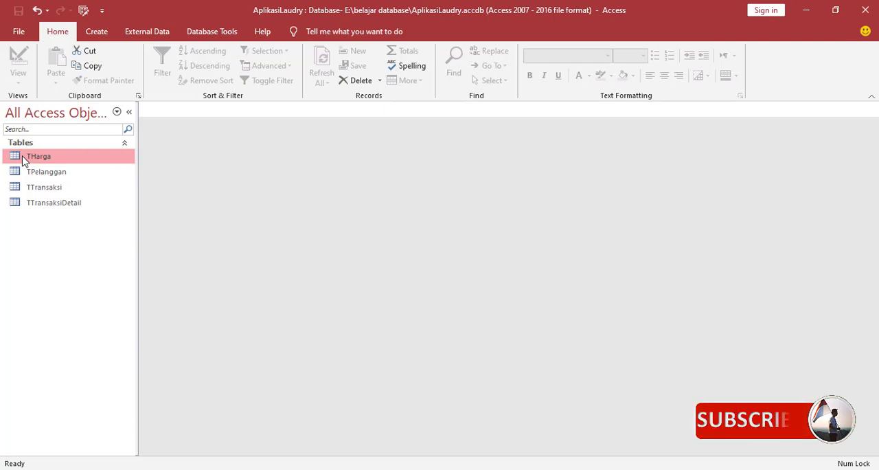
right_click(24, 160)
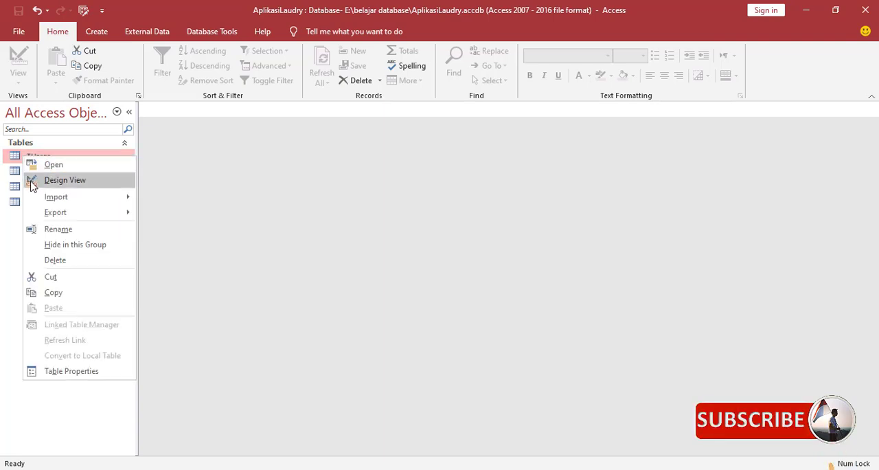
left_click(32, 183)
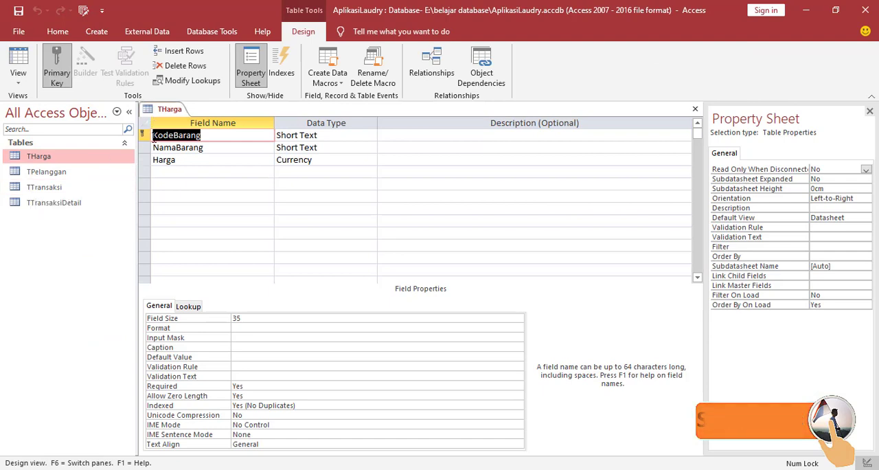
left_click(213, 137)
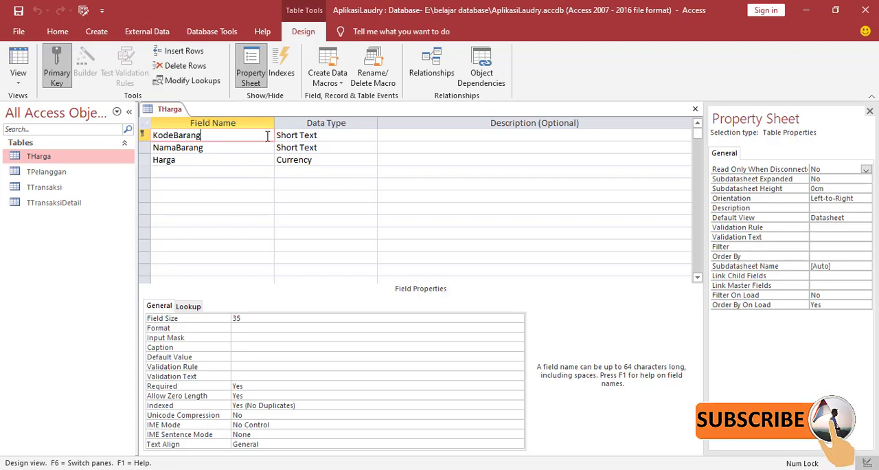
left_click(324, 136)
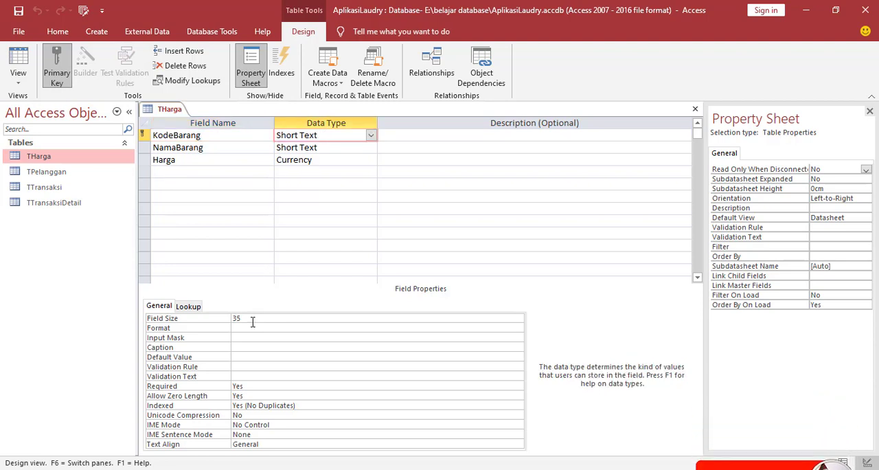
left_click(232, 149)
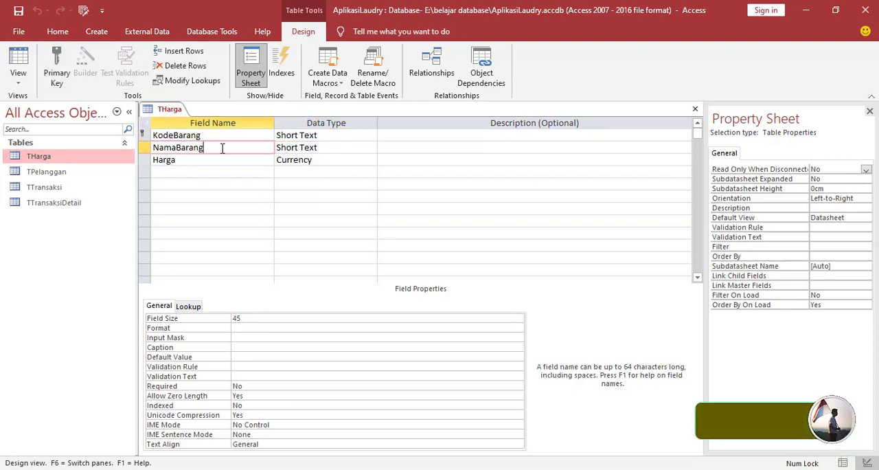
left_click(335, 150)
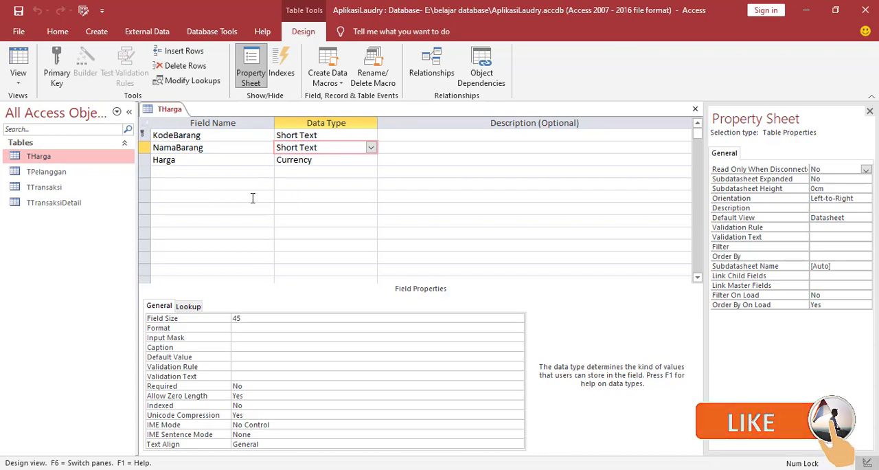
left_click(203, 158)
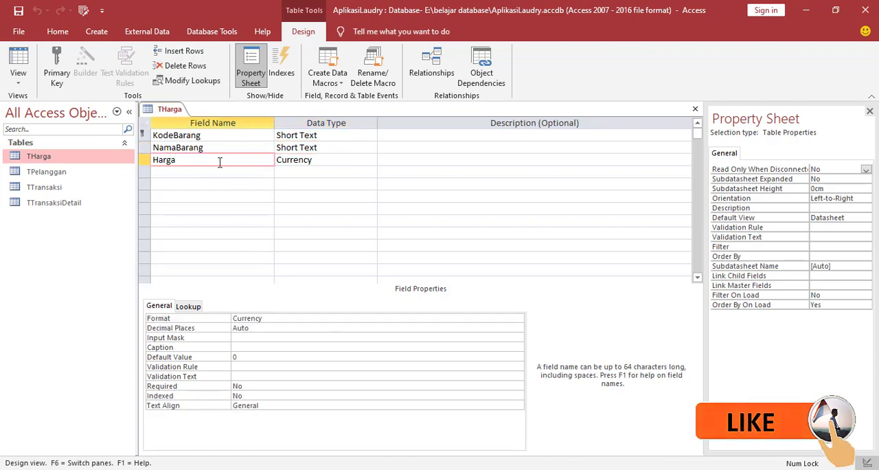
left_click(321, 161)
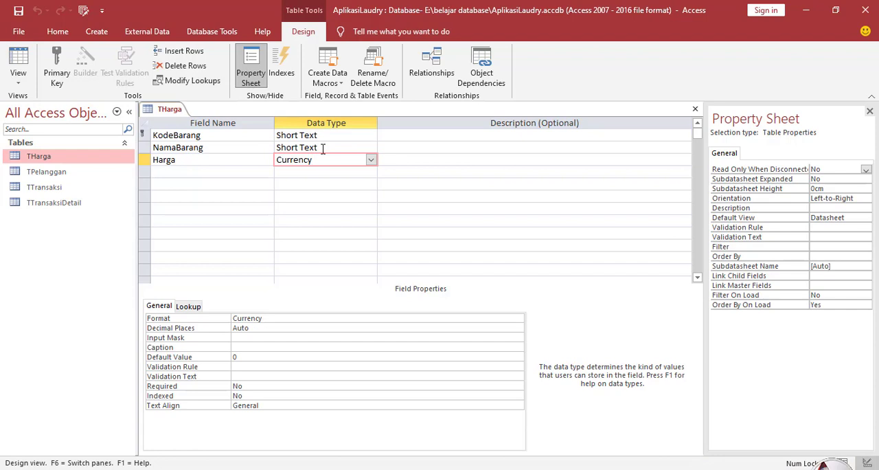
left_click(205, 136)
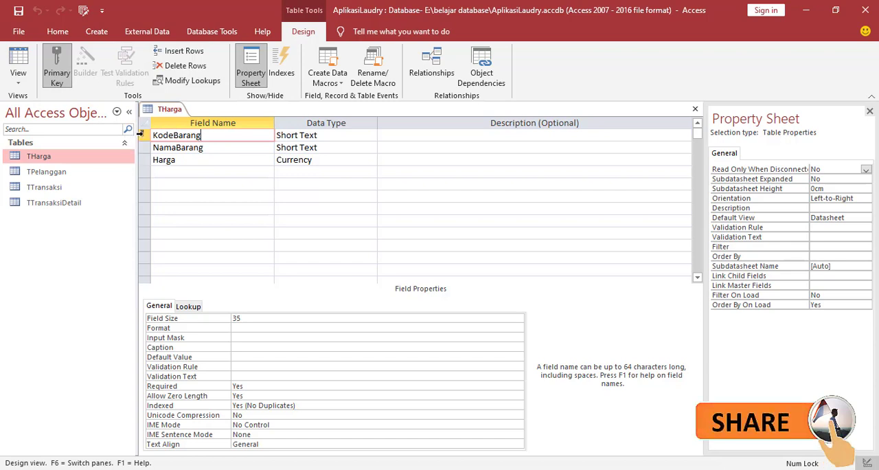
Close the THarga table design.
right_click(159, 112)
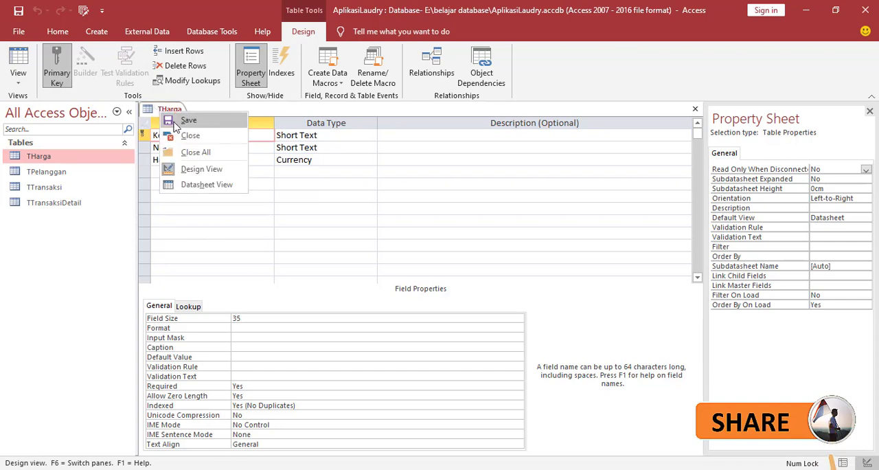
left_click(165, 111)
right_click(169, 111)
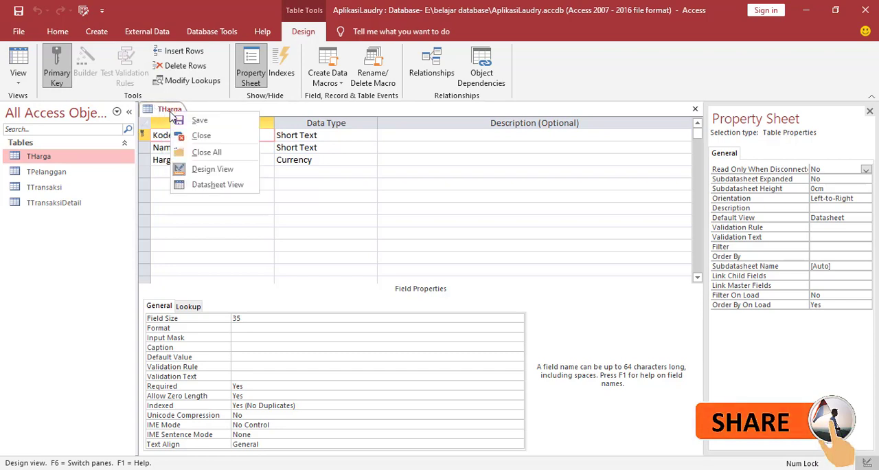
left_click(187, 155)
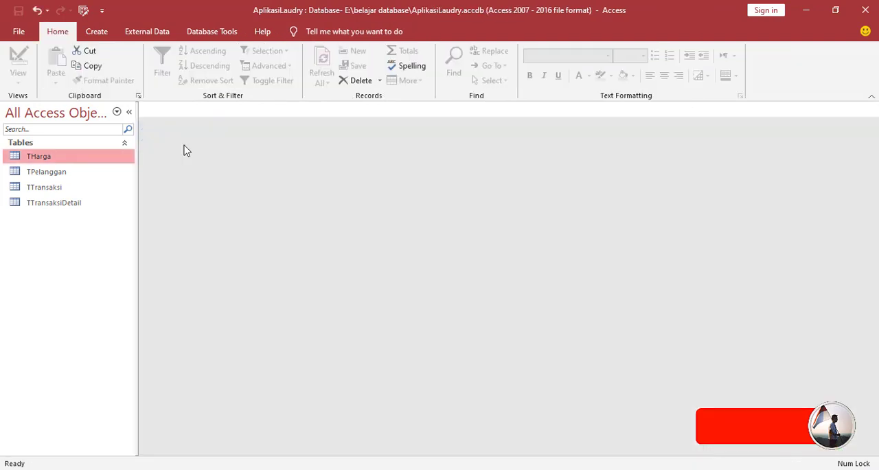
Open the TPelanggan table in Design View and examine the data types and properties of KodePelanggan, NamaPelanggan, Alamat and Notelpon.
left_click(44, 174)
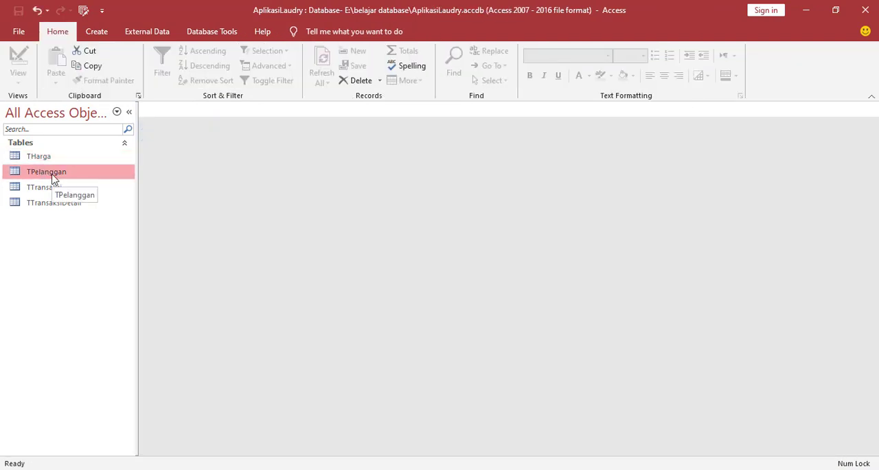
right_click(53, 178)
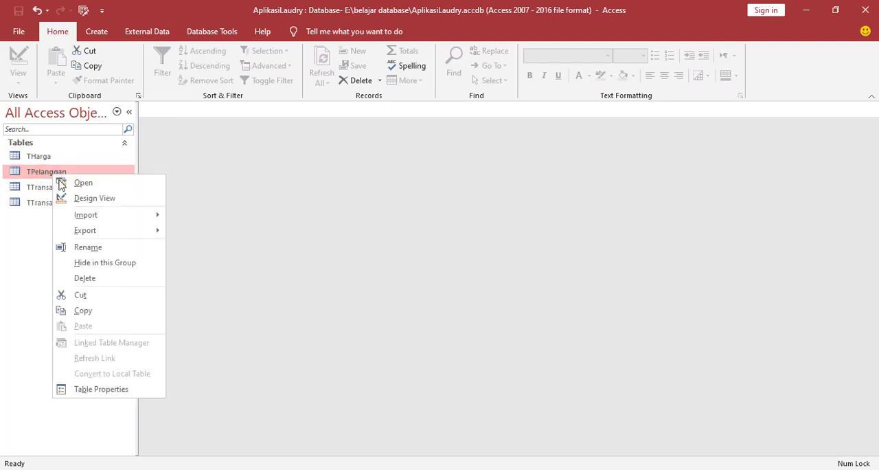
left_click(68, 198)
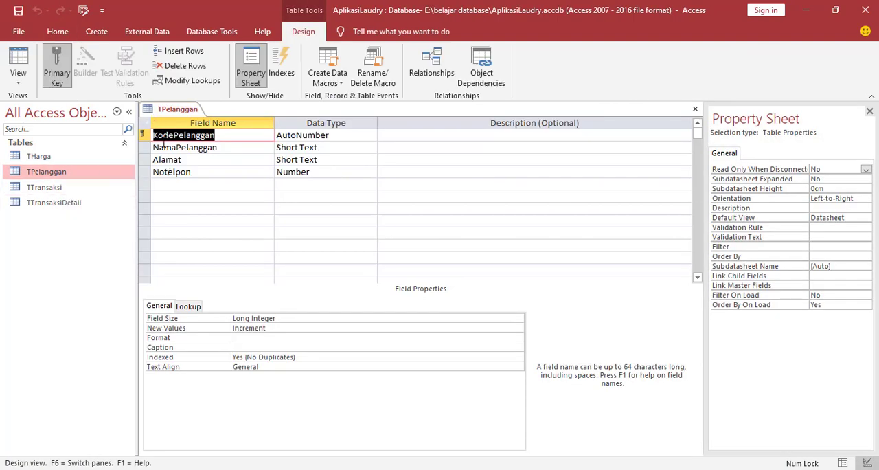
left_click(224, 139)
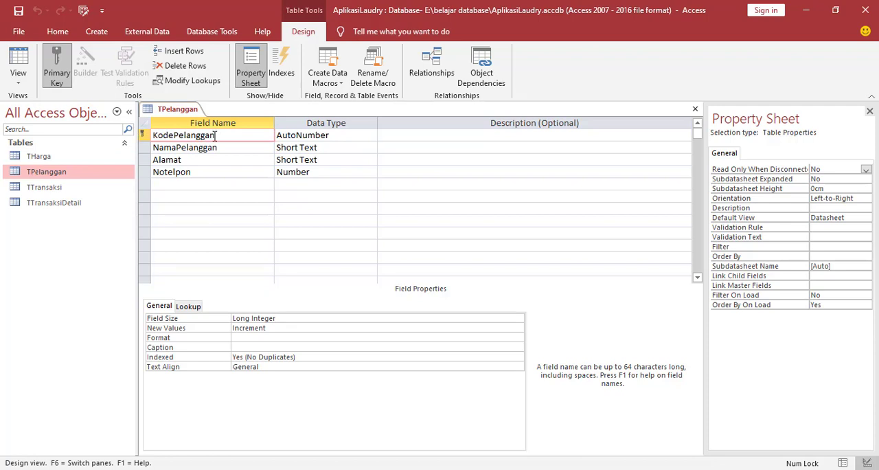
left_click(330, 137)
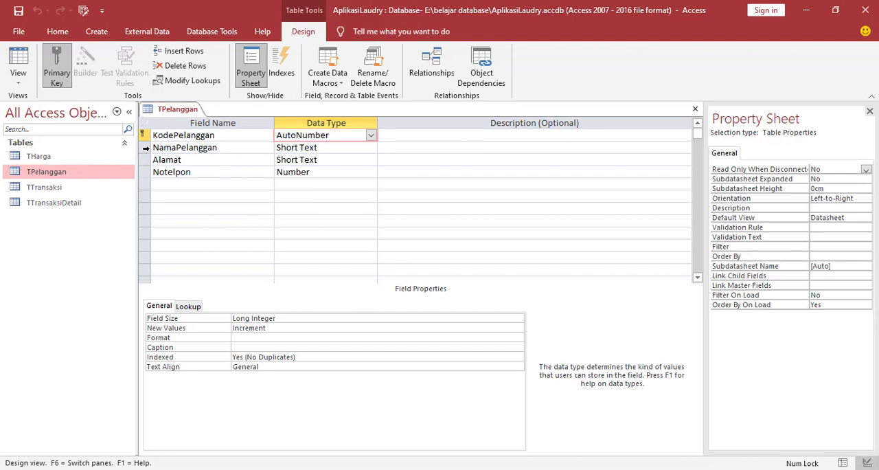
left_click(145, 147)
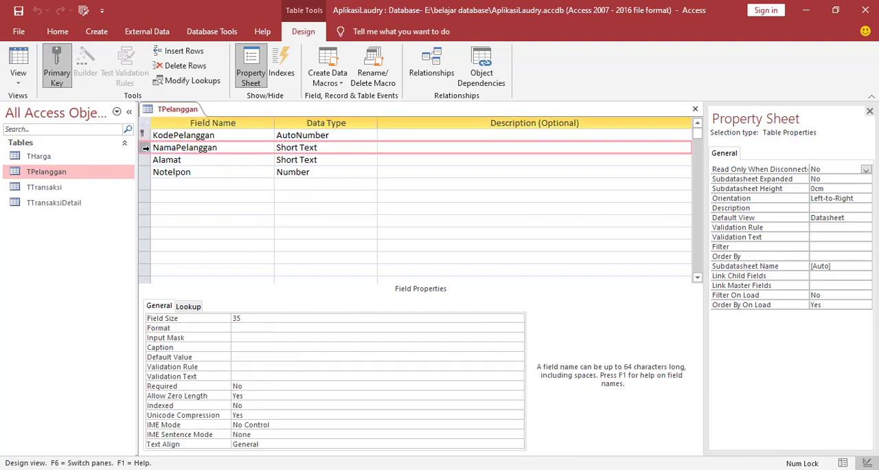
left_click(330, 150)
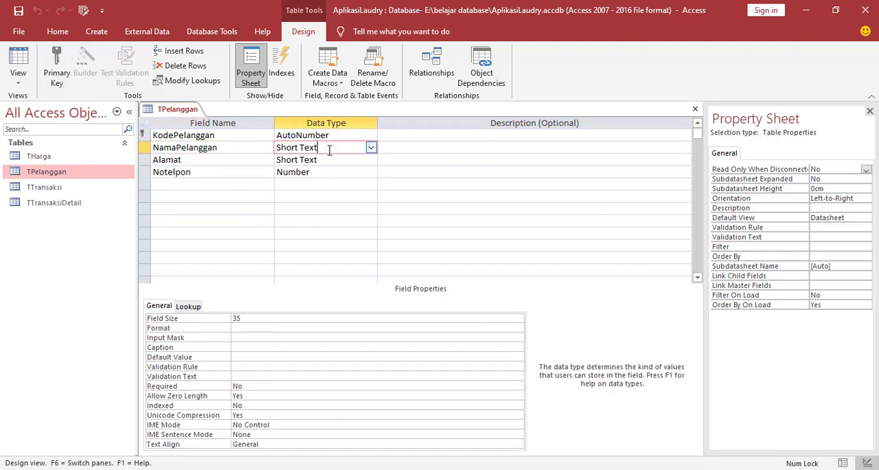
left_click(226, 160)
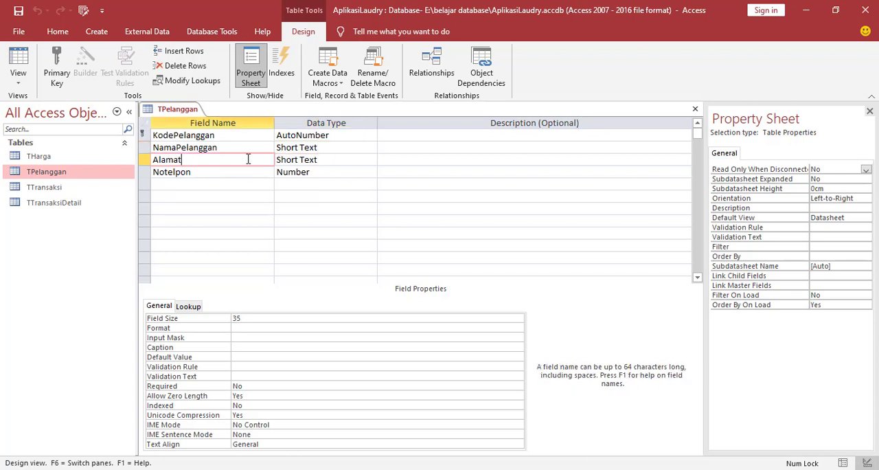
left_click(318, 160)
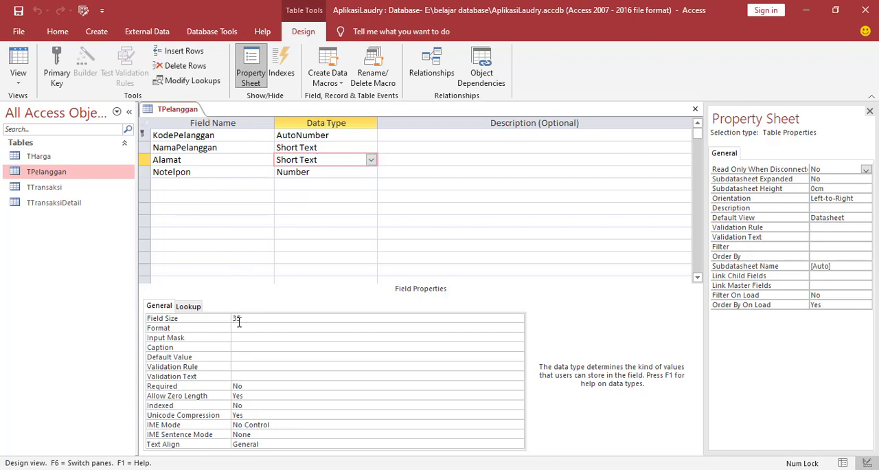
left_click(217, 173)
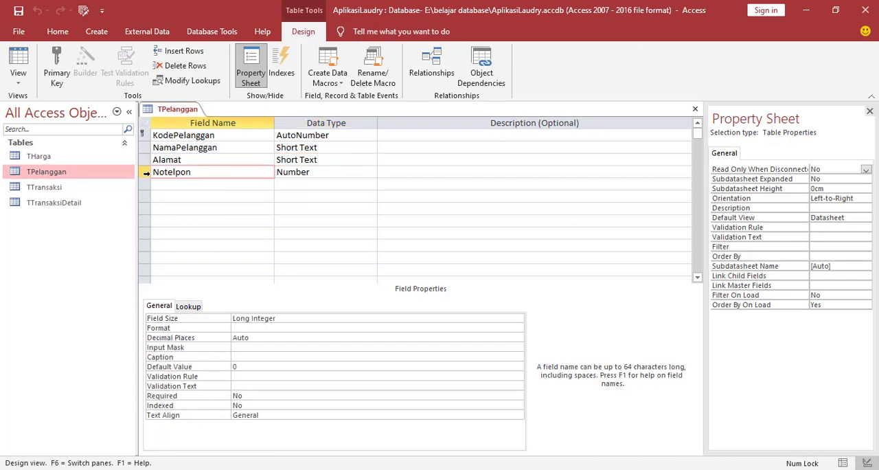
left_click(331, 176)
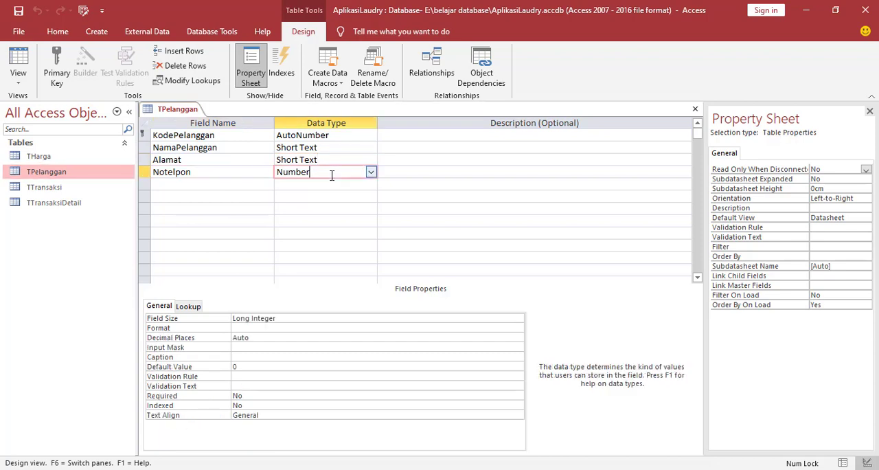
Close the TPelanggan table design.
right_click(165, 113)
left_click(166, 112)
right_click(169, 113)
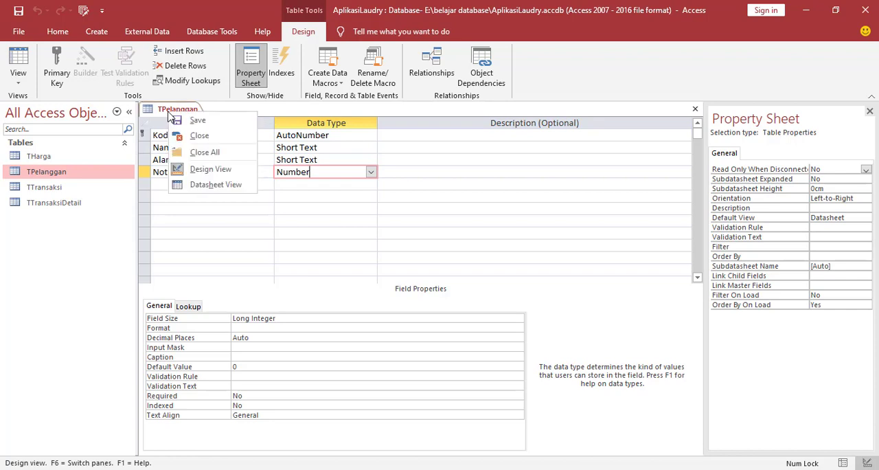
left_click(183, 136)
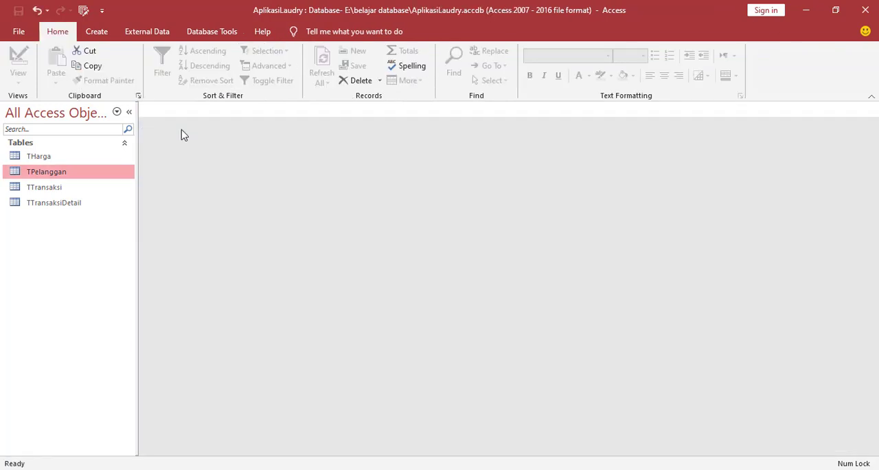
Open the TTransaksi table in Design View.
left_click(30, 195)
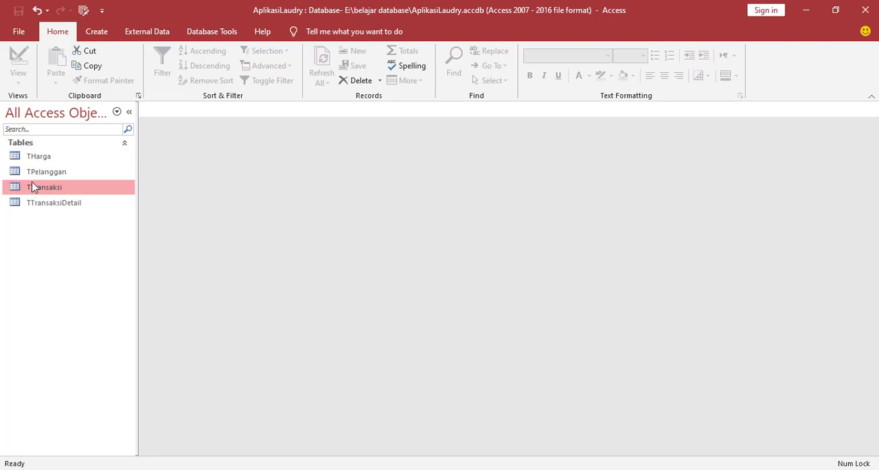
right_click(44, 188)
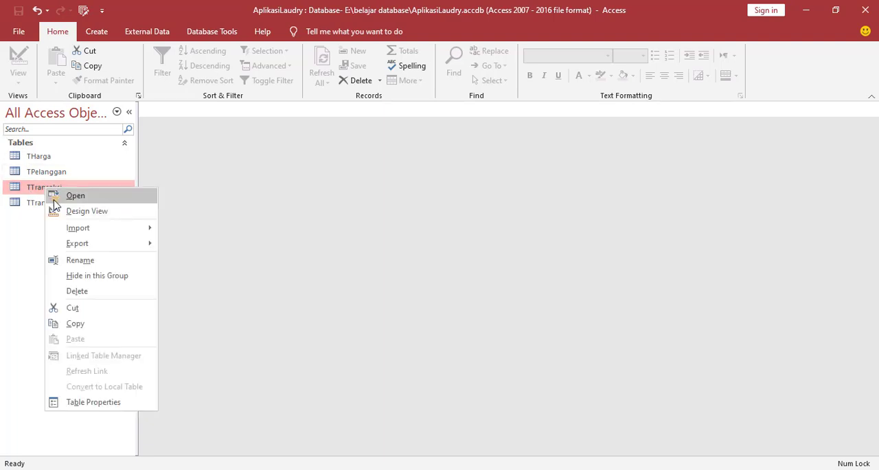
left_click(59, 210)
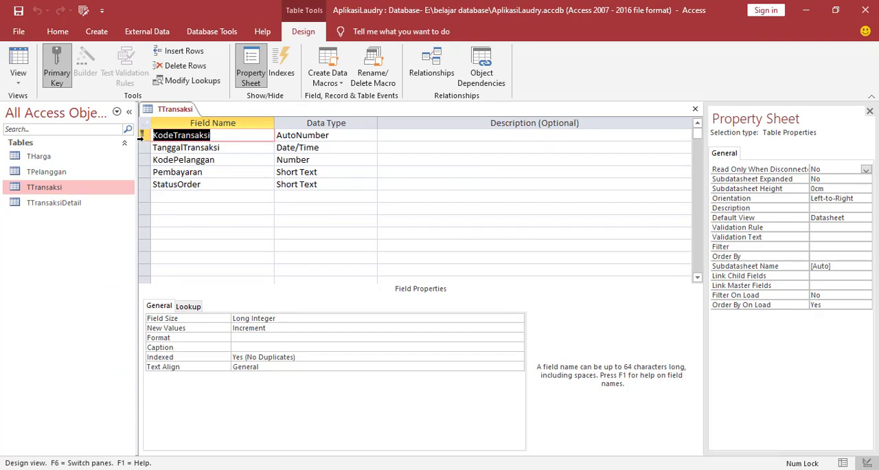
Examine the data types and properties of TTransaksi's KodeTransaksi, TanggalTransaksi, KodePelanggan, Pembayaran and StatusOrder fields.
left_click(331, 136)
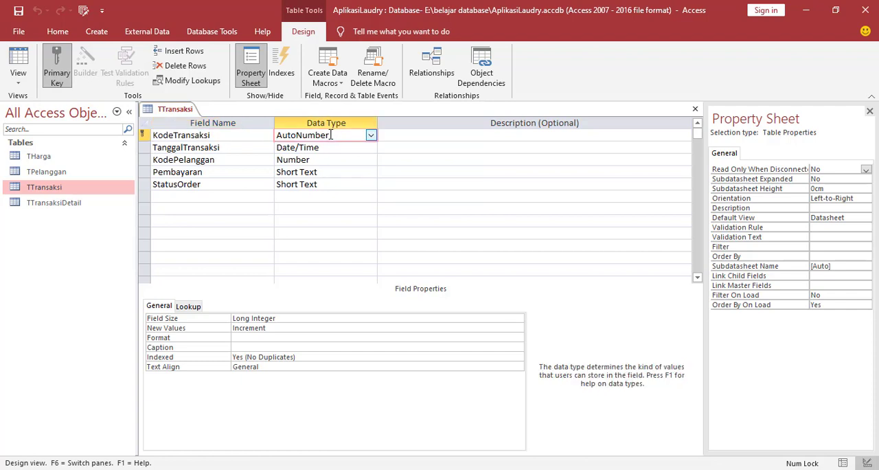
left_click(144, 147)
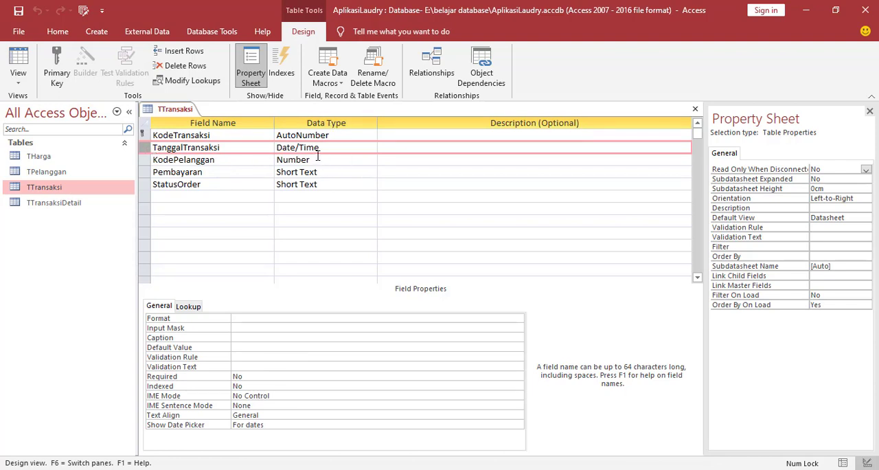
left_click(245, 160)
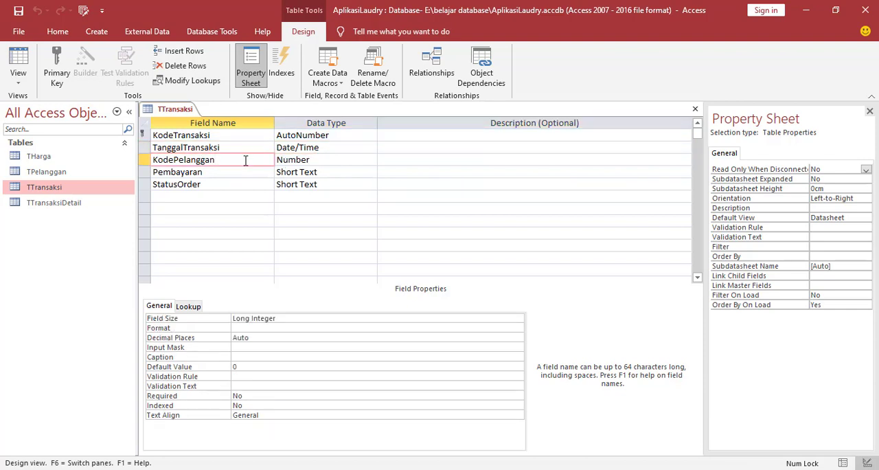
left_click(320, 160)
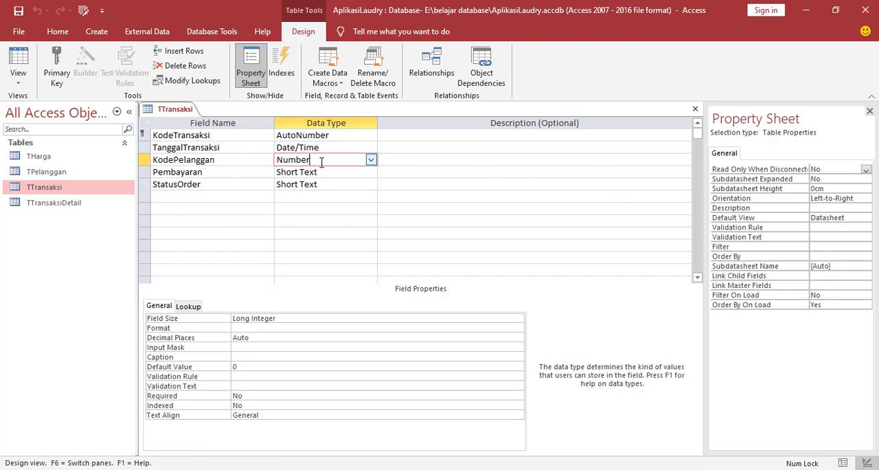
left_click(221, 175)
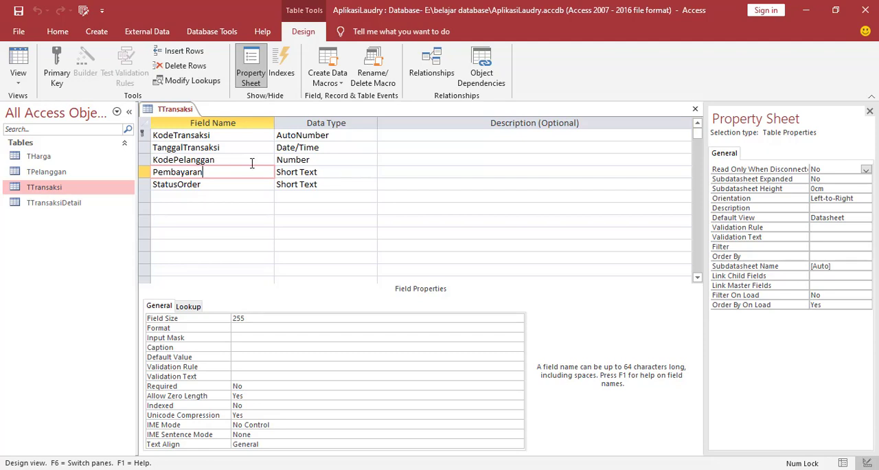
left_click(245, 185)
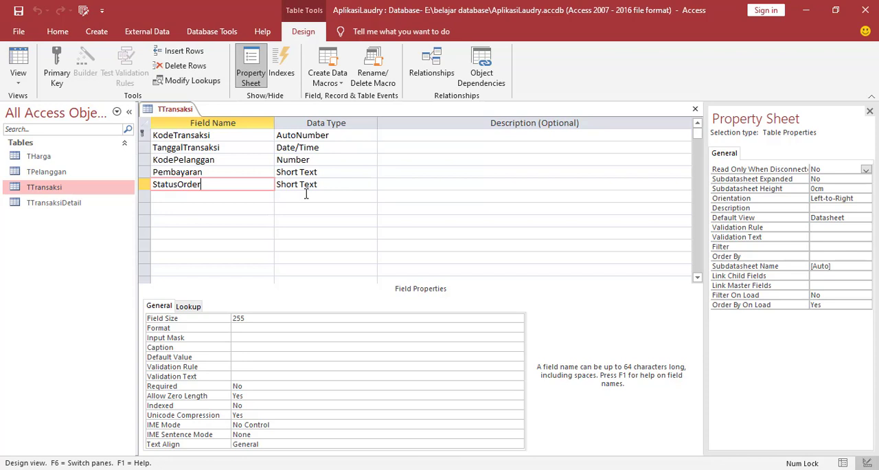
left_click(223, 161)
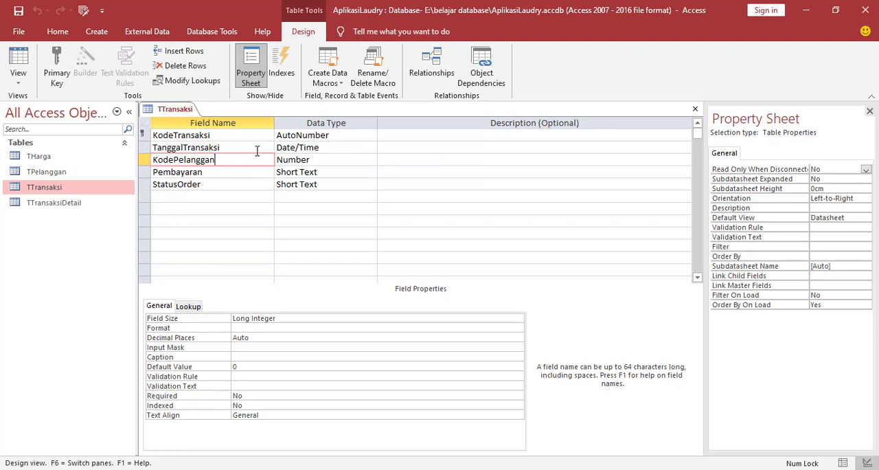
left_click(321, 149)
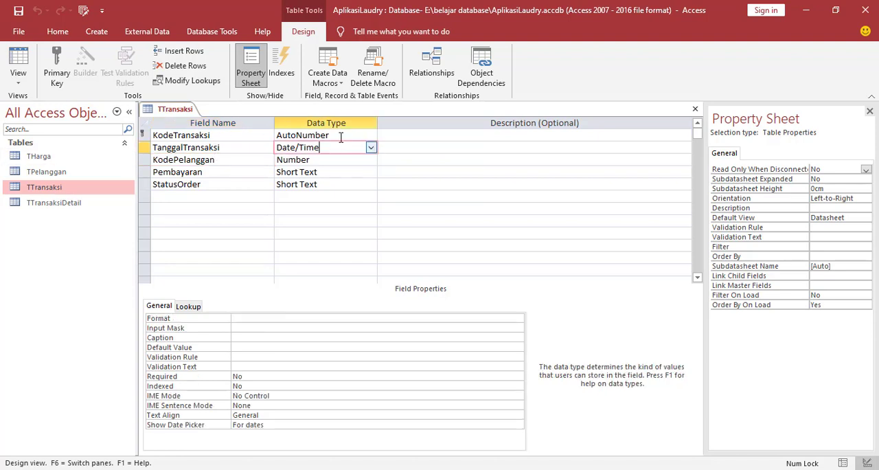
Set the lookup display control of the KodePelanggan field to Combo Box.
left_click(330, 161)
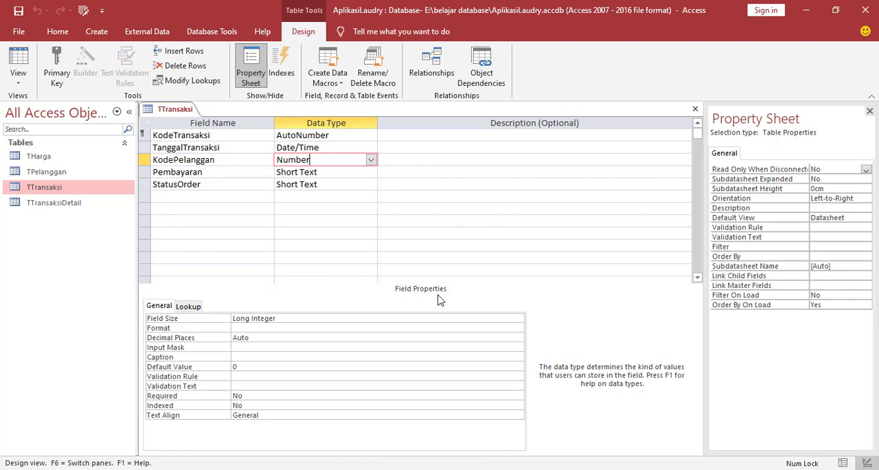
left_click(189, 311)
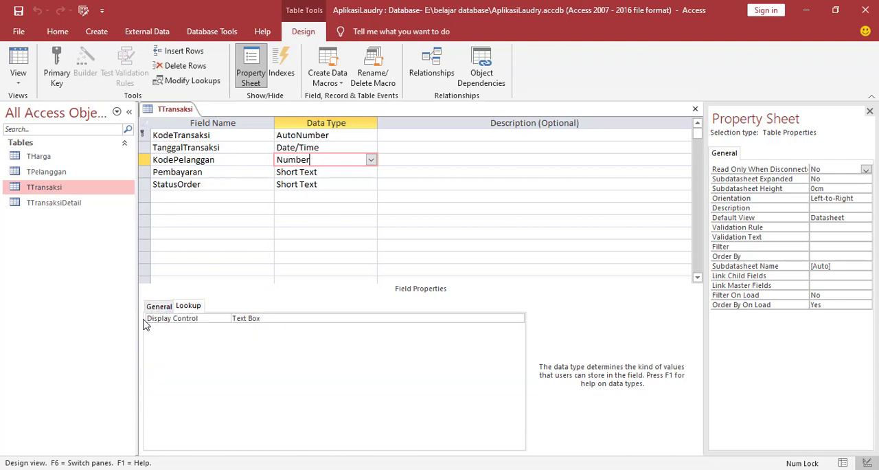
left_click(273, 320)
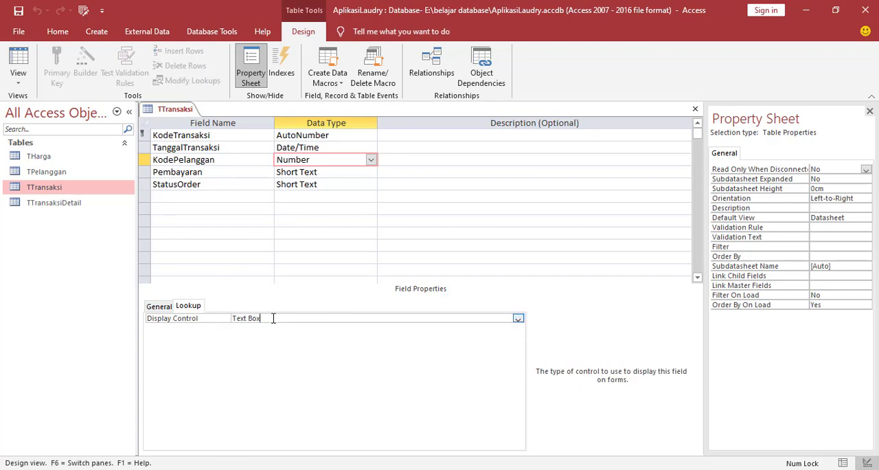
left_click(518, 319)
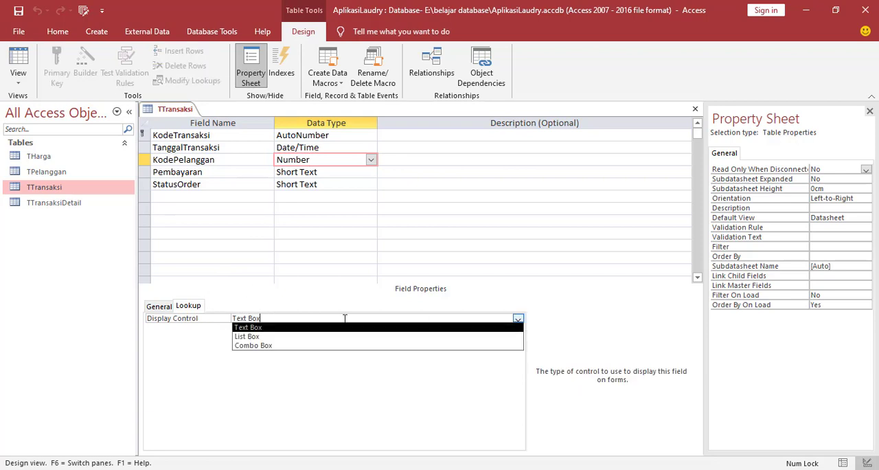
left_click(273, 345)
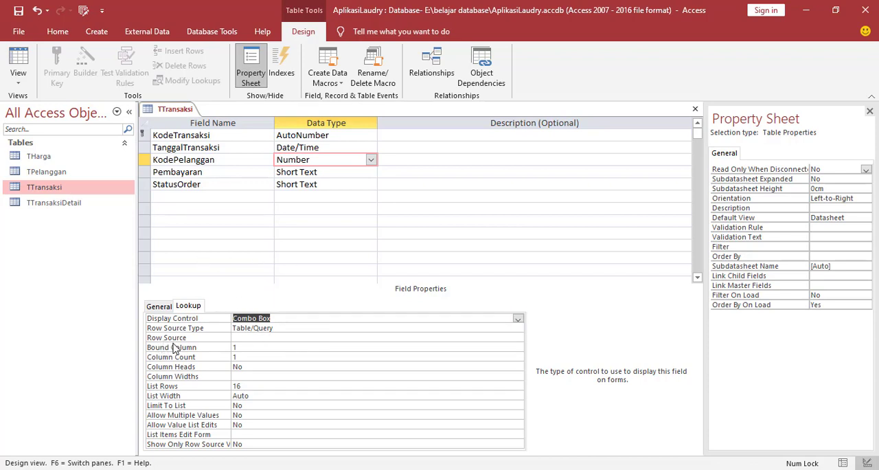
Start building a row source query for the KodePelanggan lookup and add the TPelanggan table to it.
left_click(259, 340)
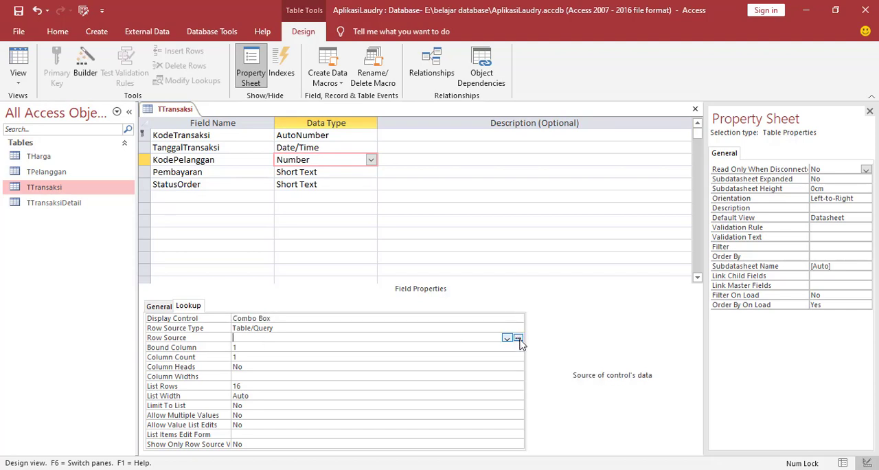
left_click(518, 340)
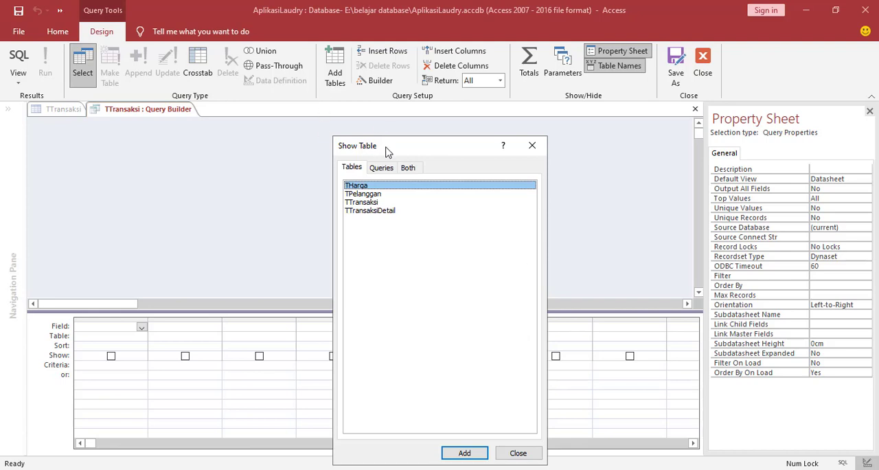
left_click(355, 195)
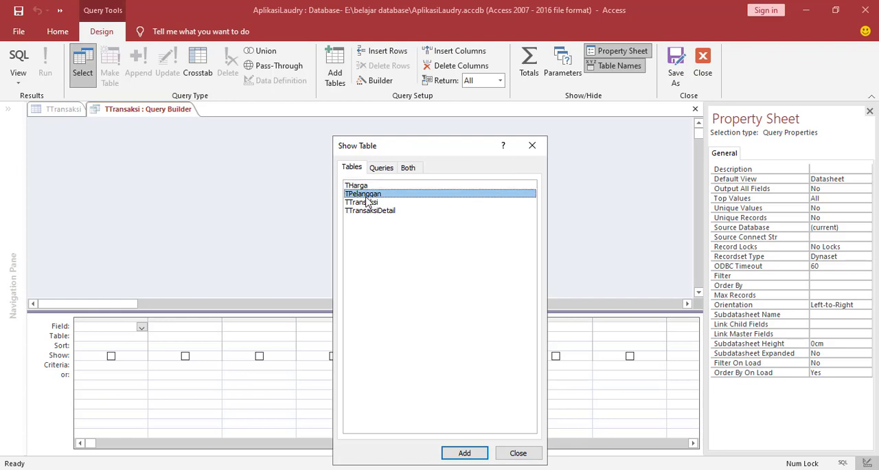
left_click(478, 456)
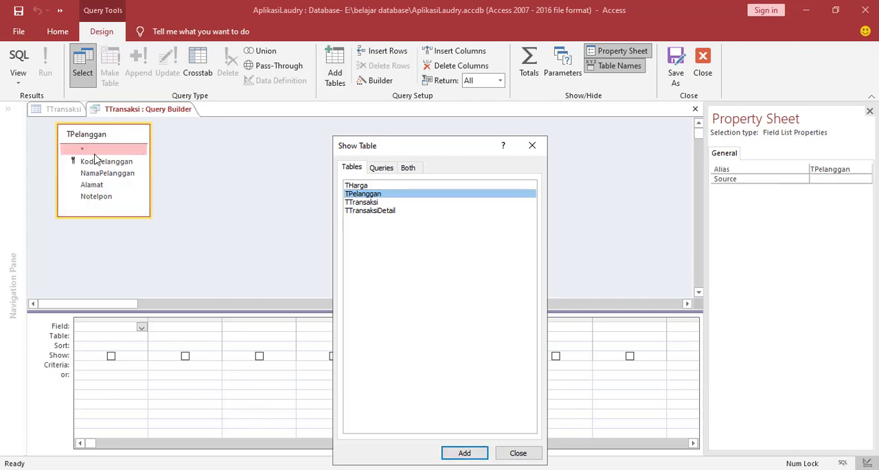
left_click(517, 454)
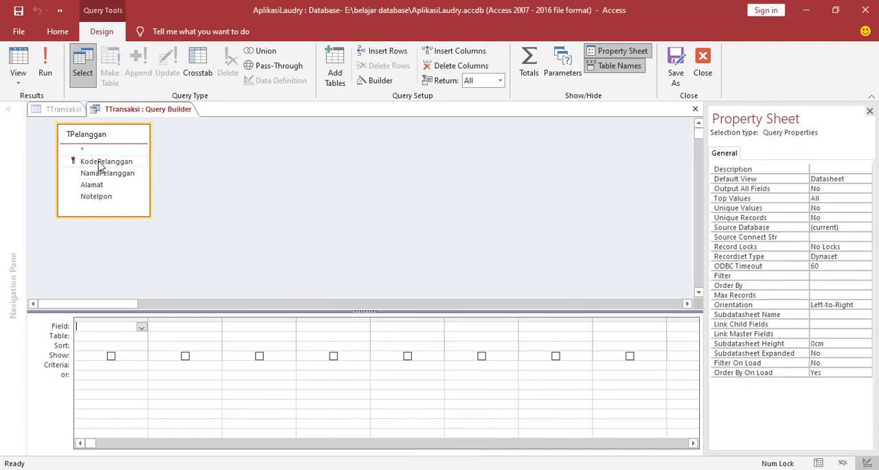
Add the KodePelanggan and NamaPelanggan fields to the row source query, then save and close it.
double_click(100, 165)
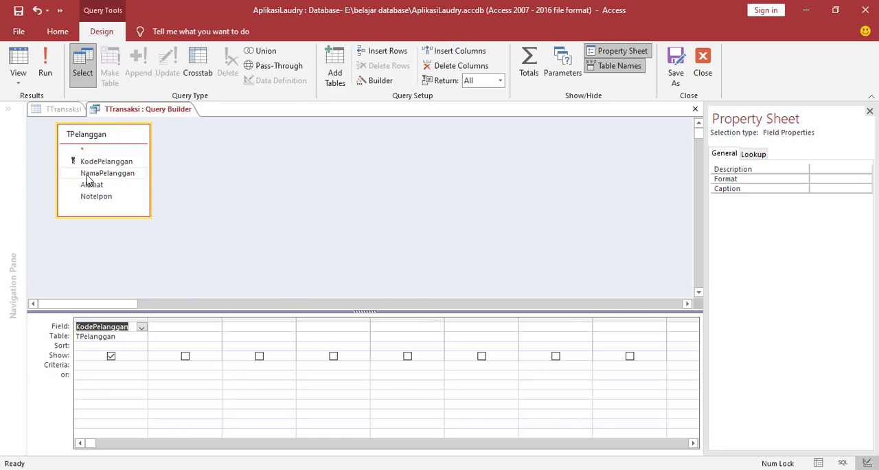
double_click(89, 174)
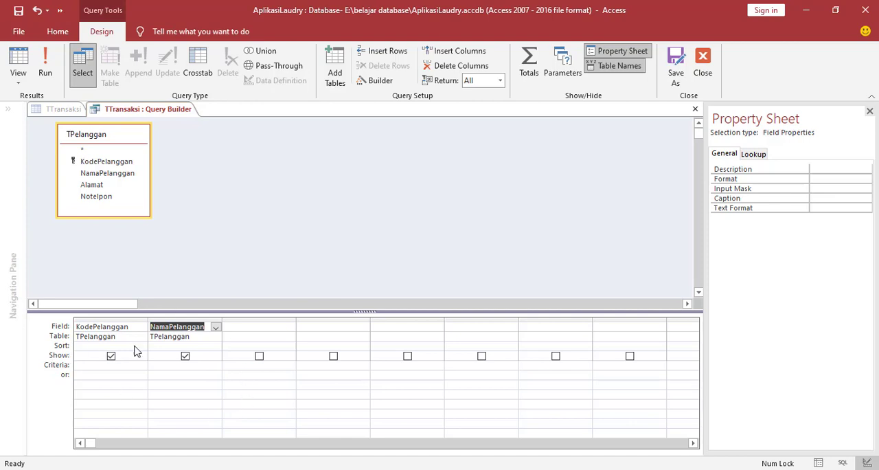
right_click(123, 114)
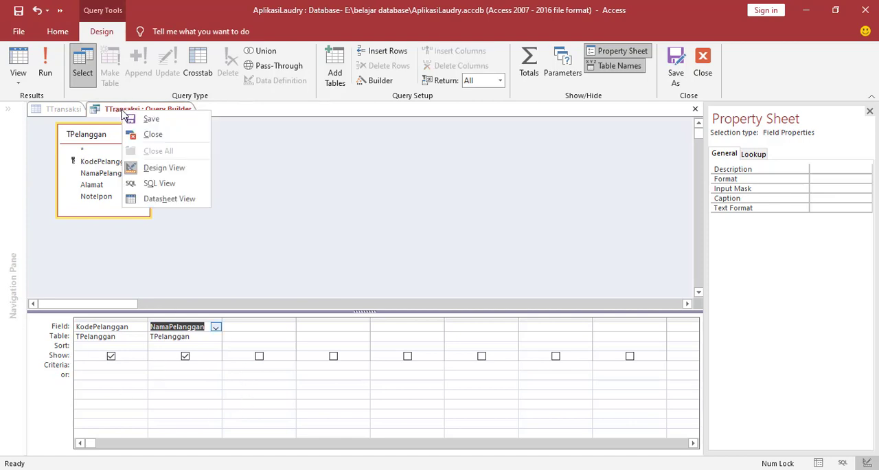
left_click(152, 119)
right_click(150, 108)
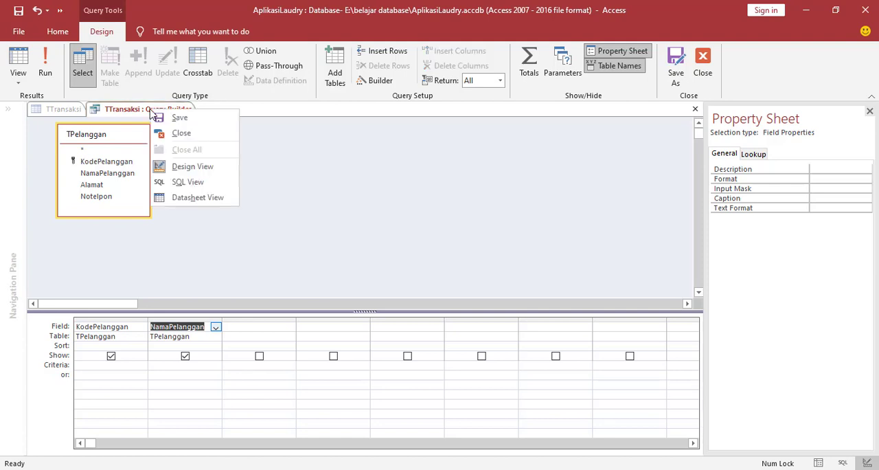
left_click(173, 134)
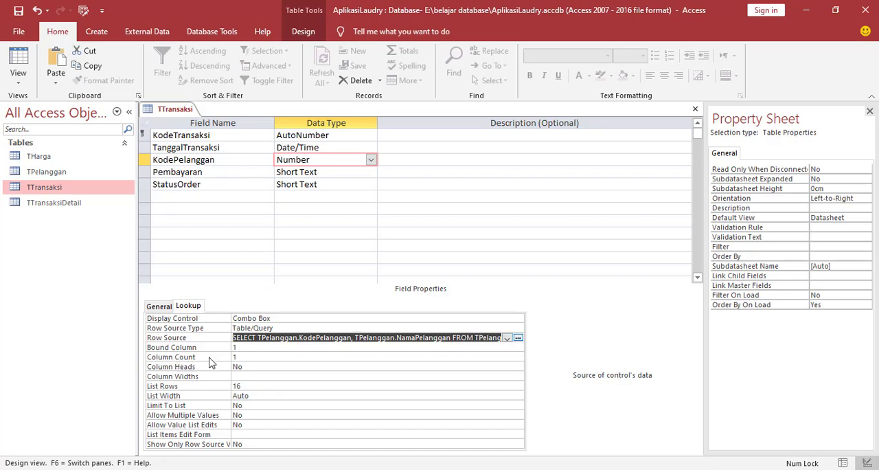
Set the KodePelanggan lookup's Column Count to 2 and Column Heads to Yes.
left_click(244, 356)
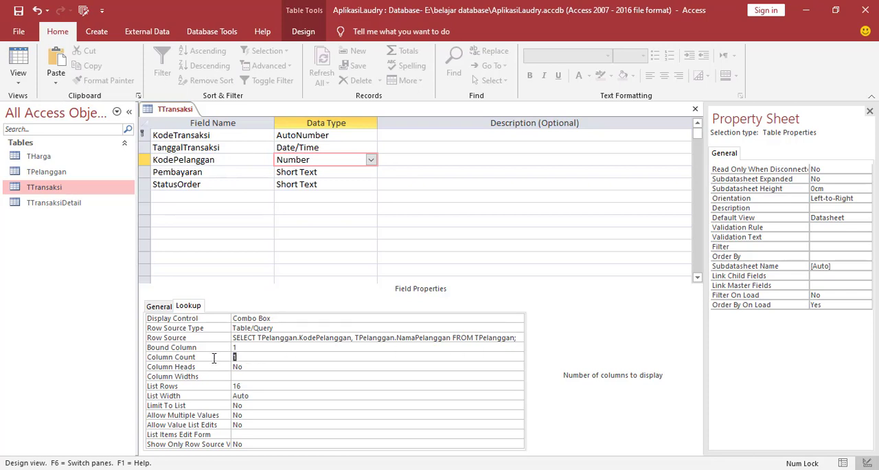
left_click(214, 357)
type("2")
left_click(253, 368)
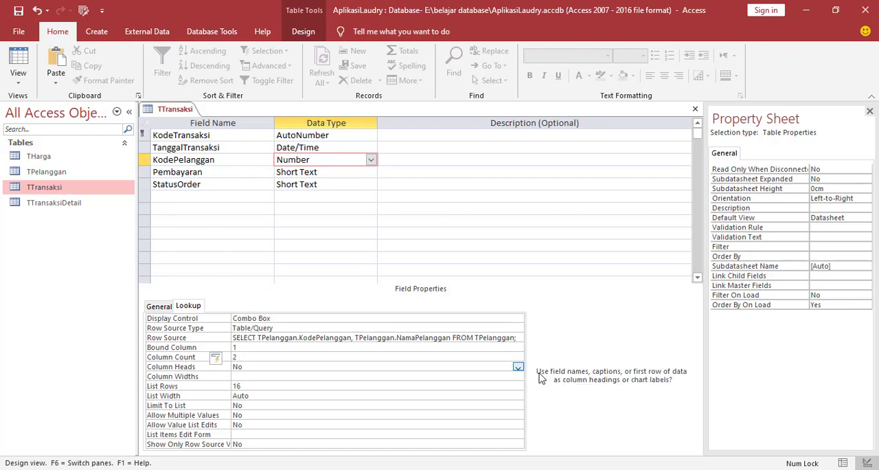
left_click(518, 367)
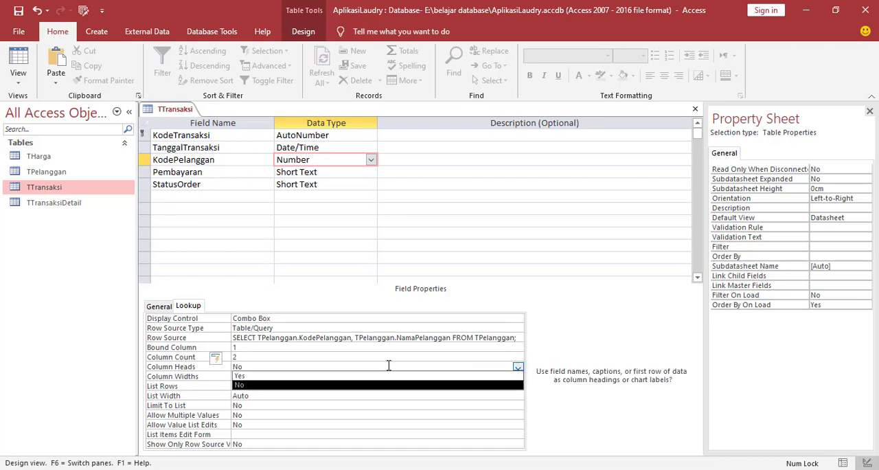
left_click(240, 376)
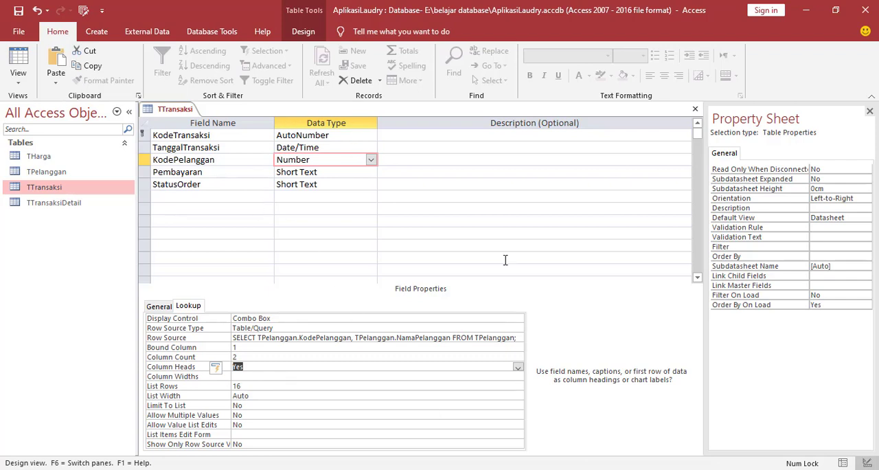
Save the TTransaksi table design and close it.
right_click(167, 112)
left_click(183, 121)
right_click(181, 112)
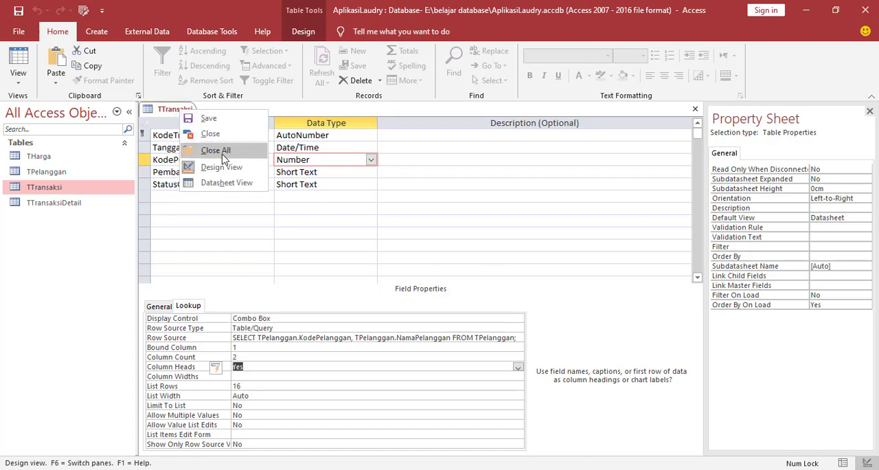
left_click(216, 150)
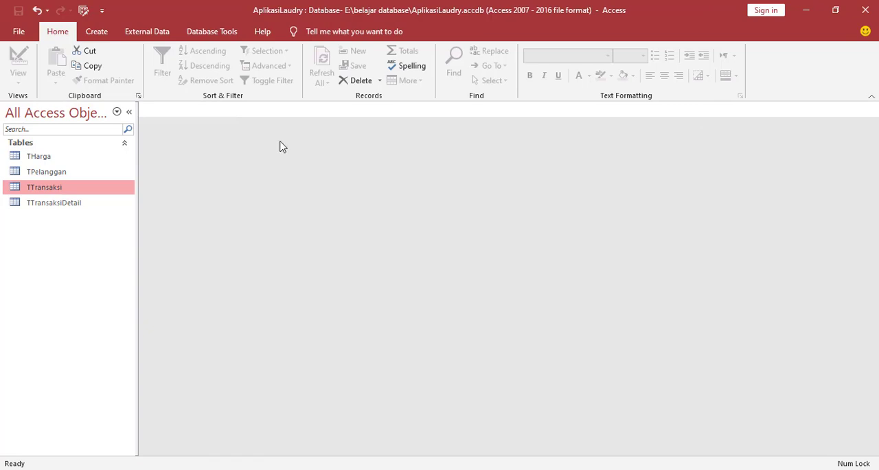
Open the TTransaksiDetail table in Design View at its KodeTransaksi field.
right_click(47, 208)
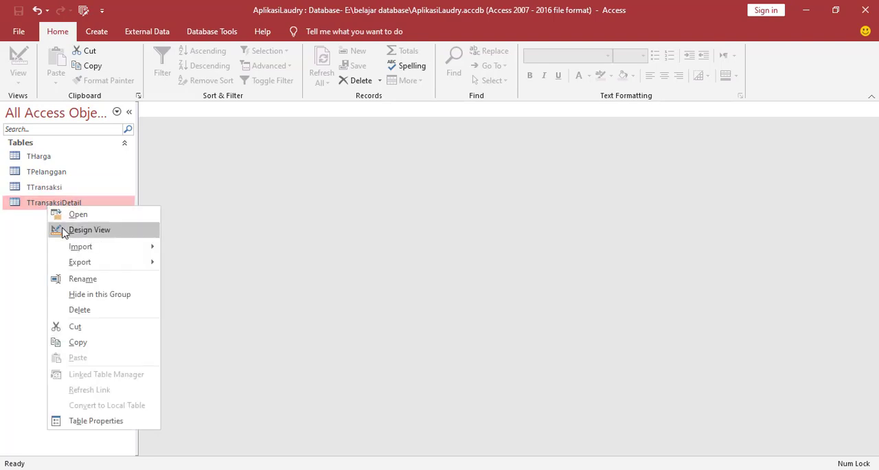
left_click(65, 229)
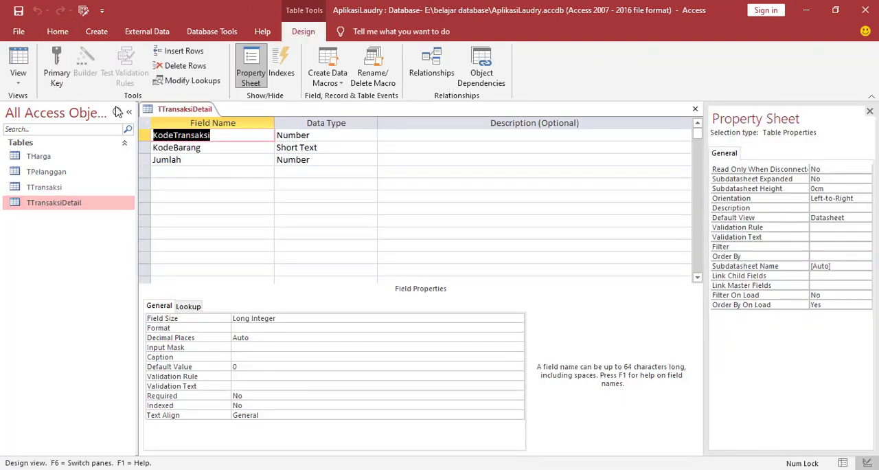
left_click(227, 137)
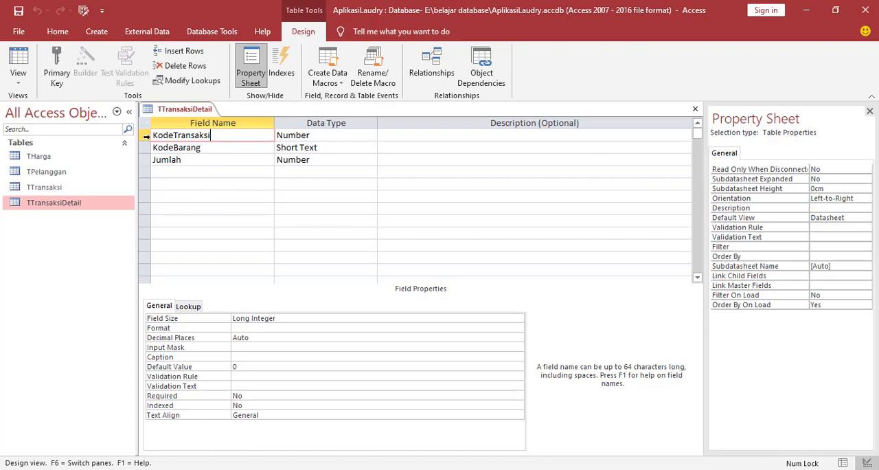
Check the data types of the KodeTransaksi, KodeBarang and Jumlah fields, then save and close the TTransaksiDetail table design.
left_click(337, 134)
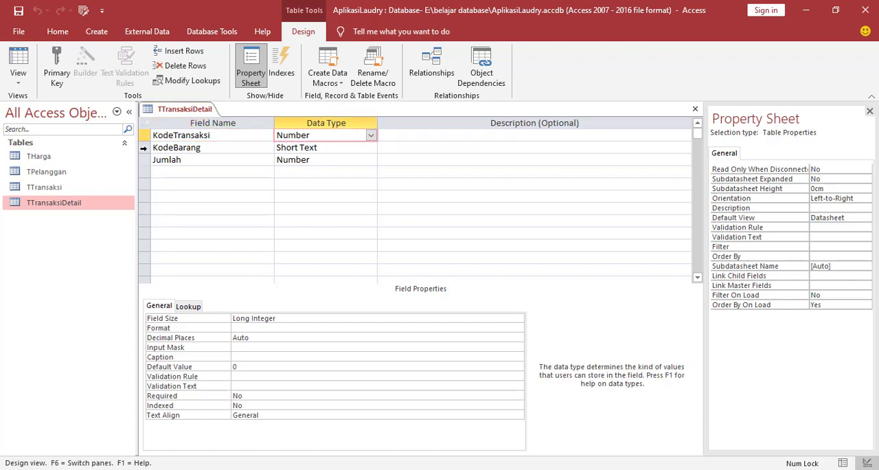
left_click(144, 148)
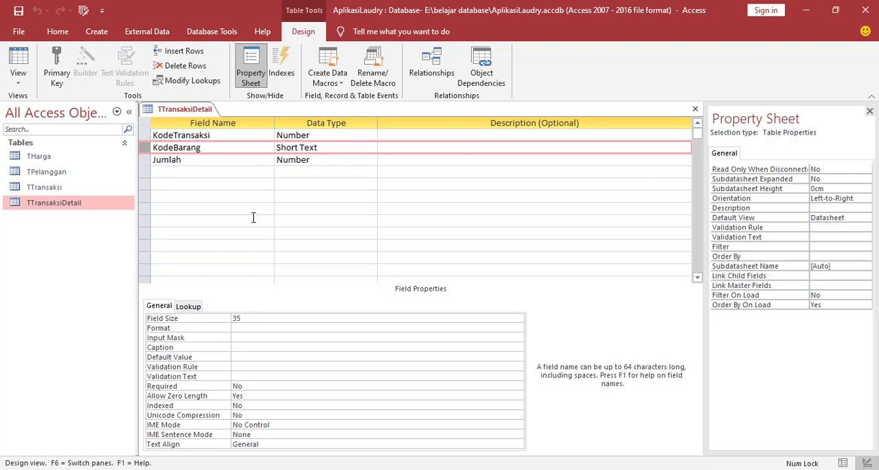
left_click(144, 160)
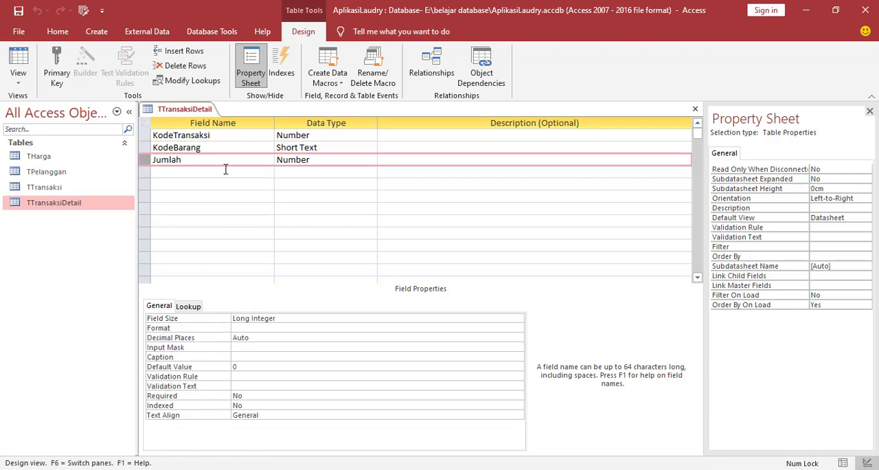
left_click(318, 157)
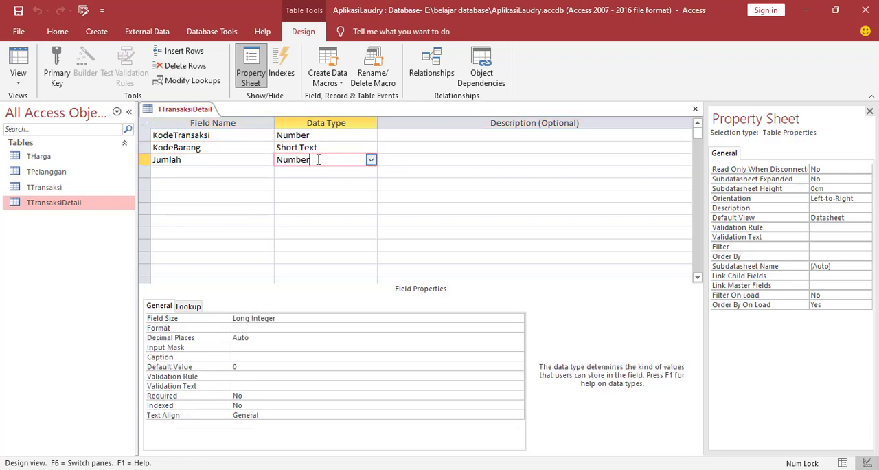
right_click(184, 108)
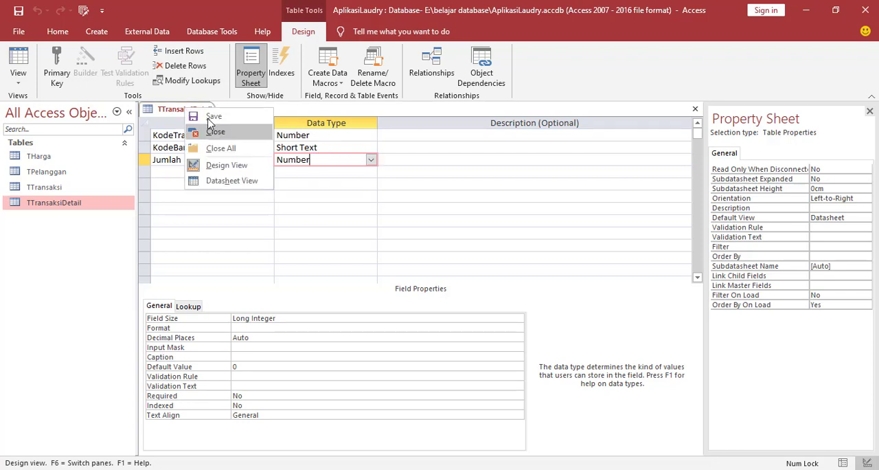
left_click(210, 116)
right_click(202, 110)
left_click(218, 133)
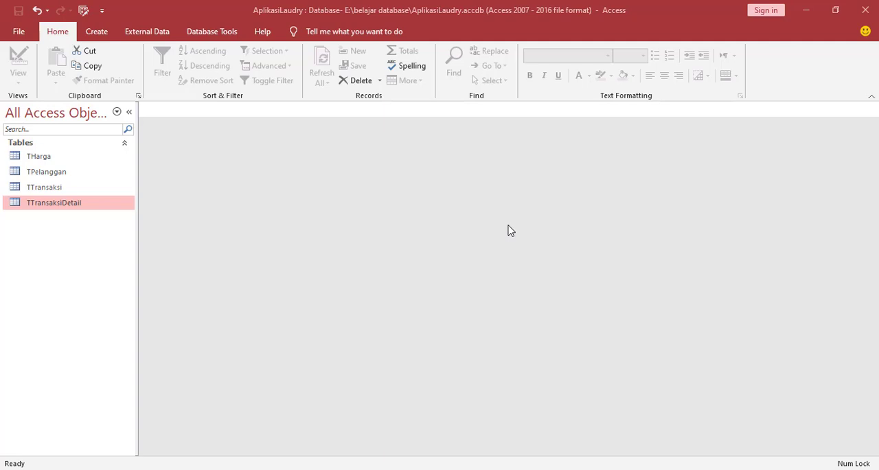
Open the database's Relationships layout and add the THarga, TPelanggan, TTransaksi and TTransaksiDetail tables to it.
left_click(203, 35)
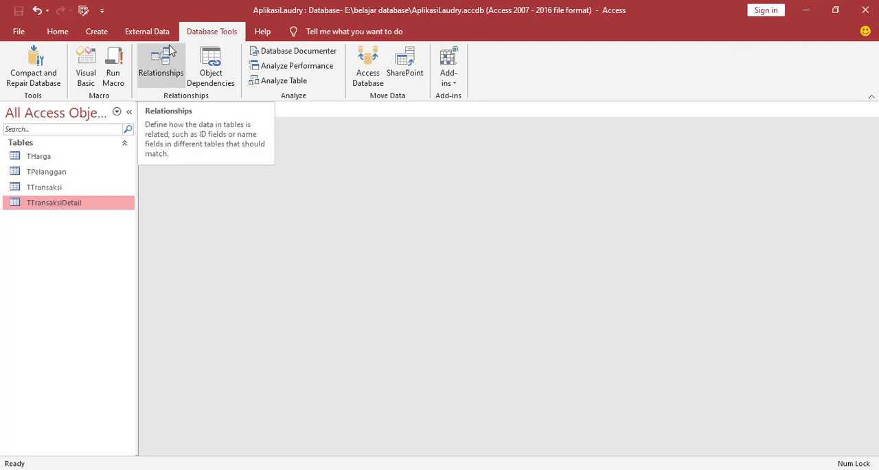
left_click(155, 68)
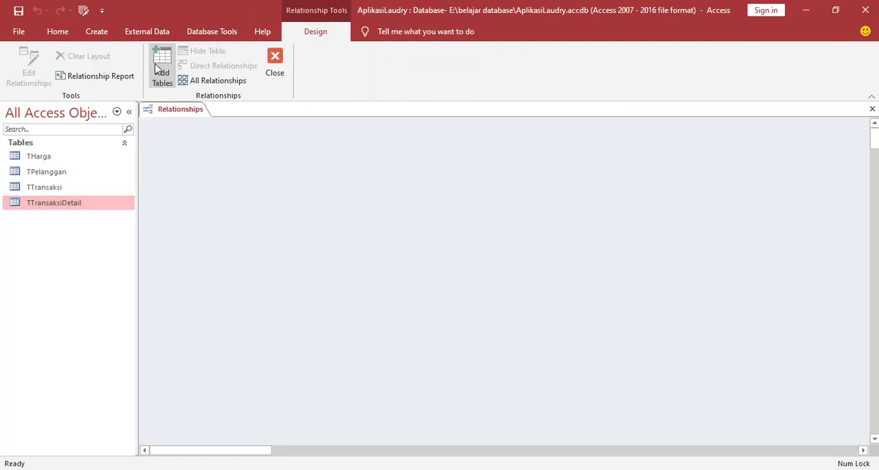
right_click(277, 176)
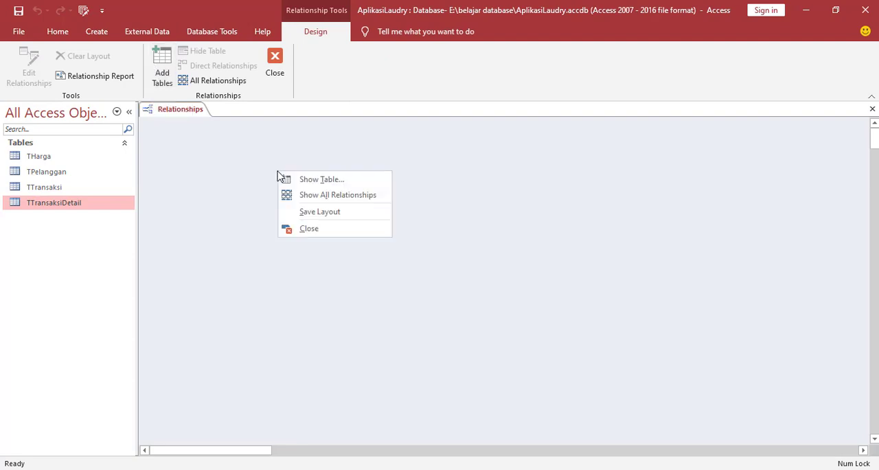
left_click(330, 180)
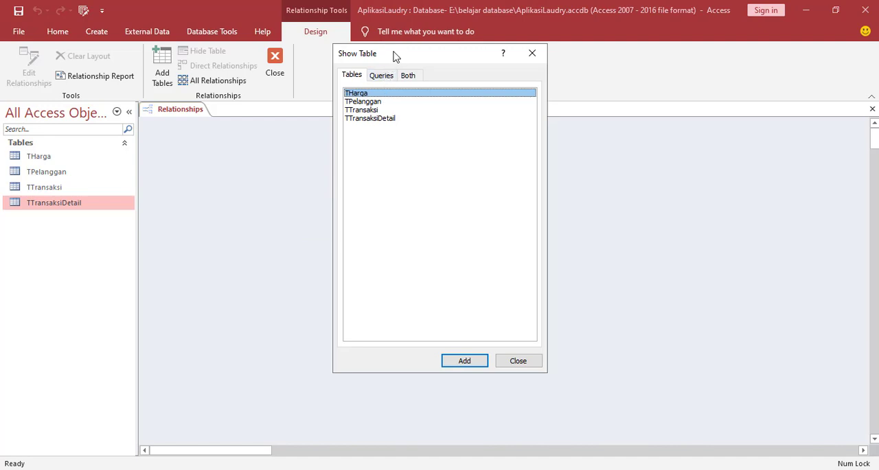
left_click_drag(395, 56, 490, 95)
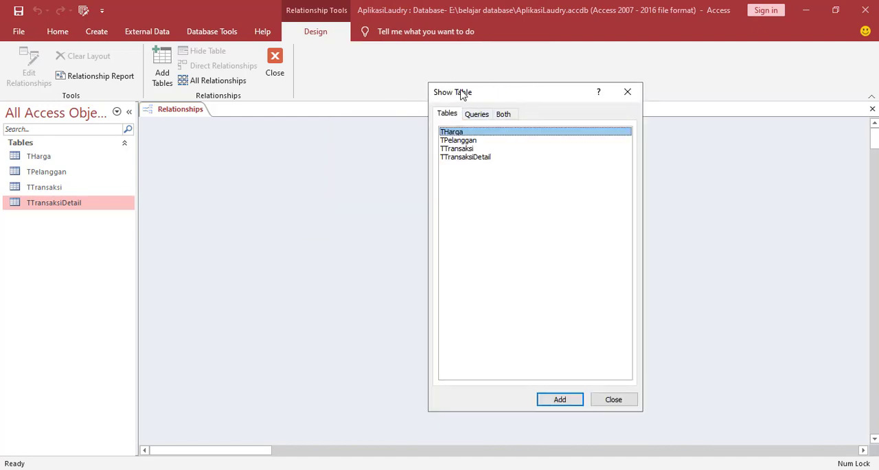
left_click(453, 159, "shift")
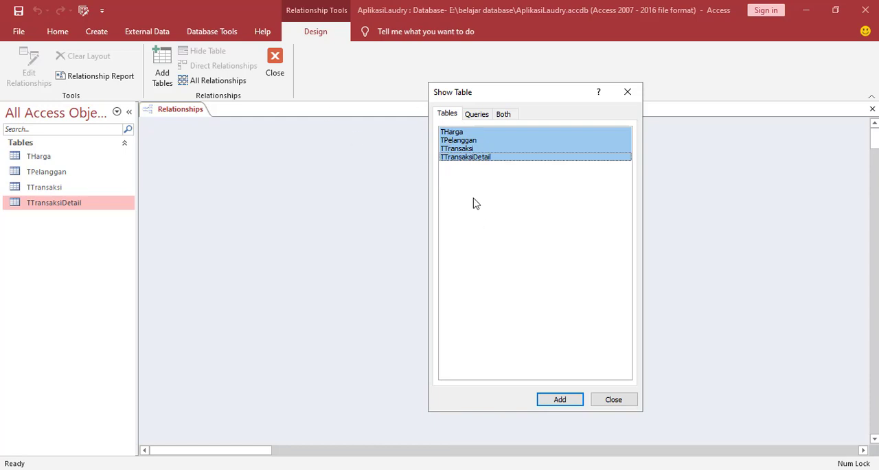
left_click(559, 400)
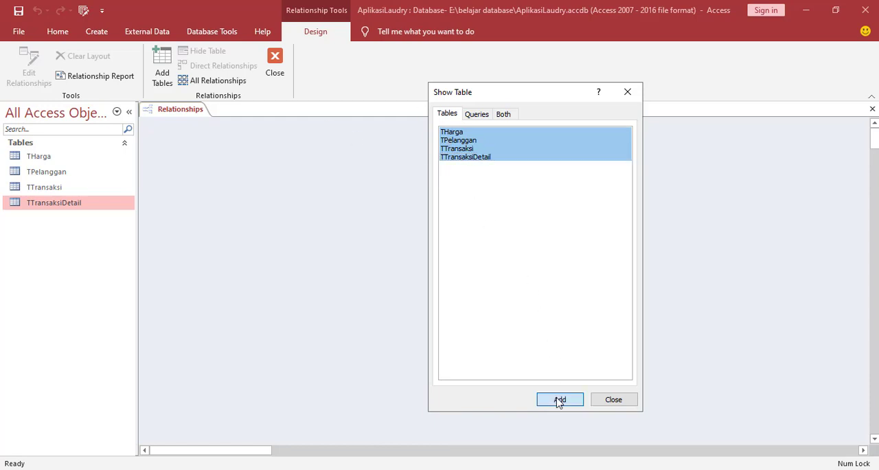
left_click(618, 402)
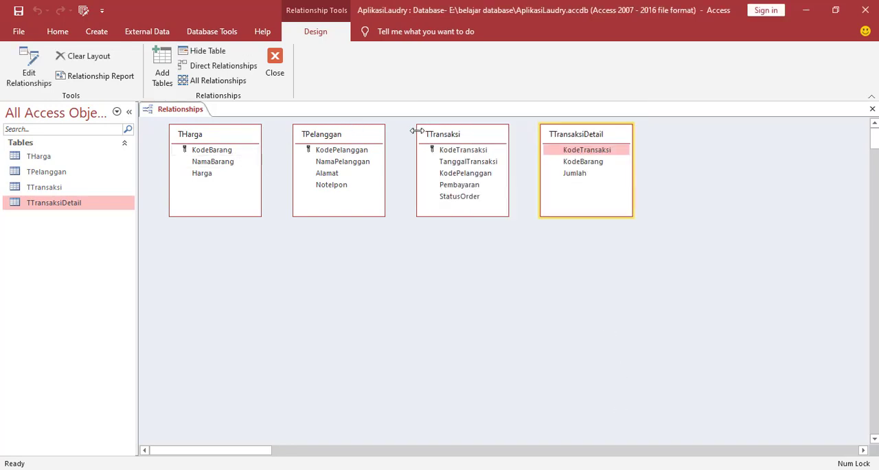
Relate TPelanggan to TTransaksi on KodePelanggan, enforcing referential integrity with cascade delete of related records.
mouse_move(364, 142)
left_mouse_down()
mouse_move(355, 161)
mouse_move(359, 141)
left_mouse_up()
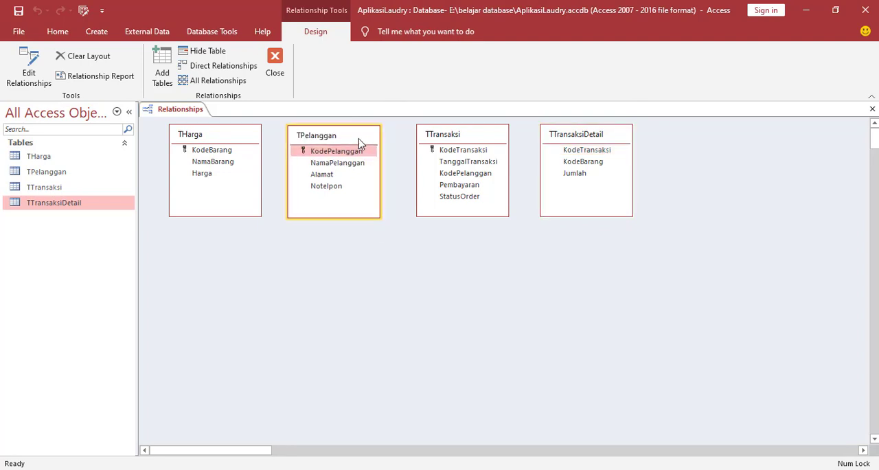
left_click(441, 138)
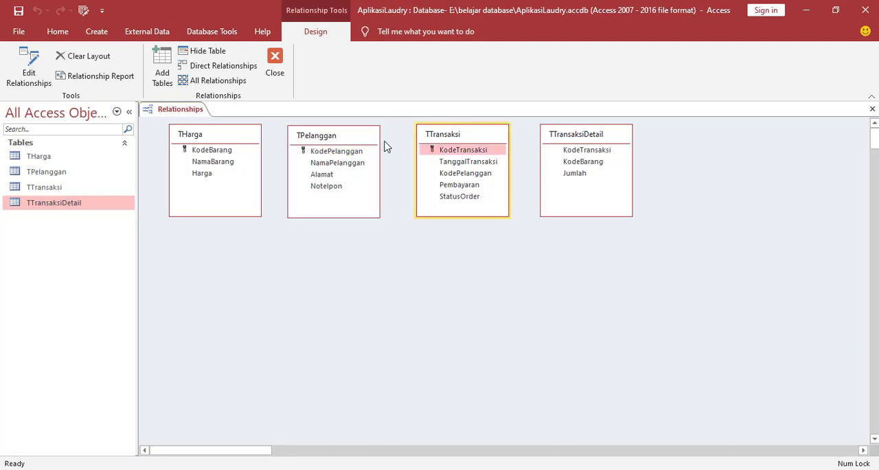
left_click(328, 152)
left_click_drag(328, 155, 454, 174)
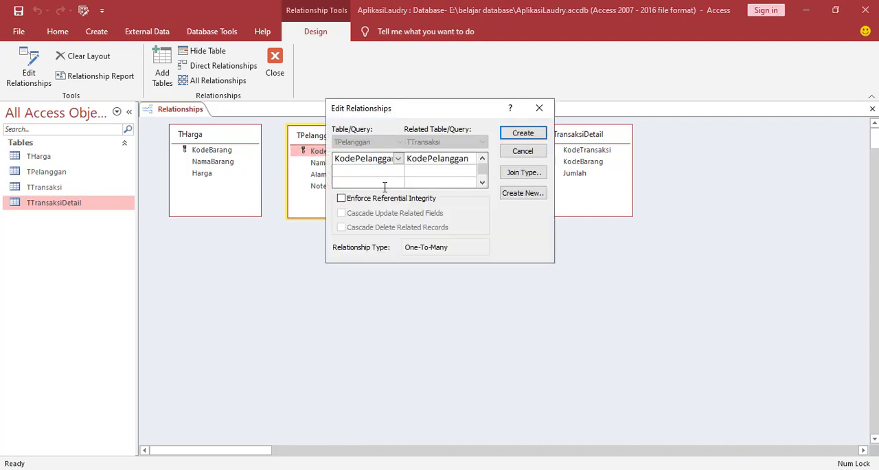
left_click(341, 199)
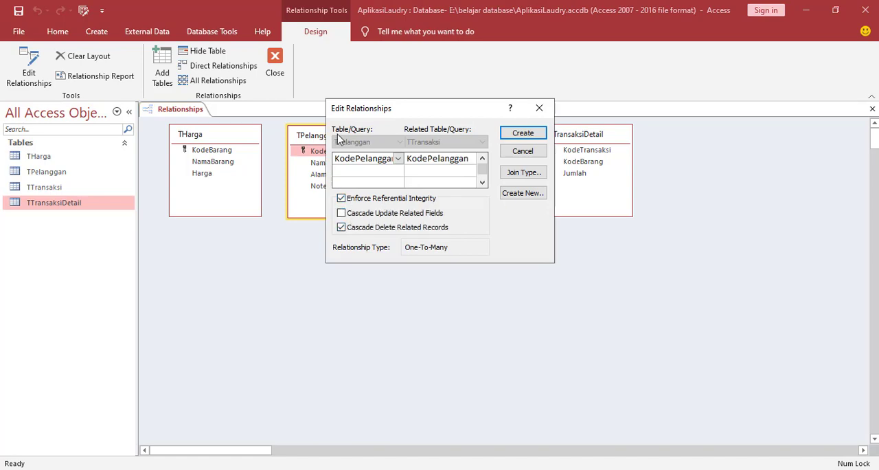
left_click(527, 135)
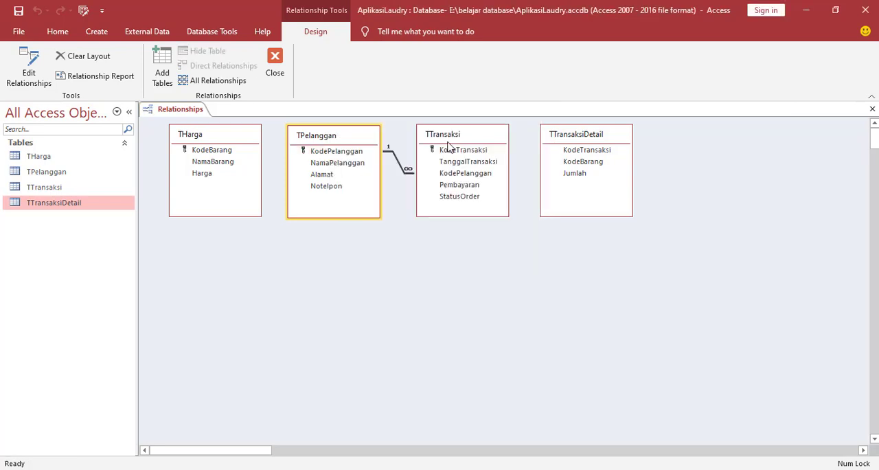
Move TTransaksi lower and relate its KodeTransaksi to TTransaksiDetail's KodeTransaksi, with referential integrity and cascade delete enabled.
left_click_drag(459, 139, 460, 200)
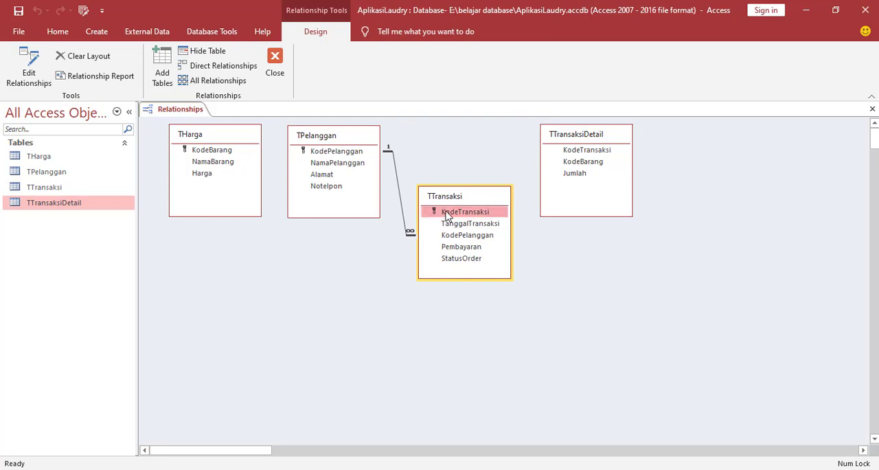
left_click_drag(447, 214, 577, 154)
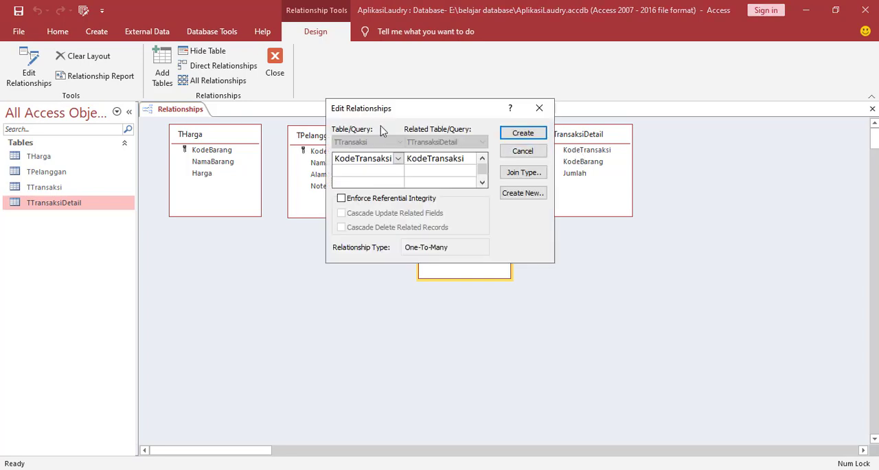
left_click(341, 197)
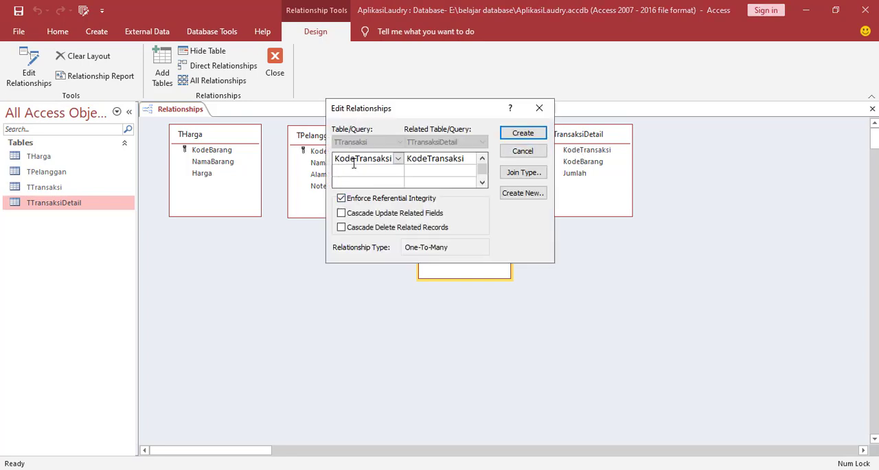
left_click(341, 227)
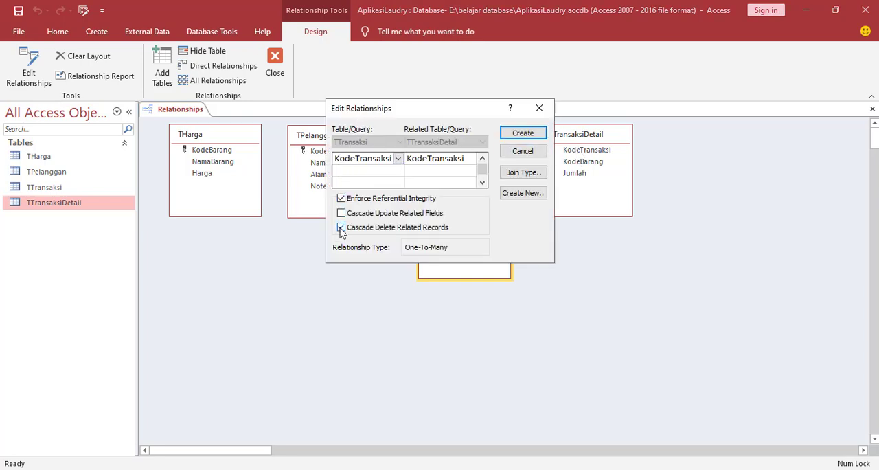
left_click(523, 134)
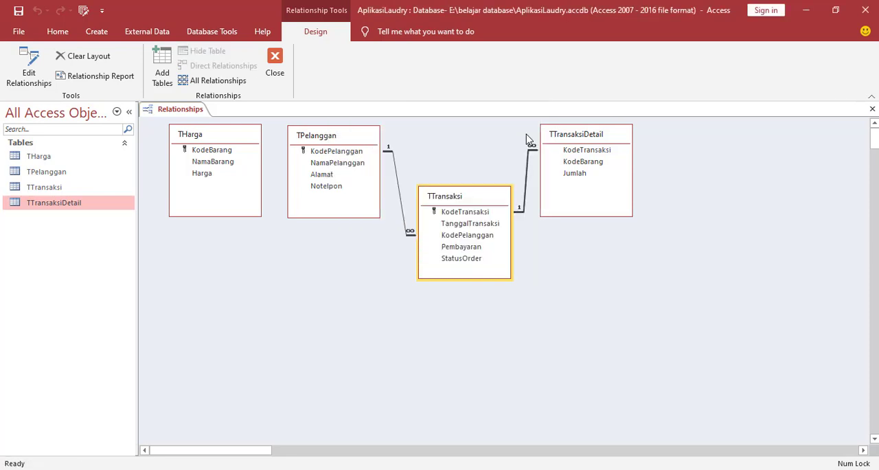
Rearrange the diagram so TPelanggan, TTransaksi and TTransaksiDetail run left to right with THarga below, between the last two.
left_click_drag(559, 137, 596, 144)
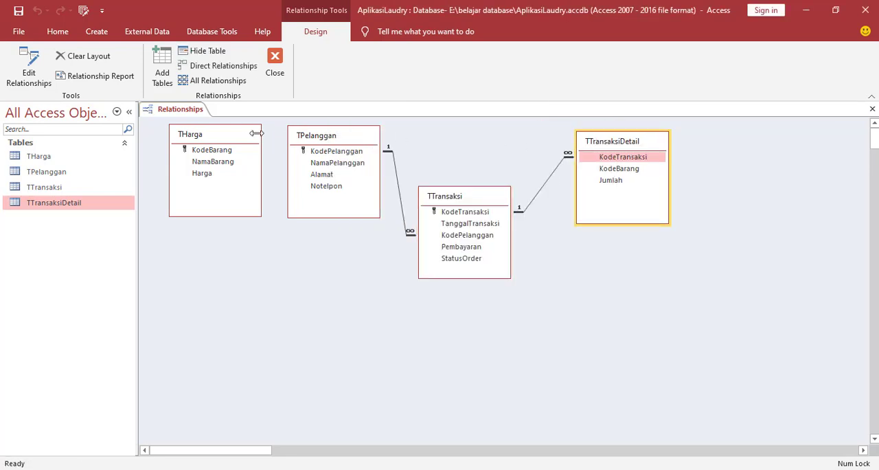
left_click_drag(233, 137, 616, 300)
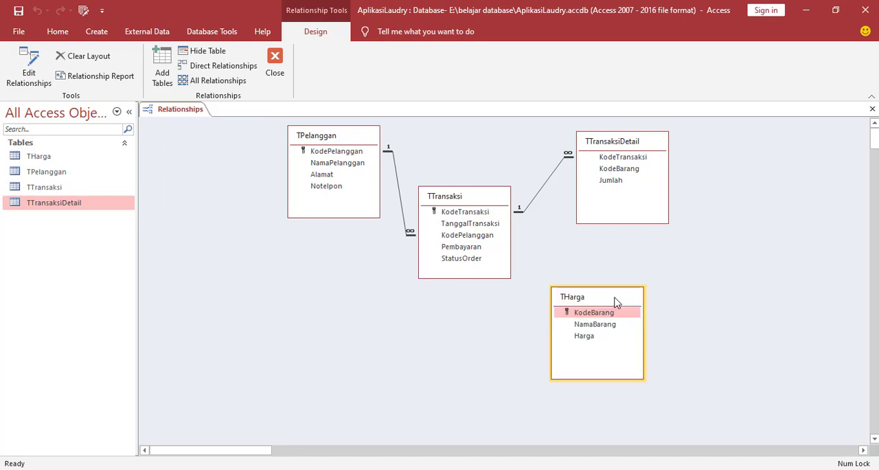
left_click_drag(331, 137, 230, 135)
left_click_drag(422, 192, 382, 165)
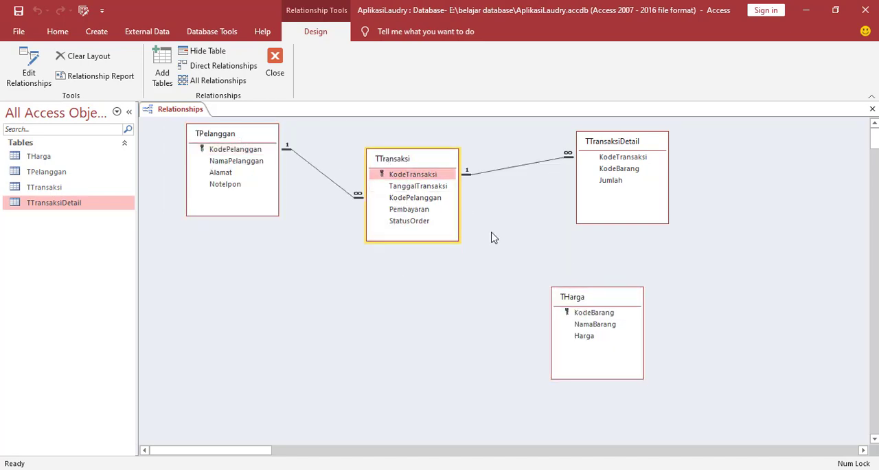
left_click_drag(569, 294, 537, 272)
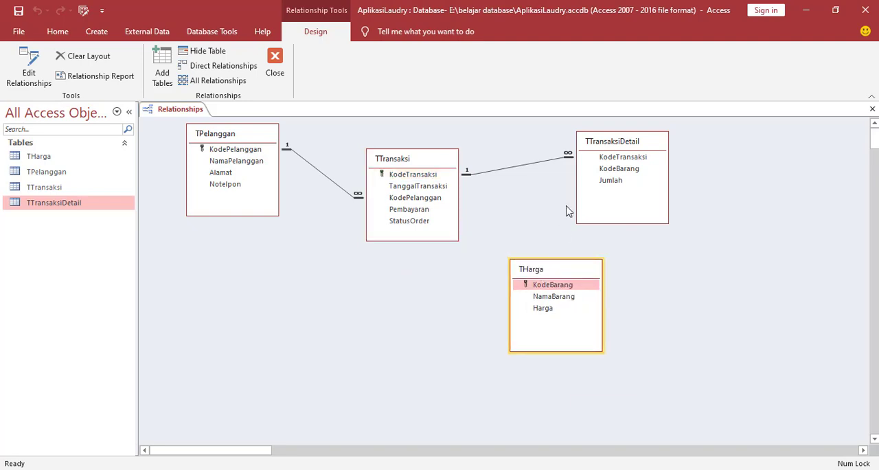
left_click_drag(613, 146, 633, 146)
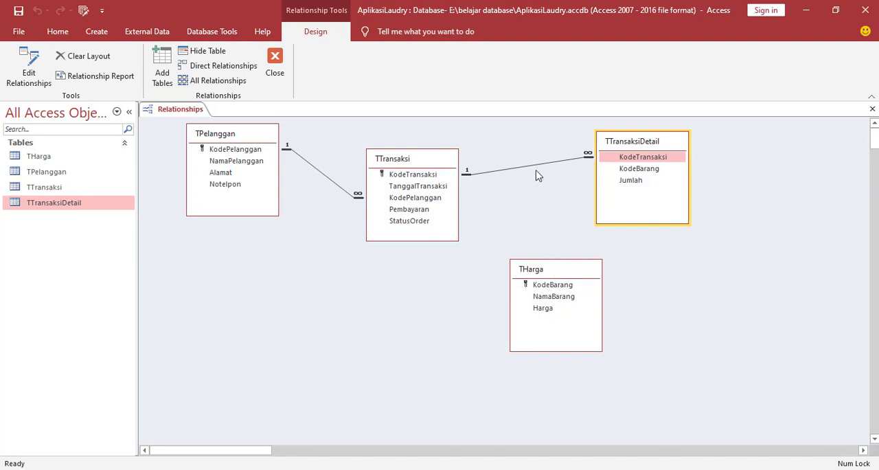
Relate THarga to TTransaksiDetail on KodeBarang with referential integrity and cascade delete, then shift THarga beneath TTransaksi.
left_click(543, 286)
left_click_drag(544, 290, 631, 171)
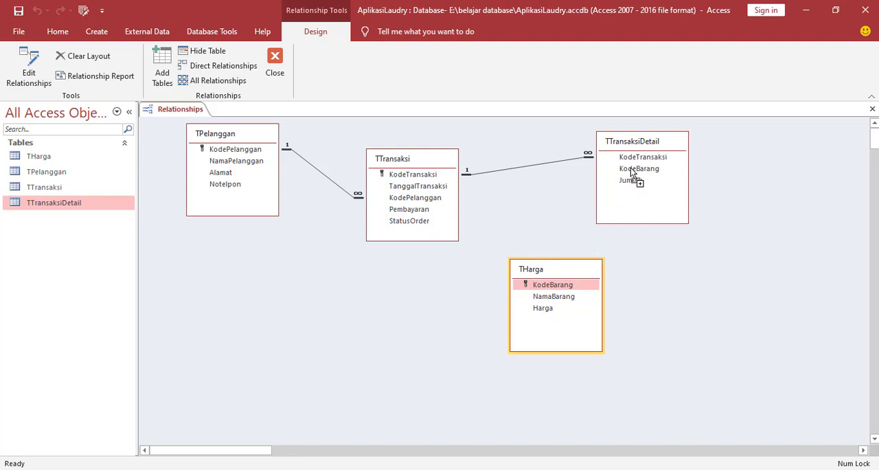
left_click_drag(631, 171, 632, 173)
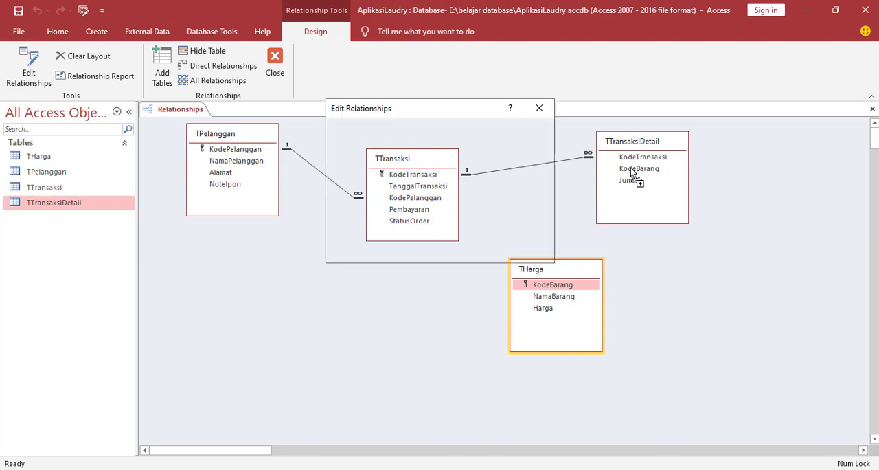
left_click(341, 199)
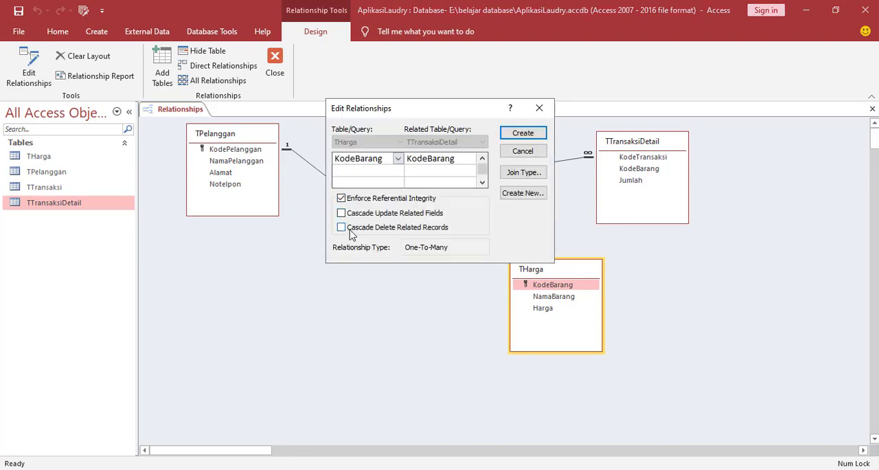
left_click(342, 227)
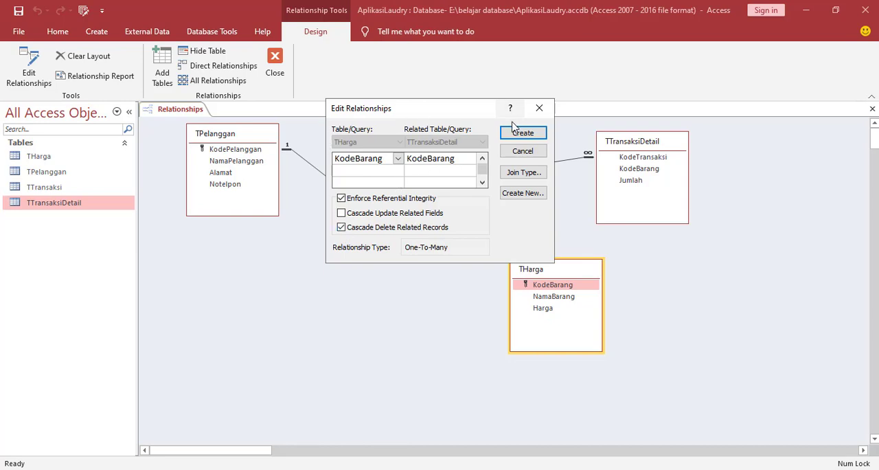
left_click(526, 137)
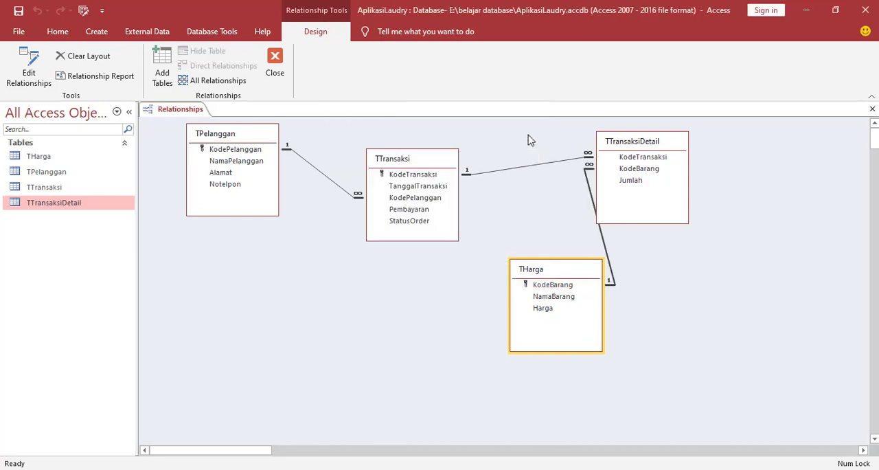
left_click_drag(555, 282, 473, 295)
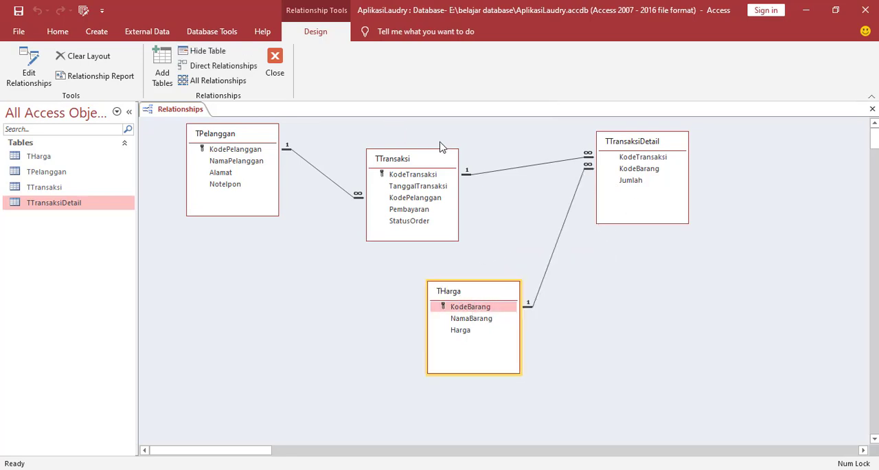
Save the relationships layout and close the relationships diagram.
right_click(182, 115)
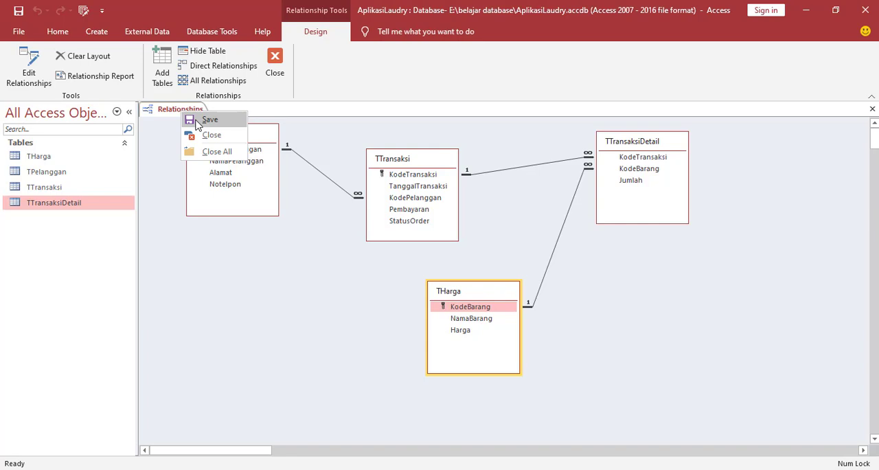
left_click(198, 121)
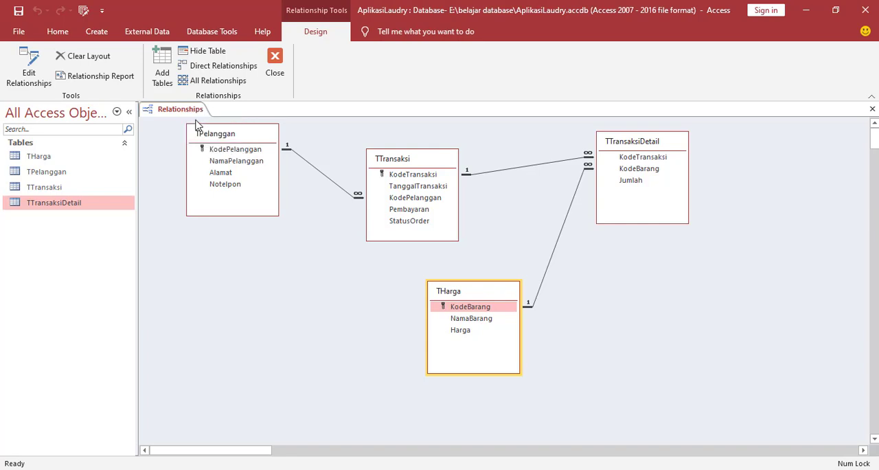
left_click(274, 65)
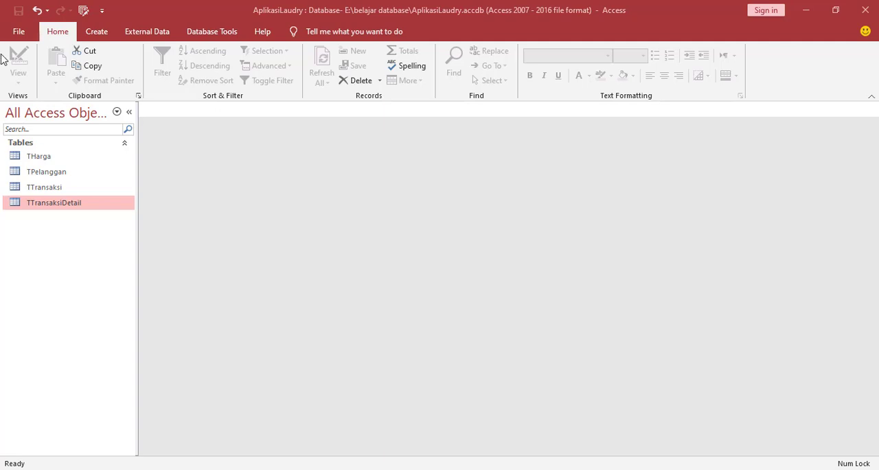
Create a new query in design view with TTransaksiDetail and THarga, and space the two tables further apart.
left_click(99, 34)
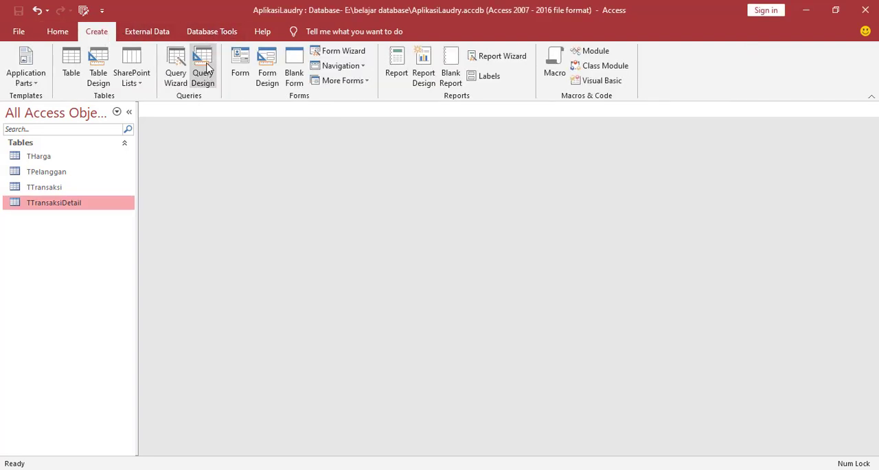
left_click(206, 66)
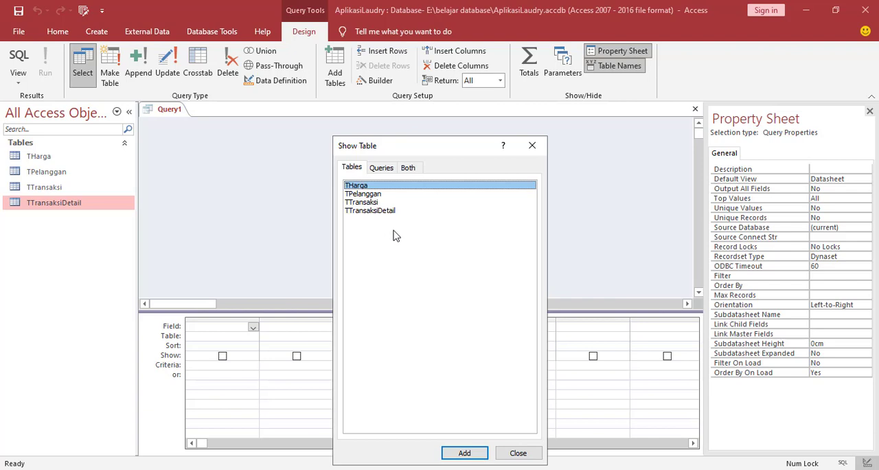
left_click(379, 213)
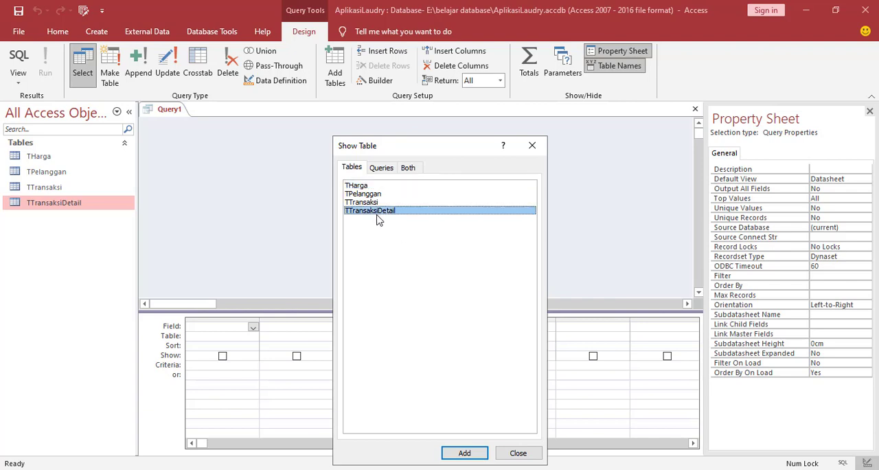
left_click(462, 458)
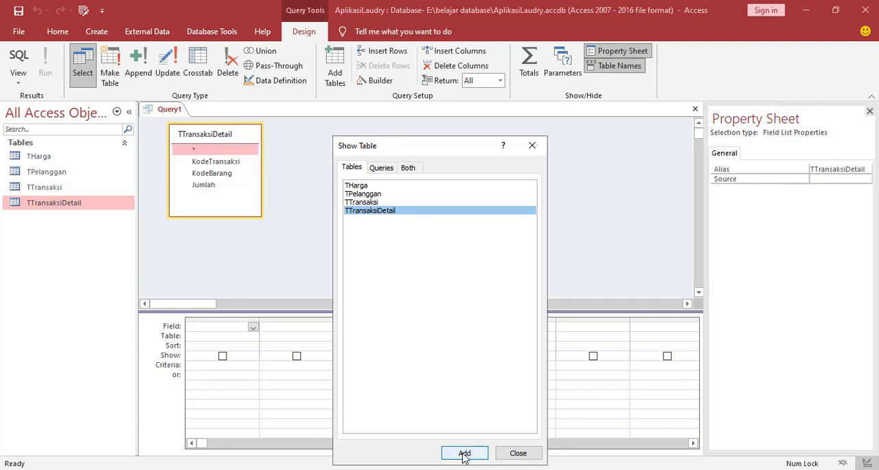
left_click(361, 186)
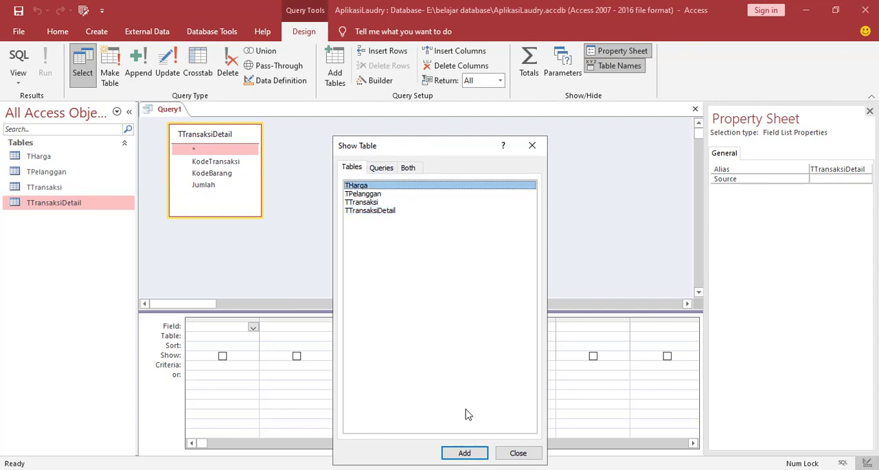
left_click(461, 453)
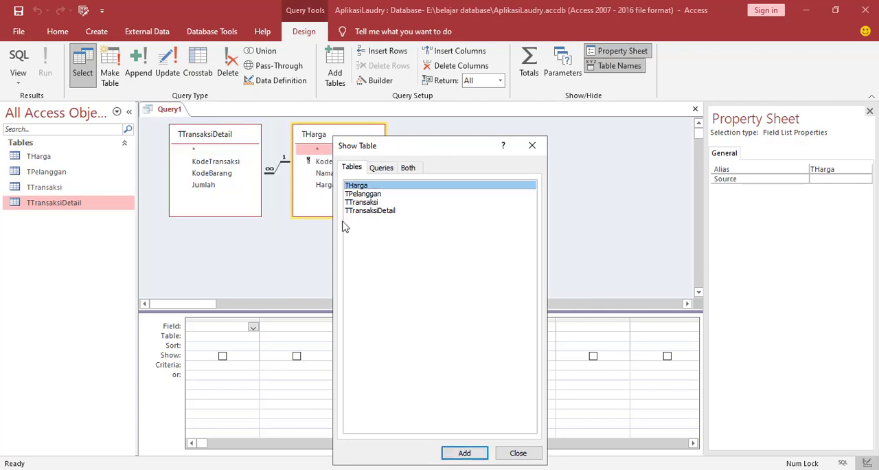
left_click(517, 453)
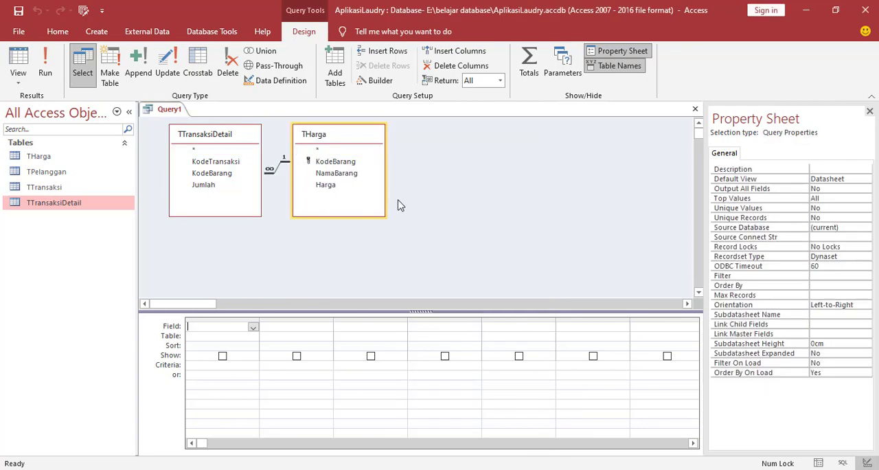
left_click_drag(346, 135, 393, 141)
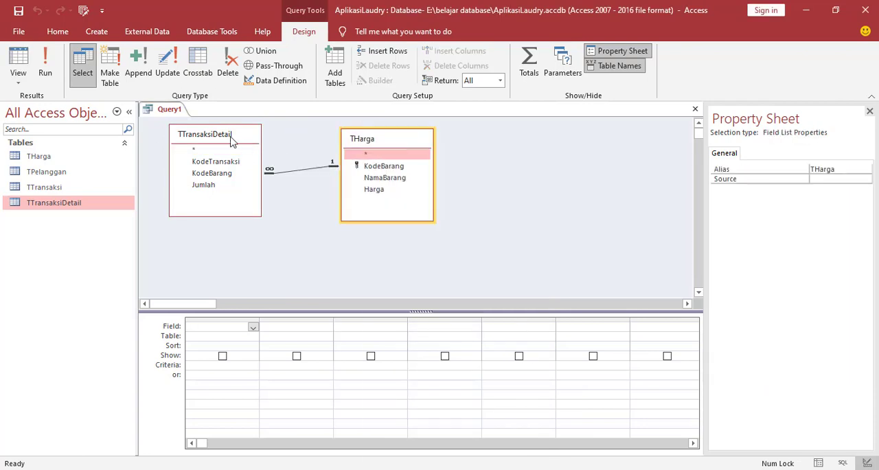
left_click_drag(238, 140, 233, 143)
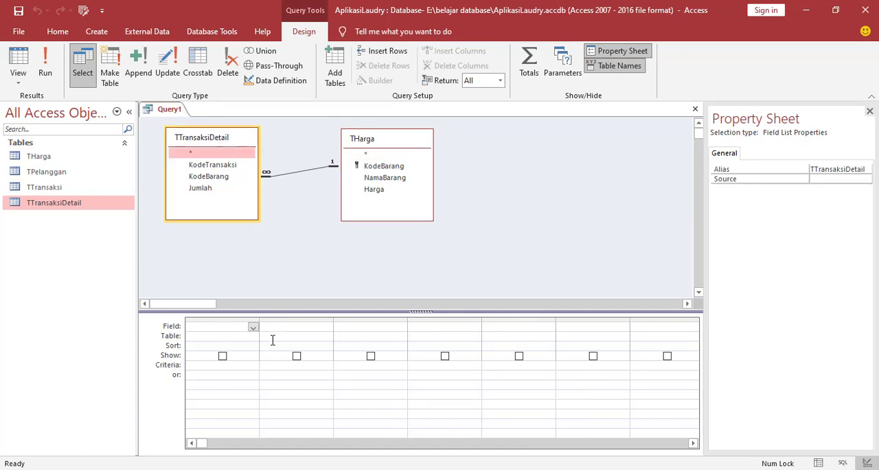
Set the first query column to the KodeTransaksi field from TTransaksiDetail.
left_click(224, 336)
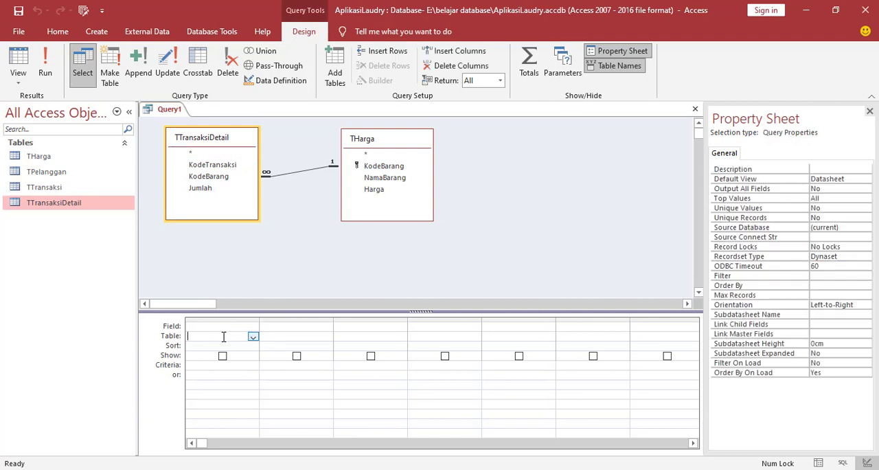
left_click(253, 336)
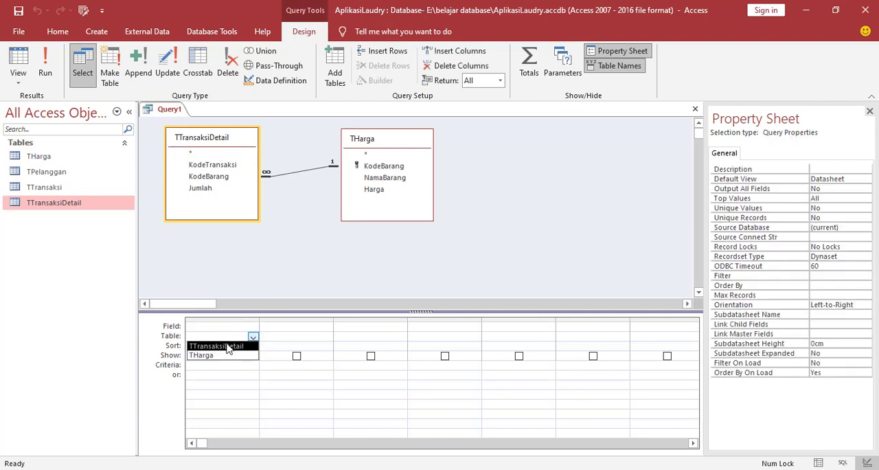
left_click(228, 346)
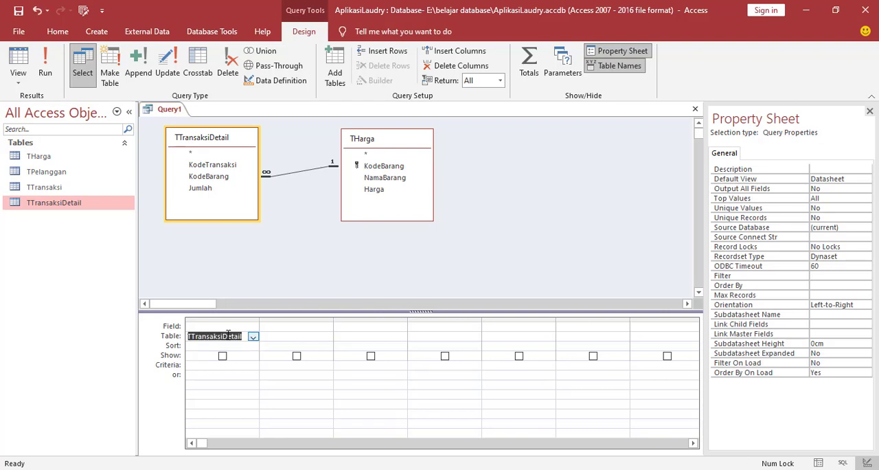
left_click(247, 327)
left_click(252, 327)
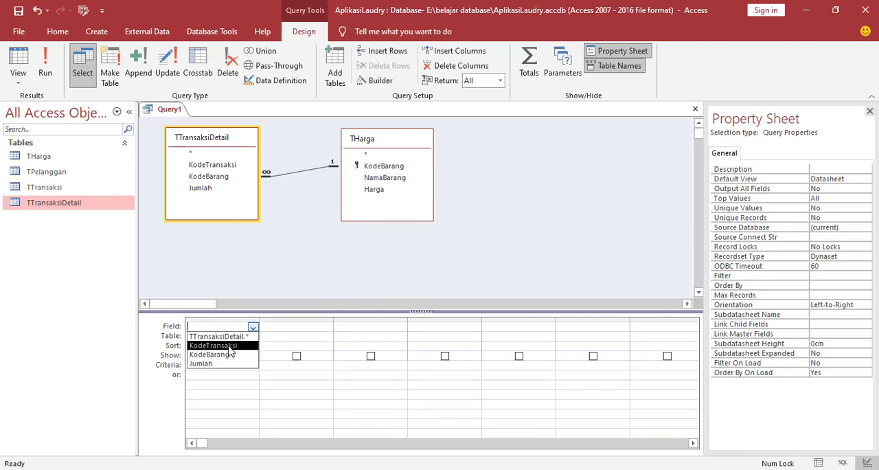
left_click(229, 345)
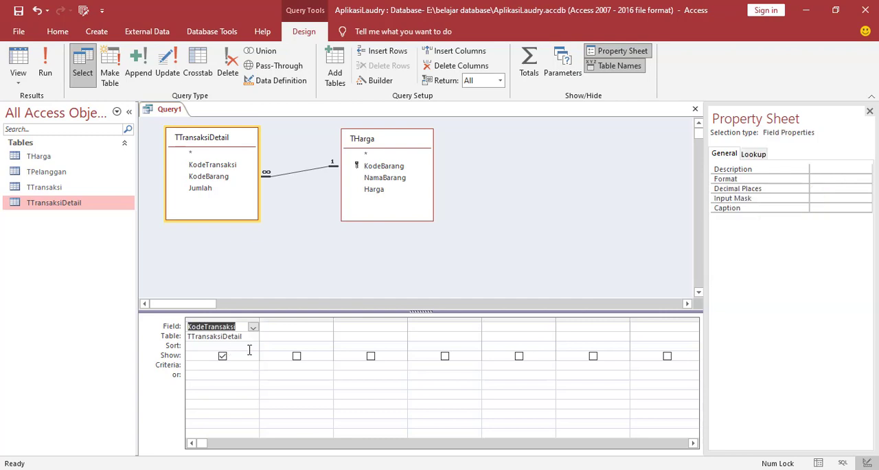
Set the second query column to the KodeBarang field from TTransaksiDetail.
left_click(291, 328)
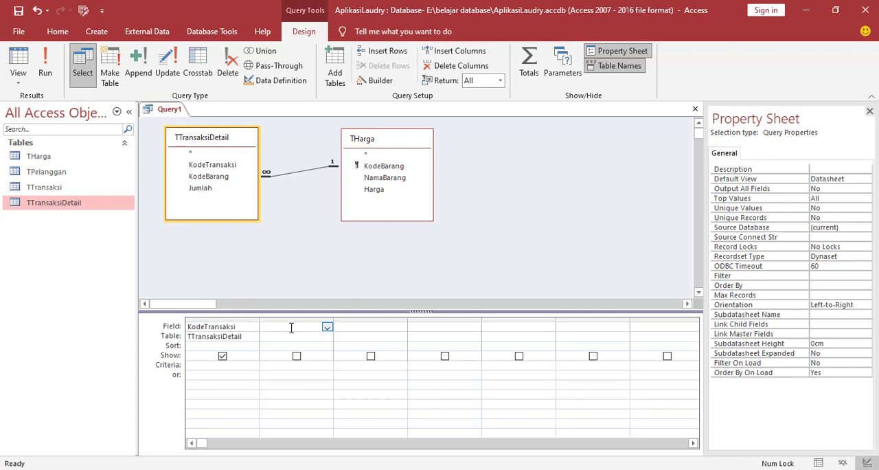
left_click(327, 327)
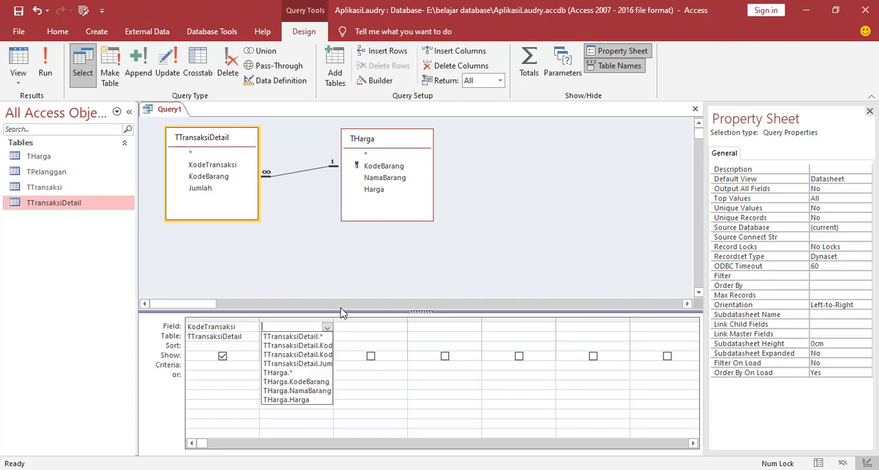
left_click(327, 328)
left_click(293, 338)
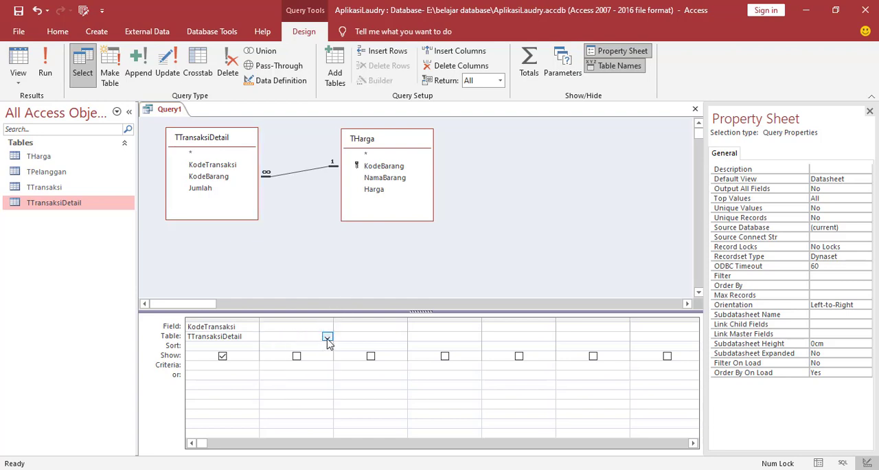
left_click(327, 336)
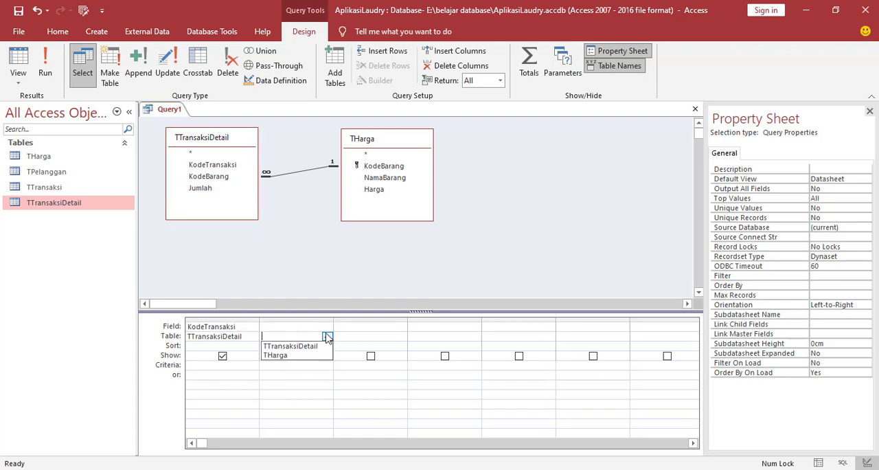
left_click(289, 346)
left_click(294, 327)
left_click(327, 327)
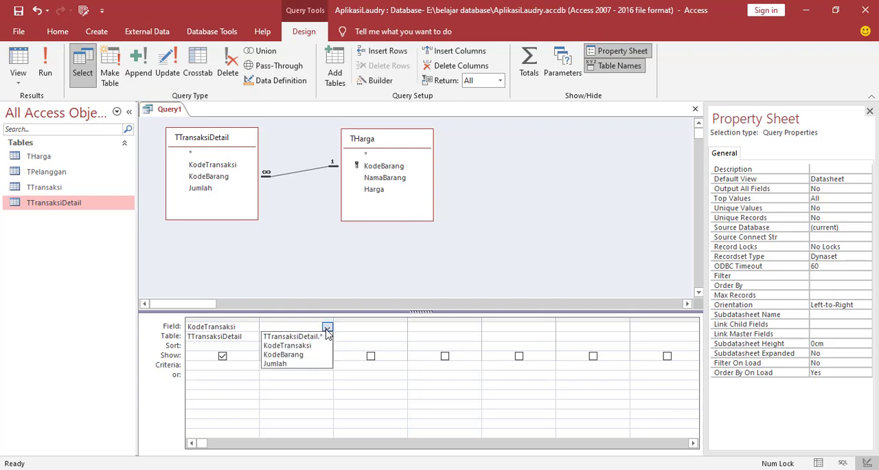
left_click(287, 355)
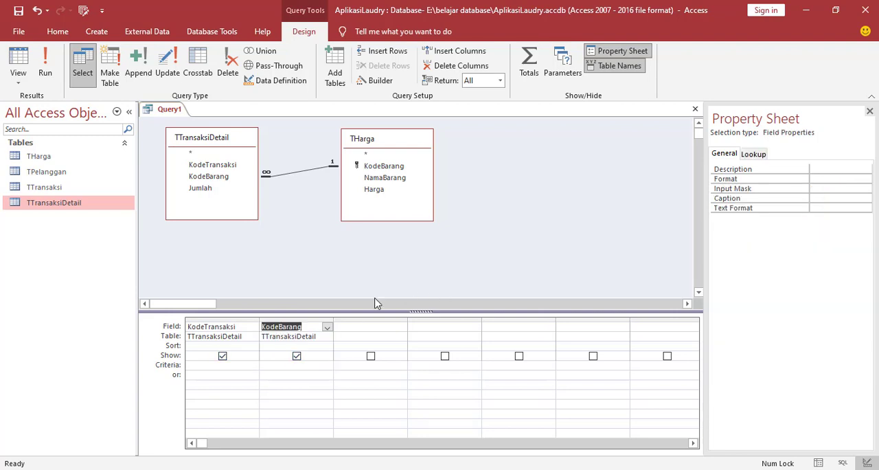
Add TTransaksiDetail's Jumlah field as the third query column.
left_click(354, 327)
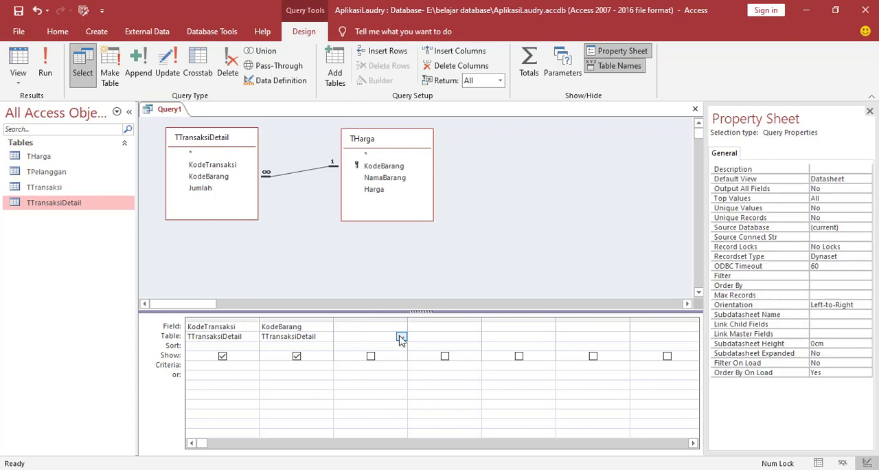
left_click(401, 337)
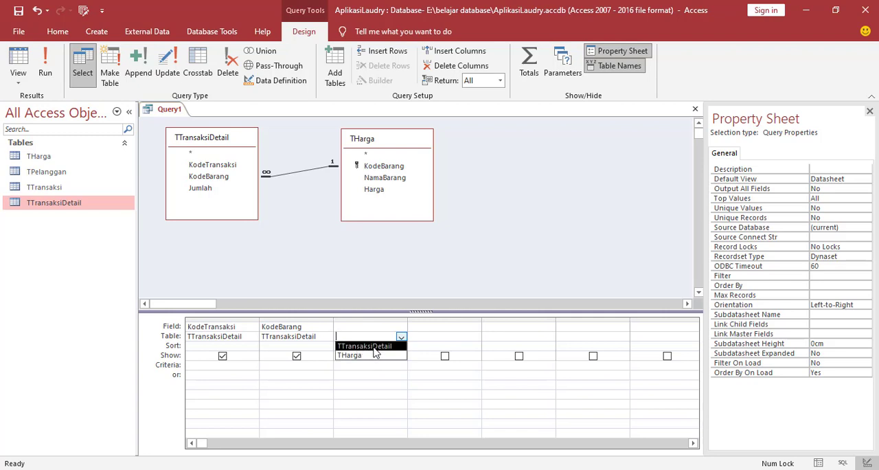
left_click(374, 347)
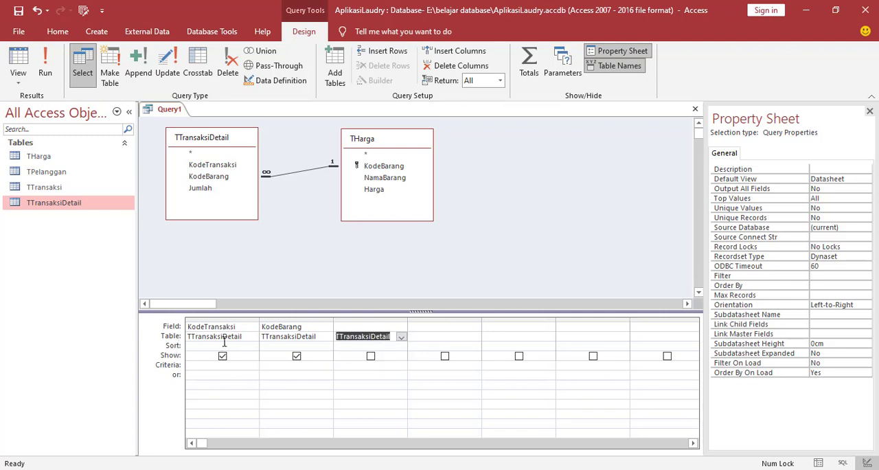
left_click(337, 326)
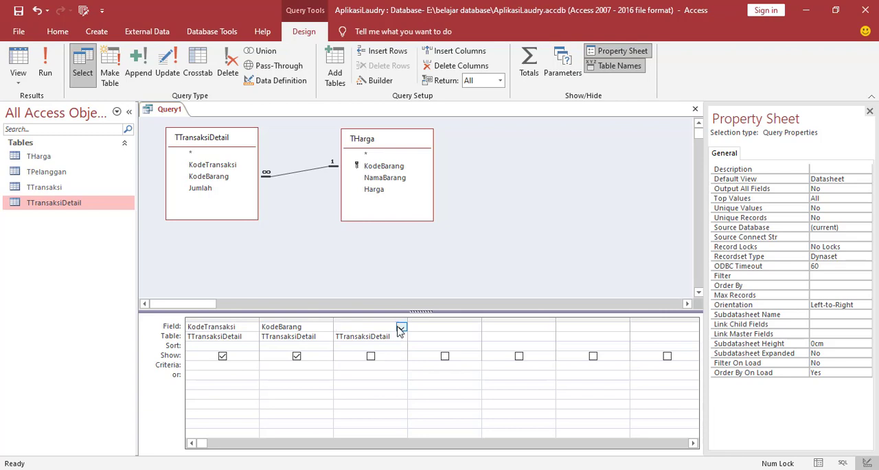
left_click(400, 327)
left_click(360, 363)
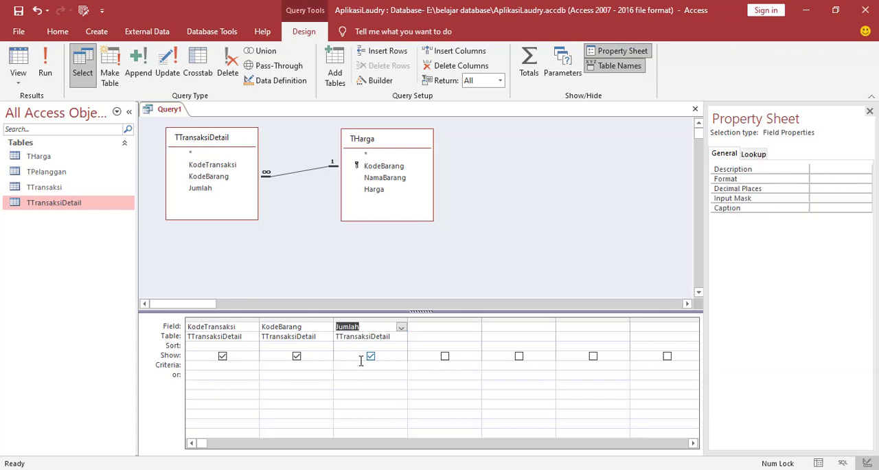
Add the Harga field from THarga as the fourth query column.
left_click(426, 329)
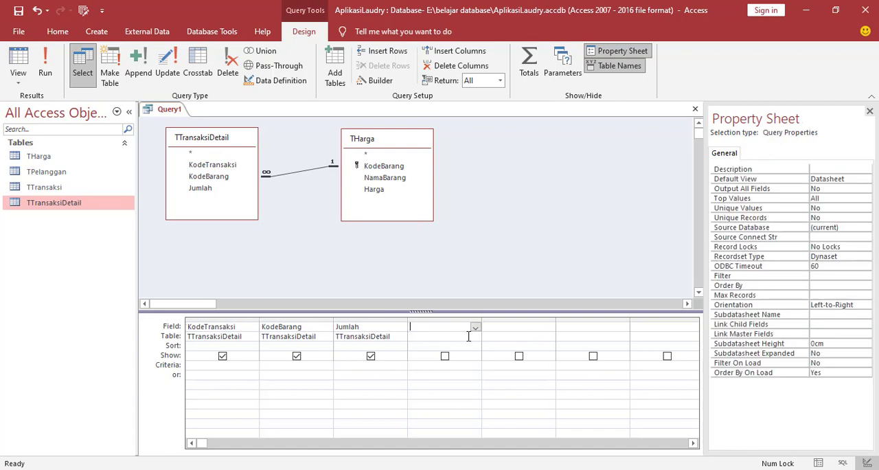
left_click(441, 334)
left_click(476, 337)
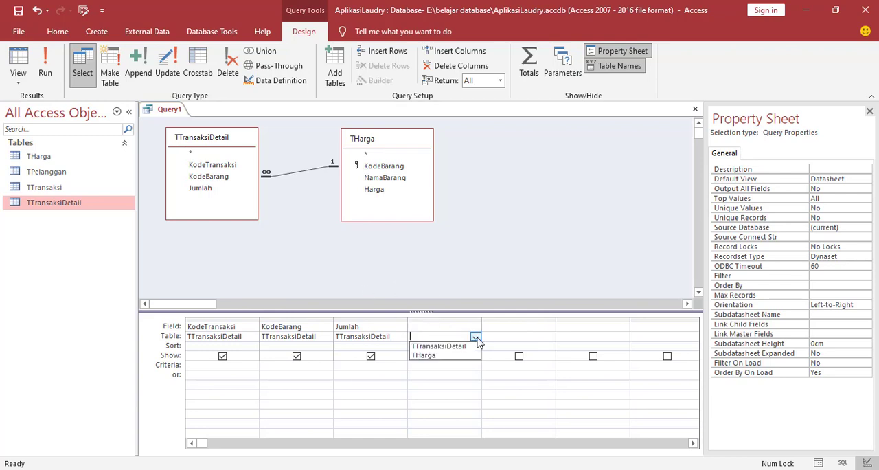
left_click(427, 355)
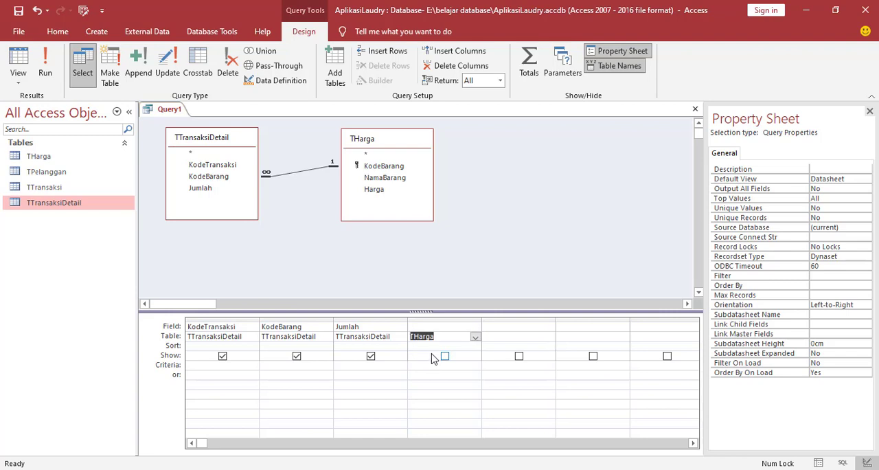
left_click(438, 327)
left_click(475, 327)
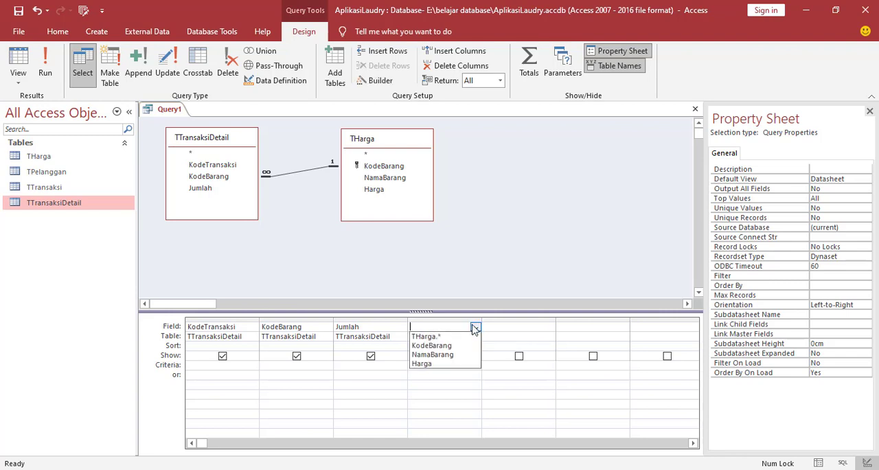
left_click(431, 364)
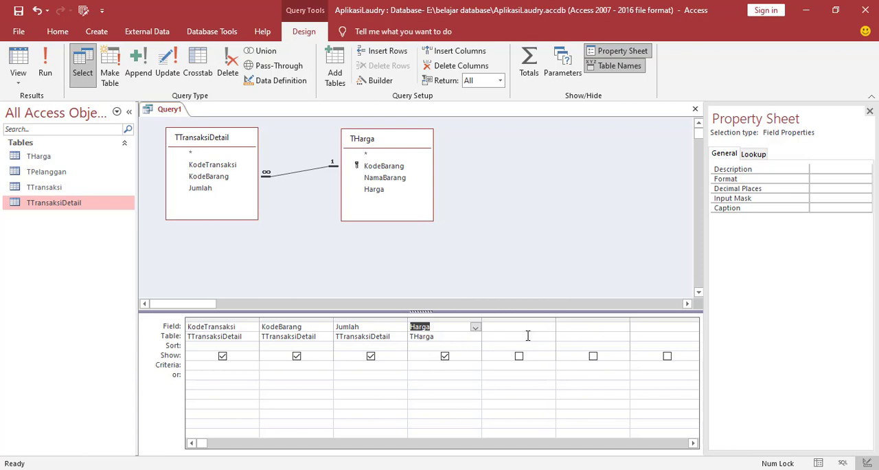
Add a calculated field as the fifth query column with the expression Total :[Jumlah]*[Harga].
left_click(492, 326)
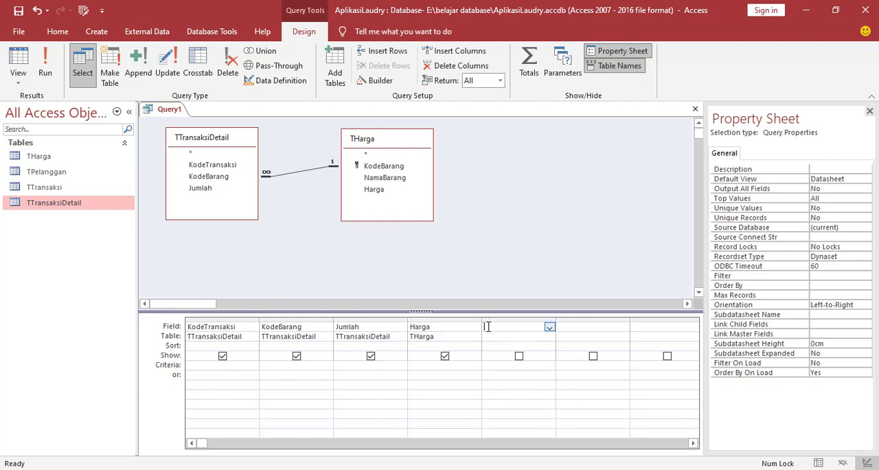
right_click(488, 326)
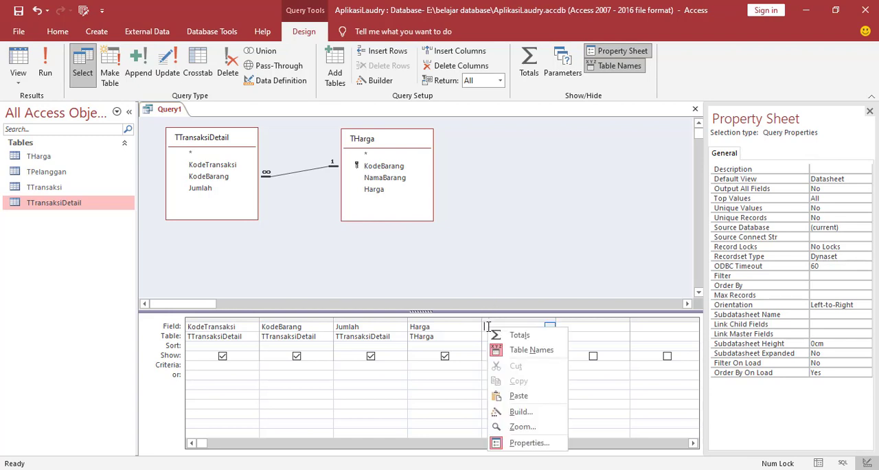
left_click(534, 412)
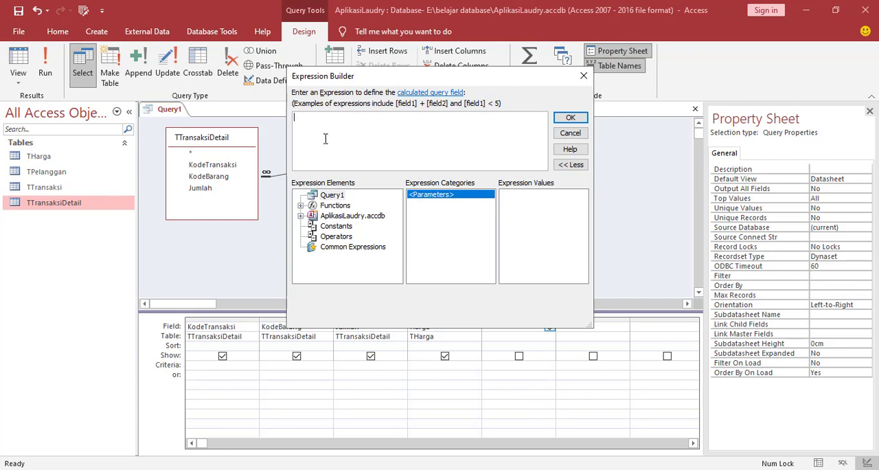
type("T")
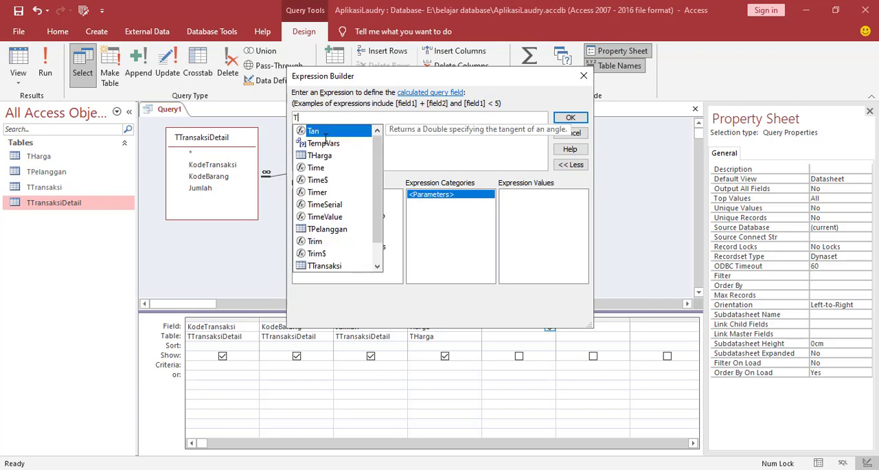
type("otal :[")
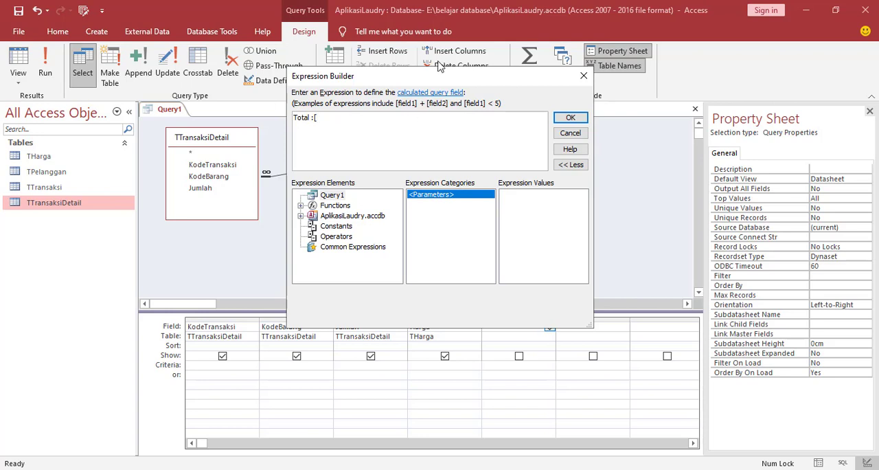
left_click_drag(430, 77, 420, 36)
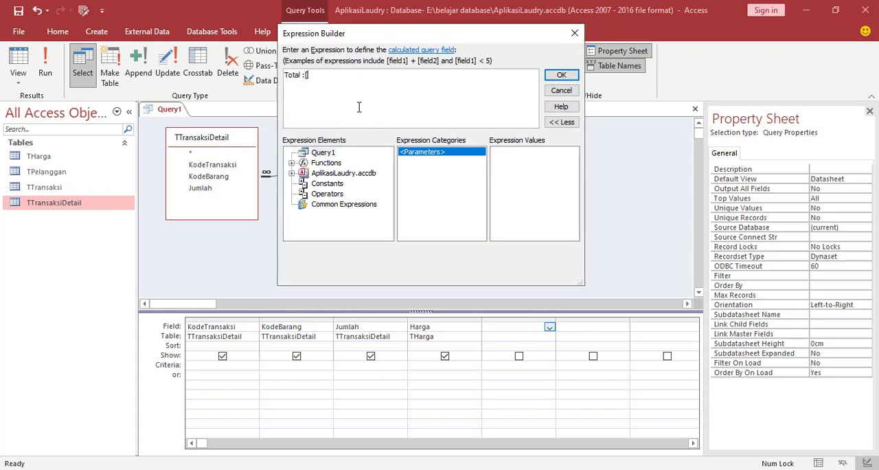
type("m")
type("arga")
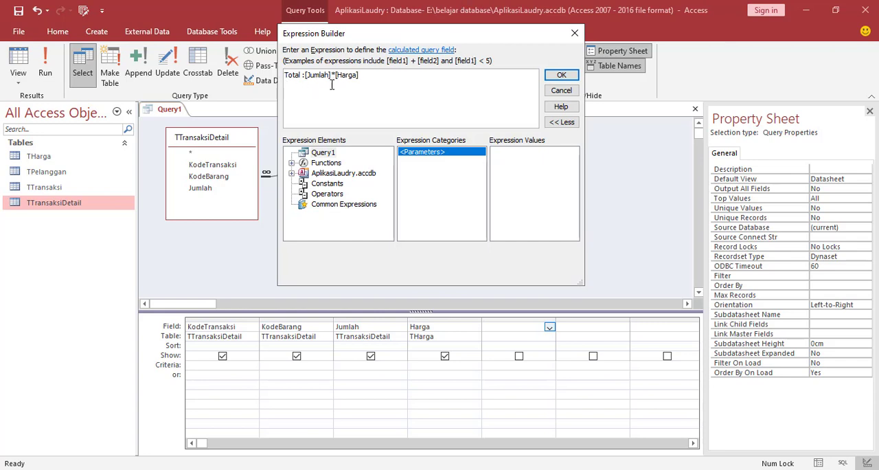
left_click(556, 77)
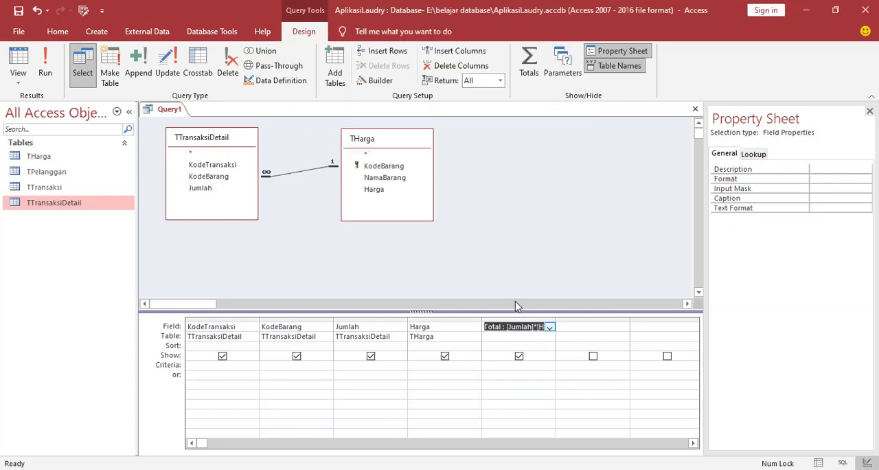
left_click(522, 327)
Save the query as QTransaksi and close it.
right_click(165, 113)
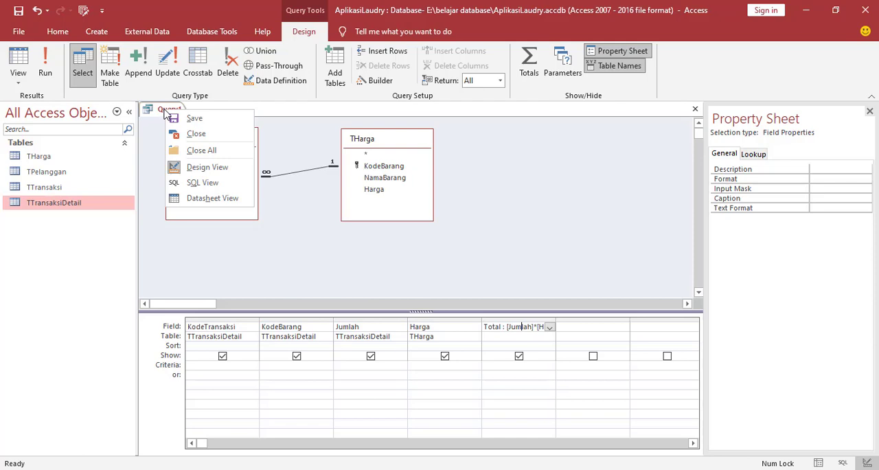
left_click(177, 119)
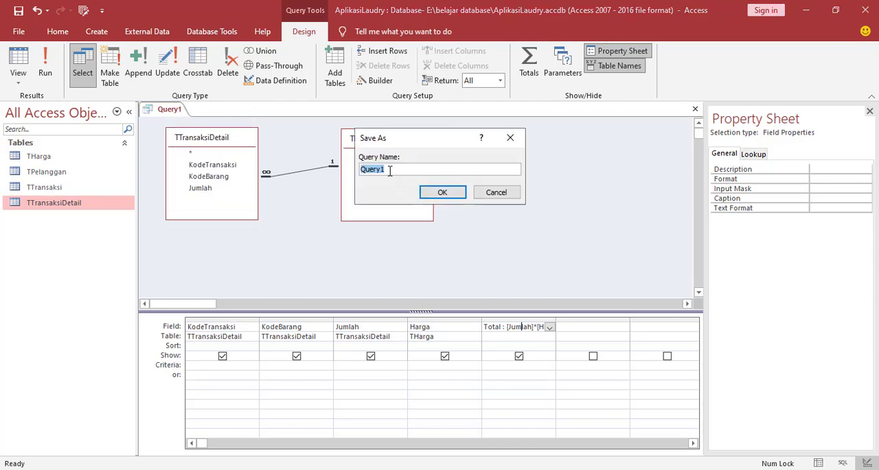
left_click_drag(389, 171, 367, 171)
type("ransaksi")
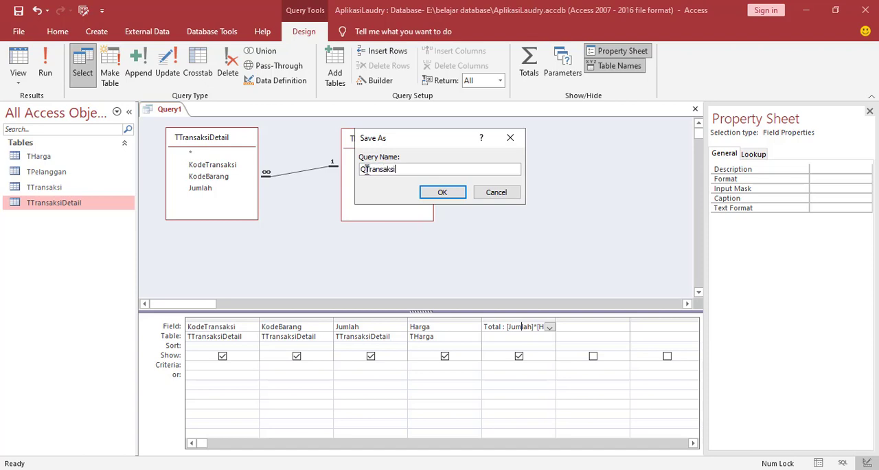
left_click(437, 193)
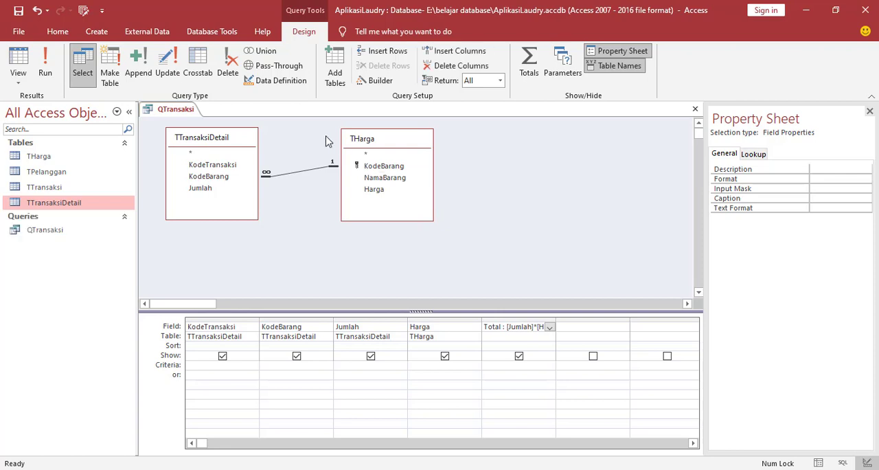
right_click(177, 114)
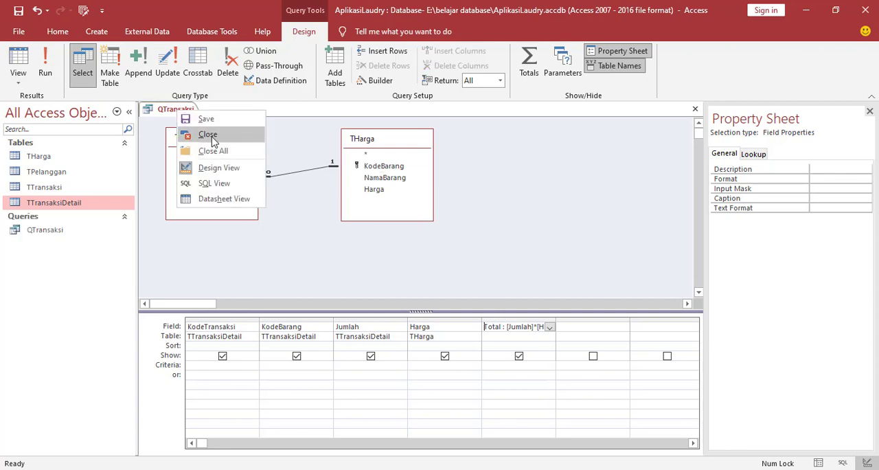
left_click(208, 135)
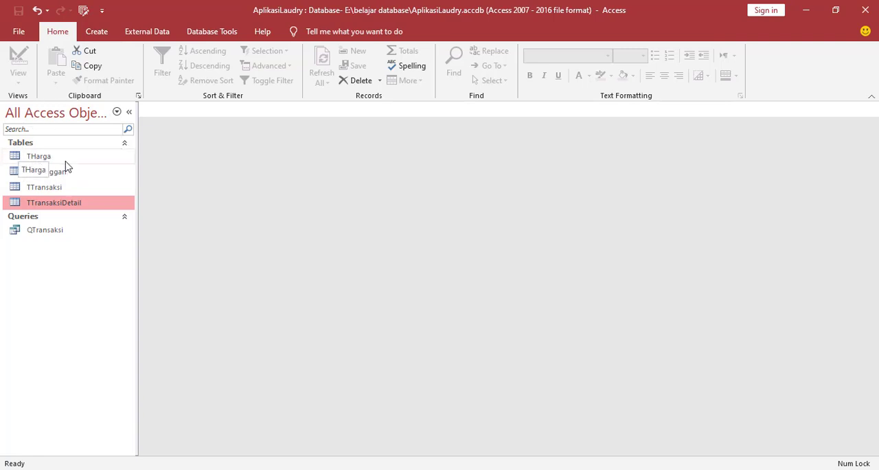
Create a single-record form based on the THarga table.
left_click(51, 157)
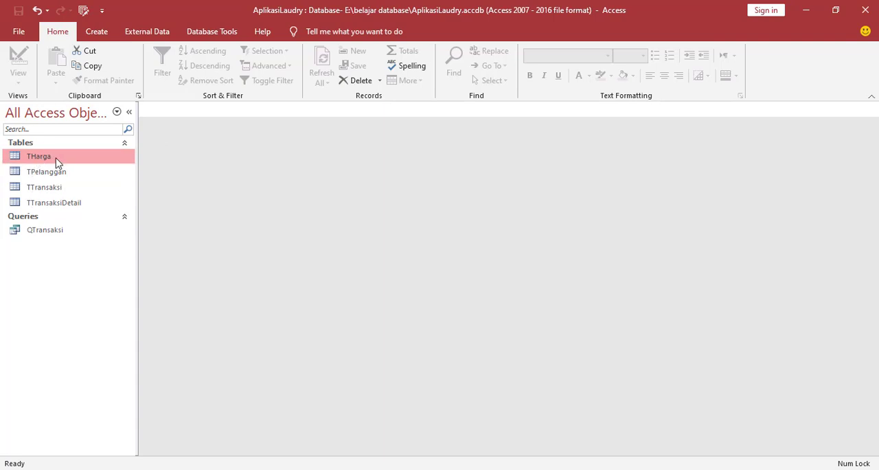
left_click(97, 32)
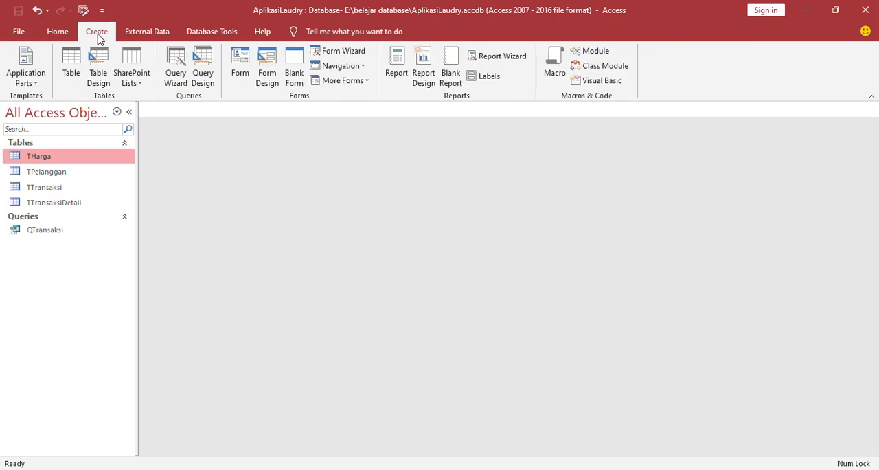
left_click(241, 71)
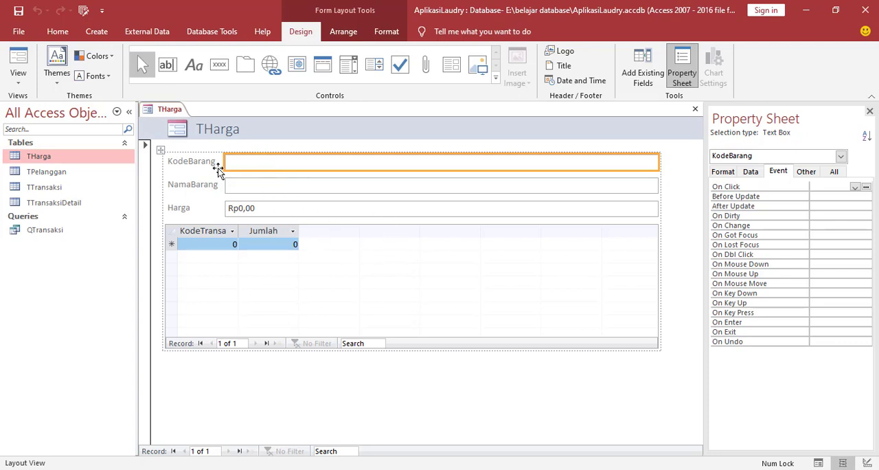
Delete the subform datasheet with the KodeTransaksi and Jumlah columns from the THarga form.
left_click(354, 248)
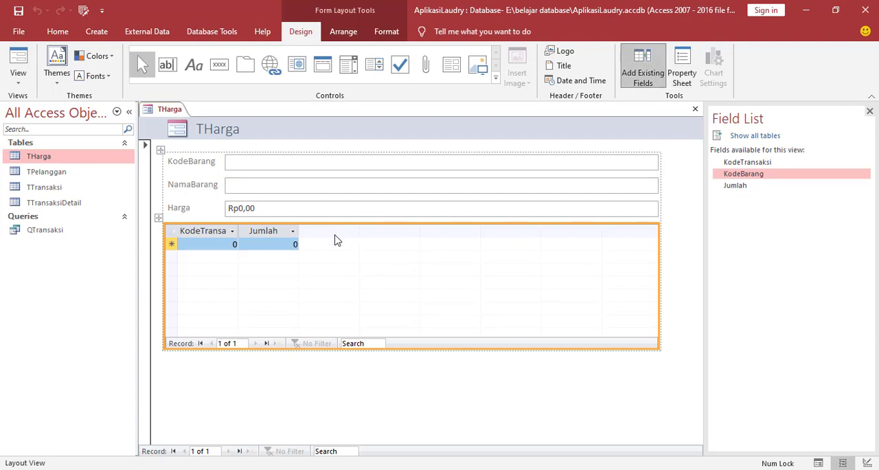
right_click(336, 237)
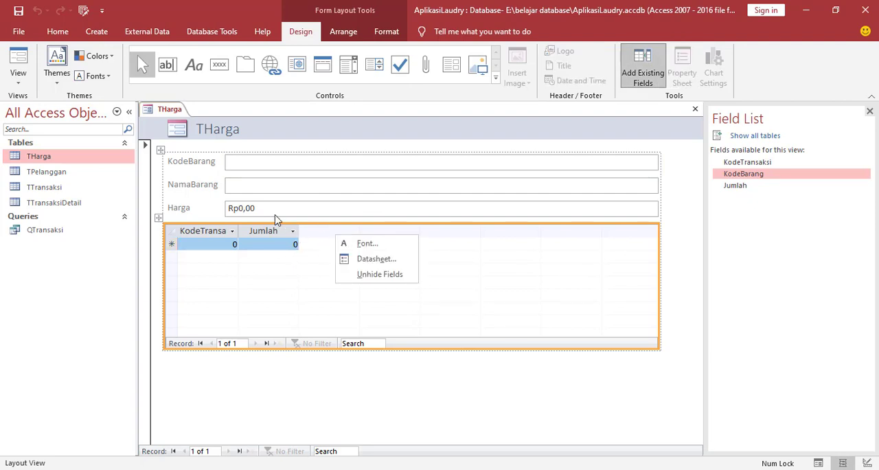
left_click(209, 268)
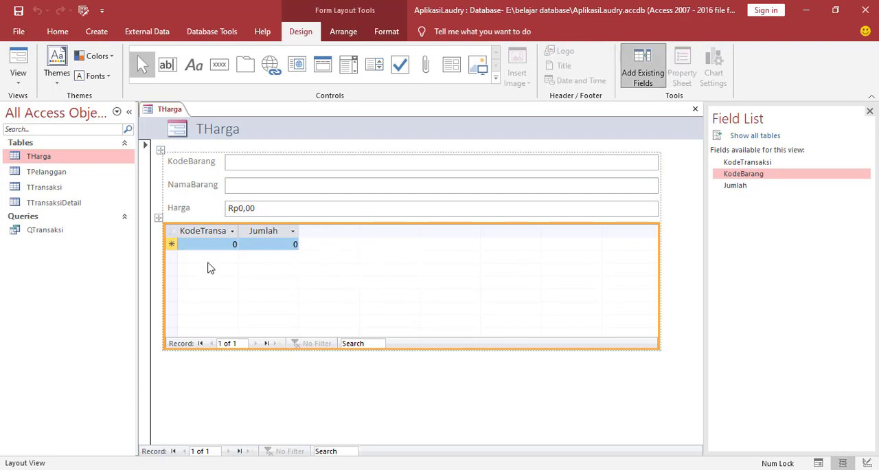
key("Delete")
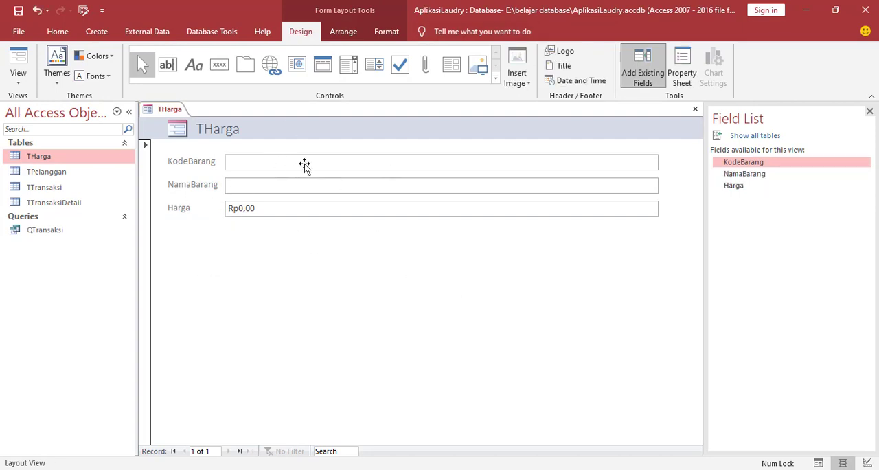
Switch the THarga form to Design View and extend its Form Footer section to about 1.5 cm high.
left_click(165, 154)
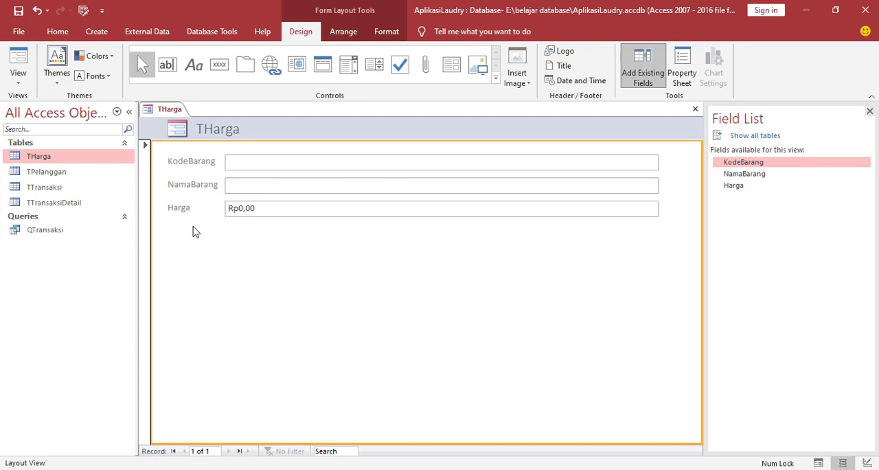
right_click(192, 229)
left_click(241, 272)
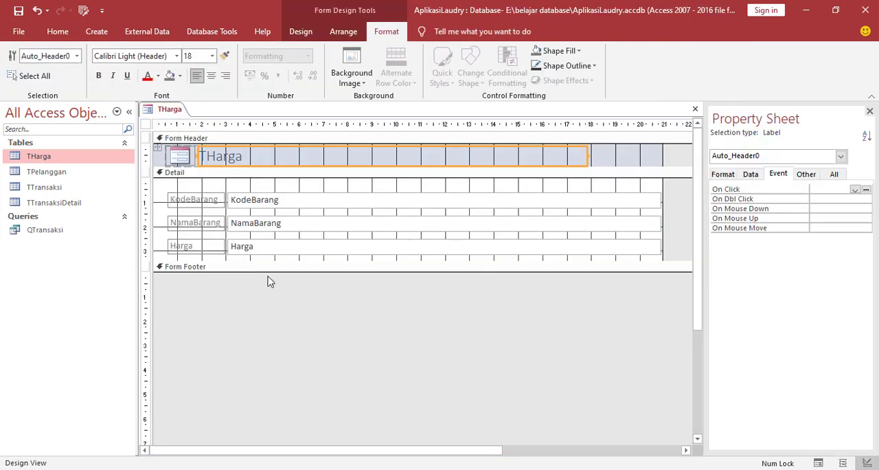
left_click_drag(291, 270, 289, 302)
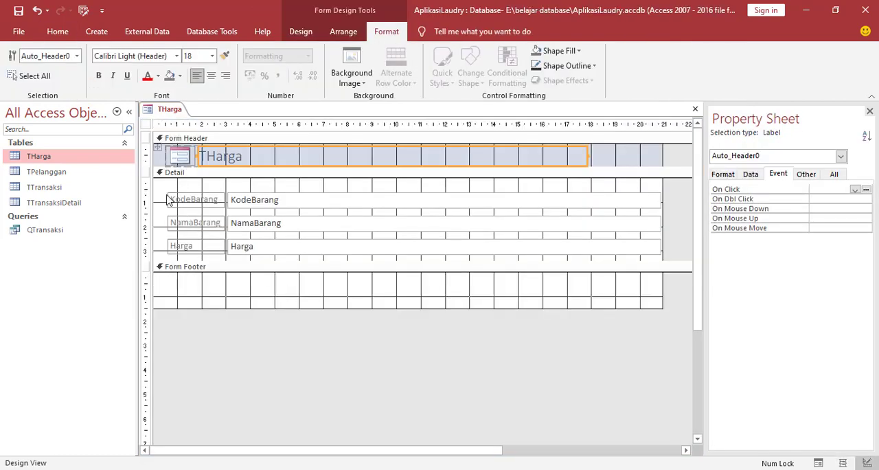
Remove the control layout from the KodeBarang, NamaBarang and Harga labels and text boxes in the Detail section.
left_click_drag(164, 184, 678, 269)
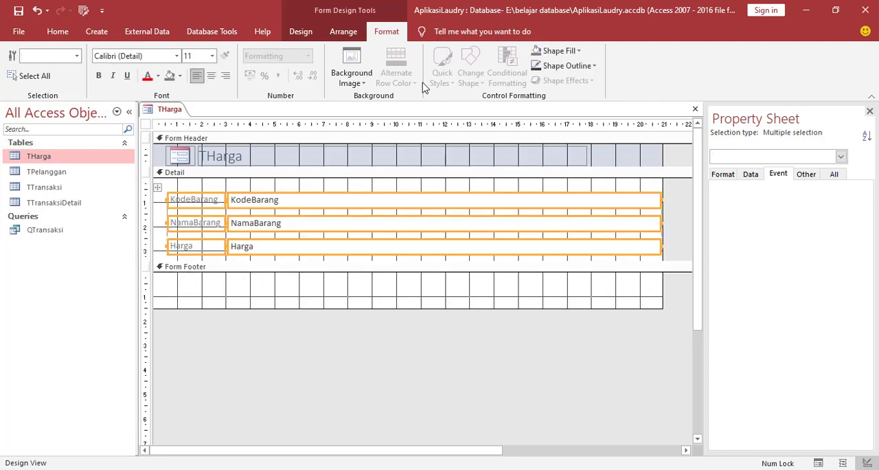
left_click(355, 36)
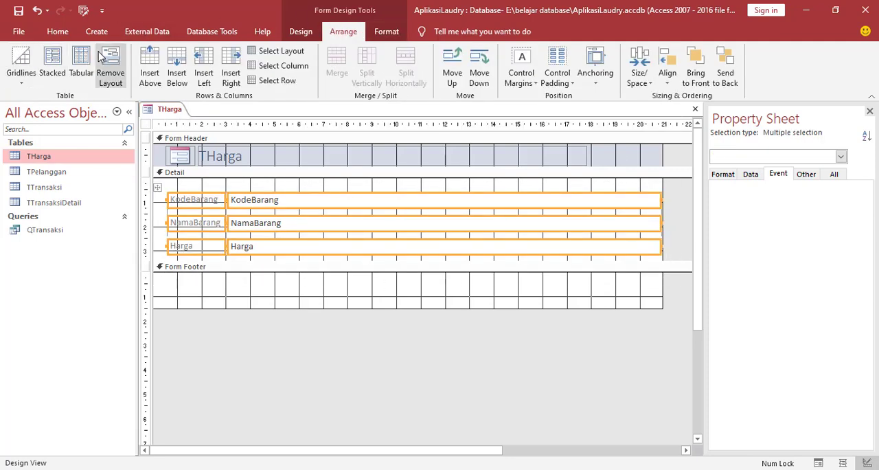
left_click(111, 65)
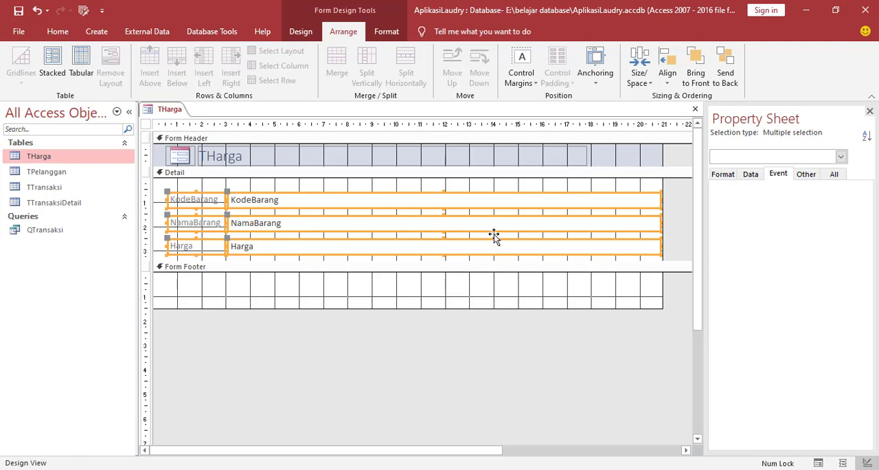
left_click(441, 290)
Narrow the KodeBarang, NamaBarang and Harga text boxes individually to a little over 5 cm wide each.
left_click(545, 202)
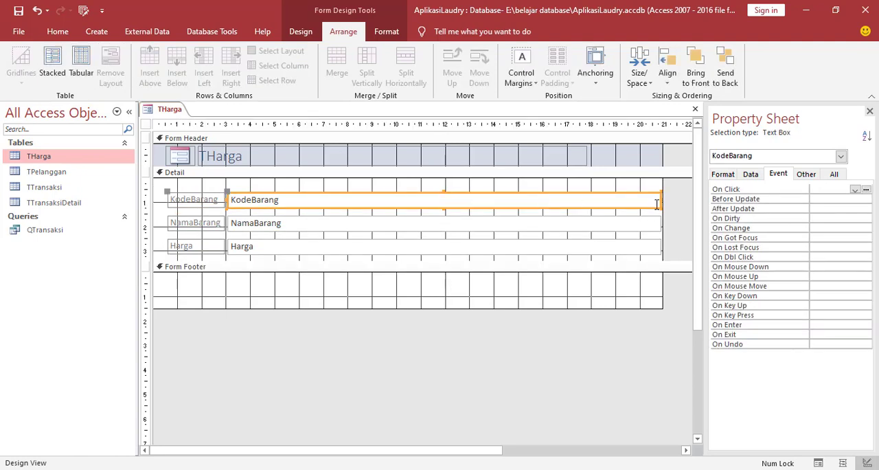
left_click_drag(660, 201, 355, 196)
left_click(343, 224)
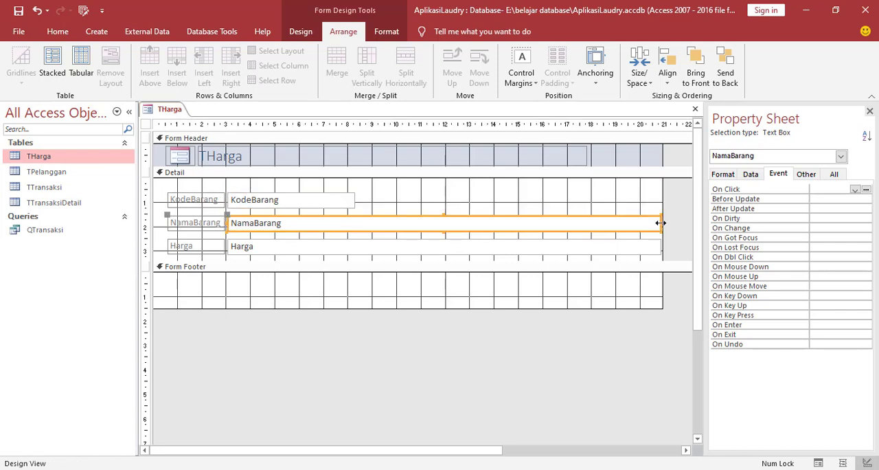
left_click_drag(660, 222, 353, 221)
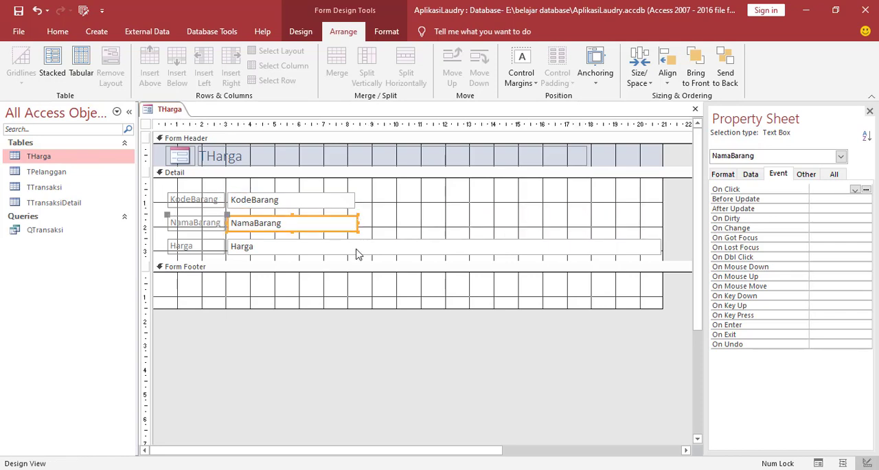
left_click(358, 249)
left_click_drag(661, 247, 364, 252)
Set the font colour of all controls on the THarga form to Automatic black.
left_click(151, 186)
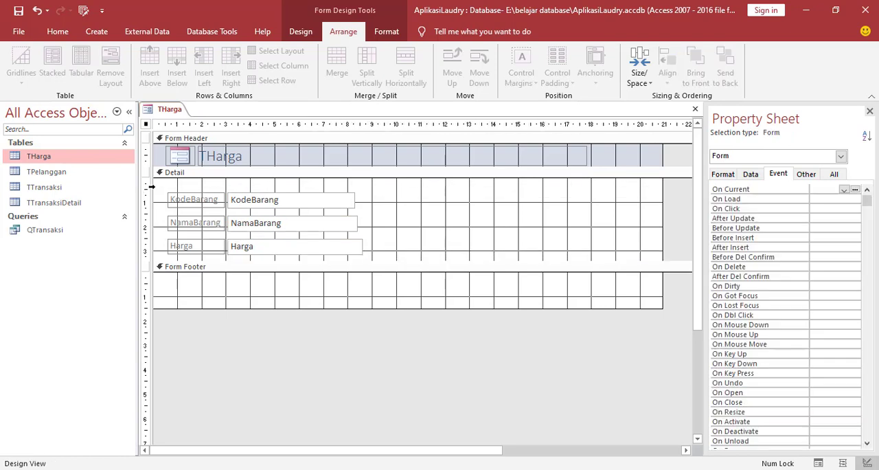
key("ctrl+a")
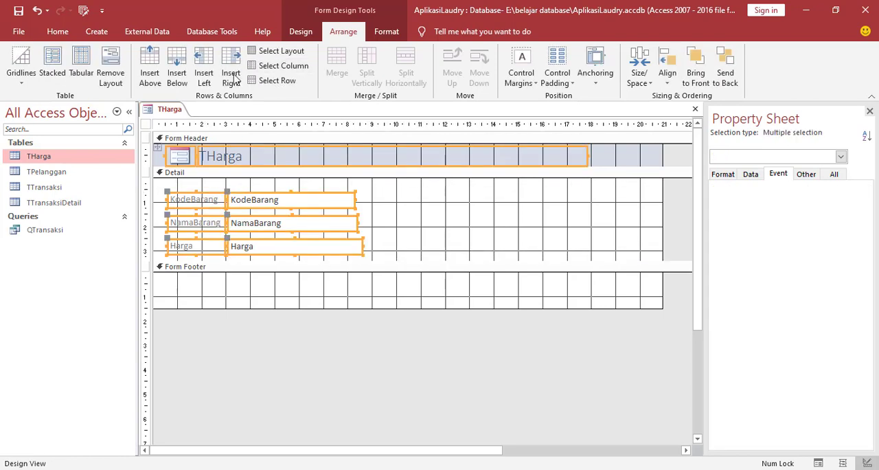
left_click(386, 33)
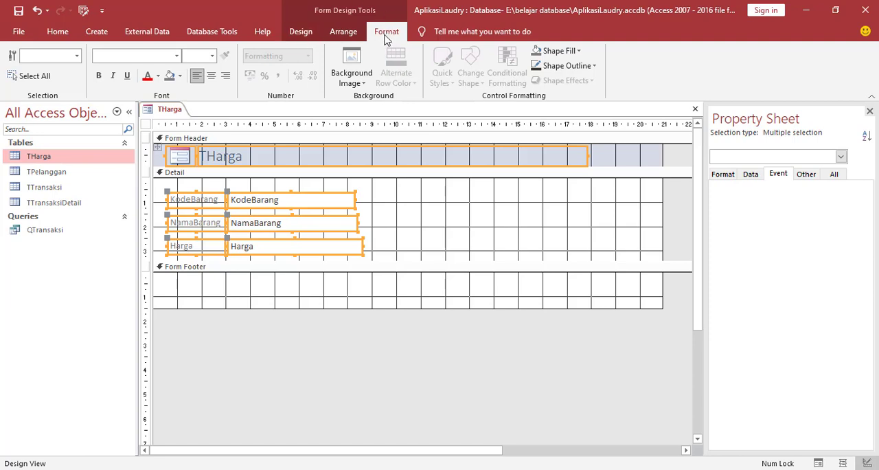
left_click(158, 76)
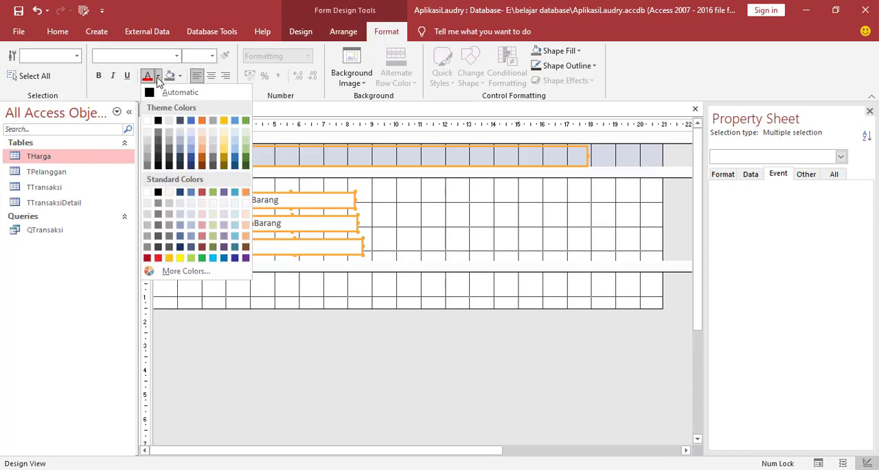
left_click(147, 91)
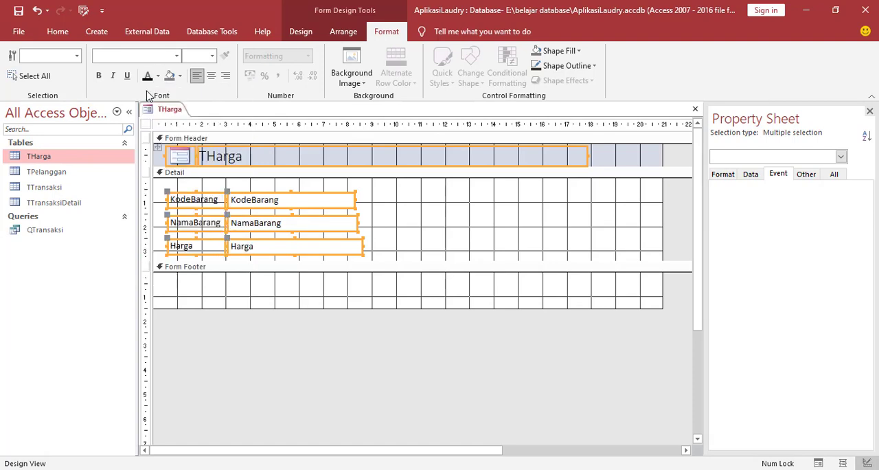
Change the font of all the form's controls to Arial.
left_click(177, 57)
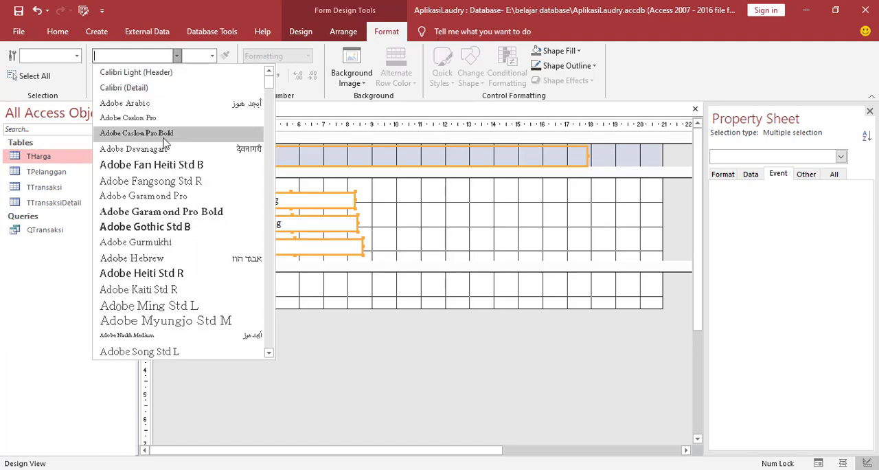
scroll(165, 143, "down", 2)
scroll(160, 292, "down", 1)
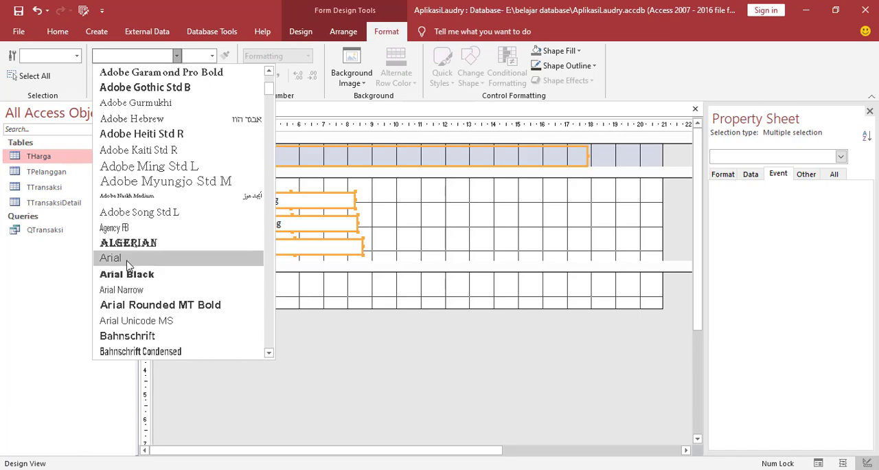
left_click(128, 258)
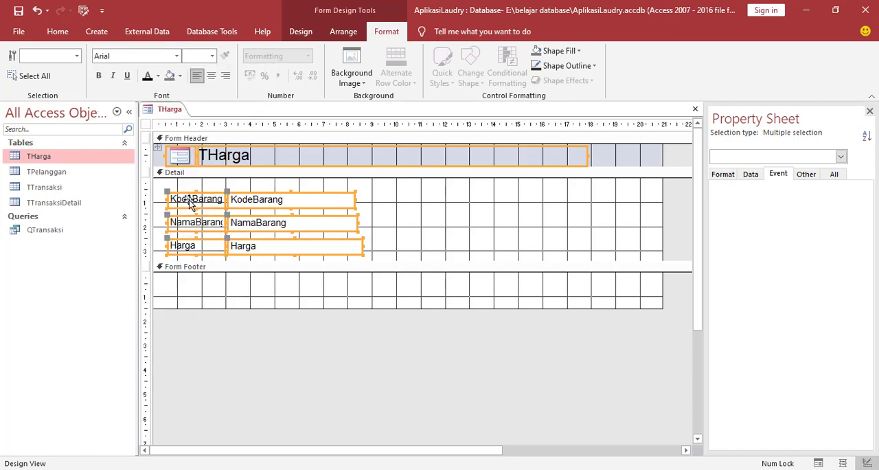
left_click(381, 205)
Insert a space in the KodeBarang and NamaBarang labels so they read Kode Barang and Nama Barang.
left_click(200, 200)
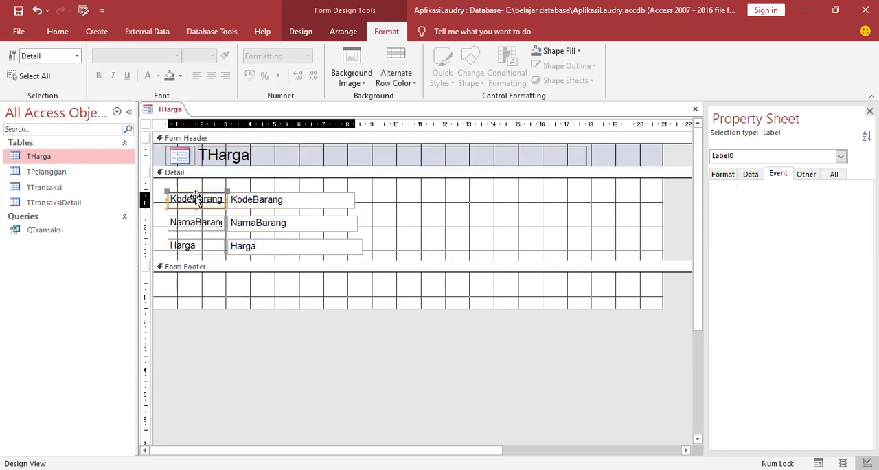
left_click(199, 198)
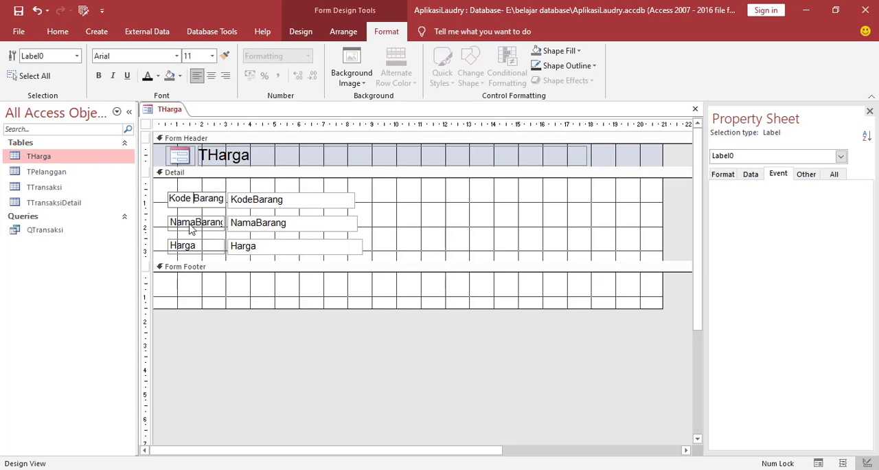
left_click(197, 222)
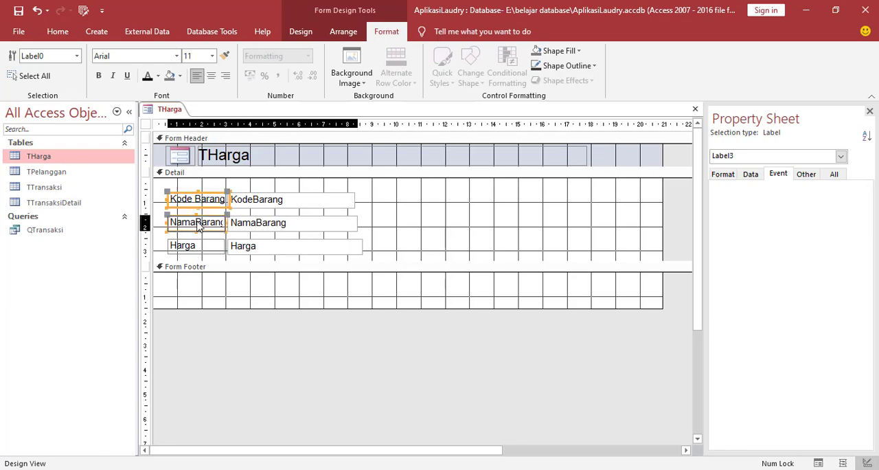
left_click(523, 250)
Arrange all labels and text boxes in the Detail section in a Stacked layout.
left_click_drag(162, 184, 382, 265)
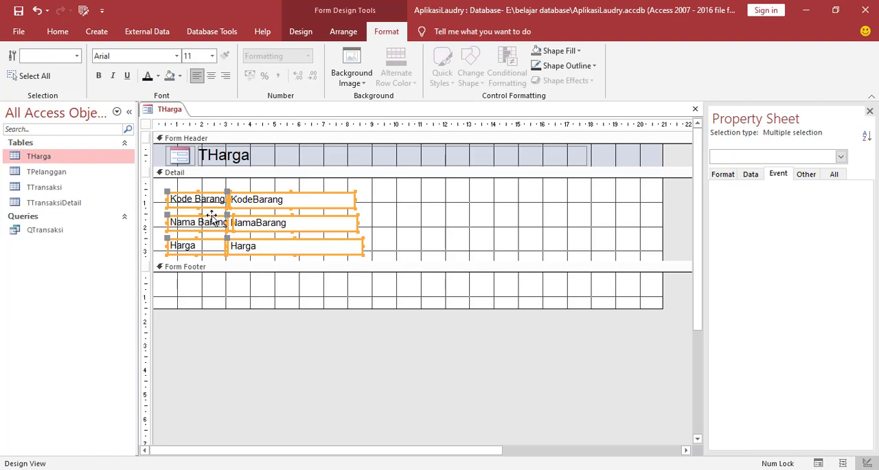
left_click(341, 35)
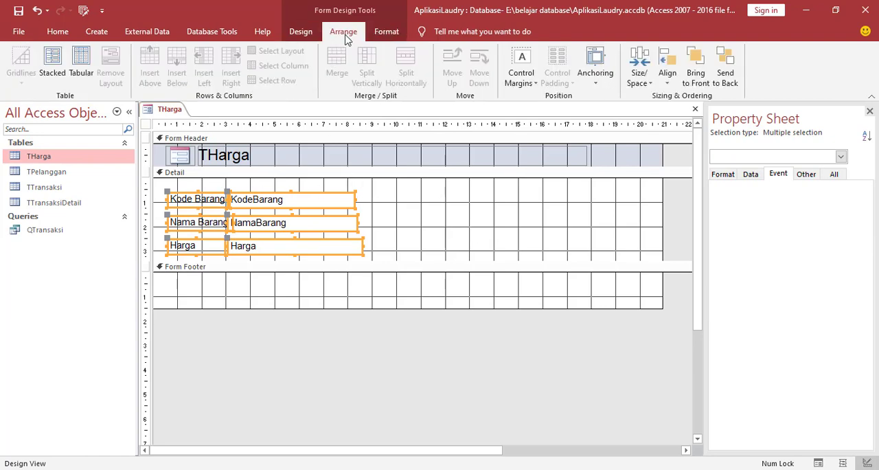
left_click(54, 64)
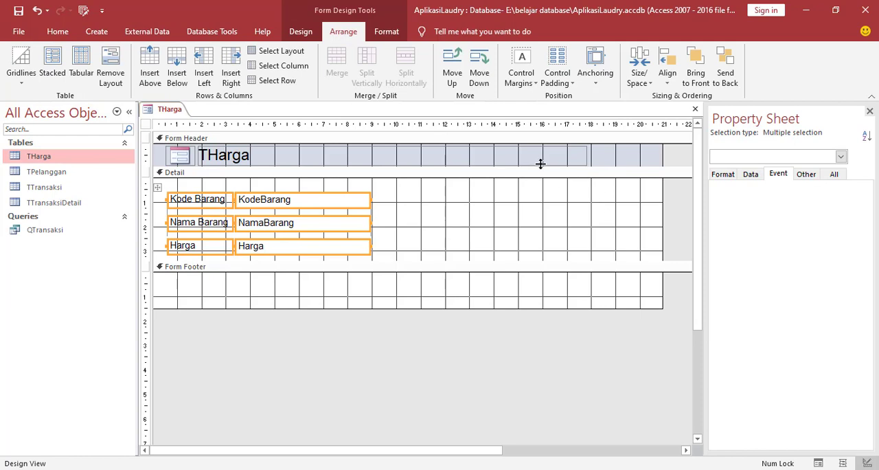
Narrow the title label in the Form Header to about 8.3 cm and change its text to Form Harga.
left_click(537, 161)
left_click_drag(585, 156, 398, 154)
left_click(202, 155)
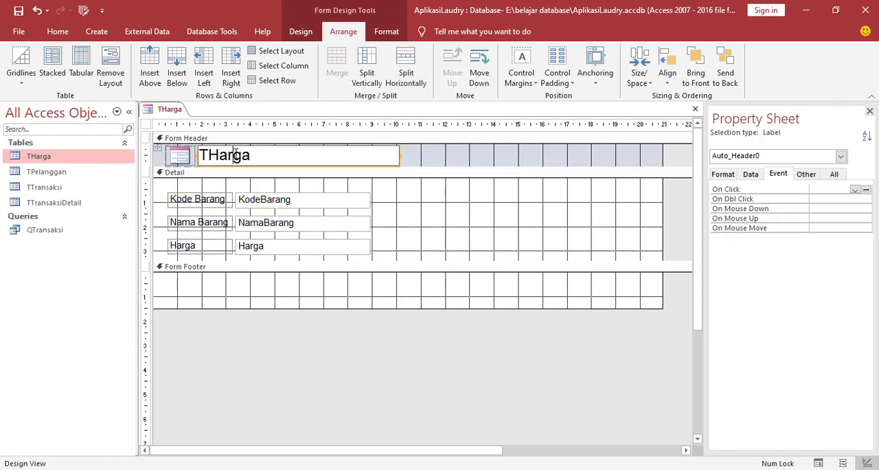
left_click_drag(269, 154, 199, 155)
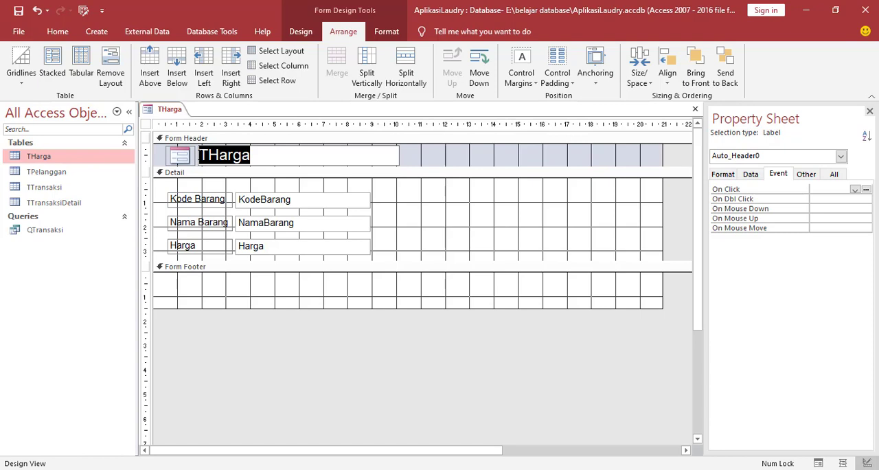
type("Form")
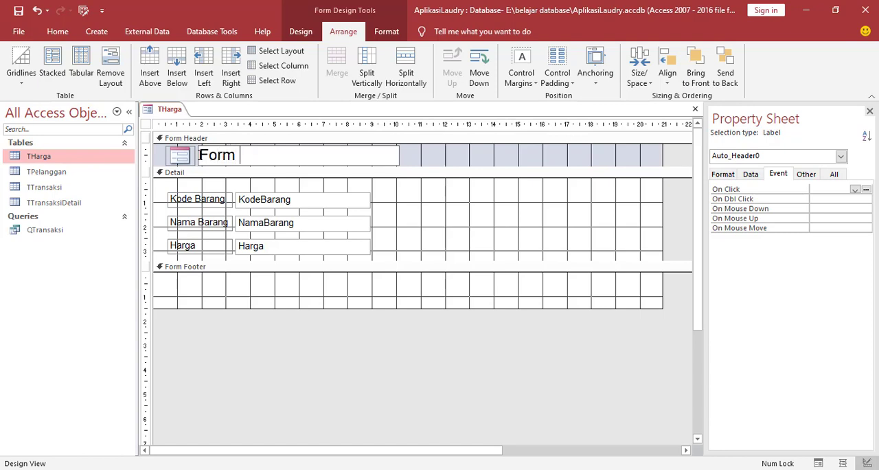
type(" Harga")
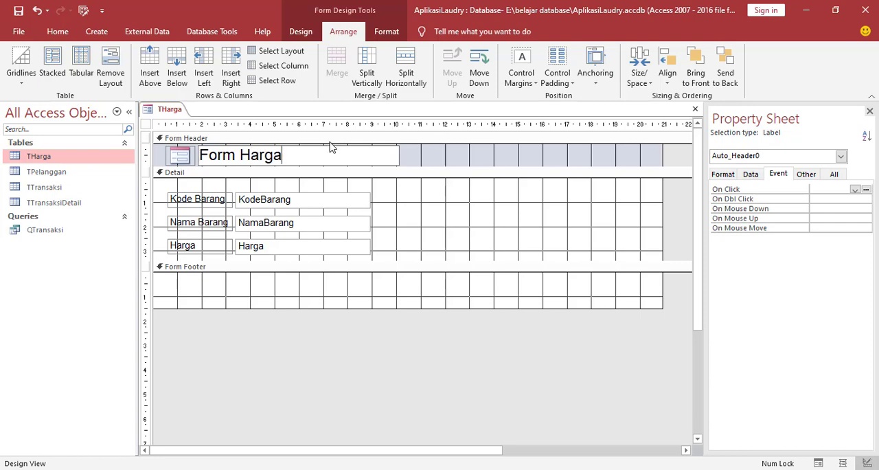
left_click(422, 219)
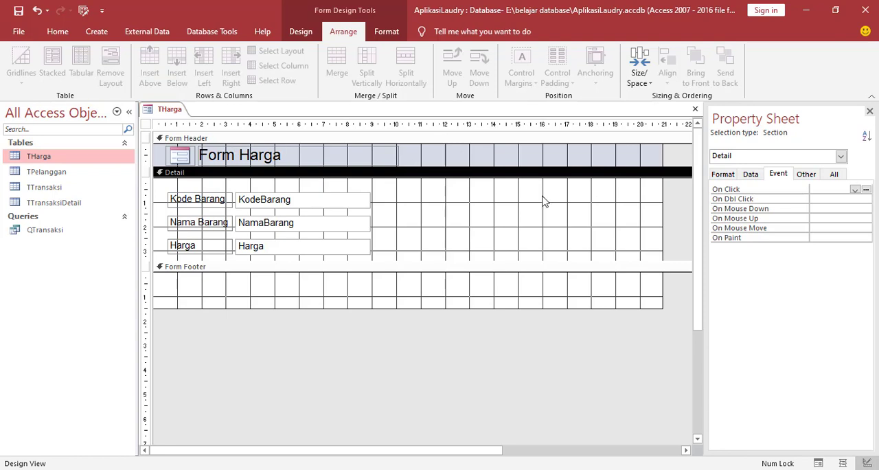
Narrow the form to about 10.2 cm wide and extend its Detail section to about 4.3 cm high.
left_click_drag(661, 204, 400, 210)
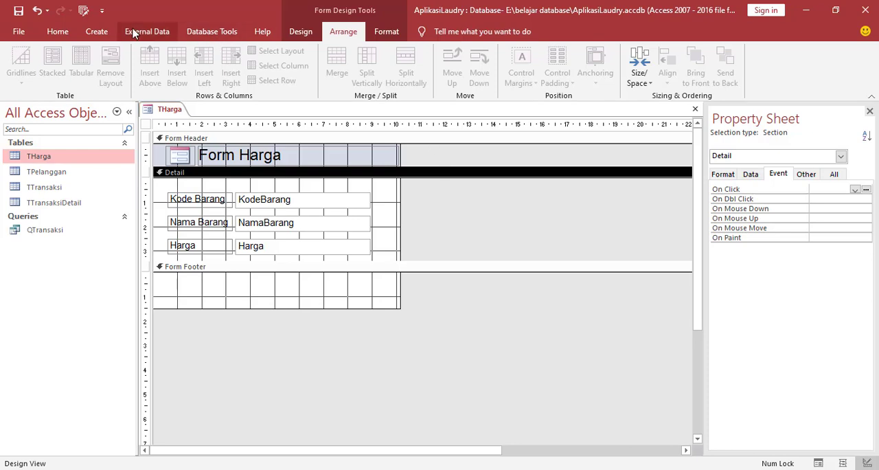
left_click(295, 34)
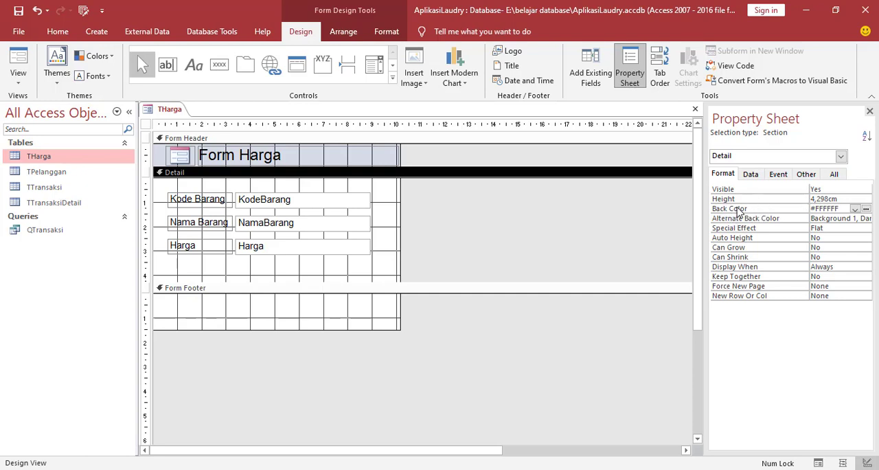
Set the Detail section's Back Color to Accent 2, Darker 25% and its Alternate Back Color to a light Accent 5 blue.
left_click(865, 209)
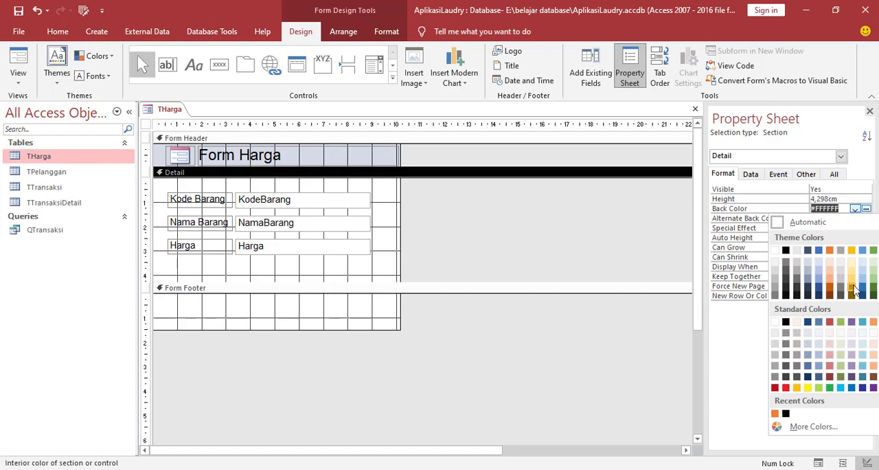
left_click(829, 289)
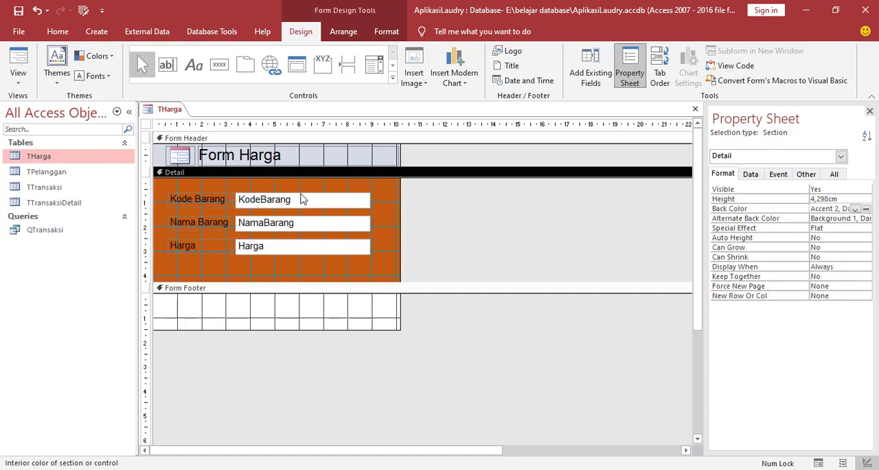
left_click(838, 219)
left_click(866, 218)
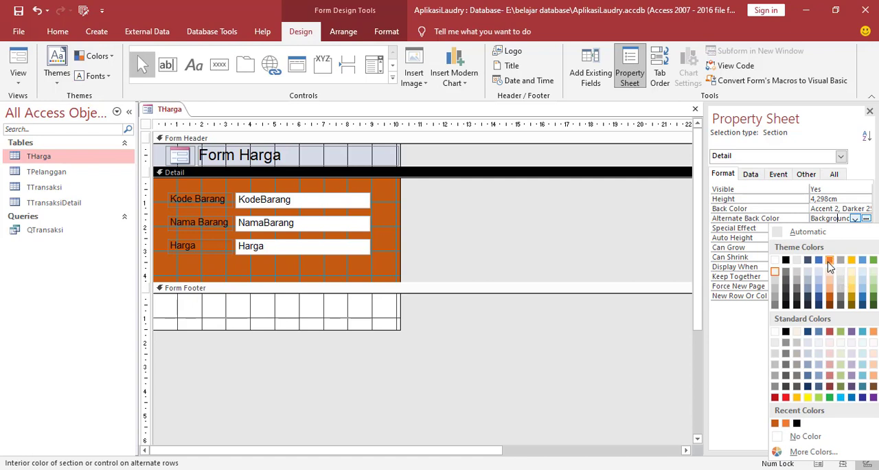
left_click(864, 276)
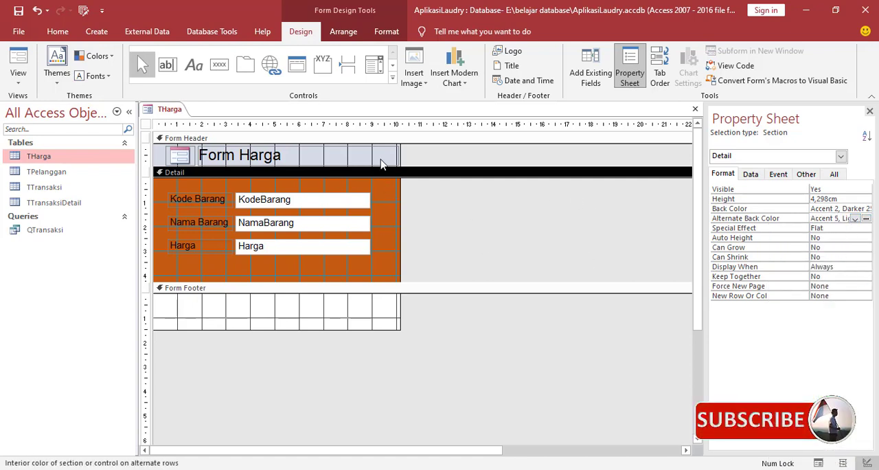
Set the Form Header section's Back Color to the same dark orange Accent 2 shade as the Detail section.
left_click(164, 160)
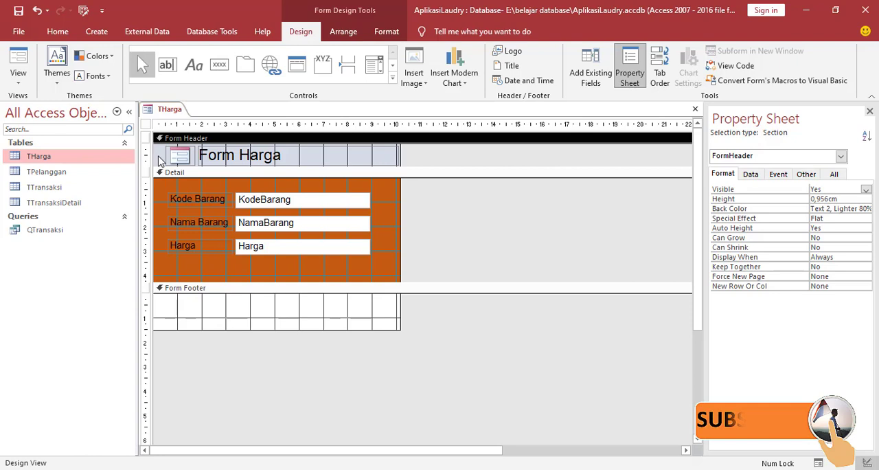
left_click(835, 210)
left_click(866, 209)
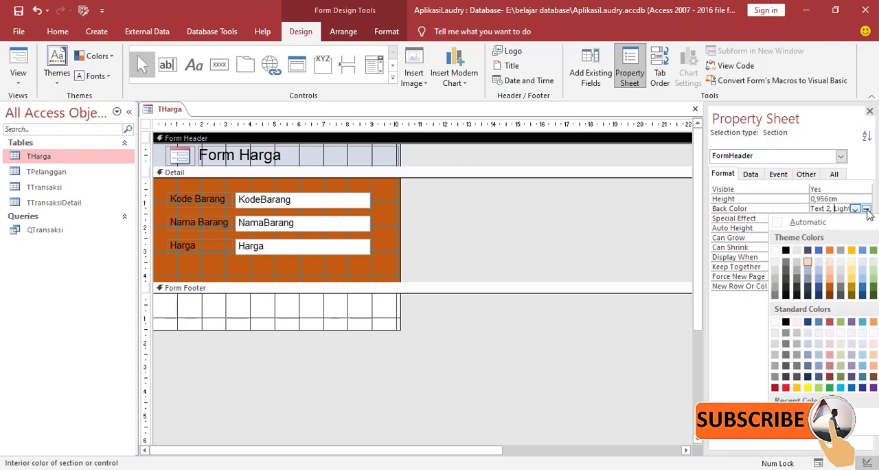
left_click(852, 250)
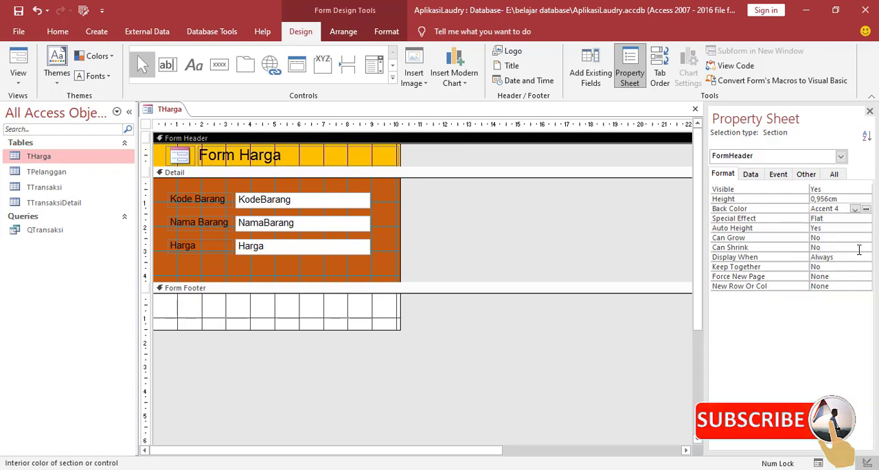
left_click(867, 208)
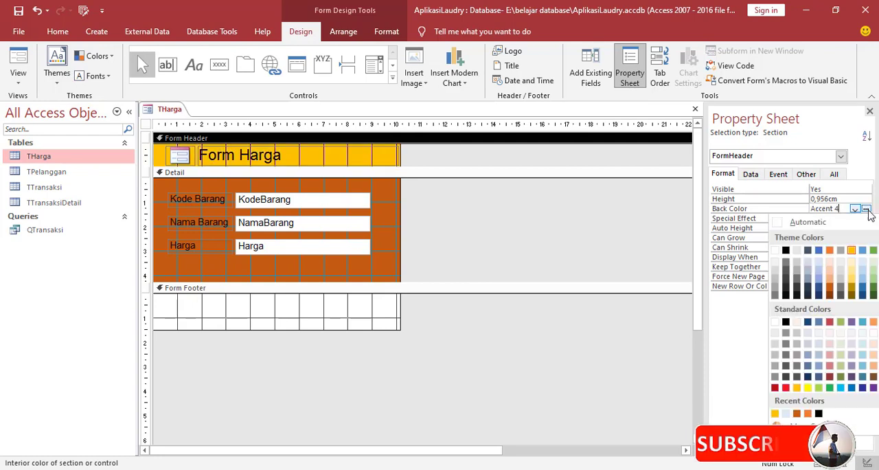
left_click(829, 292)
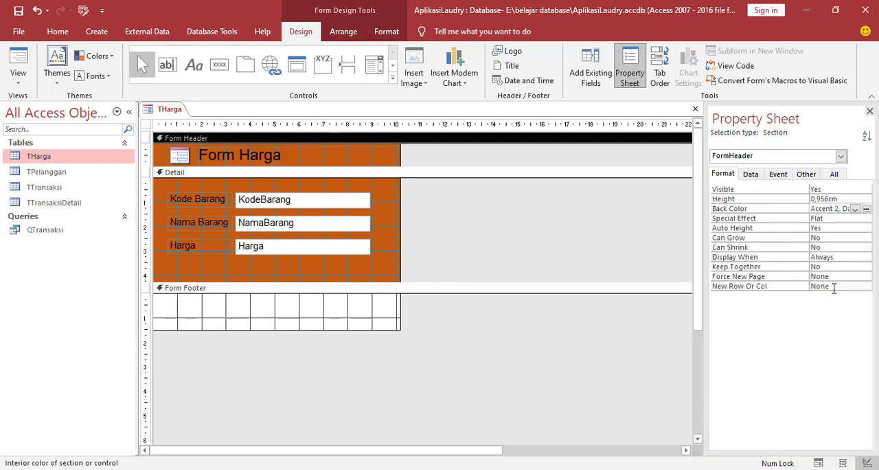
left_click(479, 222)
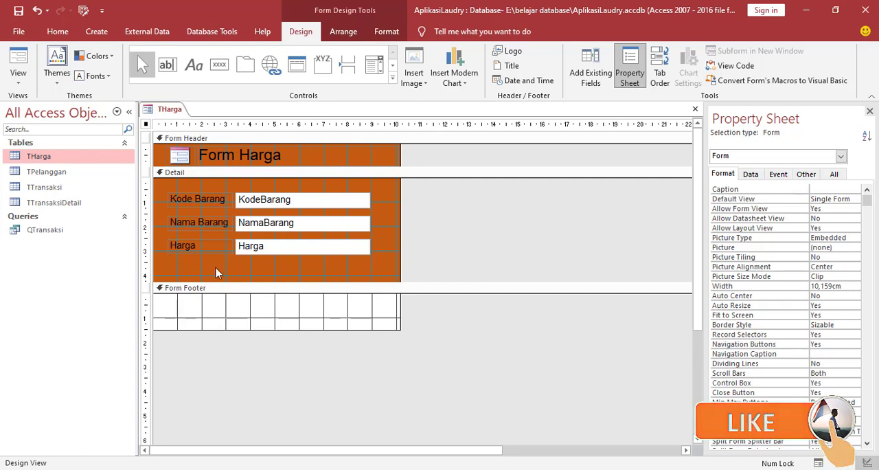
Extend the Detail section to about 5.6 cm high and add a Go To Previous Record picture button below the Harga label.
left_click_drag(251, 289, 251, 318)
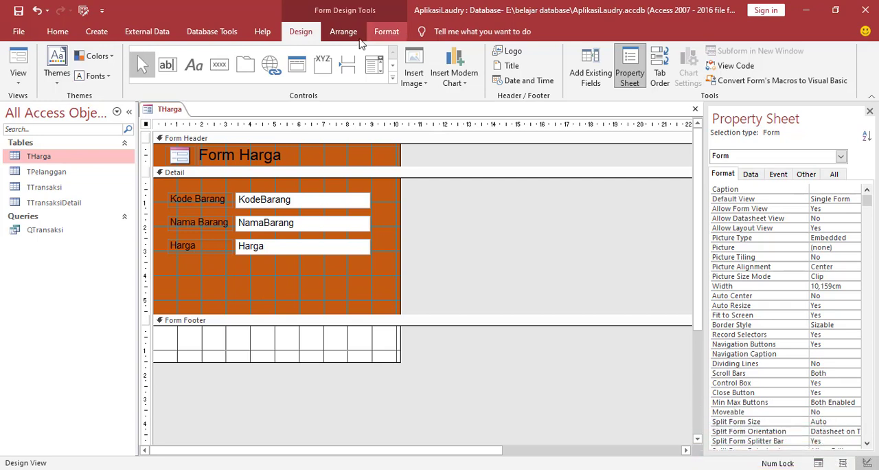
left_click(220, 66)
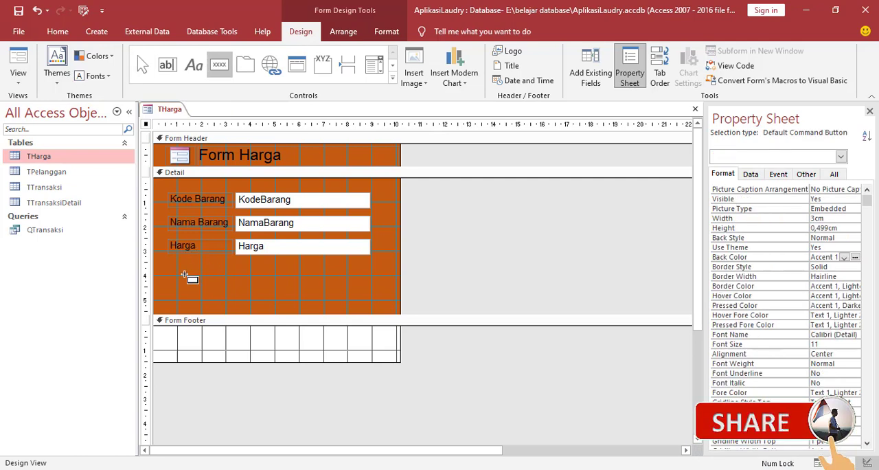
left_click_drag(180, 273, 215, 292)
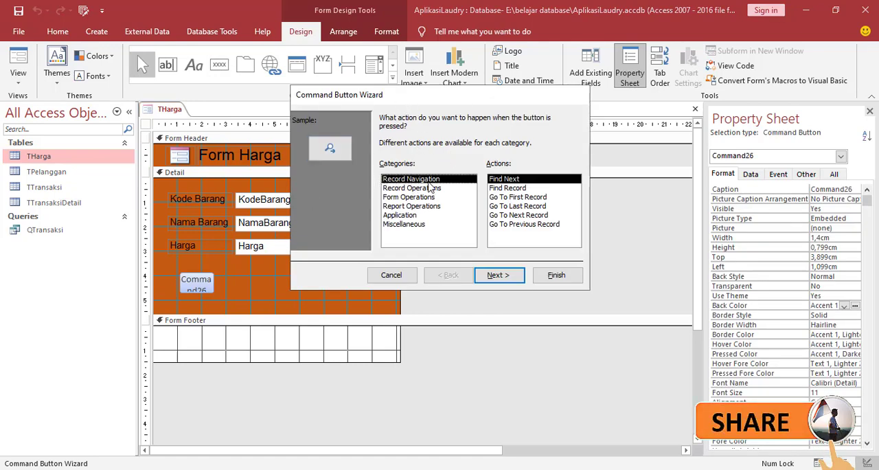
left_click(524, 225)
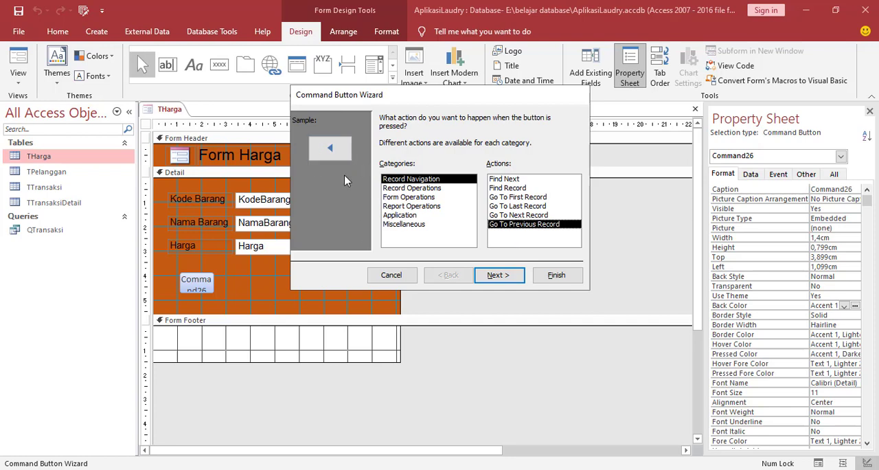
left_click(489, 276)
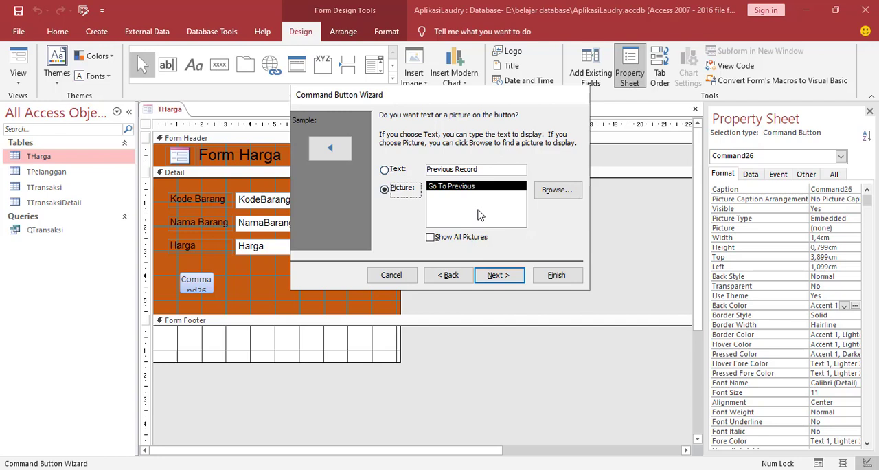
left_click(556, 277)
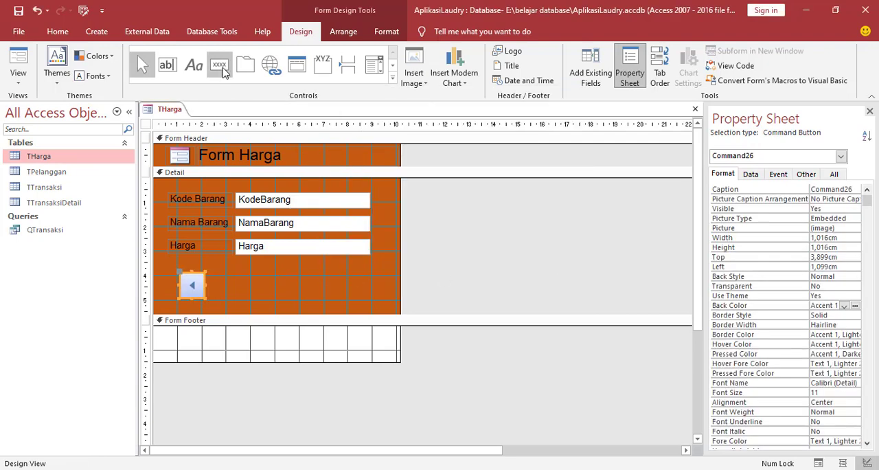
Add an Add New Record command button with the Go To New picture beside the previous-record button, keeping the default name.
left_click(220, 66)
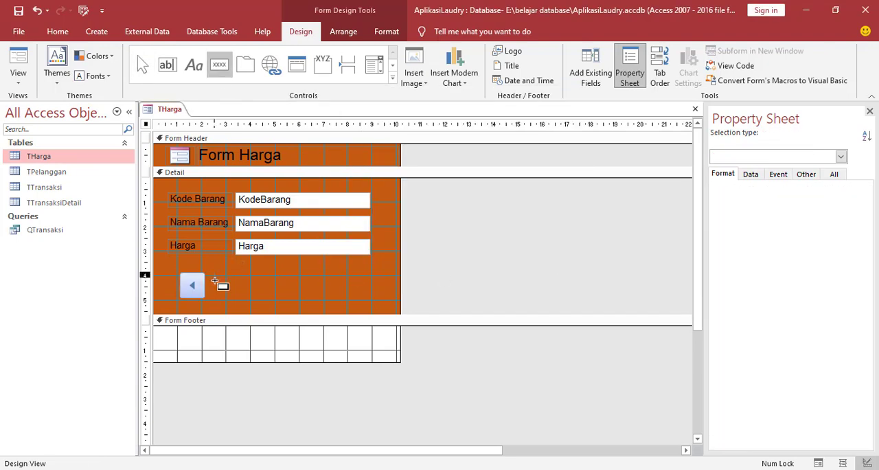
mouse_move(212, 273)
left_mouse_down()
mouse_move(236, 296)
mouse_move(251, 295)
left_mouse_up()
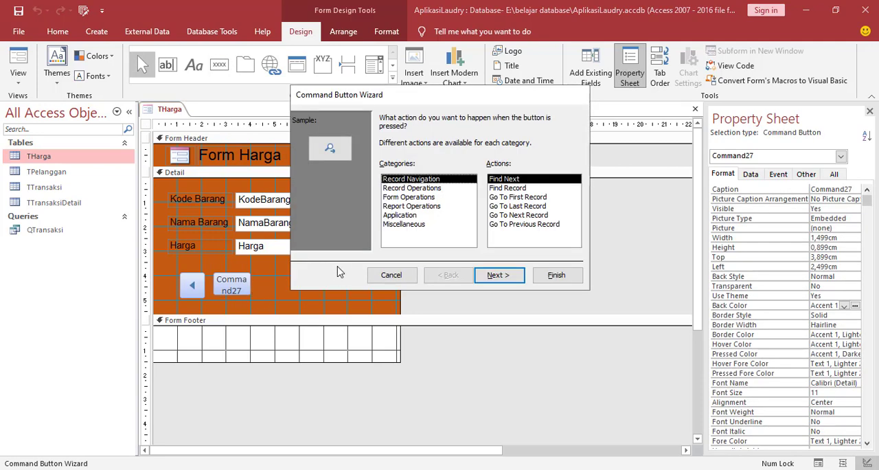
left_click(393, 190)
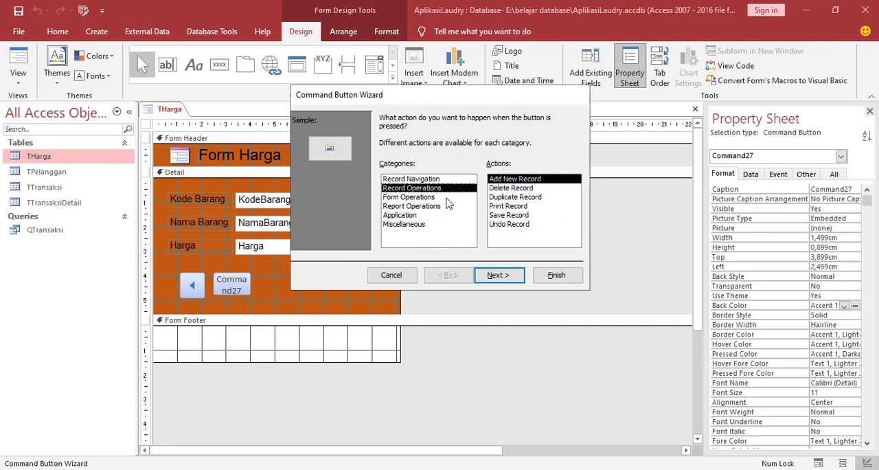
left_click(508, 184)
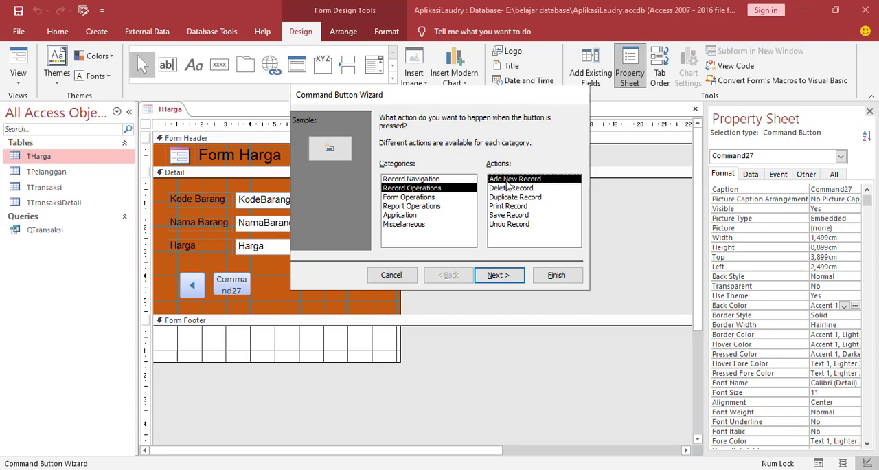
left_click(499, 275)
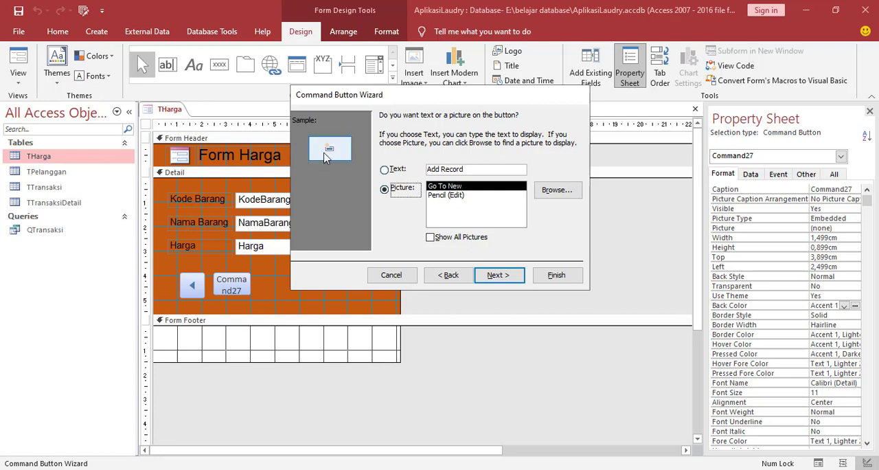
left_click(434, 197)
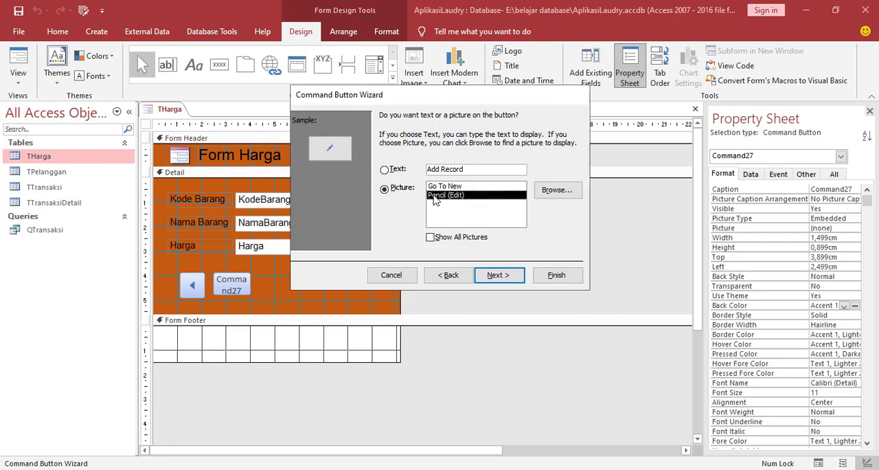
left_click(443, 186)
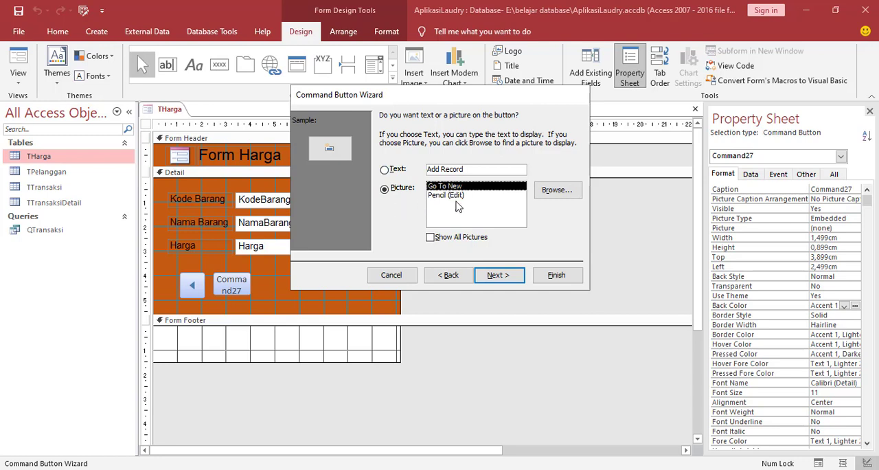
left_click(508, 279)
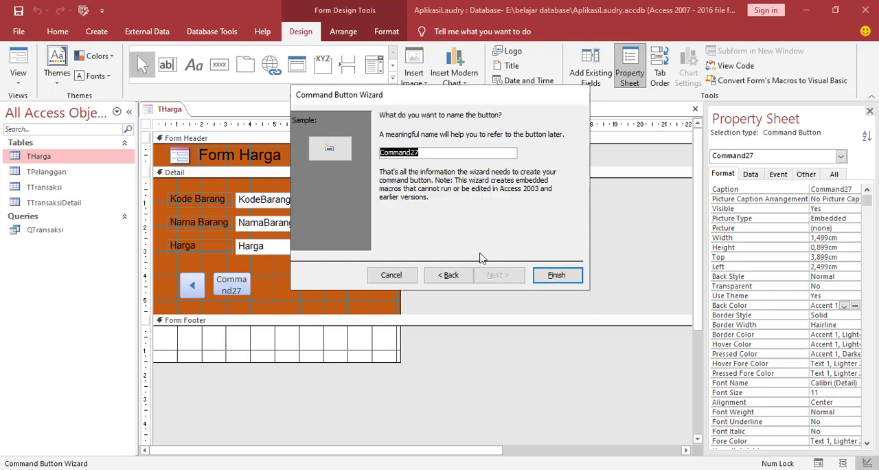
left_click(556, 275)
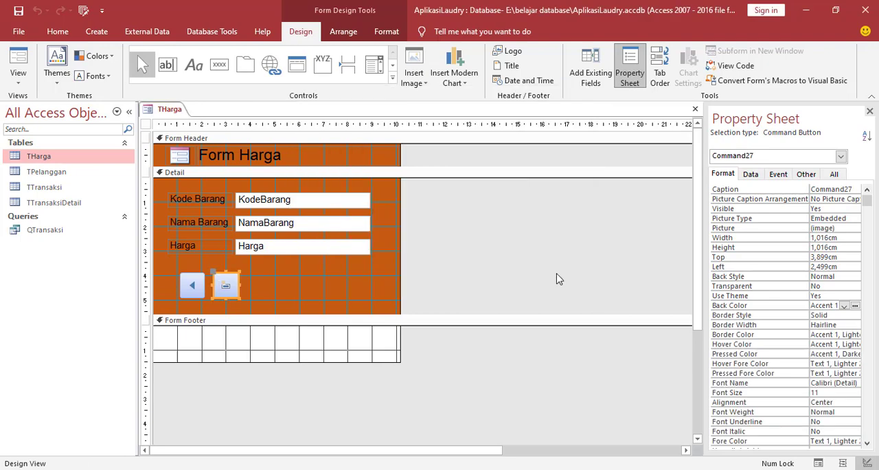
left_click(285, 278)
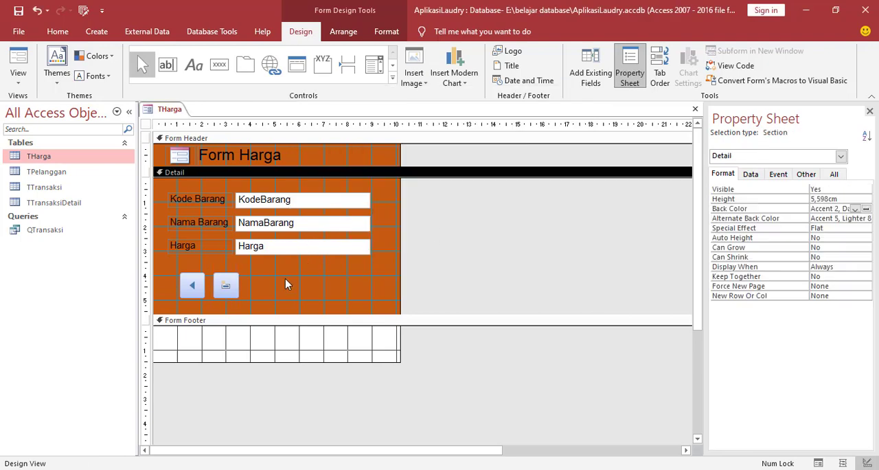
Add a Save Record command button with the Save Record picture beside the new-record button and align it with the row.
left_click(219, 64)
left_click_drag(243, 278, 279, 299)
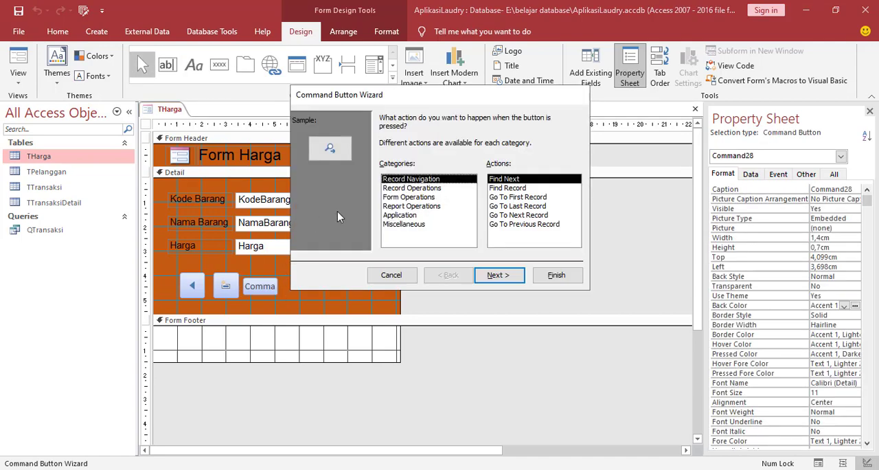
left_click(401, 189)
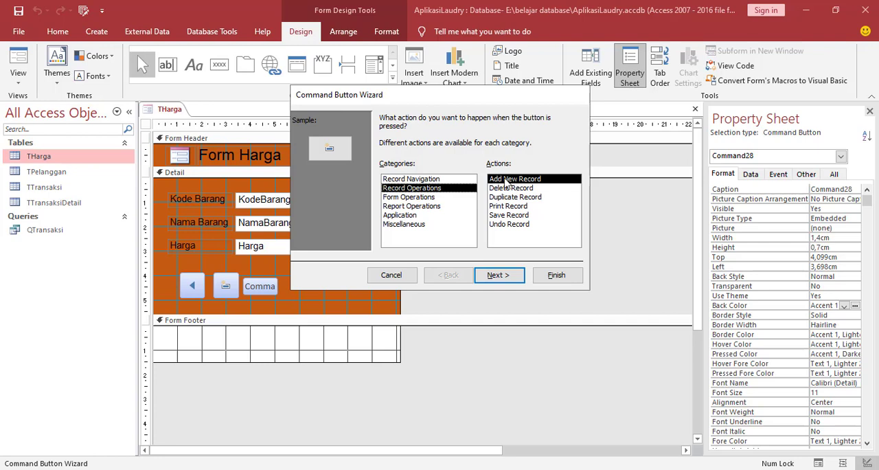
left_click(509, 216)
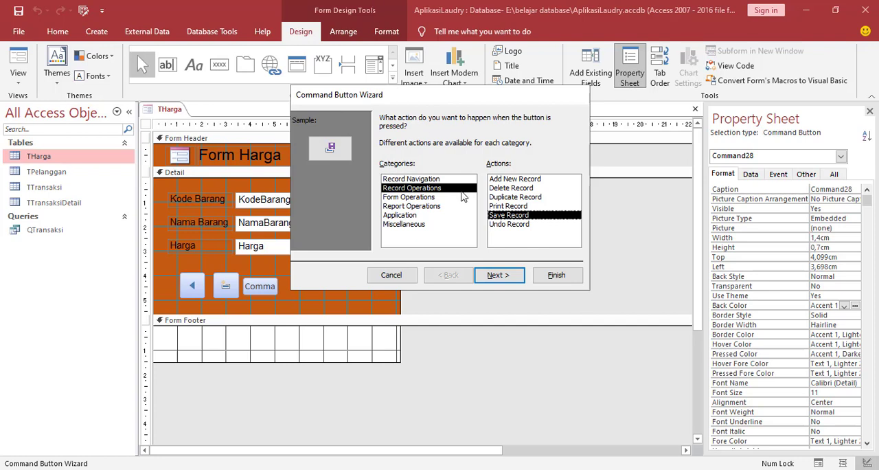
left_click(494, 278)
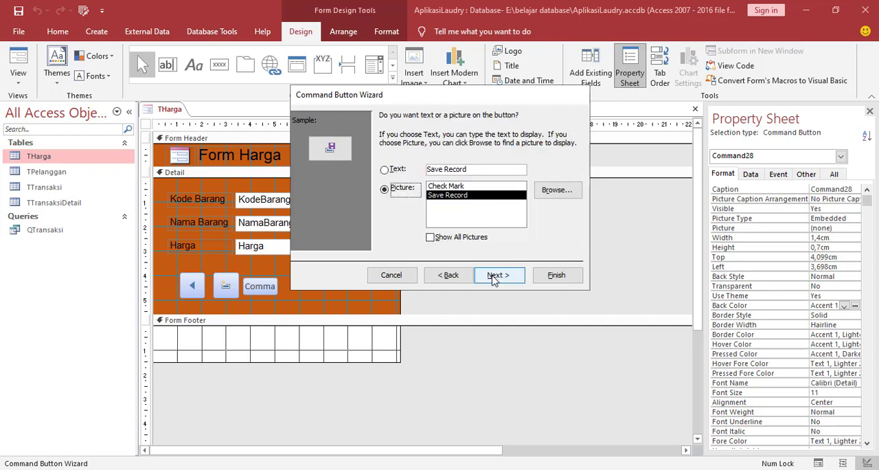
left_click(561, 280)
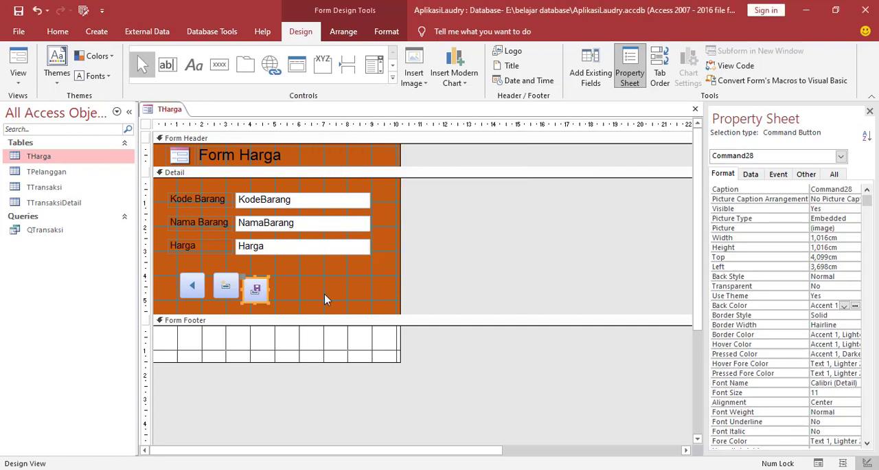
left_click(319, 288)
left_click(258, 288)
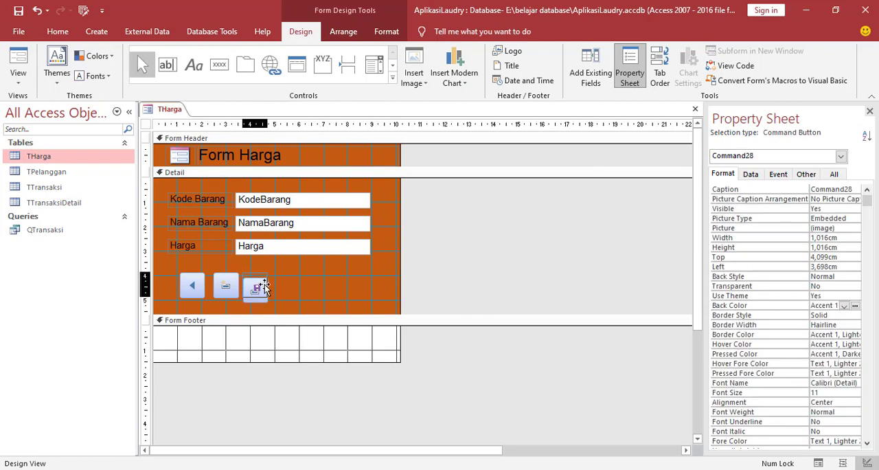
Add a Delete Record command button with the Delete Record picture beside the save button.
left_click(219, 64)
mouse_move(280, 280)
left_mouse_down()
mouse_move(290, 298)
mouse_move(309, 300)
left_mouse_up()
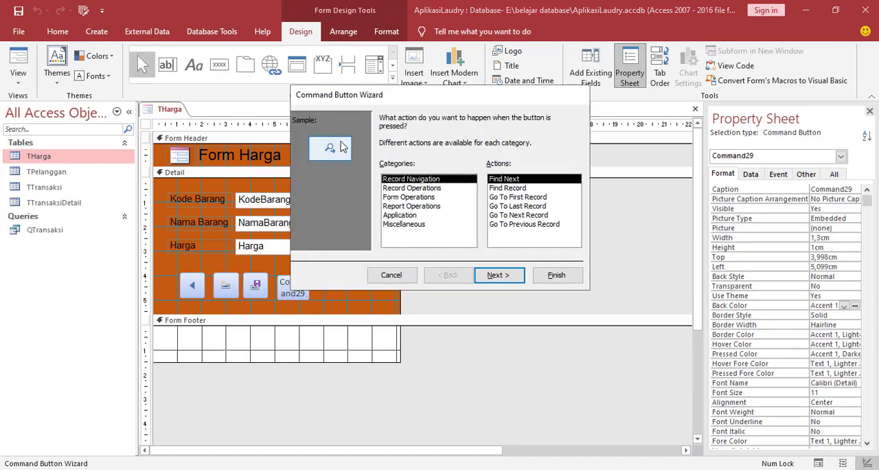
left_click(393, 188)
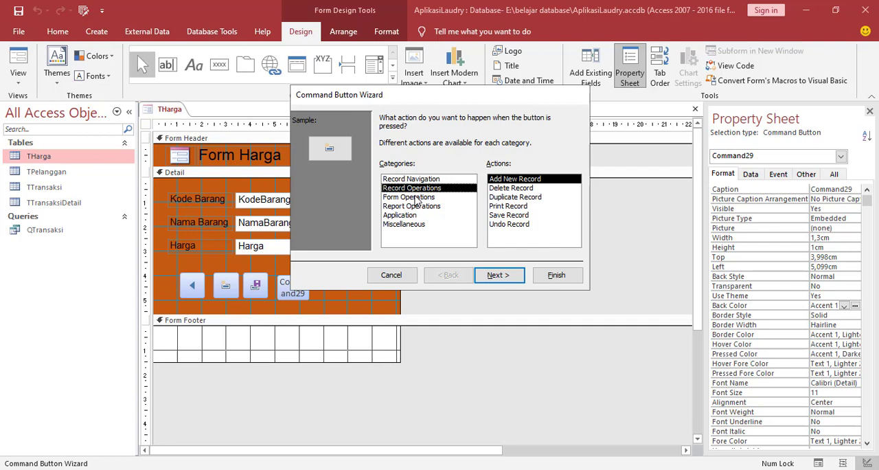
left_click(519, 192)
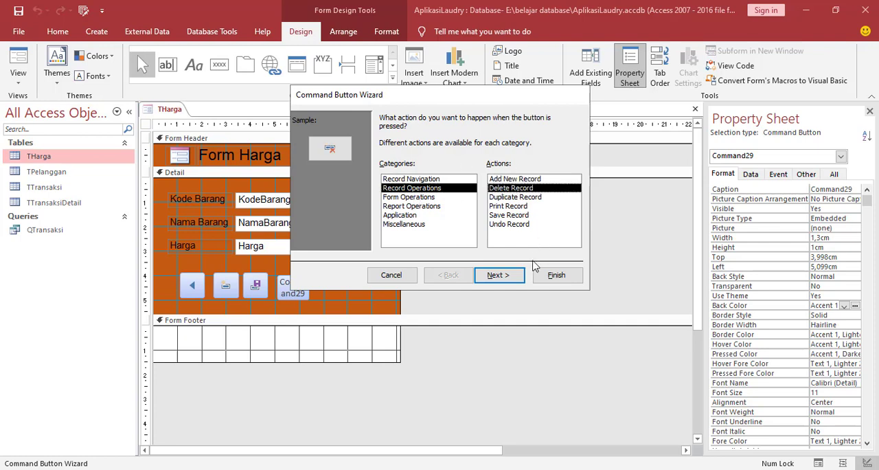
left_click(515, 276)
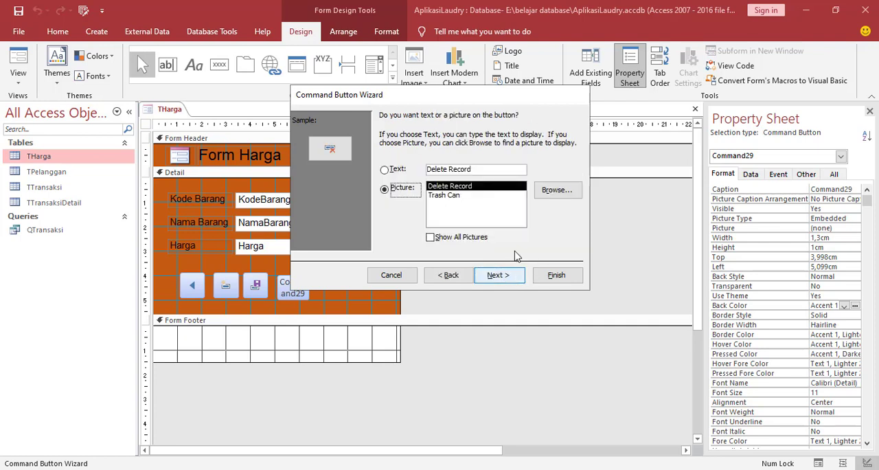
left_click(556, 274)
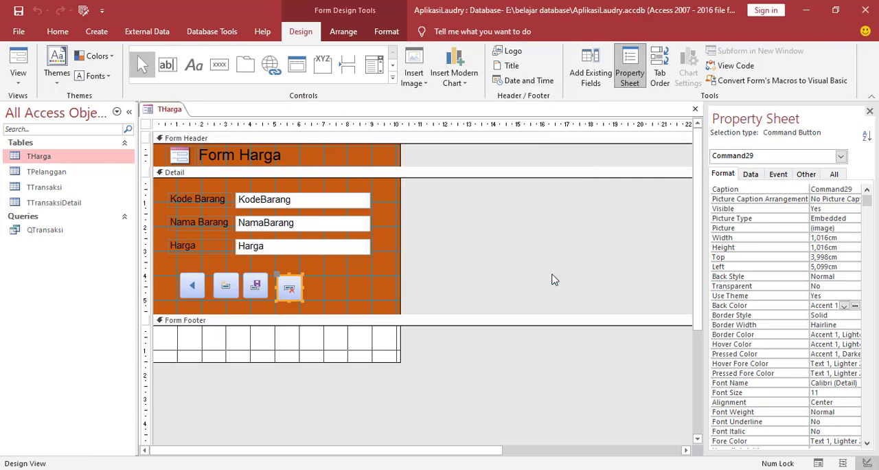
left_click(317, 286)
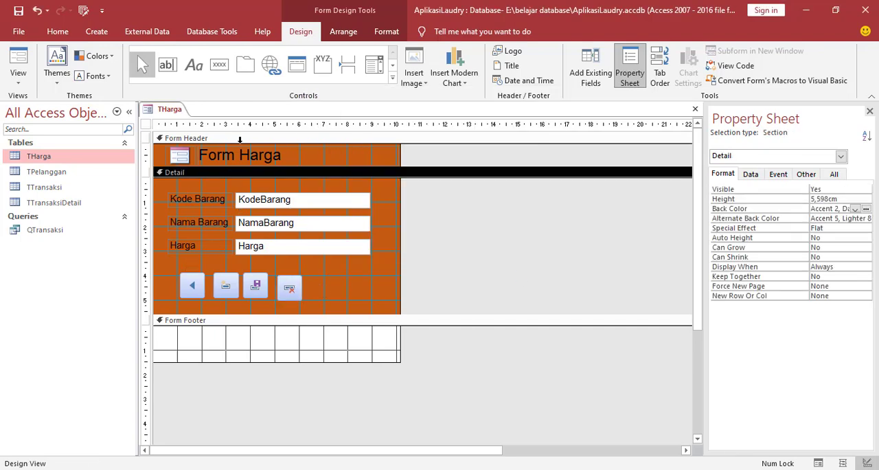
Add a Go To Next Record command button with its default arrow picture at the end of the button row.
left_click(219, 64)
left_click_drag(313, 278, 345, 297)
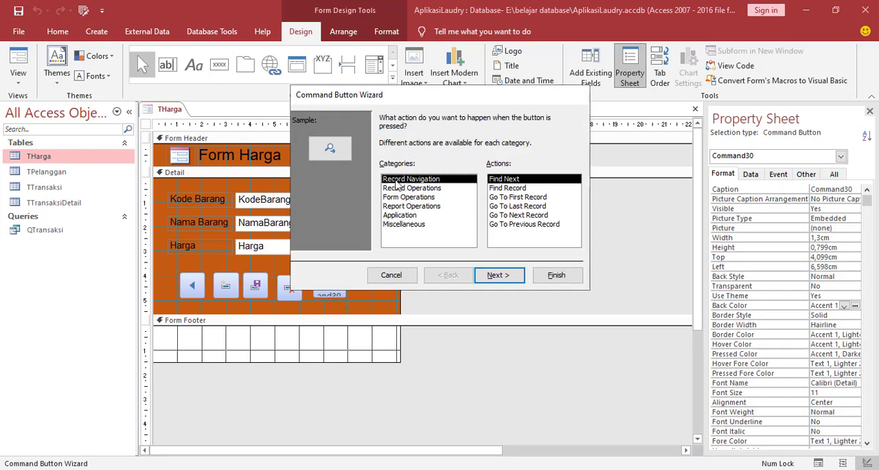
left_click(512, 227)
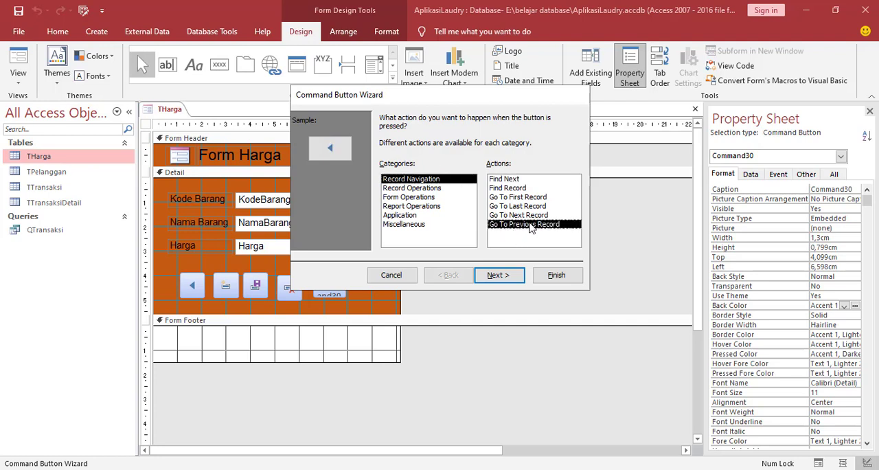
left_click(498, 216)
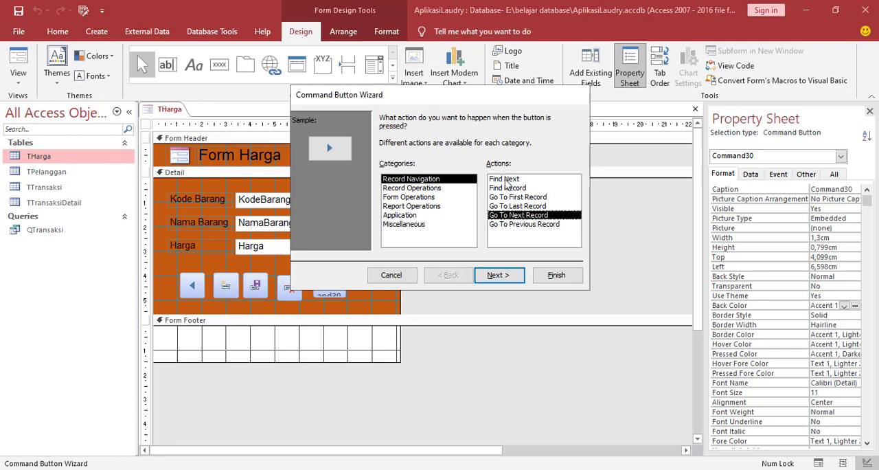
left_click(557, 275)
left_click(383, 287)
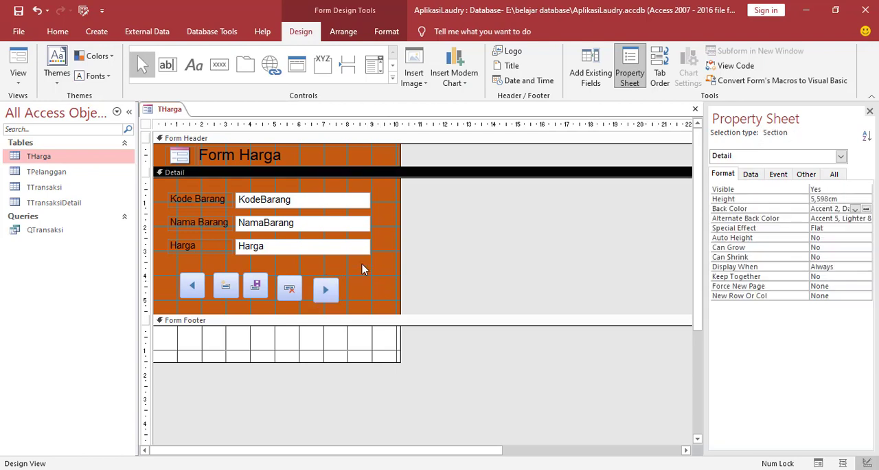
Select all five command buttons below the Harga field and arrange them in a Tabular layout.
left_click(170, 253)
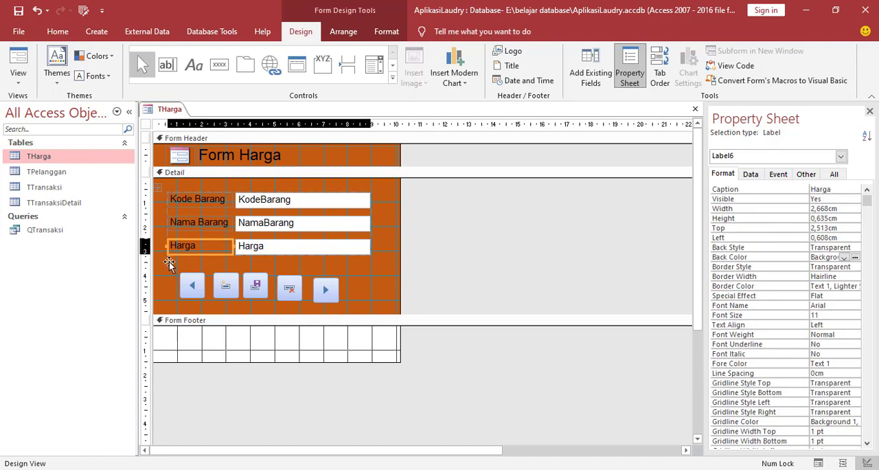
left_click(165, 271)
left_click_drag(168, 263, 371, 314)
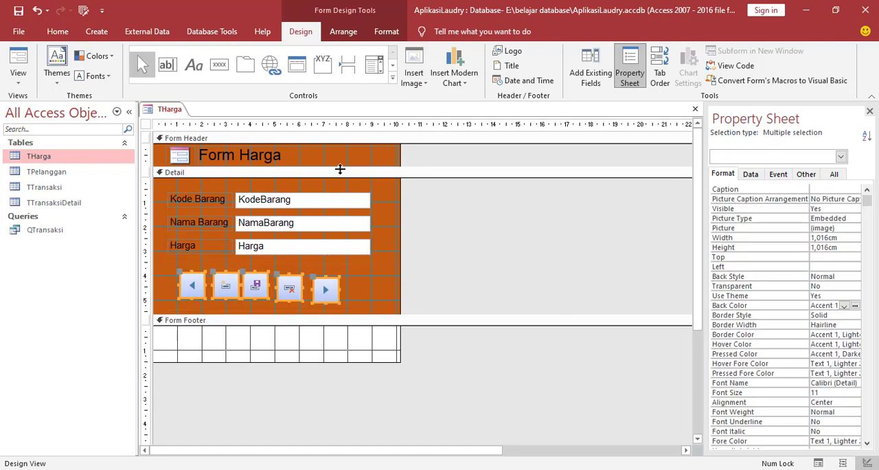
left_click(343, 33)
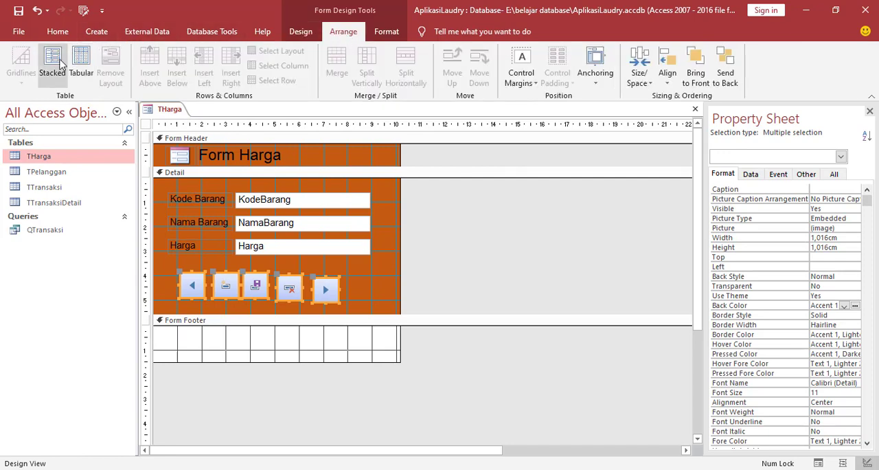
left_click(80, 63)
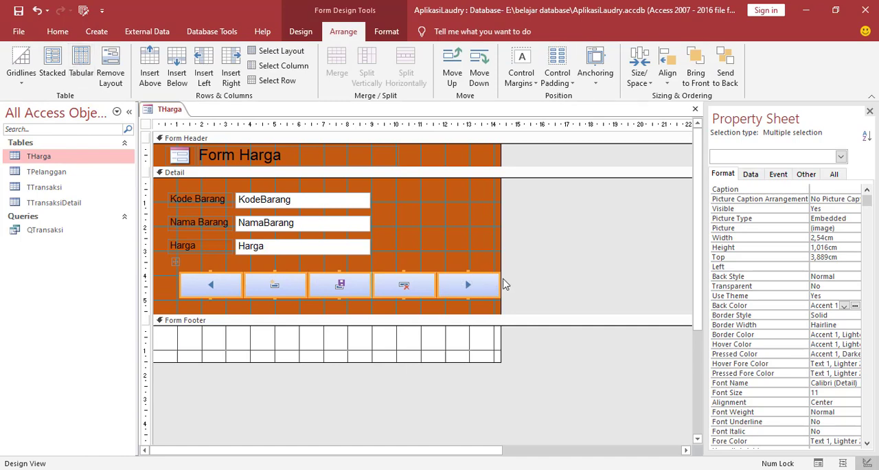
left_click(462, 255)
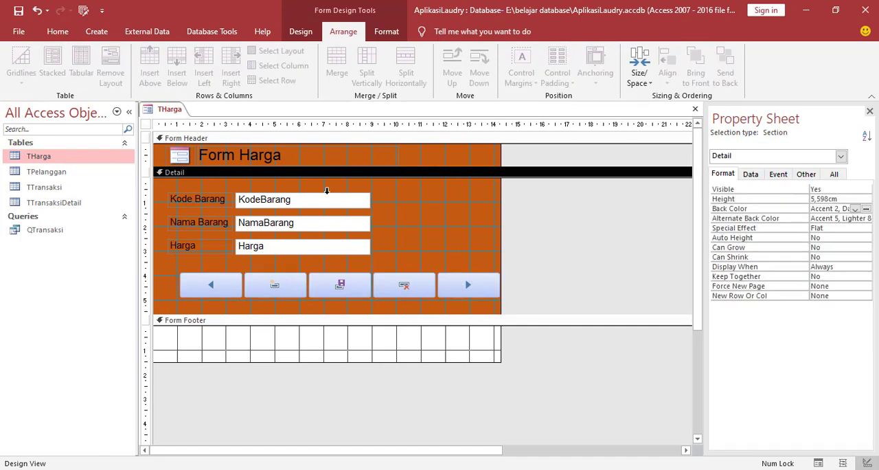
Widen the KodeBarang, NamaBarang and Harga text boxes together to about 10.3 cm.
left_click(350, 222)
left_click_drag(369, 221, 525, 225)
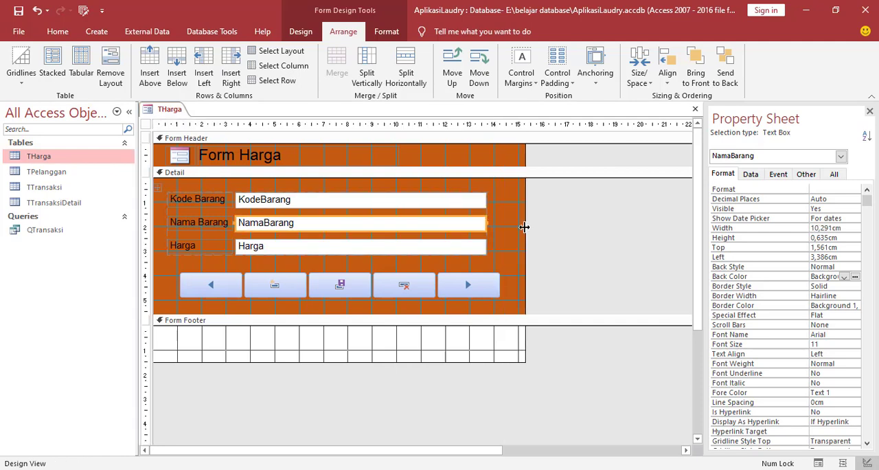
left_click(478, 287)
left_click(508, 295)
Narrow the previous-record button to about 1.5 cm, shorten the button row to about 0.8 cm, and make the next-record button narrower still.
left_click(183, 280)
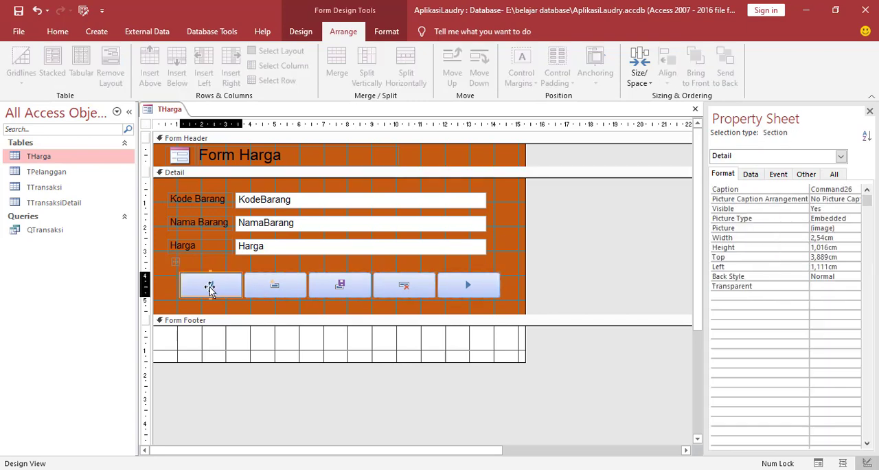
left_click_drag(180, 282, 204, 283)
left_click(472, 288)
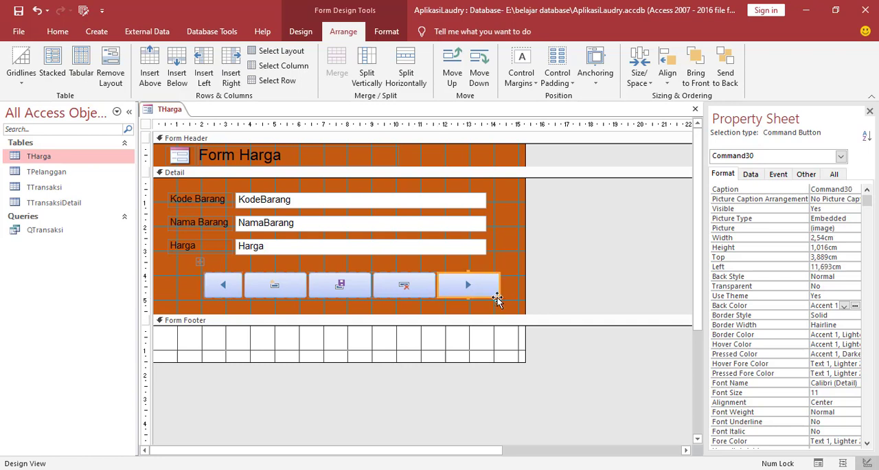
left_click_drag(497, 297, 482, 293)
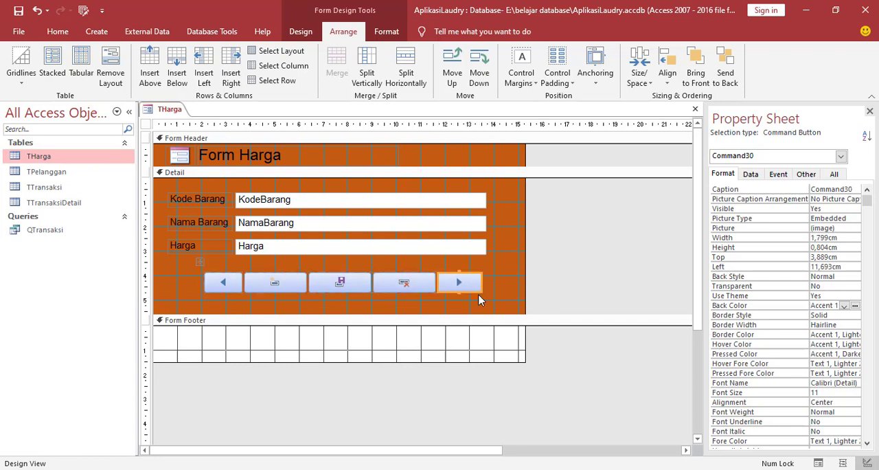
left_click(403, 288)
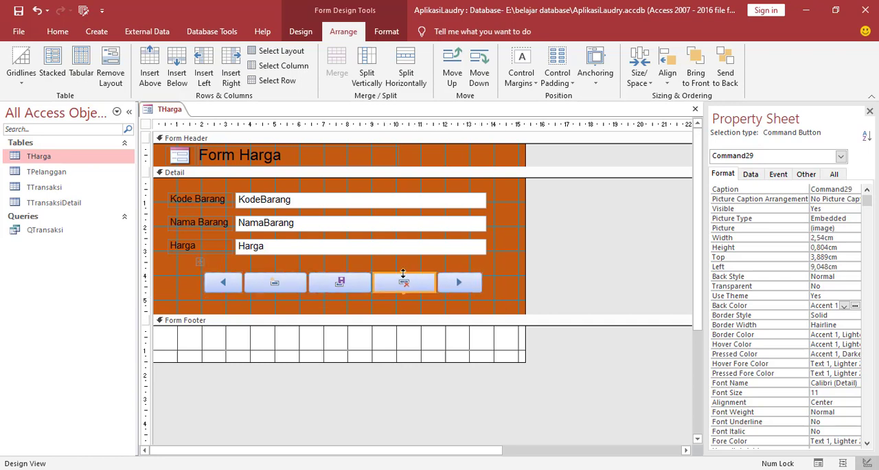
left_click(473, 282)
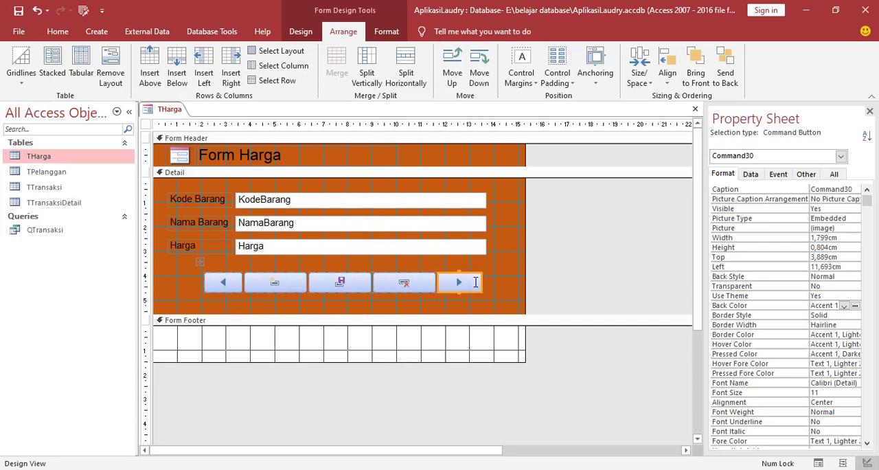
left_click_drag(482, 282, 467, 283)
left_click(384, 302)
Narrow the new-record button to about 1.9 cm and the save and delete buttons slightly more.
left_click(284, 284)
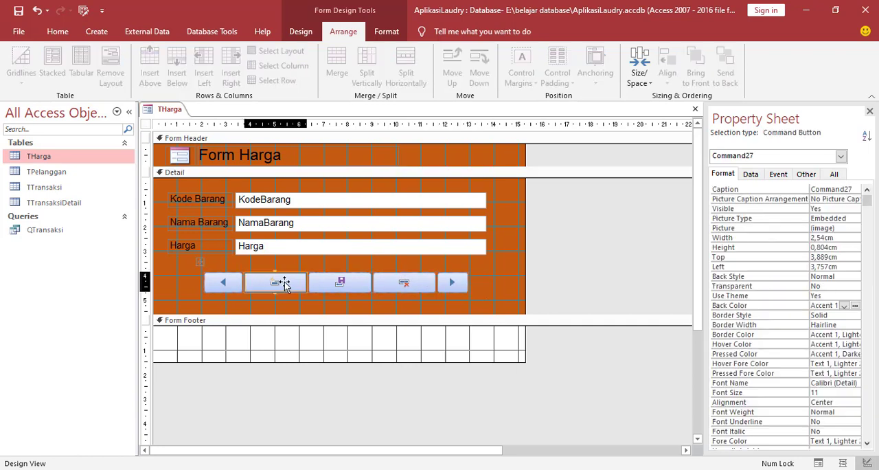
left_click_drag(307, 284, 291, 284)
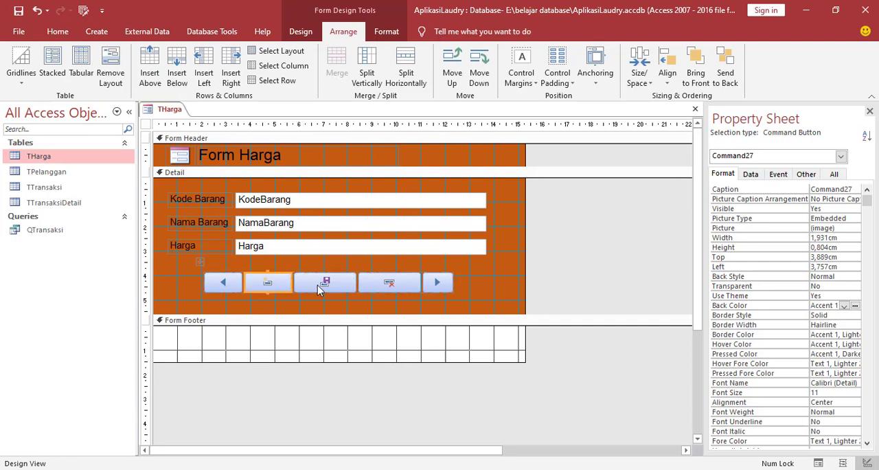
left_click(319, 289)
left_click_drag(354, 282, 336, 282)
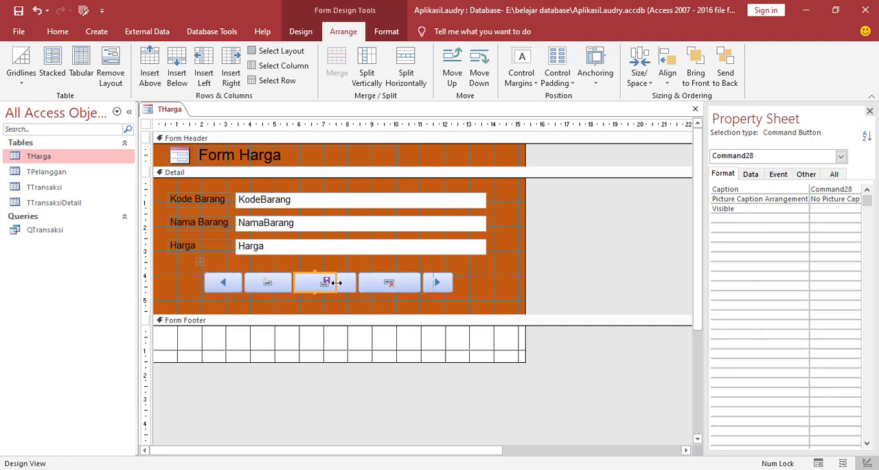
left_click(393, 282)
left_click_drag(398, 282, 381, 282)
left_click(436, 278)
left_click(222, 280)
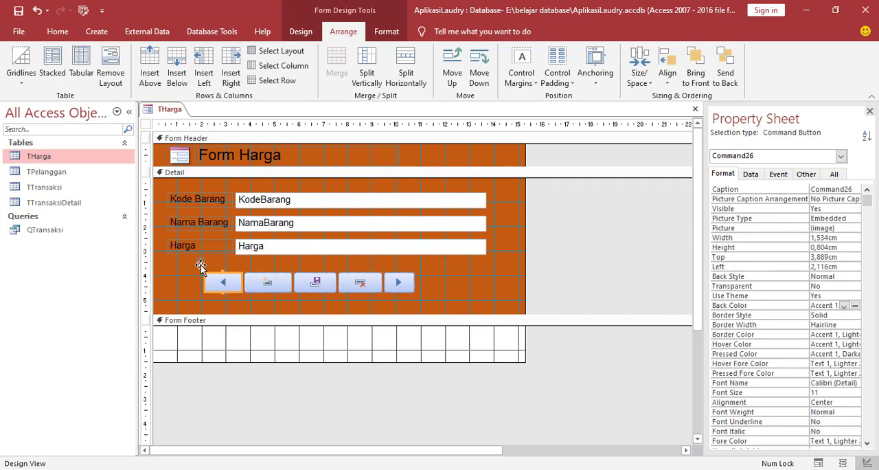
Move the whole command button row so it sits centred beneath the form fields.
left_click(199, 261)
left_click_drag(242, 267, 241, 272)
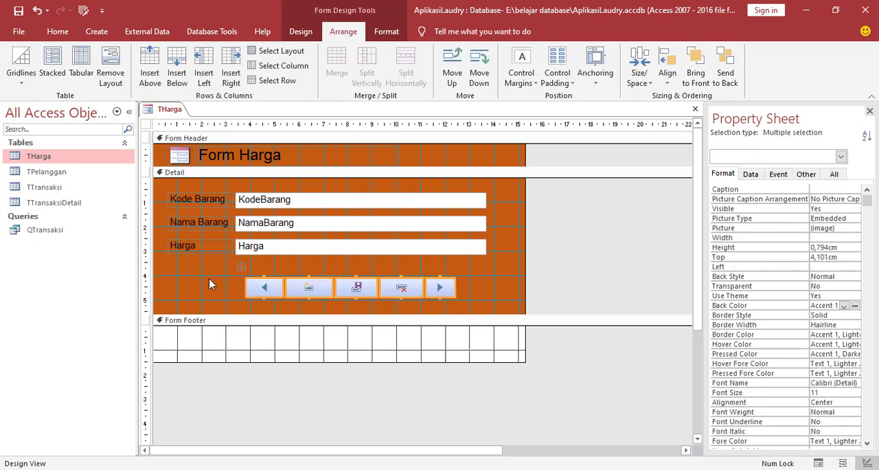
left_click(208, 282)
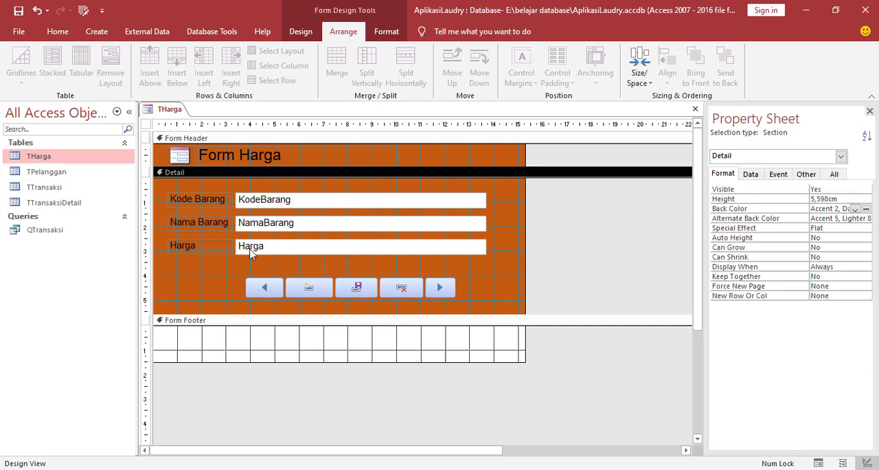
Save the form under the name FHarga and close it.
right_click(165, 115)
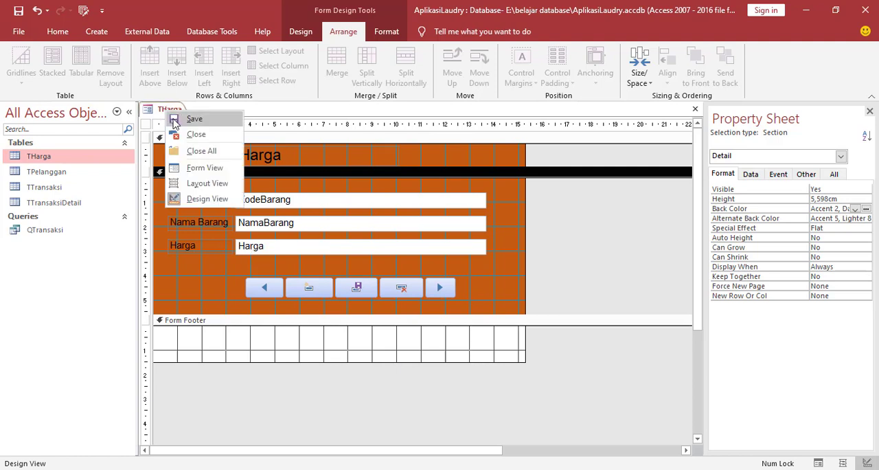
left_click(189, 119)
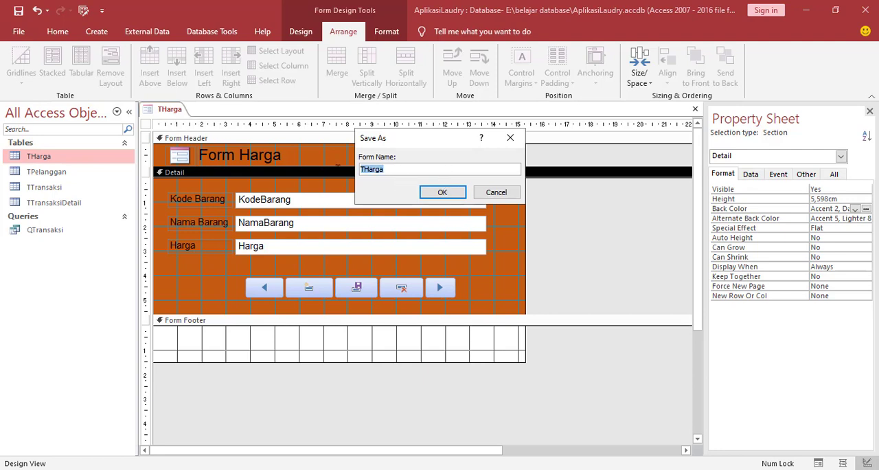
type("F")
left_click(442, 192)
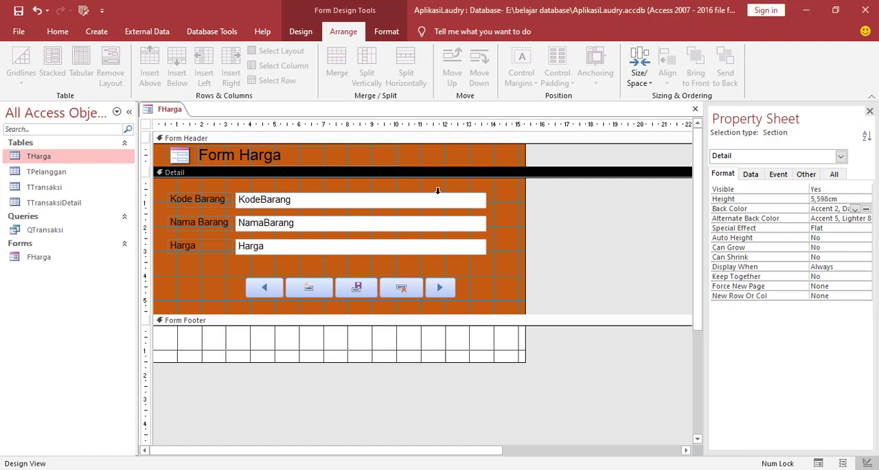
right_click(164, 112)
left_click(198, 134)
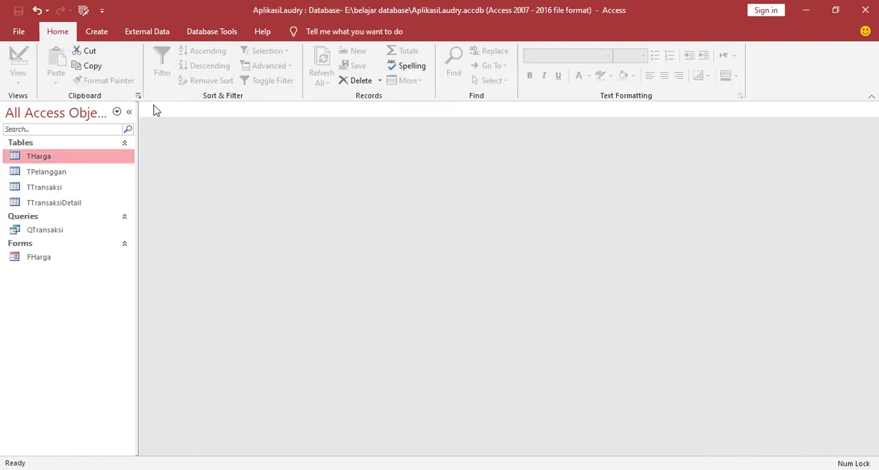
Open the FHarga form and enter a record with Kode Barang 11001, Nama Barang Paket Cuci Baju and Harga 5000.
right_click(37, 260)
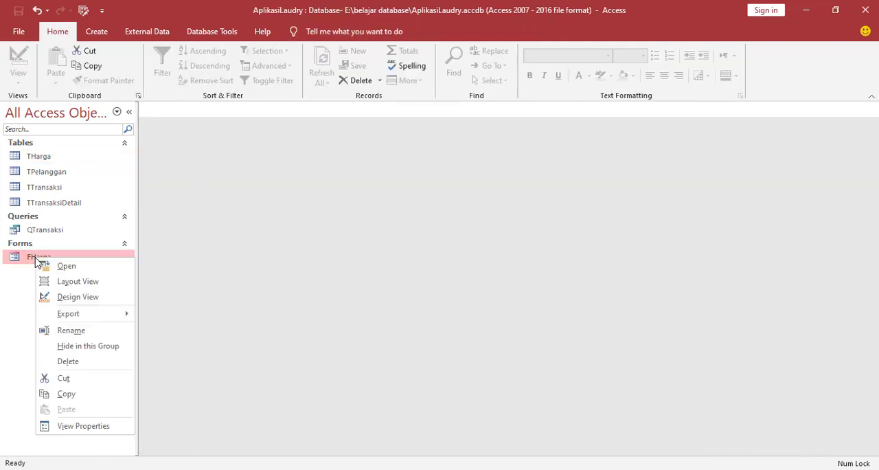
left_click(63, 267)
left_click(374, 158)
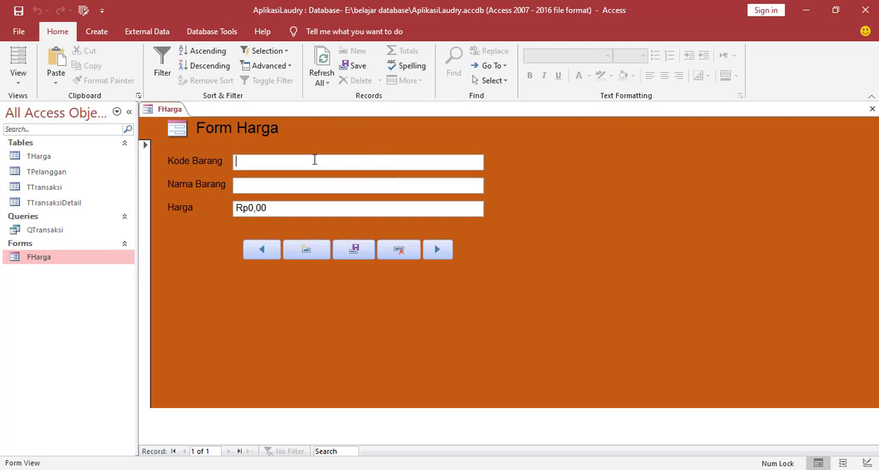
type("11001")
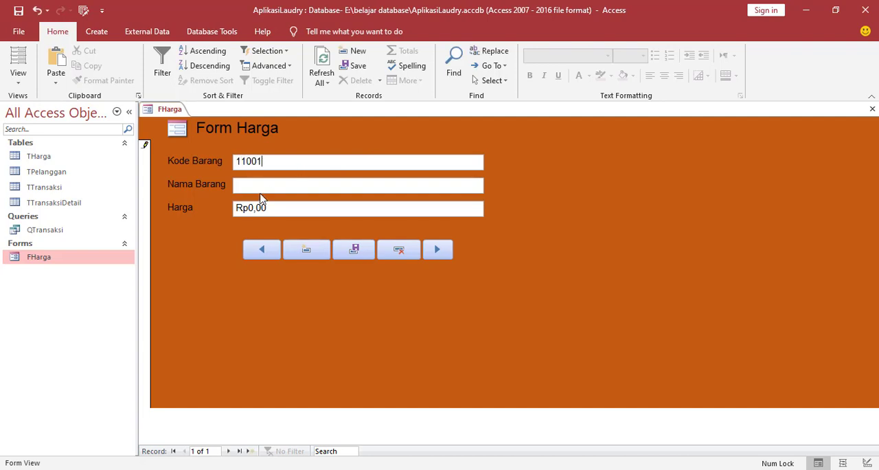
left_click(256, 185)
type("Paket Cuci Baju")
left_click_drag(282, 208, 230, 208)
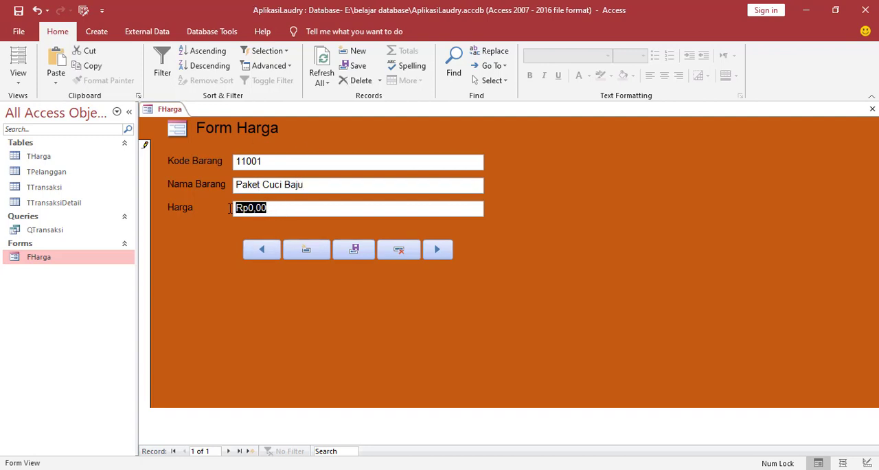
type("5000")
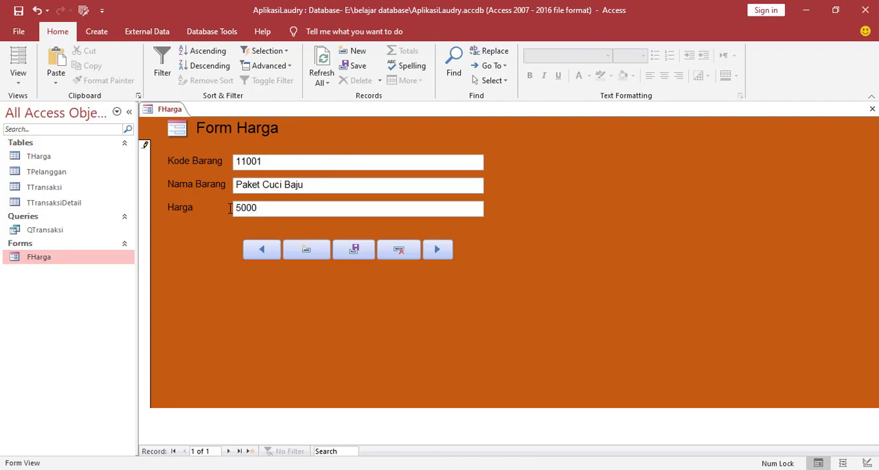
Start a new record with the form's add-record button and enter a Kode Barang beginning with 11.
left_click(312, 253)
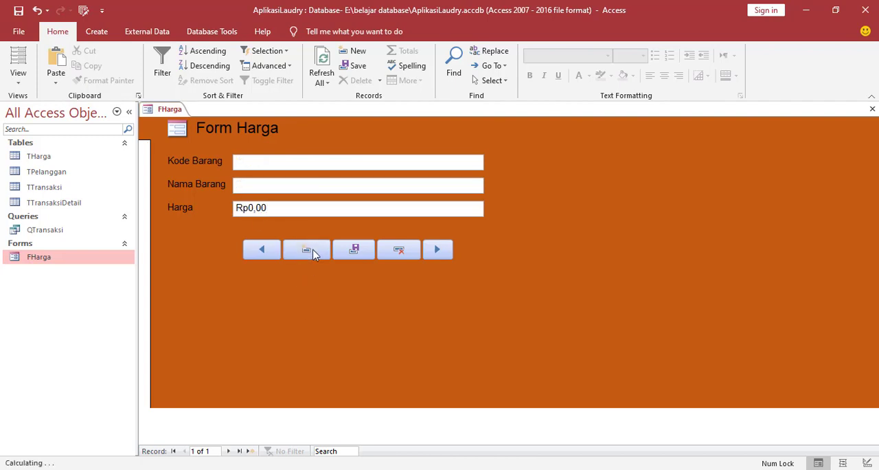
left_click(254, 160)
type("110012")
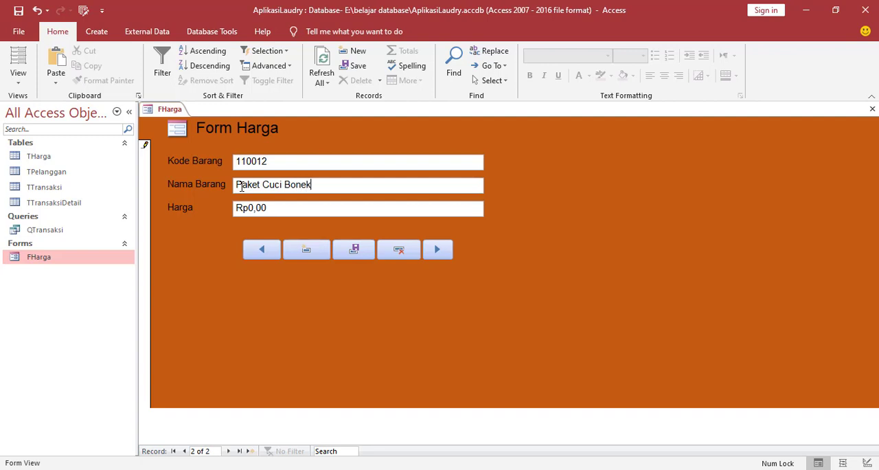
Complete the second price record with Nama Barang Paket Cuci Boneka and Harga 6000, and start a new blank record.
type("a")
key("Tab")
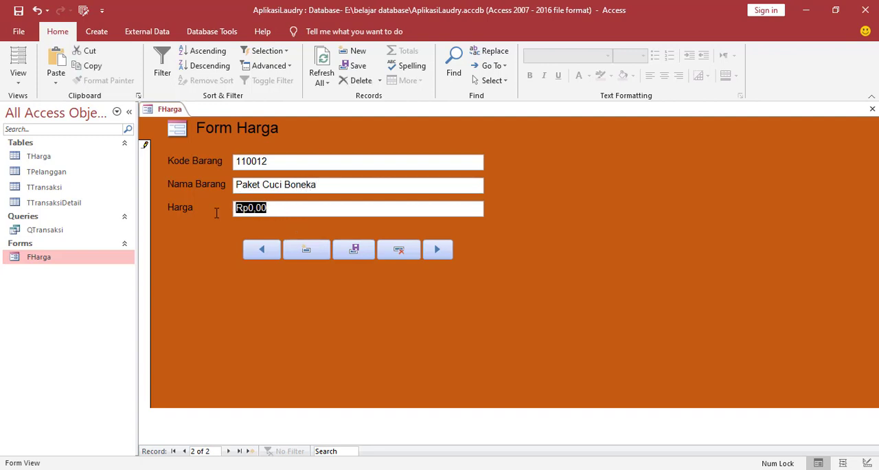
type("60")
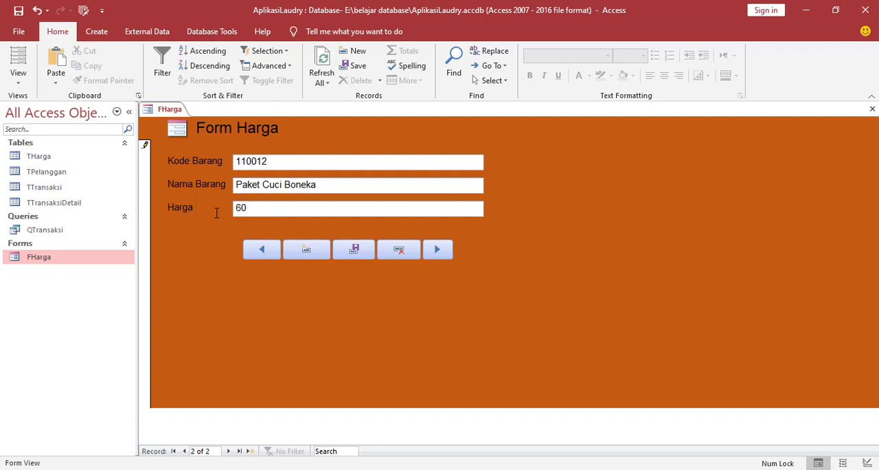
type("00")
left_click(308, 247)
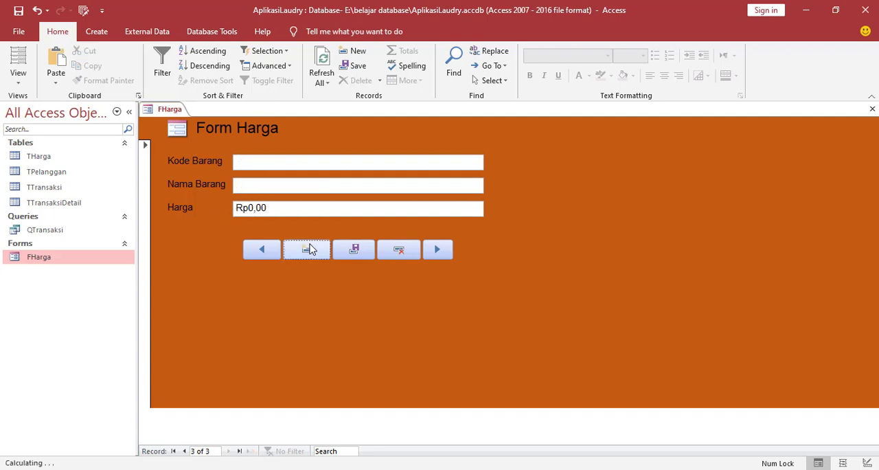
Browse back and forth through the price records to test the form's navigation, and close the form.
left_click(264, 251)
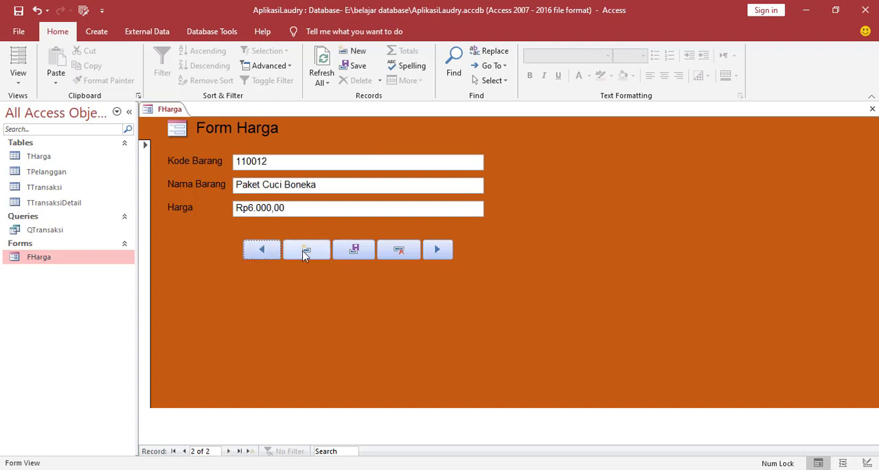
left_click(267, 252)
left_click(434, 252)
left_click(263, 253)
left_click(446, 252)
left_click(262, 250)
left_click(872, 109)
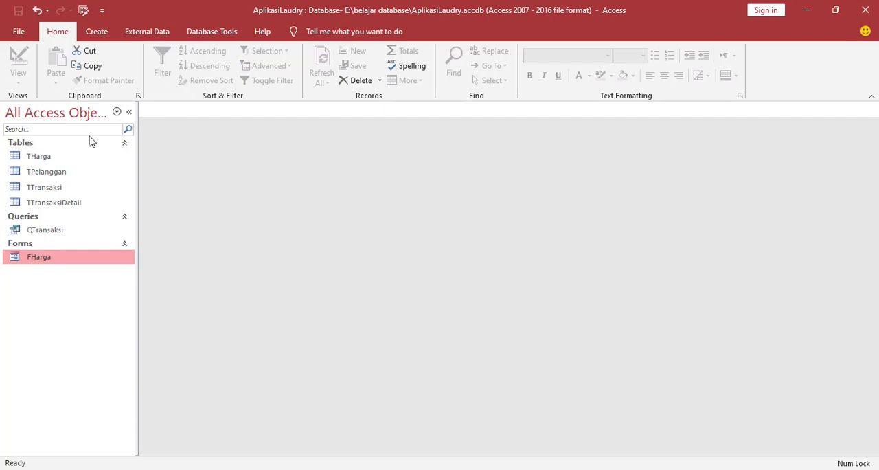
Create a form from the TPelanggan table and delete the transaction subform datasheet beneath its fields.
left_click(30, 176)
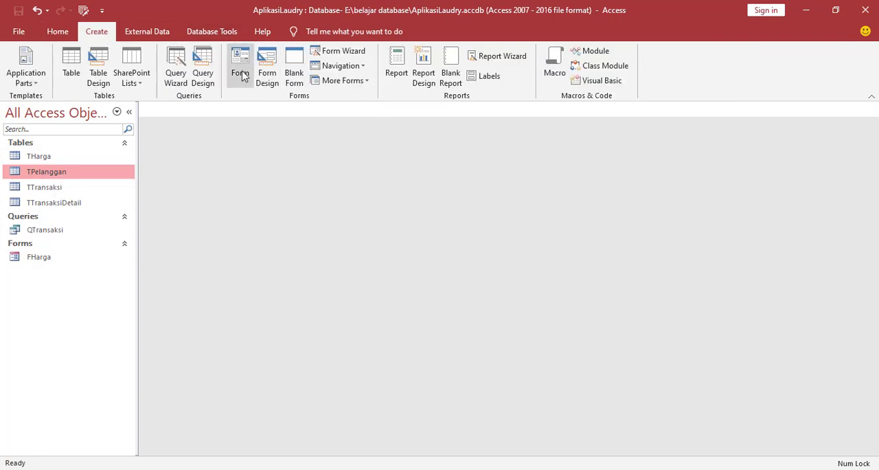
left_click(242, 75)
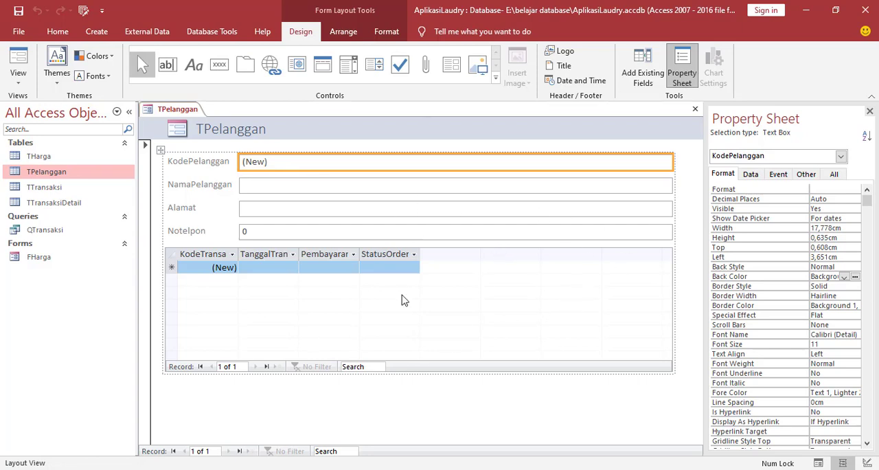
left_click(479, 276)
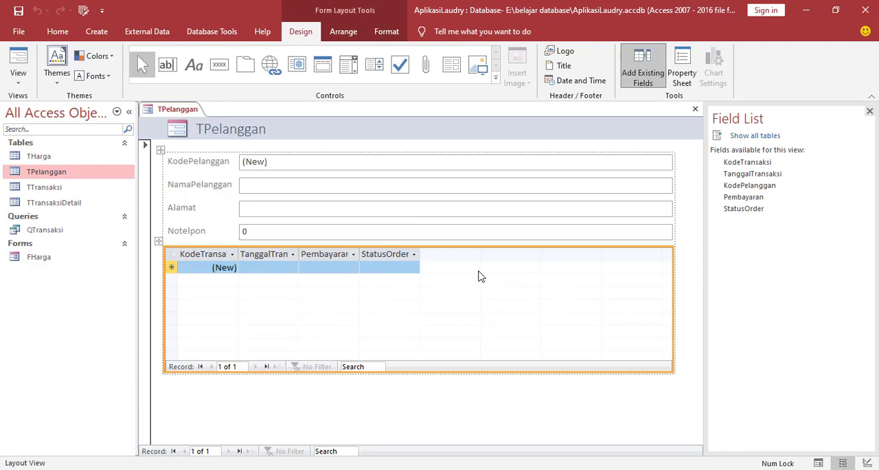
key("Delete")
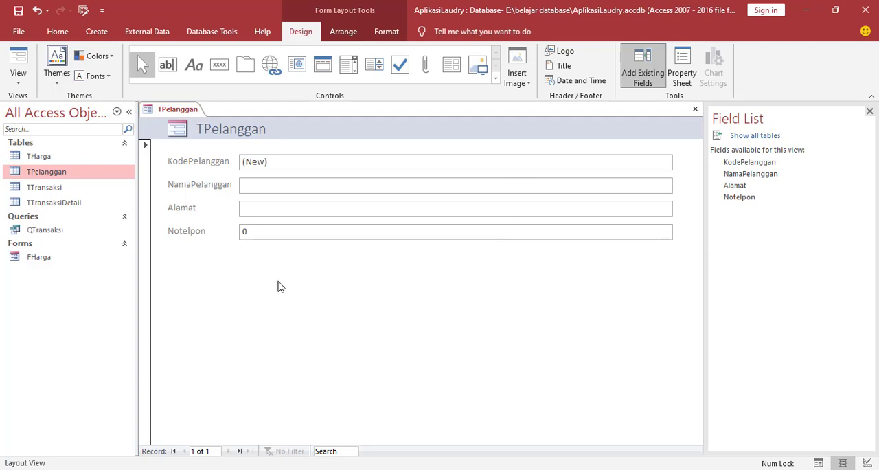
In Design View, set the back color of the Detail and Form Header sections to the dark orange Accent 2 shade.
right_click(256, 303)
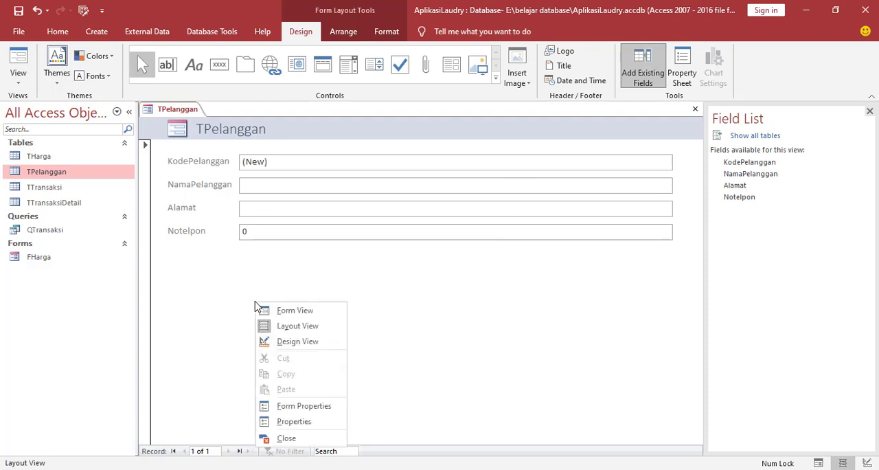
left_click(294, 342)
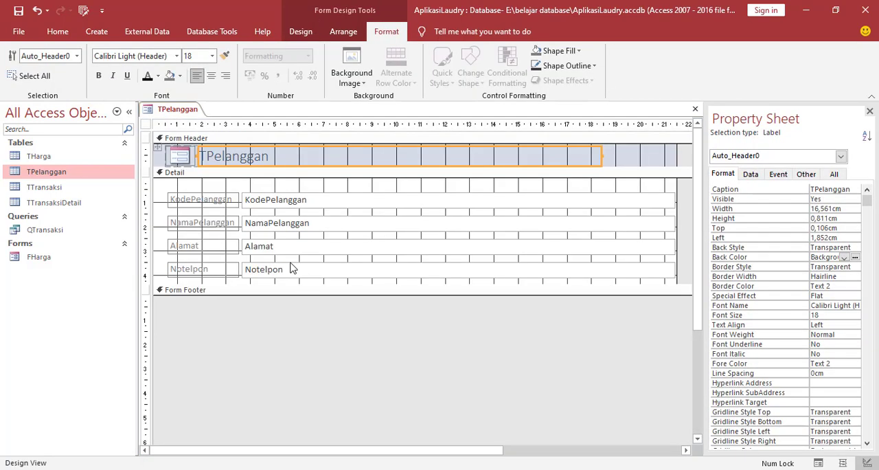
left_click(309, 189)
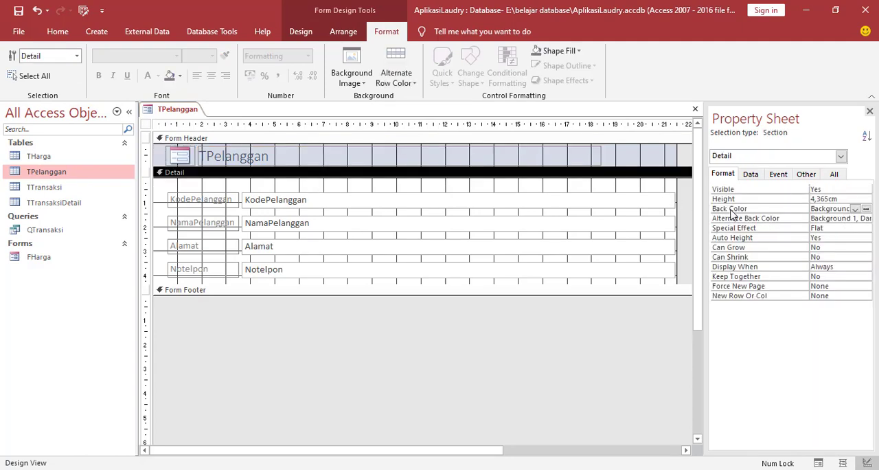
left_click(867, 209)
left_click(830, 287)
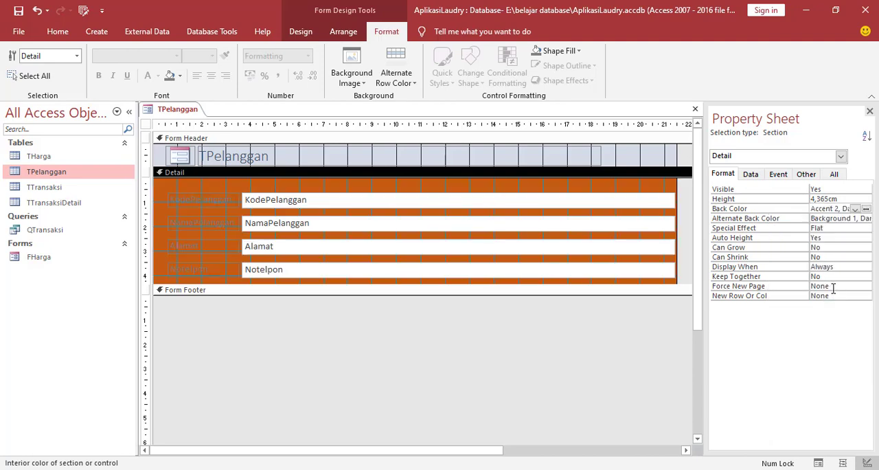
left_click(650, 158)
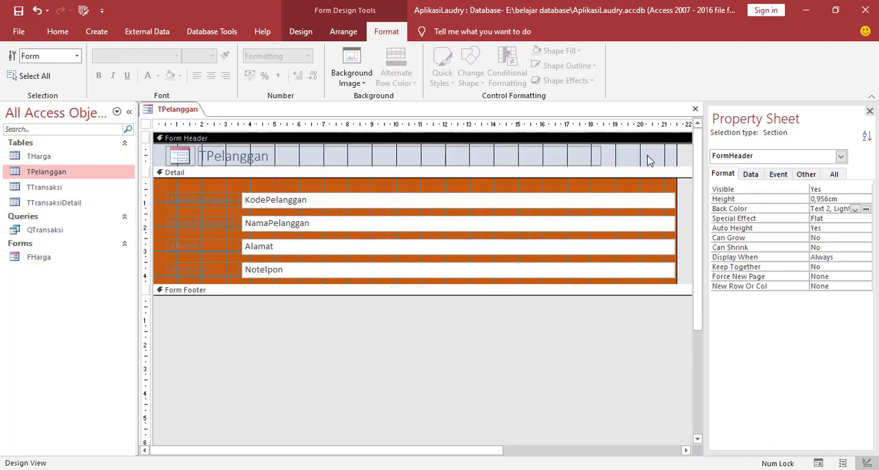
left_click(867, 209)
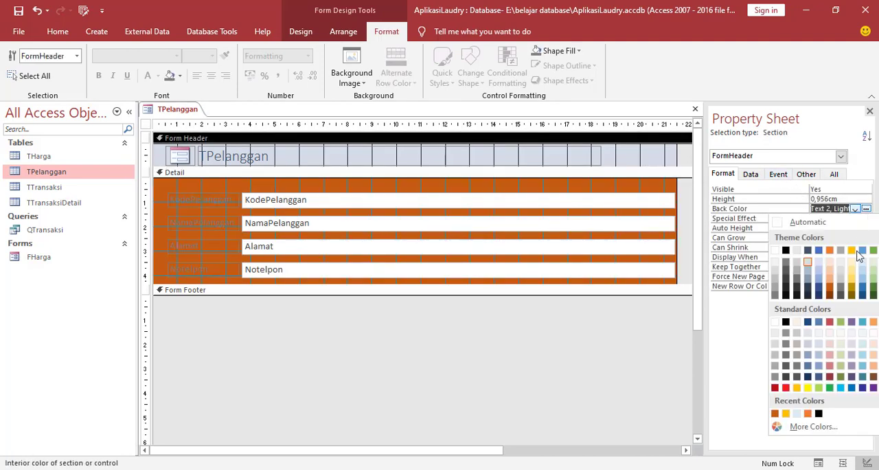
left_click(831, 288)
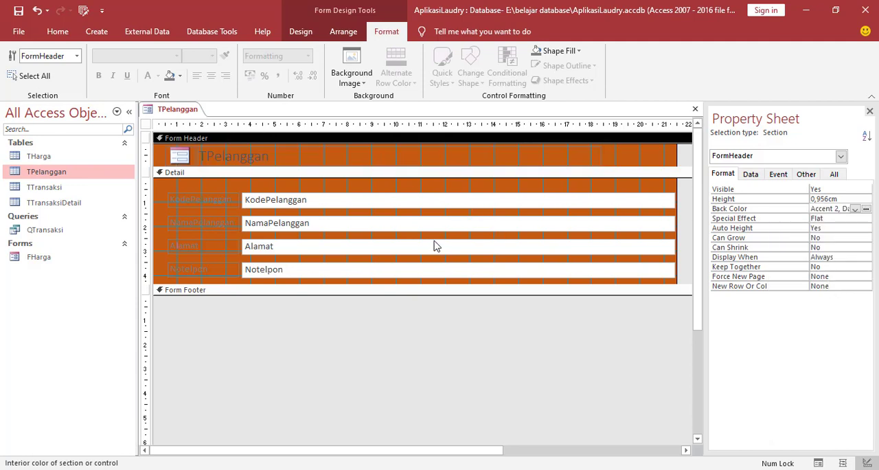
Set the font color of all the form's controls to black and their font to Arial.
left_click(234, 182)
key("ctrl+a")
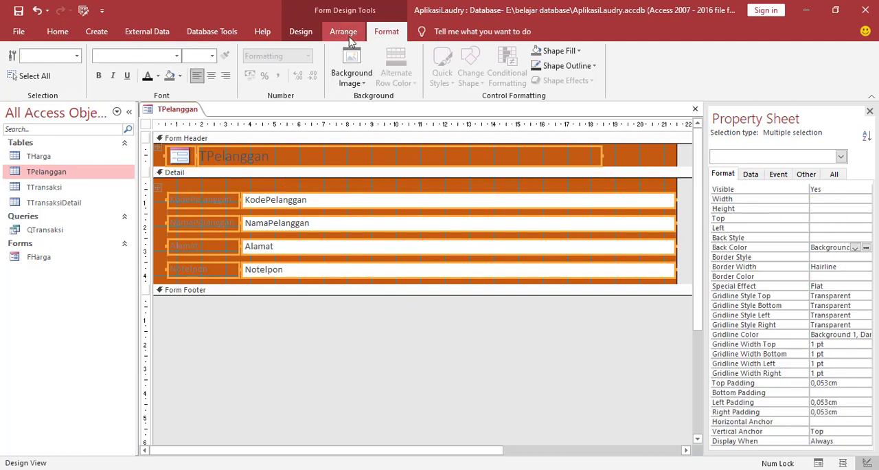
left_click(157, 76)
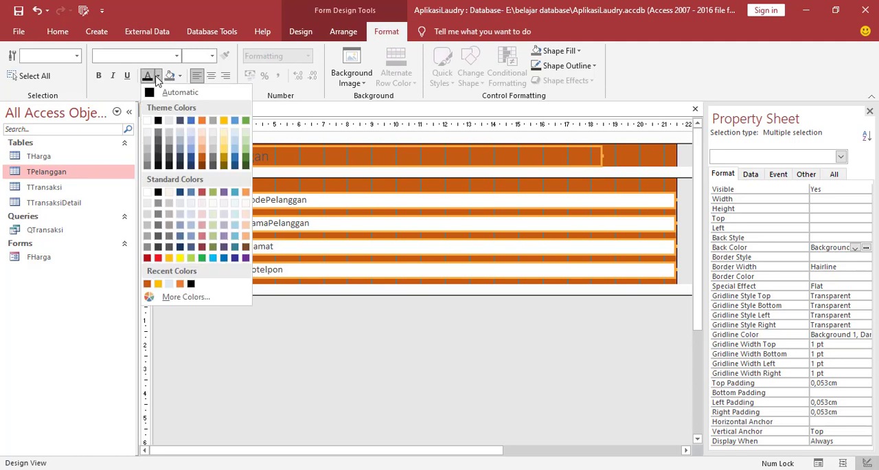
left_click(157, 121)
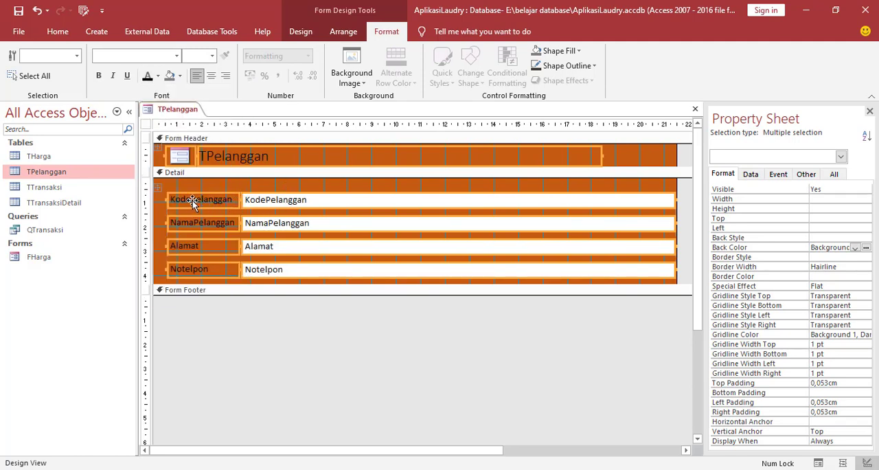
left_click(176, 56)
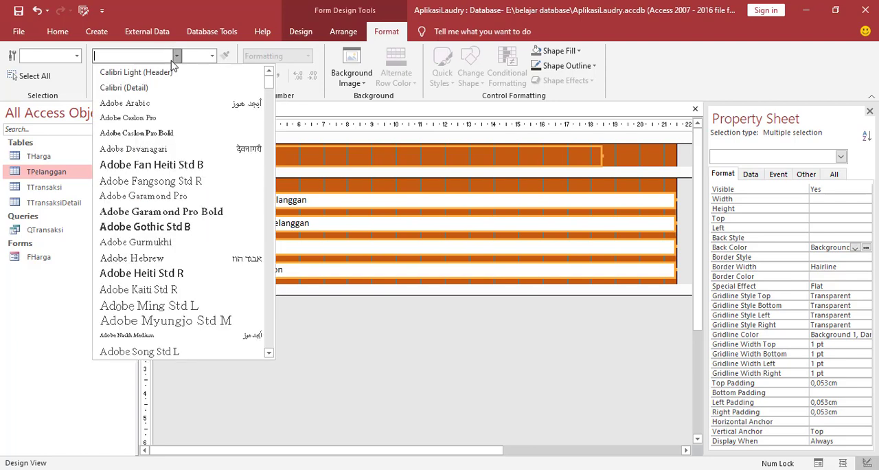
scroll(156, 206, "down", 3)
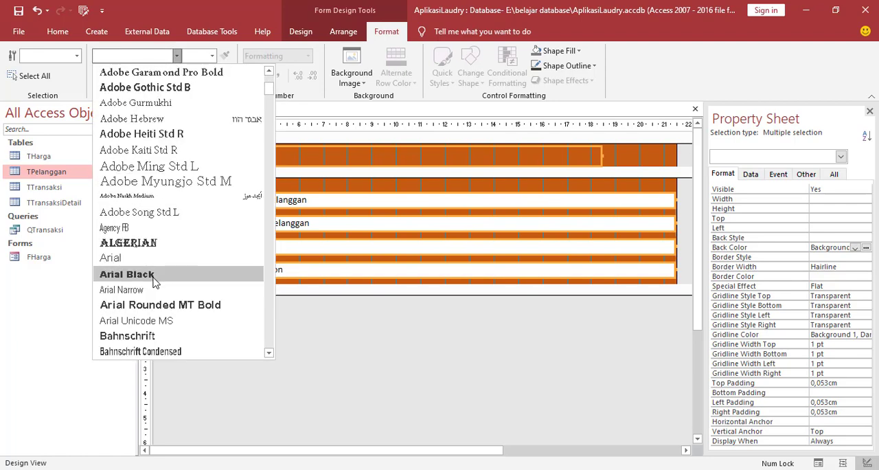
left_click(137, 258)
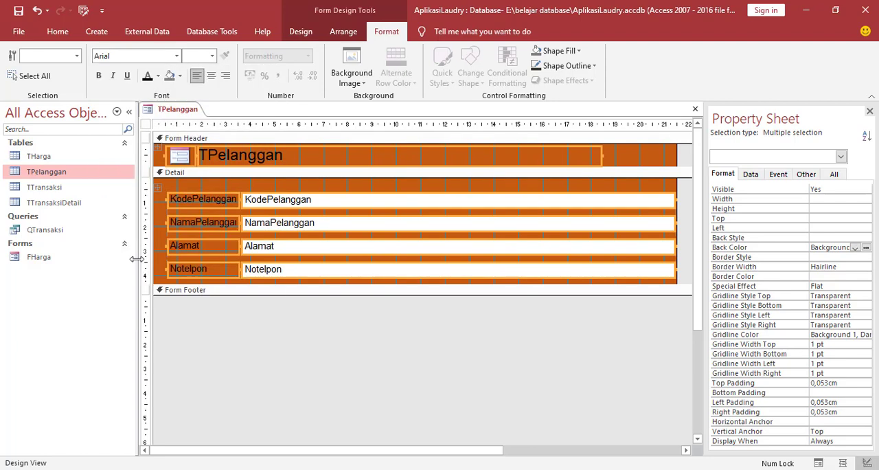
Reword the first two field labels as Kode Pelanggan and Nama Pelanggan.
left_click(193, 198)
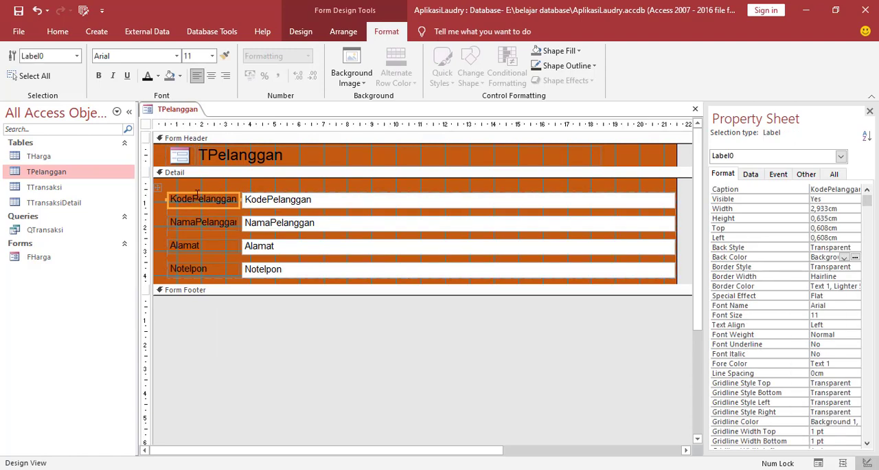
left_click(193, 198)
left_click(197, 221)
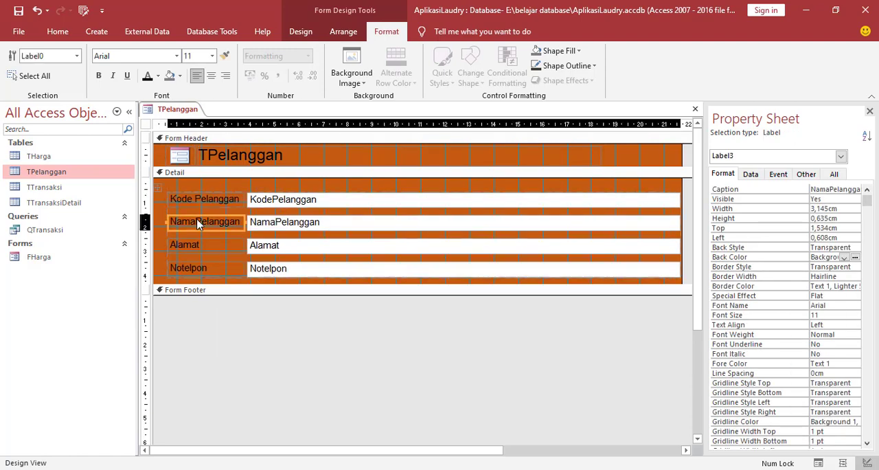
left_click(197, 220)
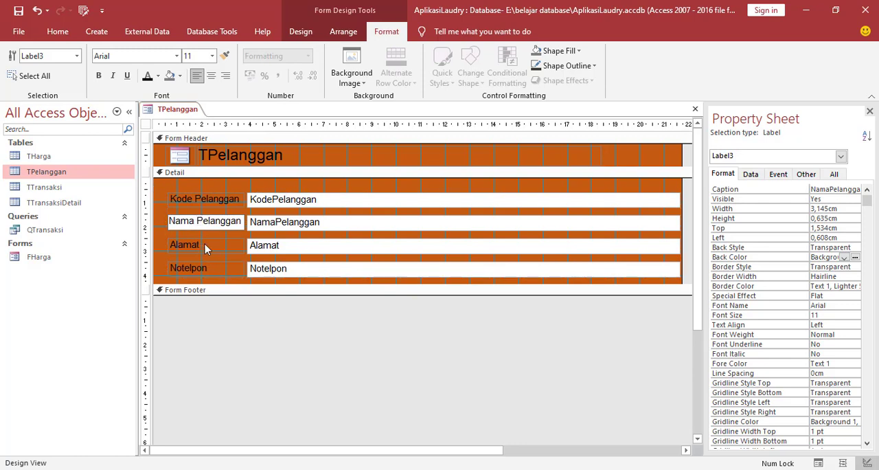
left_click(204, 244)
left_click(187, 267)
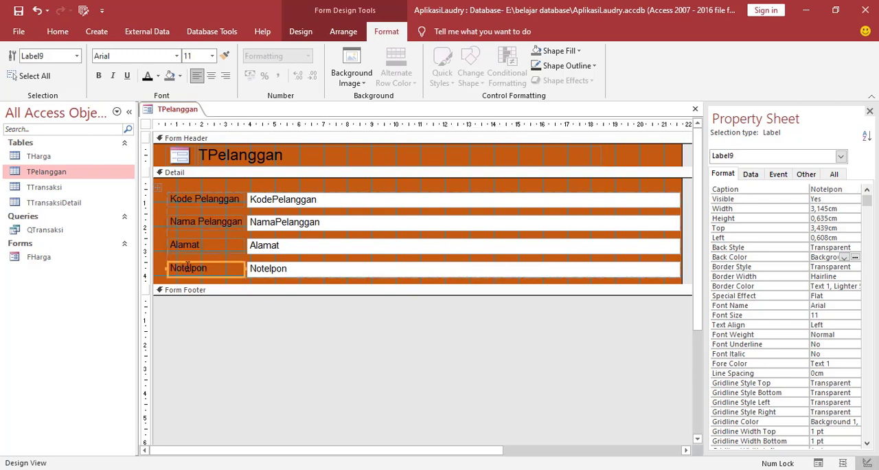
left_click(188, 267)
left_click(215, 252)
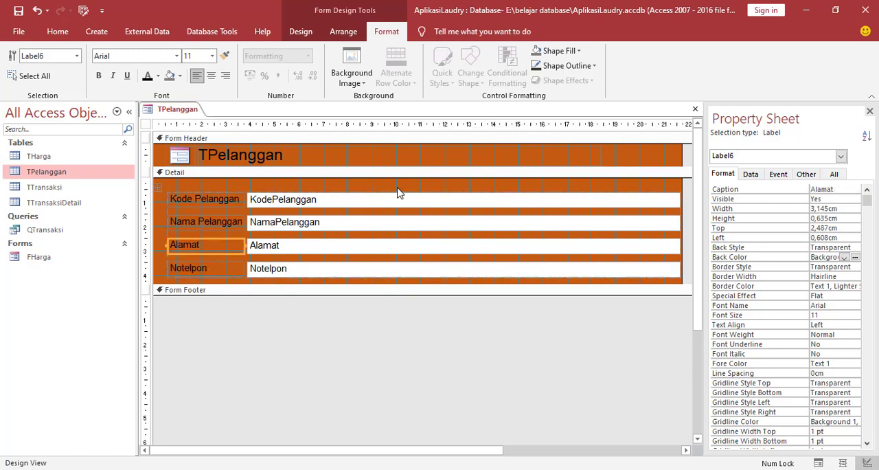
Narrow the four text boxes to end near the 19.5 cm ruler mark and extend the Detail section to about 6.9 cm high.
left_click_drag(424, 320, 424, 328)
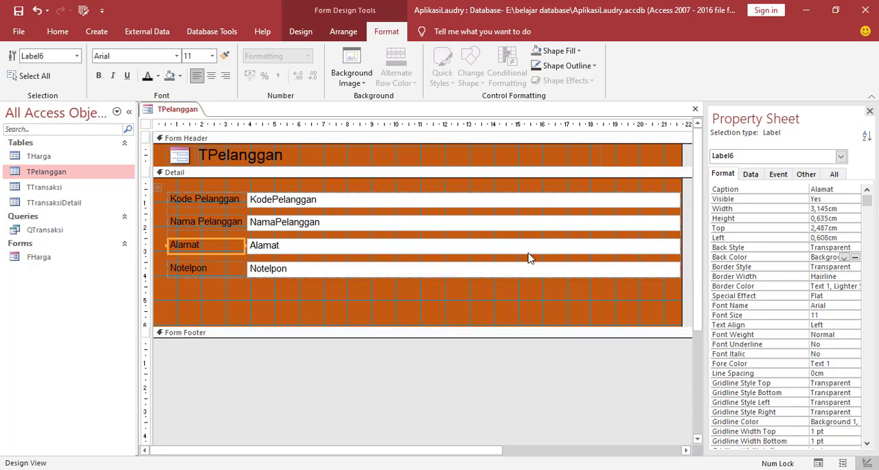
left_click(526, 252)
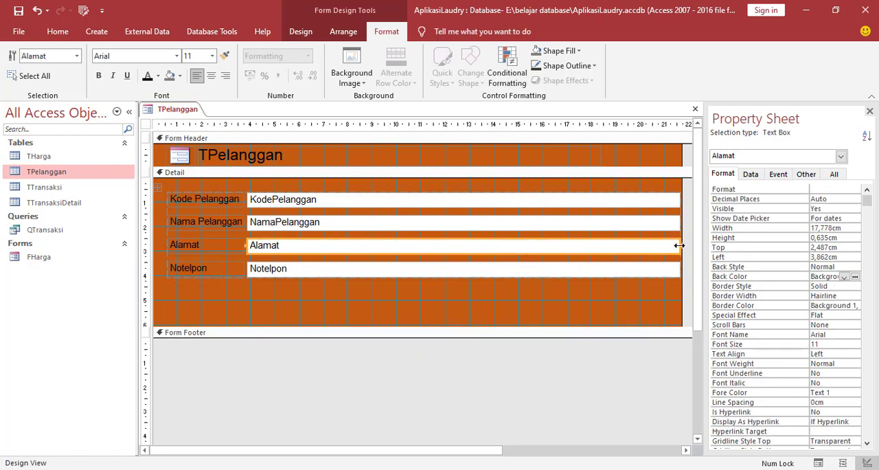
left_click_drag(679, 245, 628, 245)
left_click(657, 245)
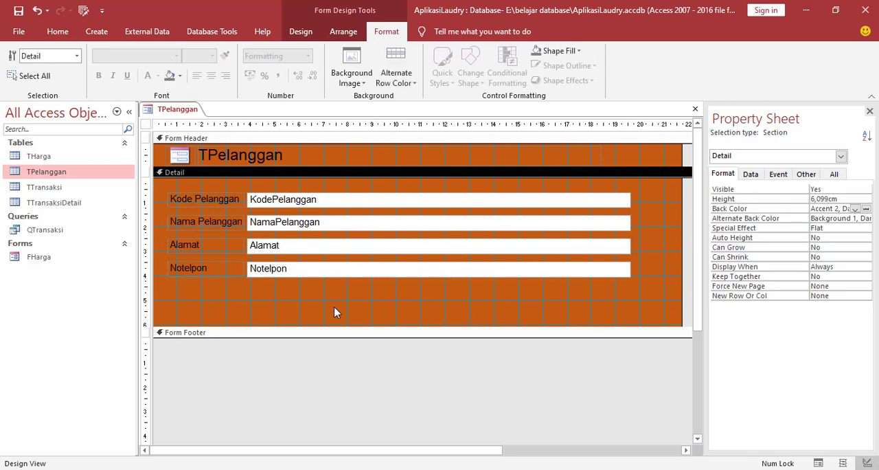
left_click_drag(326, 329, 333, 349)
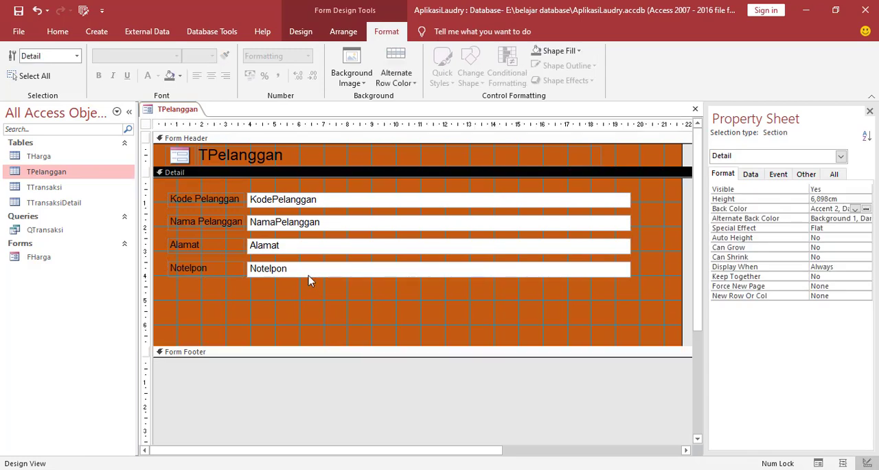
Change the form header title to Form Pelanggan.
left_click(226, 162)
left_click_drag(289, 155, 190, 158)
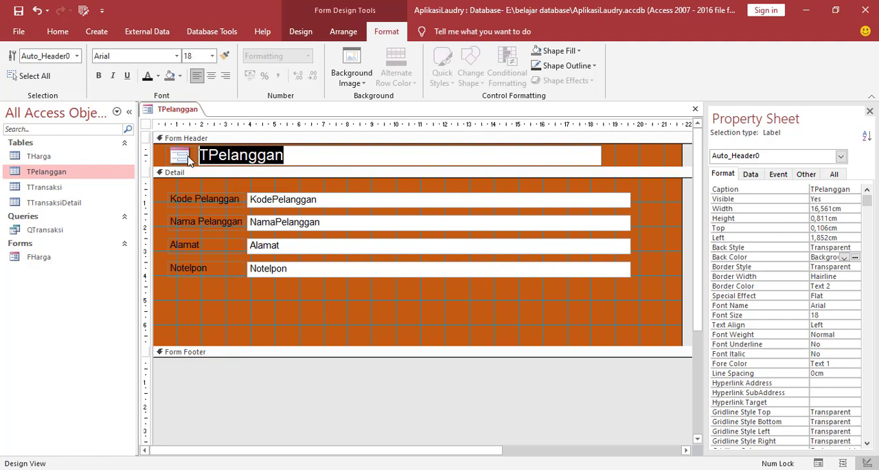
type("Form")
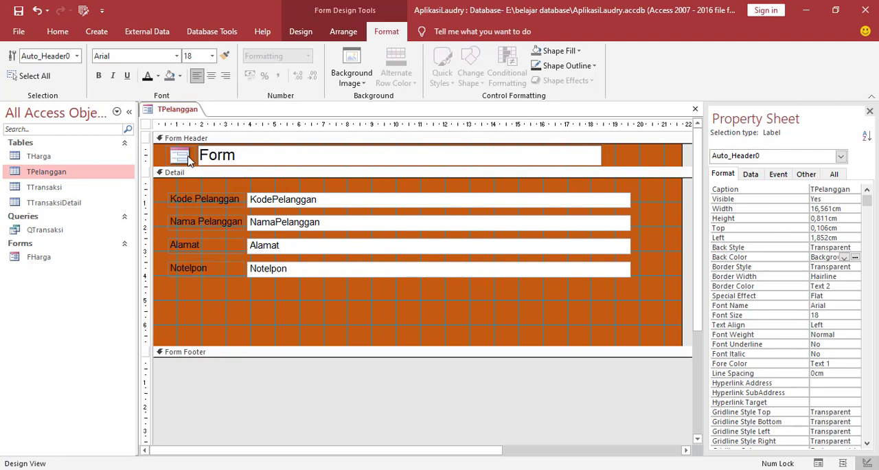
type(" Pelanggan")
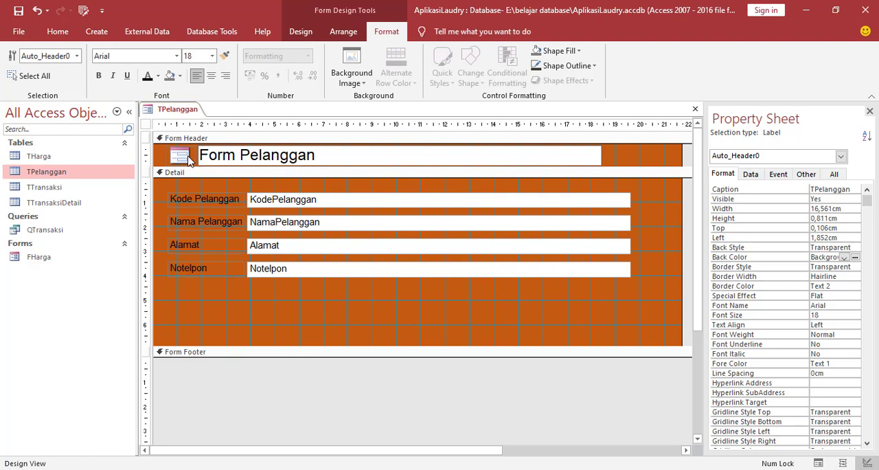
left_click(211, 311)
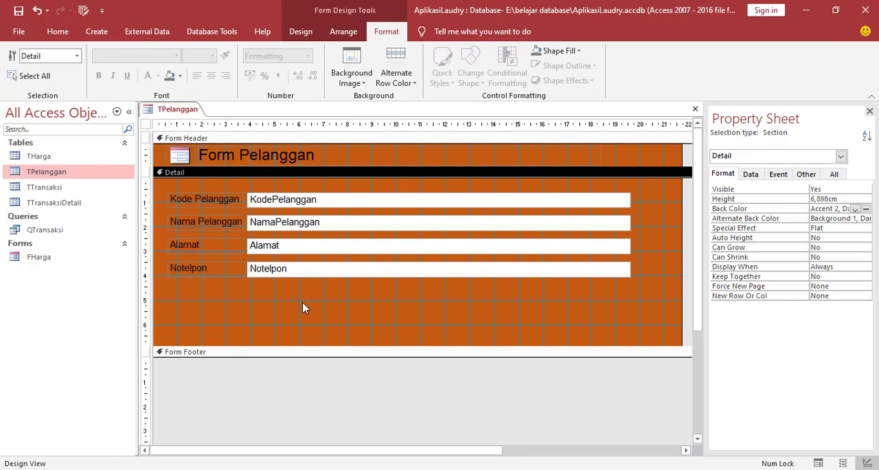
Paste the five copied record buttons below the Notelpon field and save the form as FPelanggan.
key("ctrl+v")
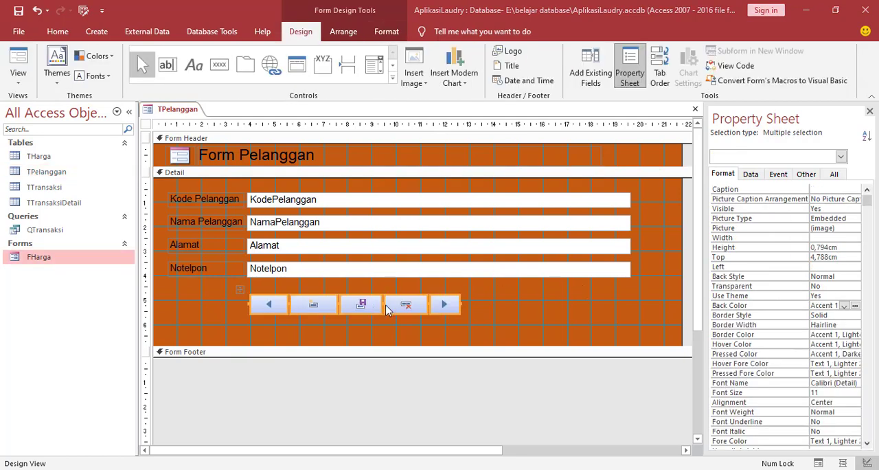
left_click(477, 315)
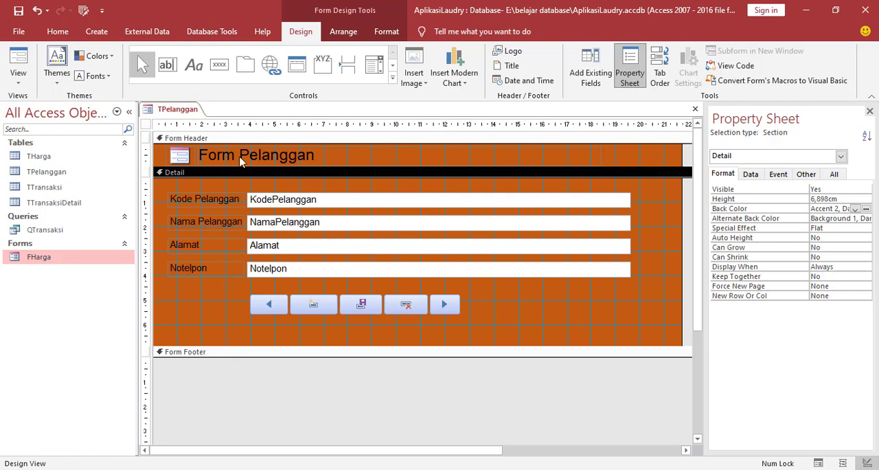
right_click(182, 110)
left_click(201, 116)
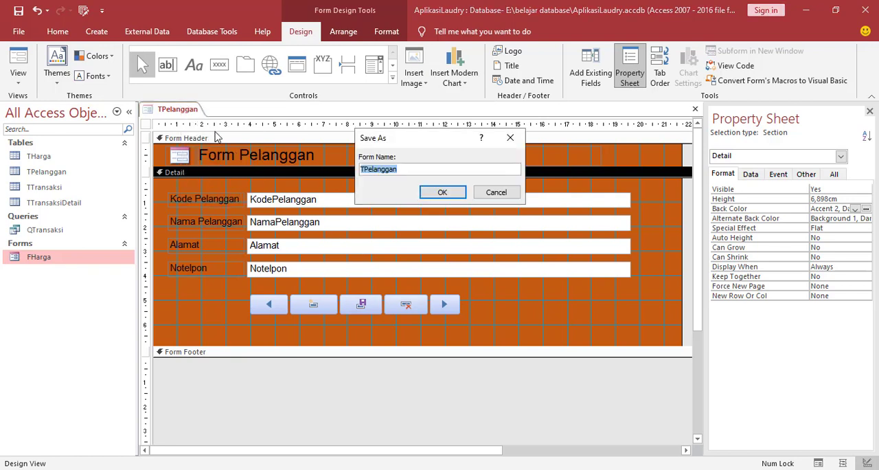
left_click(366, 169)
key("BackSpace")
type("F")
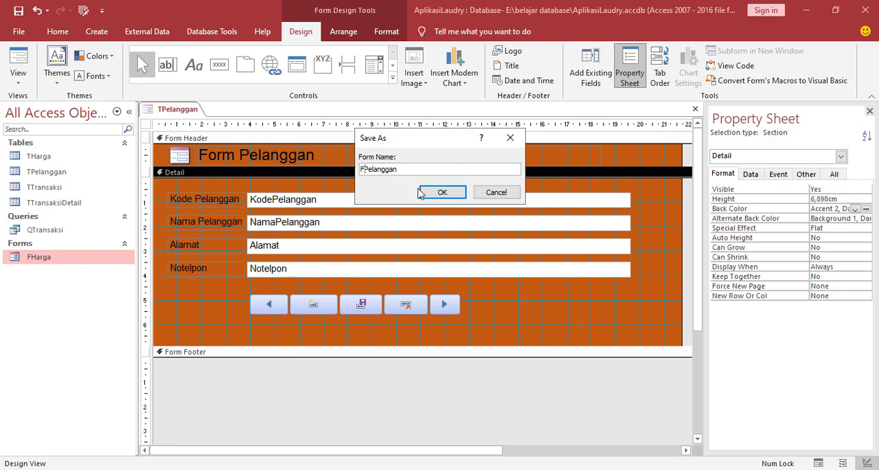
left_click(442, 194)
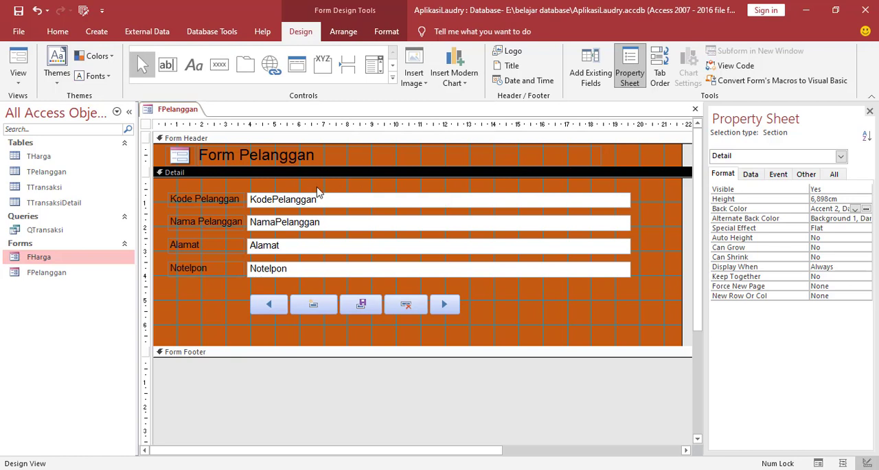
Close the FPelanggan design and reopen the form in Form View.
right_click(182, 117)
left_click(199, 136)
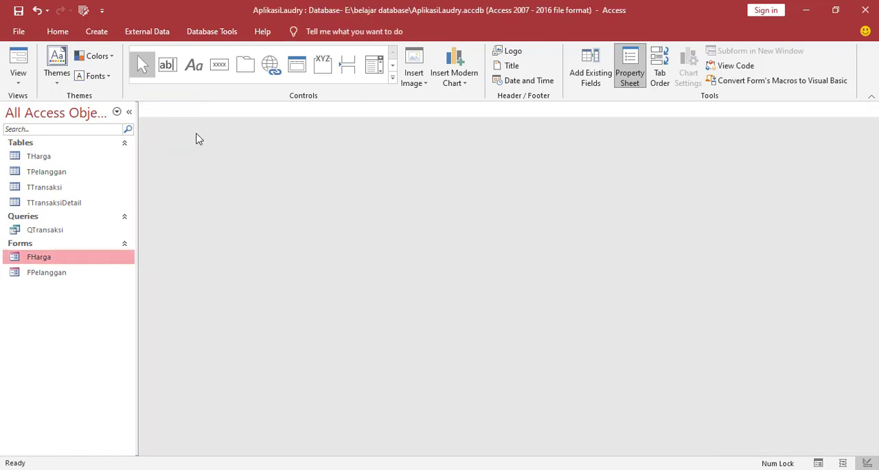
double_click(41, 273)
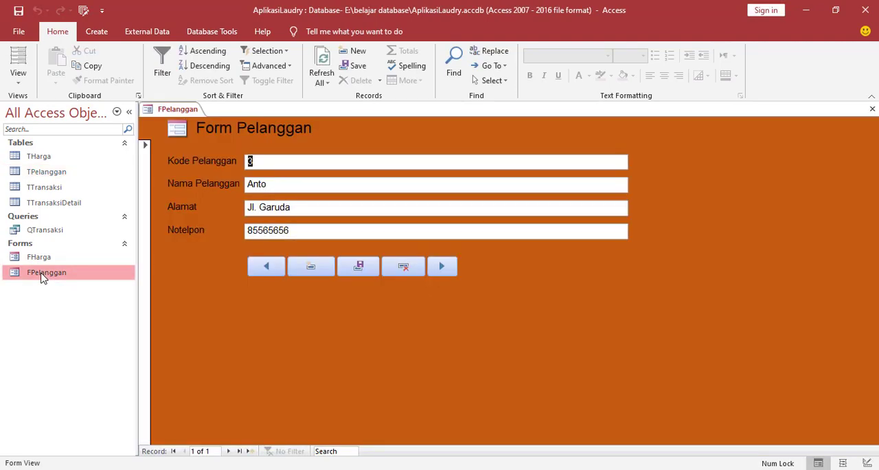
Add a new record with the customer's name, address and phone number, and go on to another blank record.
left_click(313, 265)
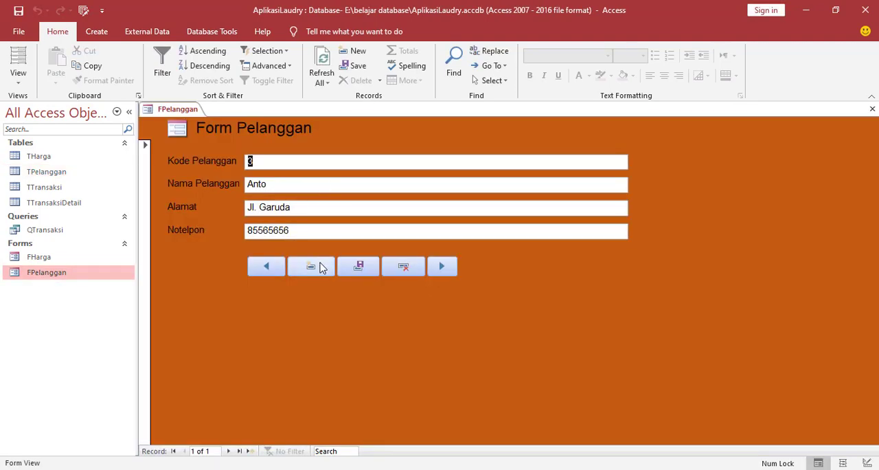
left_click(272, 184)
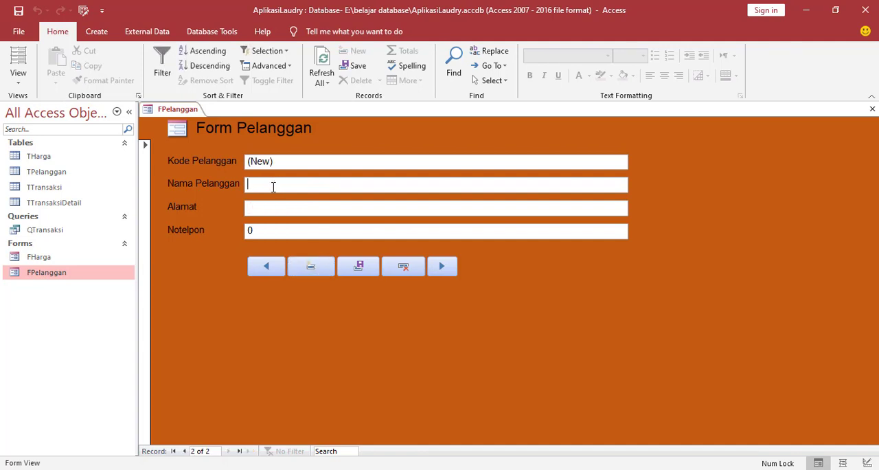
type("Wati")
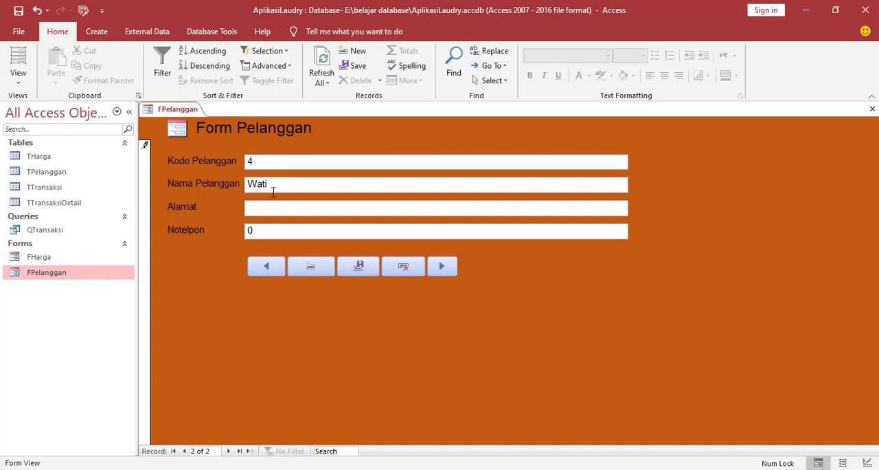
left_click(266, 213)
type("jl. bima")
key("Tab")
type("1234444")
left_click(310, 272)
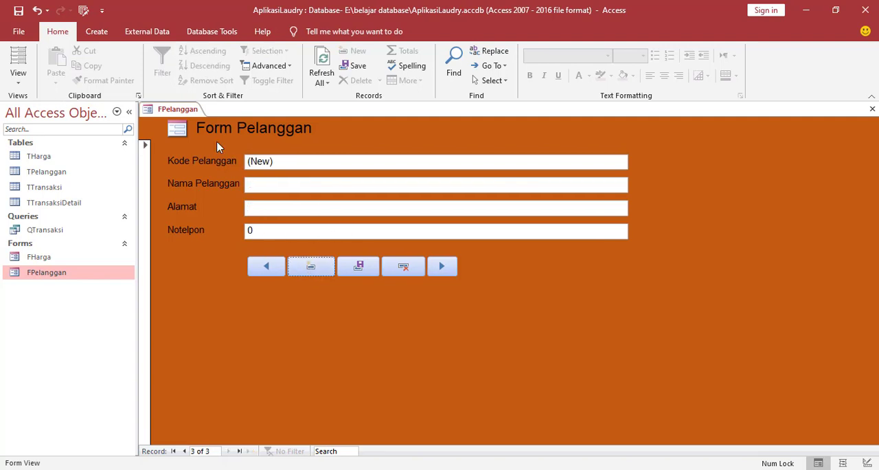
Close the customer form and check the stored records in the TPelanggan and THarga tables.
right_click(171, 114)
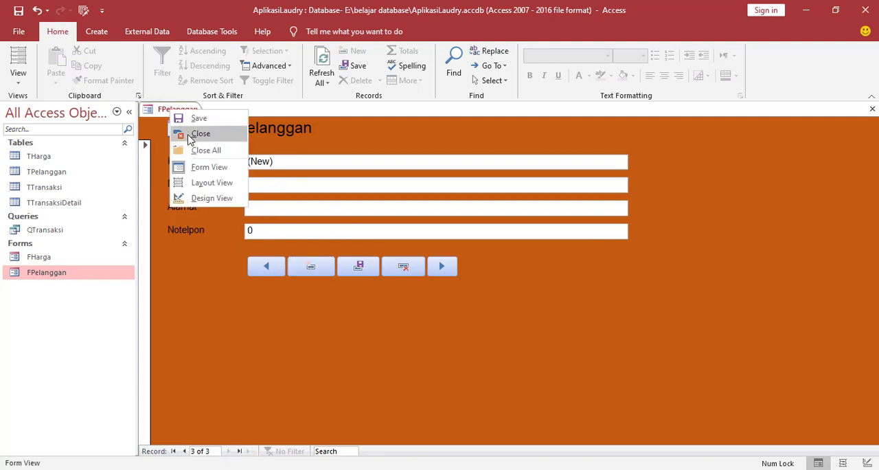
left_click(190, 136)
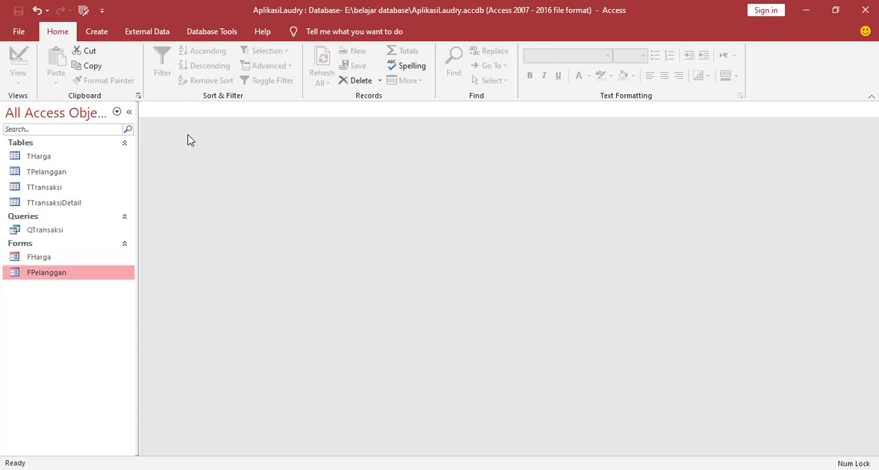
double_click(43, 171)
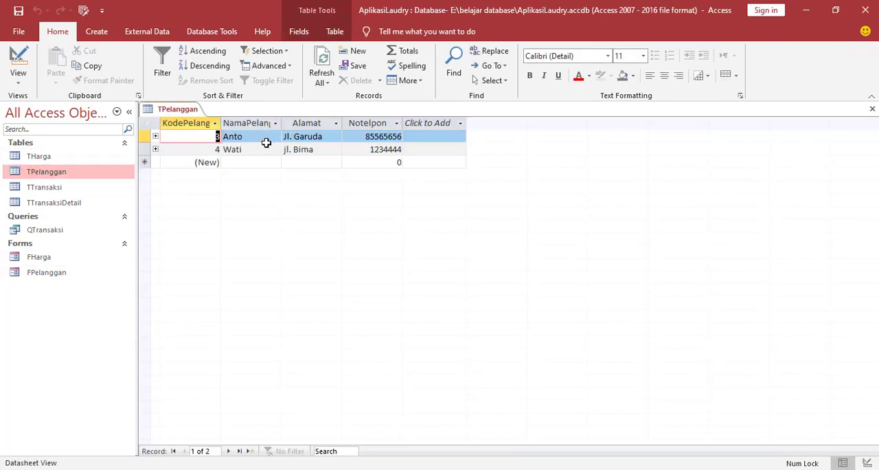
right_click(180, 117)
left_click(191, 133)
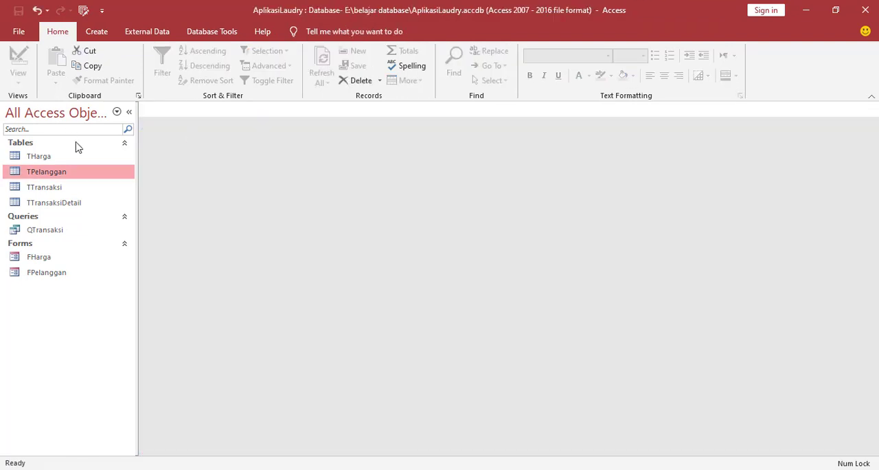
double_click(61, 156)
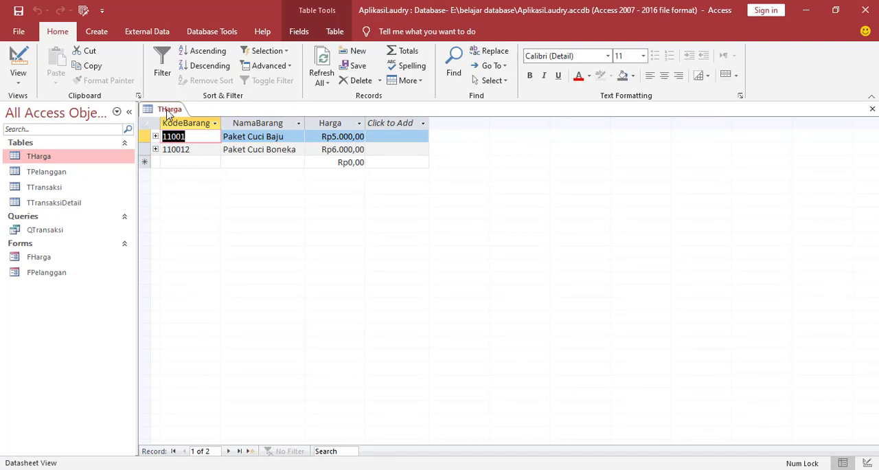
right_click(168, 113)
left_click(180, 133)
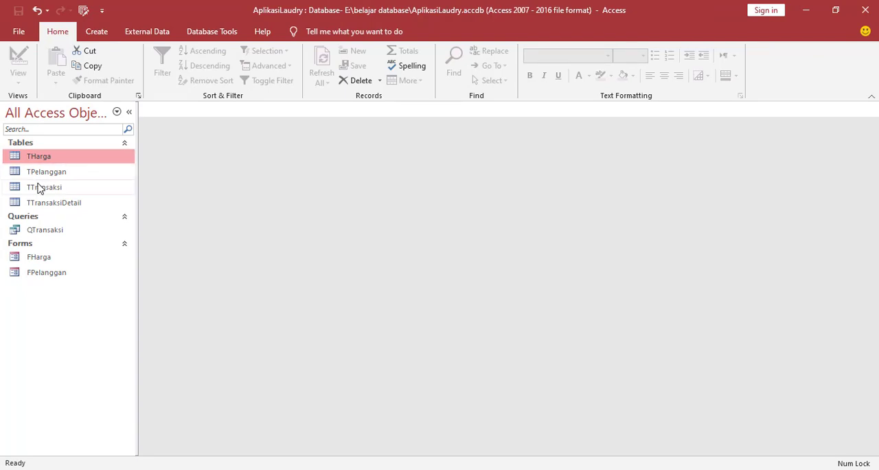
Create a form from the TTransaksi table and switch it to Design View.
left_click(59, 189)
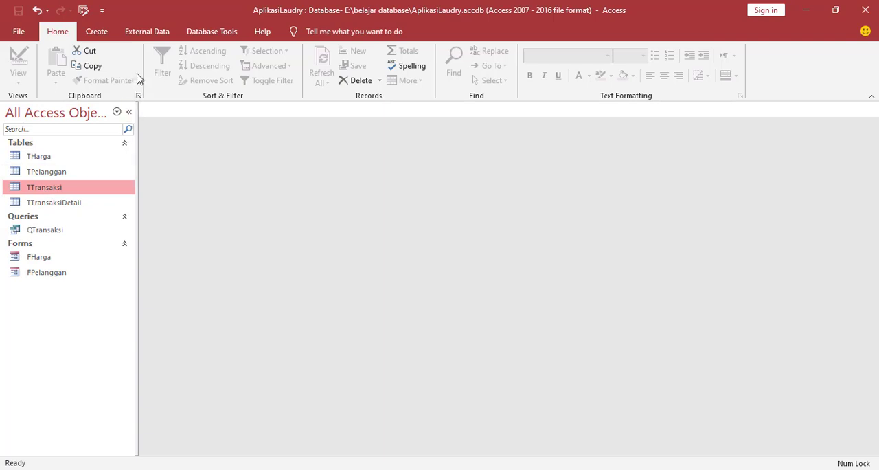
left_click(105, 35)
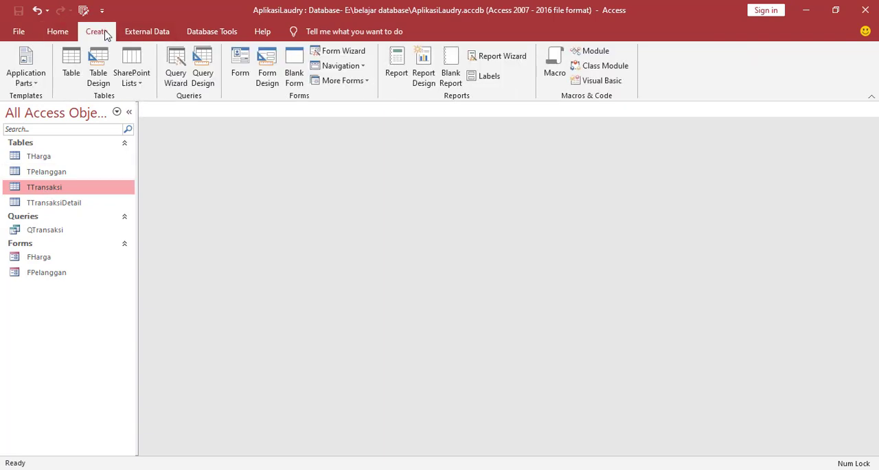
left_click(240, 66)
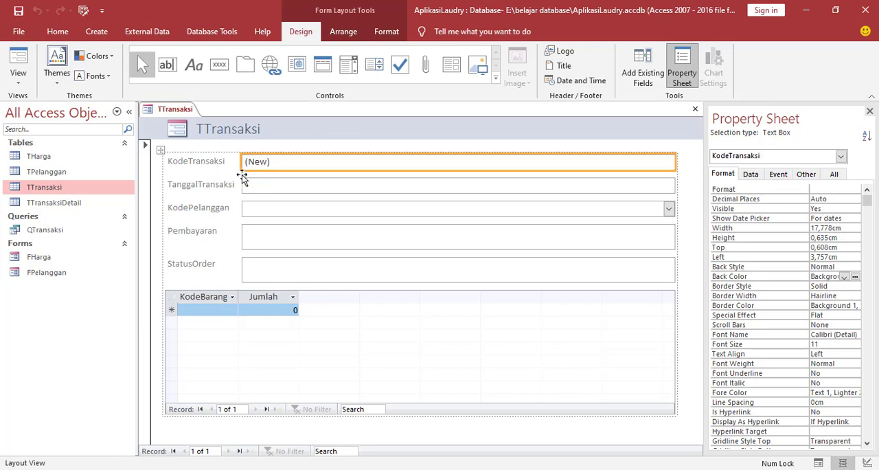
left_click_drag(18, 173, 272, 197)
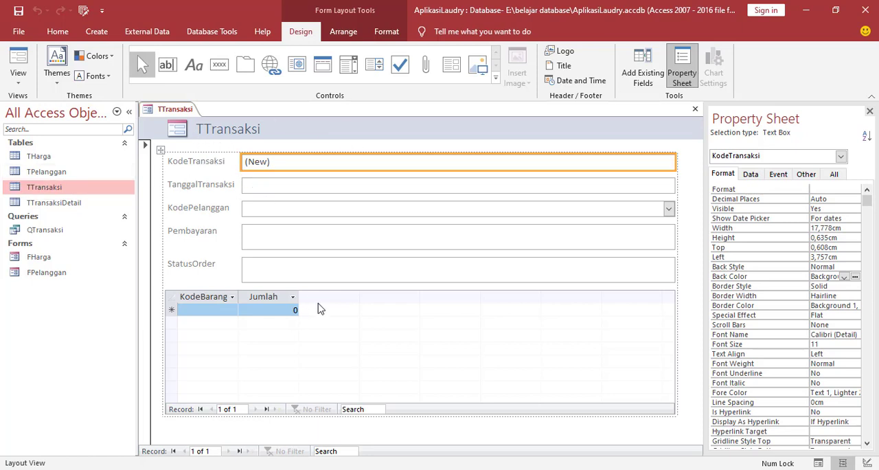
right_click(161, 284)
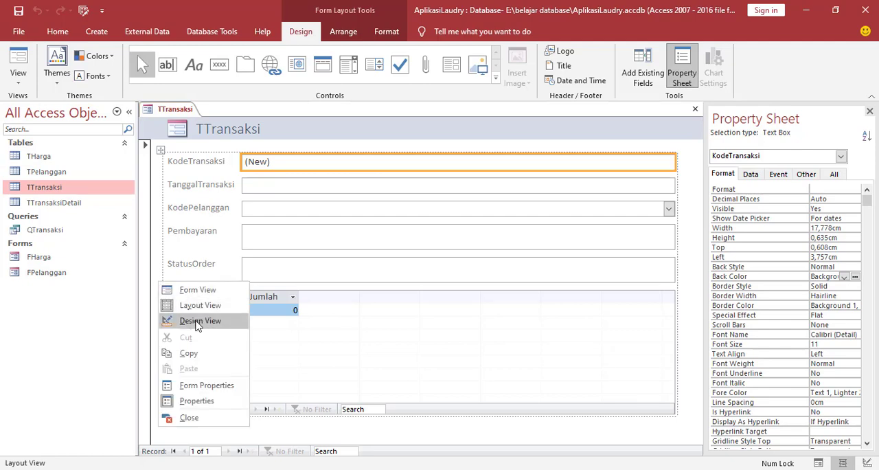
left_click(198, 322)
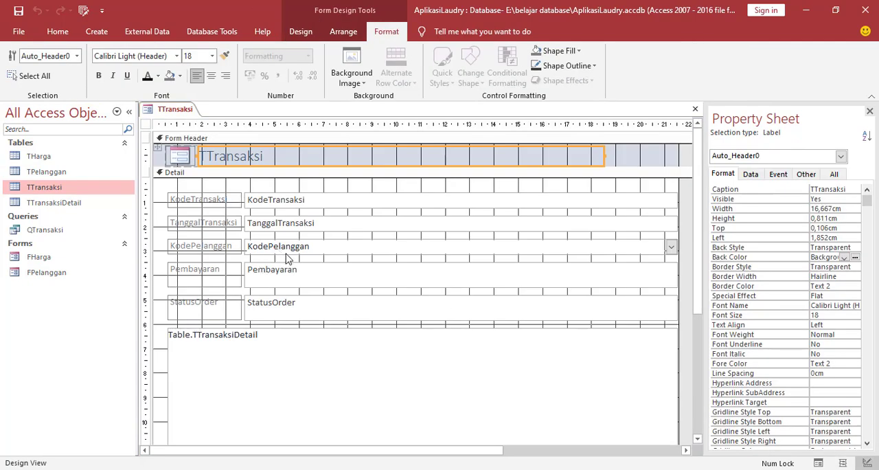
Set the font color of all the transaction form's controls to black and their font to Arial.
key("ctrl+a")
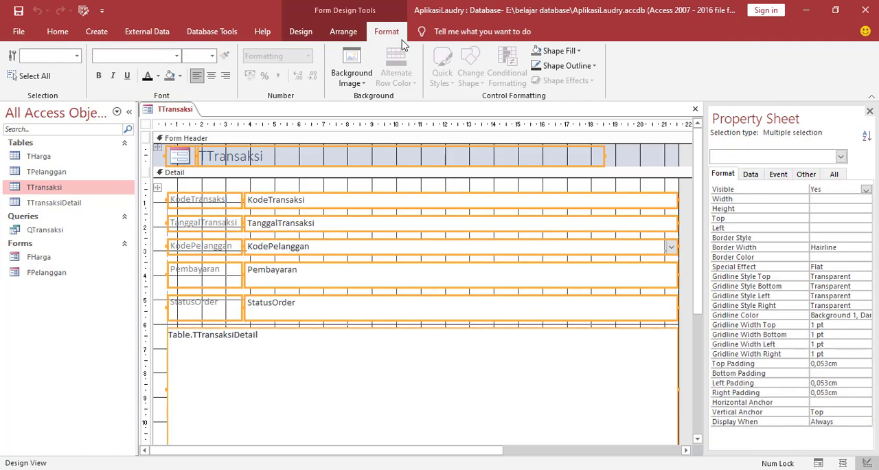
left_click(147, 77)
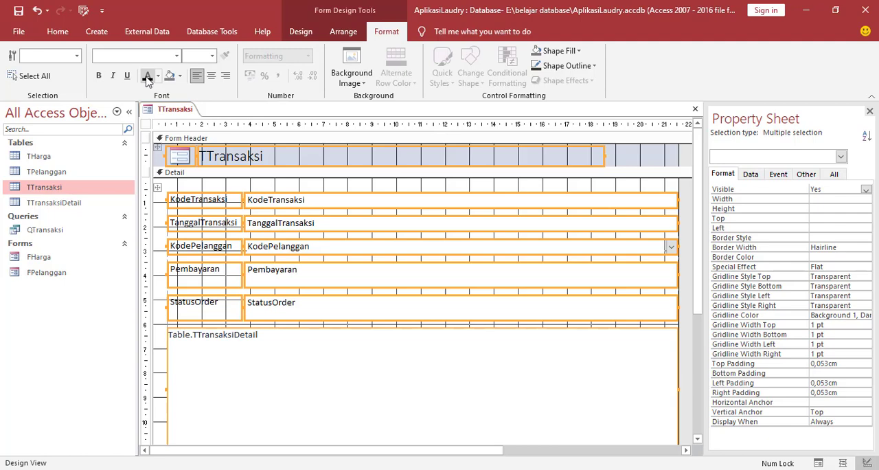
left_click(176, 56)
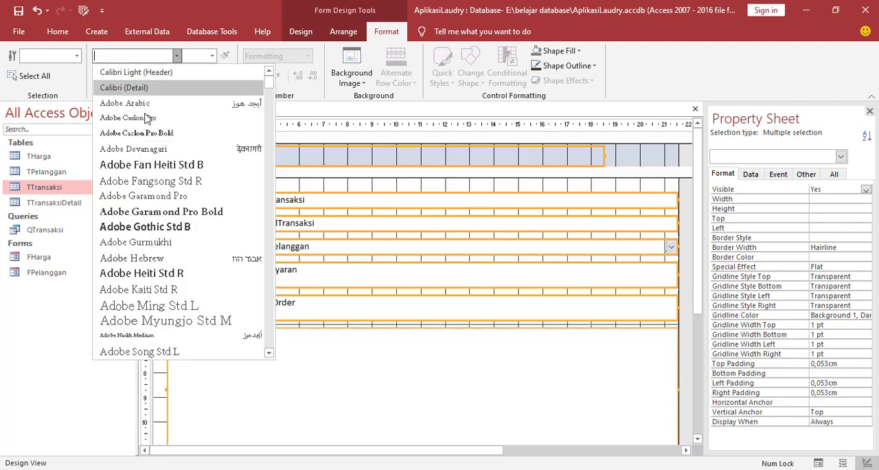
scroll(118, 260, "down", 2)
left_click(118, 254)
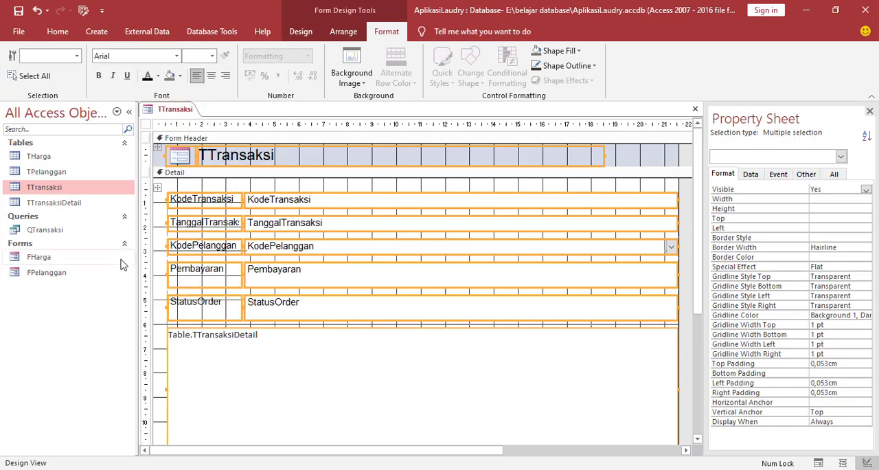
Reword the first three field labels as Kode Transaksi, Tanggal Transaksi and Kode Pelanggan.
left_click(195, 200)
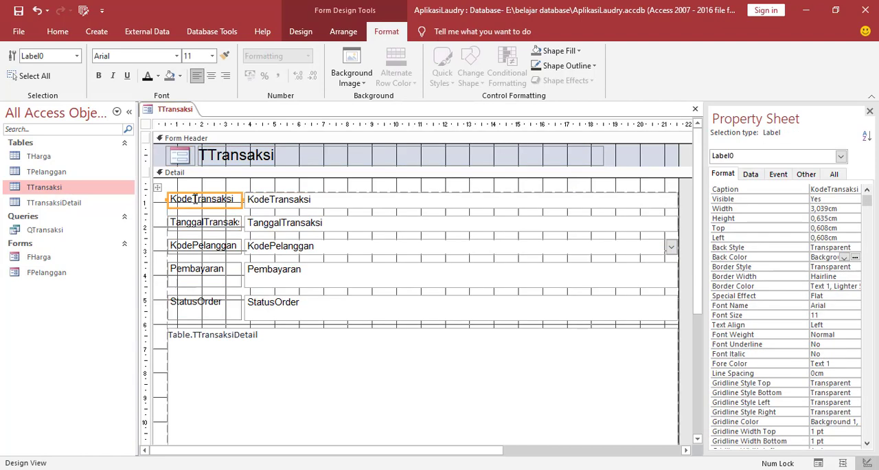
left_click(195, 199)
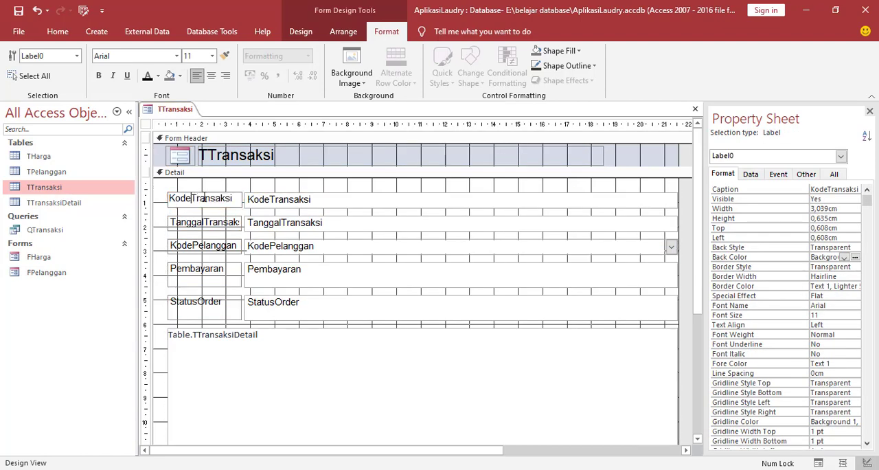
left_click(206, 221)
left_click(206, 221)
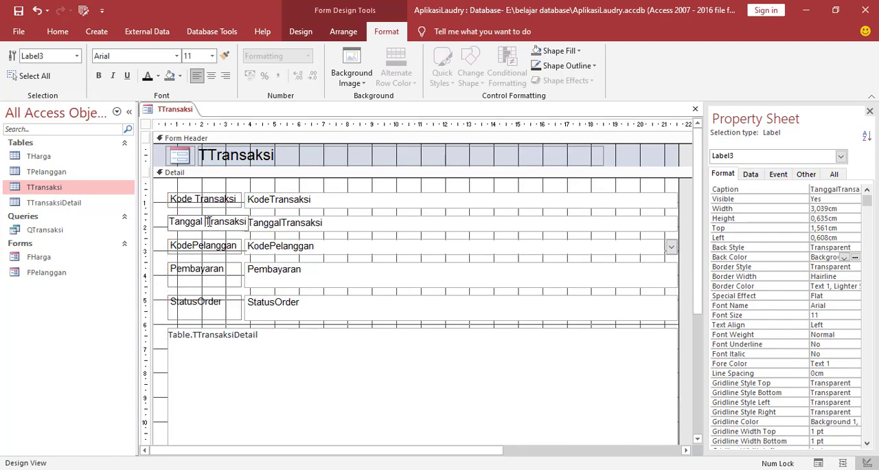
left_click(195, 245)
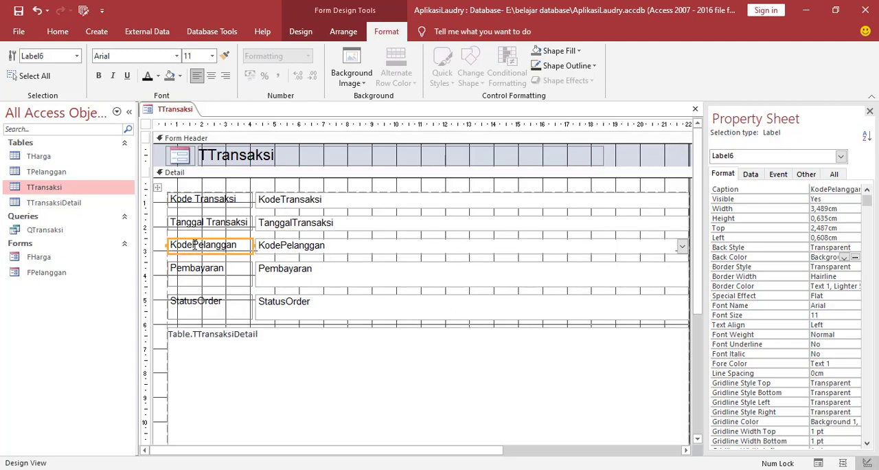
left_click(195, 244)
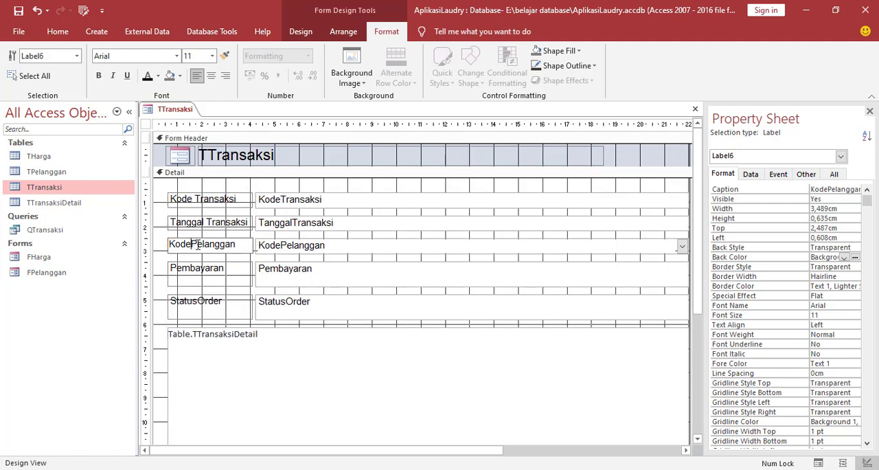
left_click(155, 295)
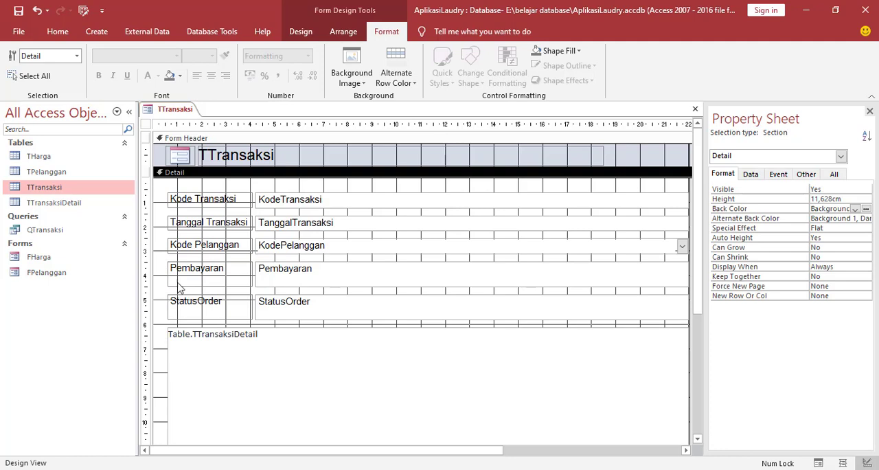
Set the Detail section's back color to the dark orange Accent 2 theme shade.
left_click(163, 214)
left_click(866, 209)
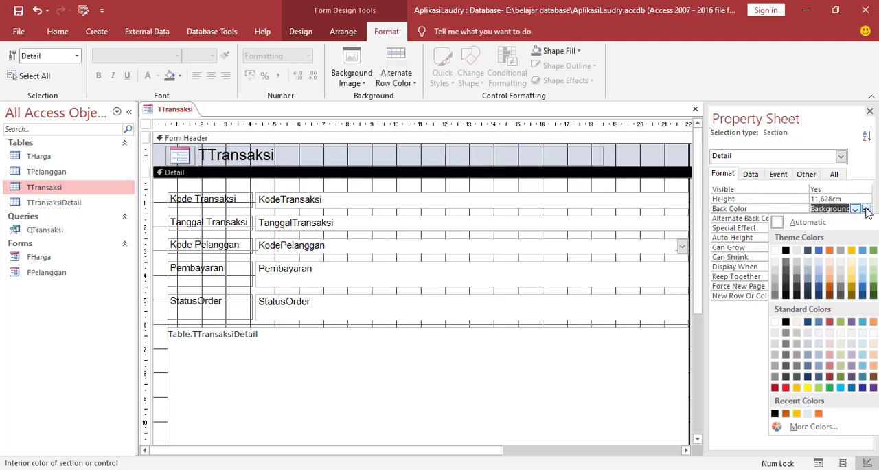
left_click(830, 294)
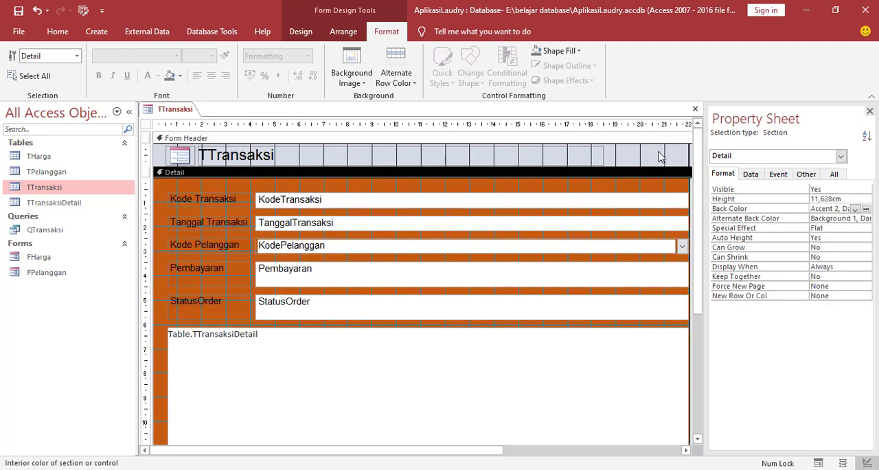
Set the Form Header section's back color to the same dark orange Accent 2 theme shade as the Detail section.
left_click(658, 157)
left_click(866, 208)
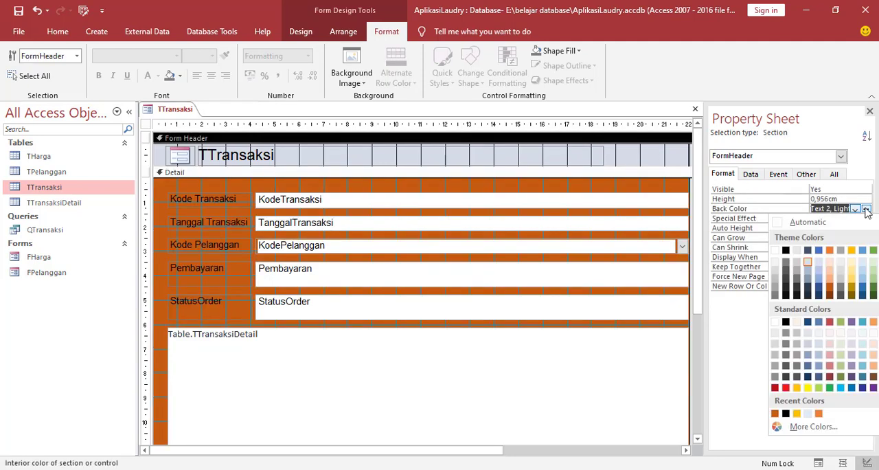
left_click(830, 292)
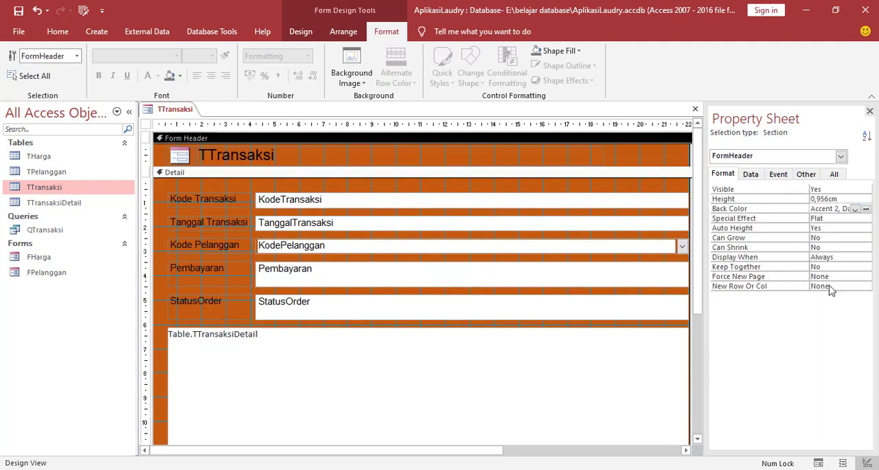
Change the title label in the form header to Form Transaksi.
left_click(221, 157)
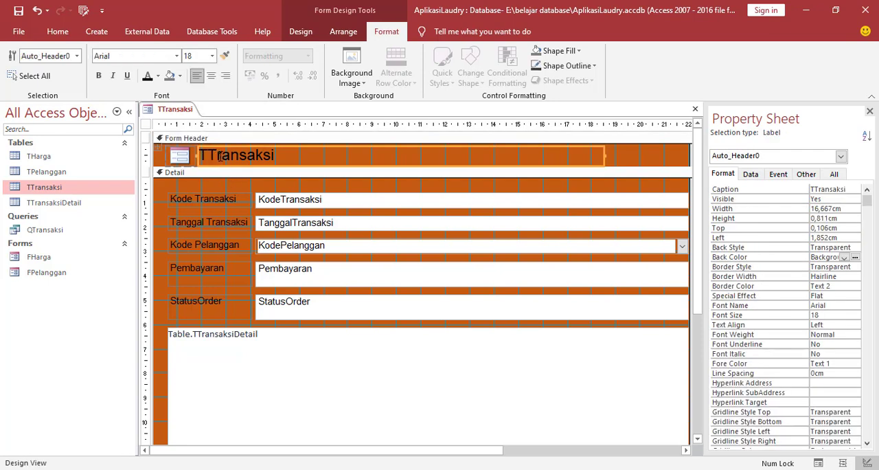
left_click_drag(298, 153, 196, 157)
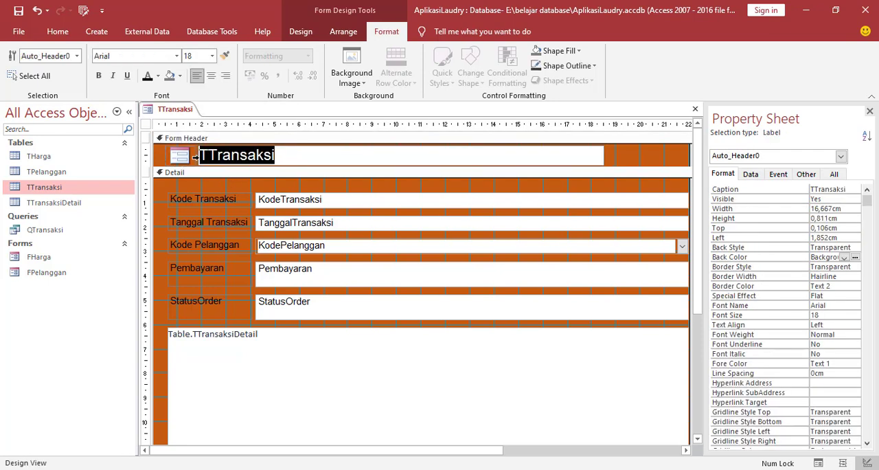
type("Form")
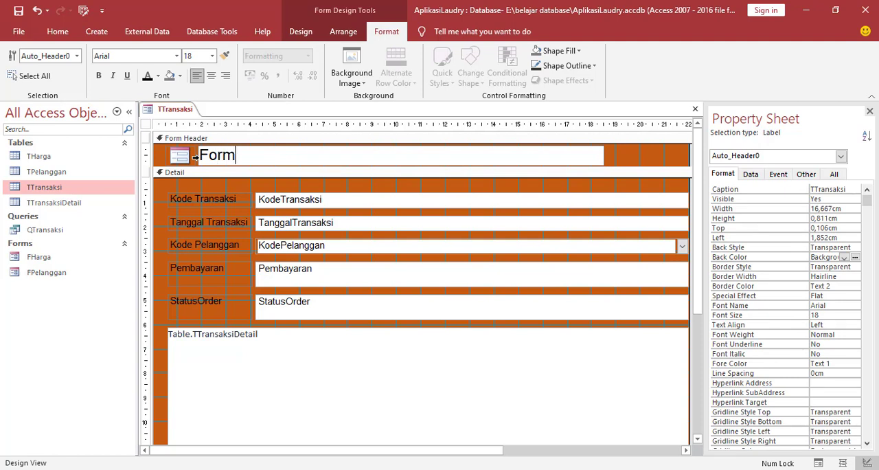
type(" Transaksi")
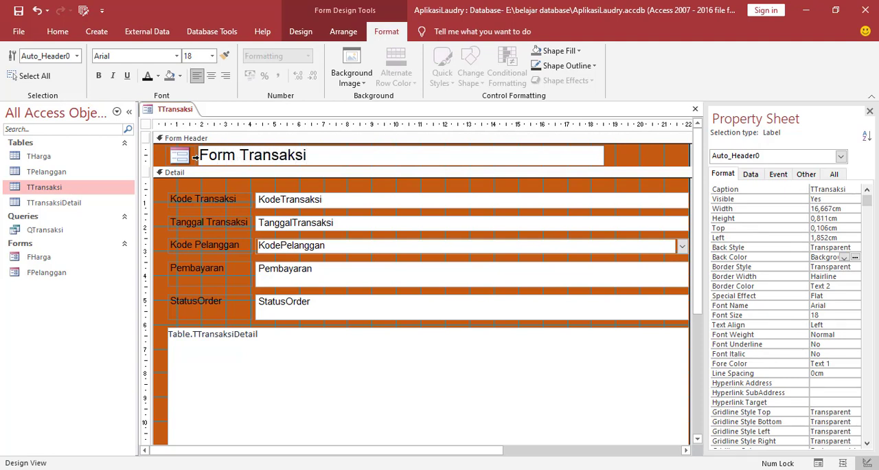
left_click(160, 223)
Set the source object of the subform below the transaction fields to Query.QTransaksi.
scroll(592, 257, "down", 1)
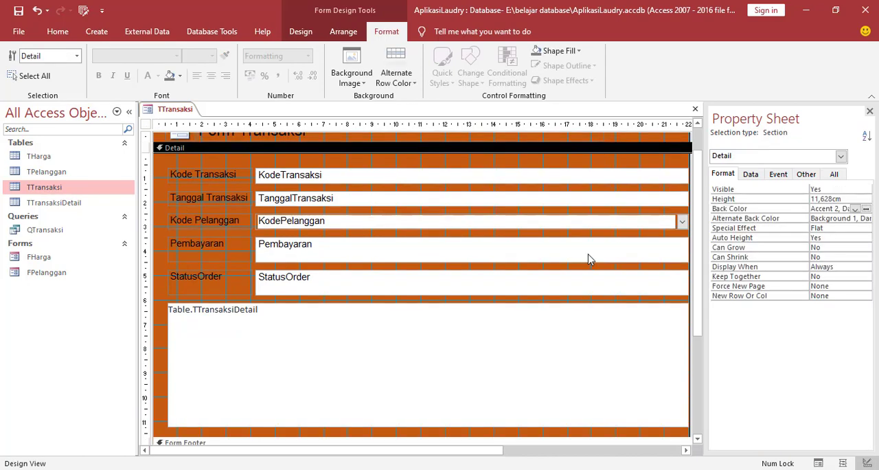
left_click(215, 339)
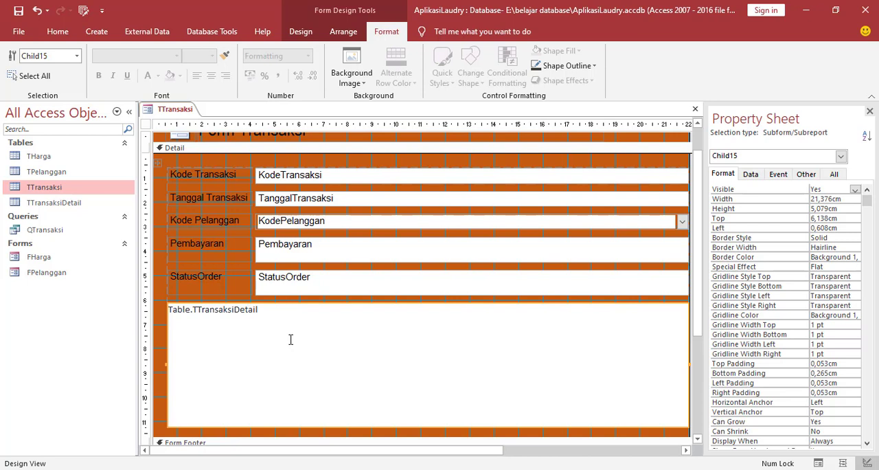
left_click(807, 177)
left_click(832, 175)
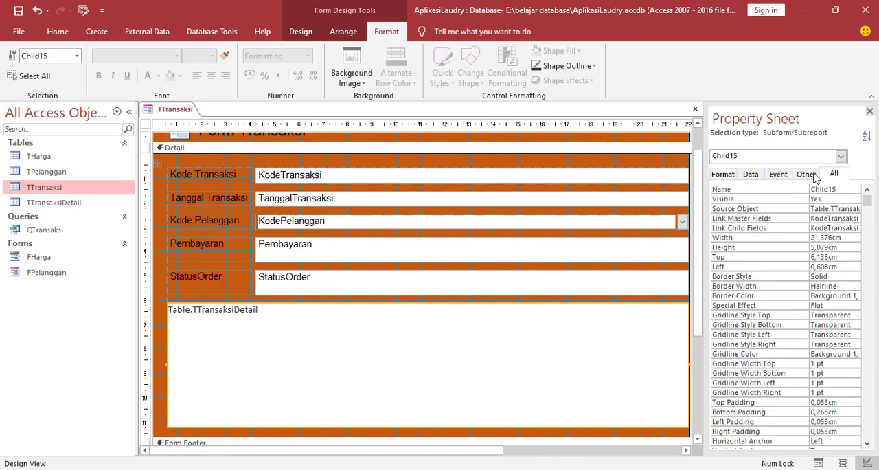
left_click(802, 175)
left_click(751, 176)
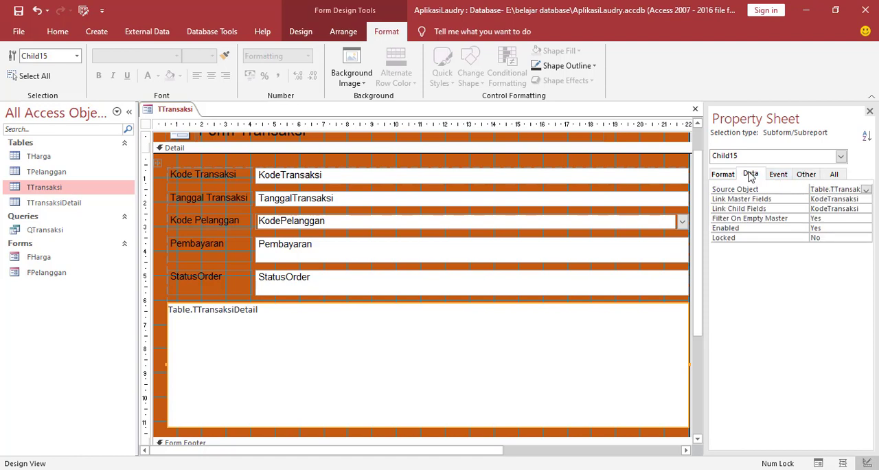
left_click(867, 190)
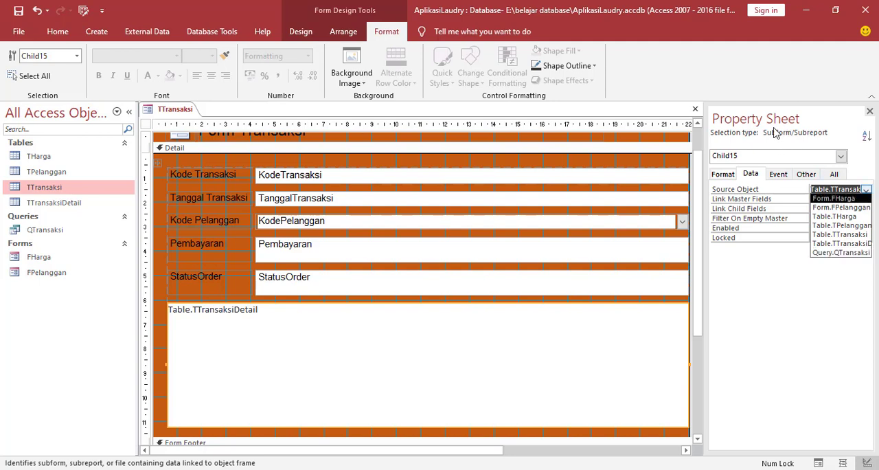
left_click(298, 32)
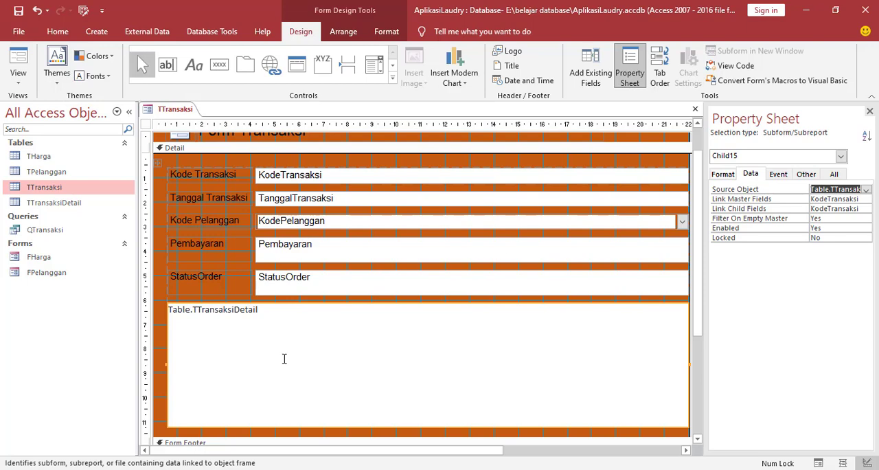
left_click(162, 346)
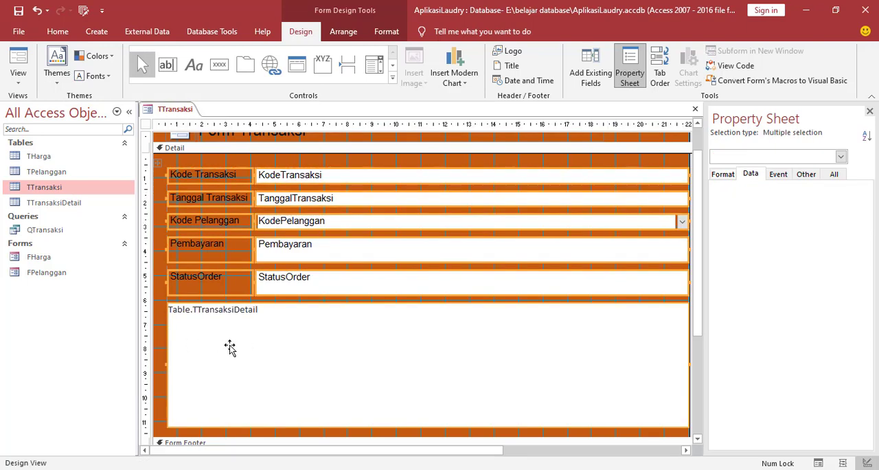
left_click(341, 163)
left_click(265, 370)
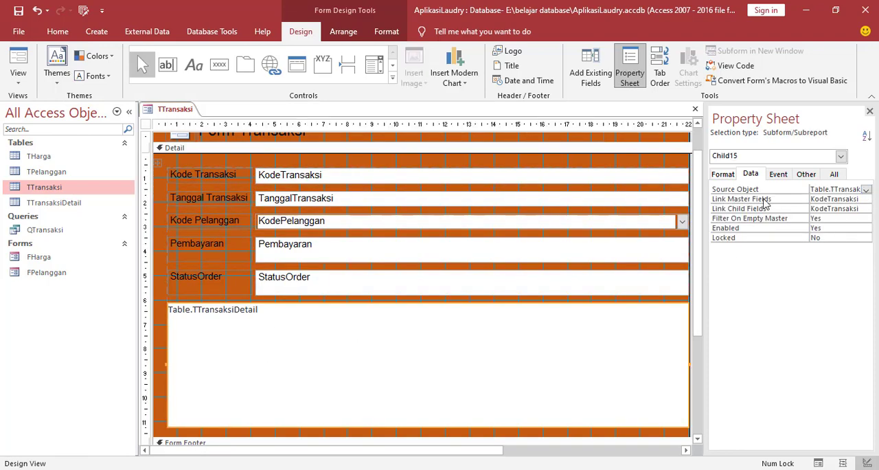
left_click(866, 189)
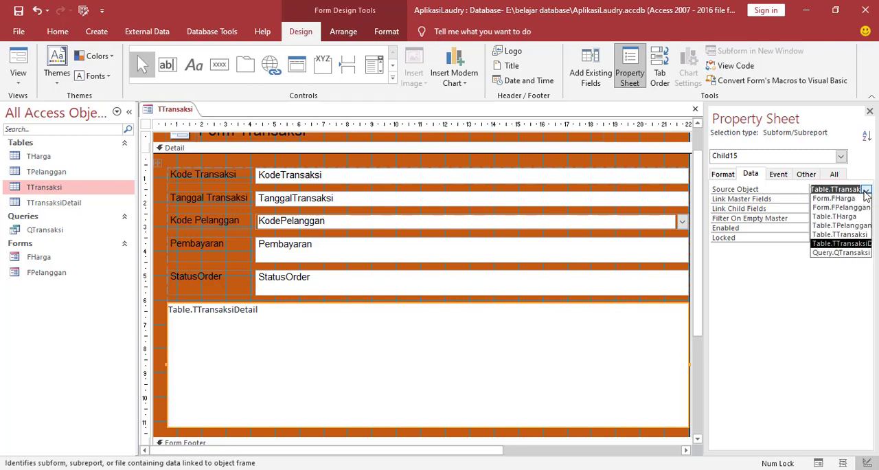
left_click(839, 253)
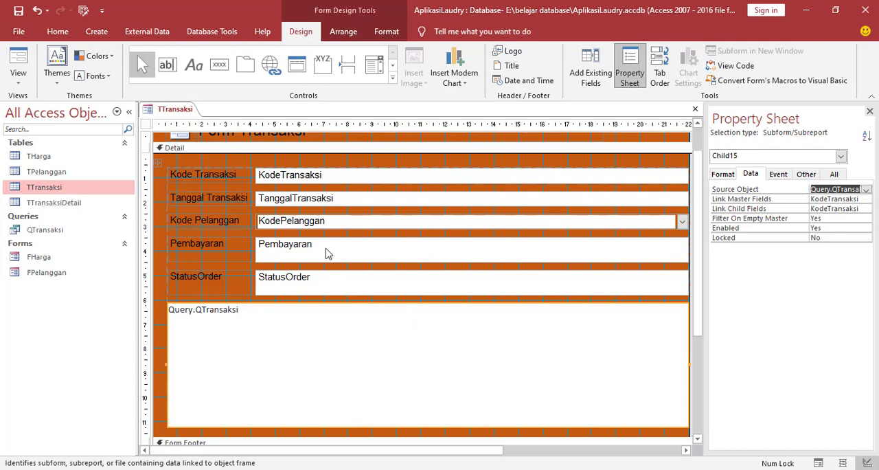
Convert the Pembayaran text box in the Detail section to a combo box.
left_click(157, 247)
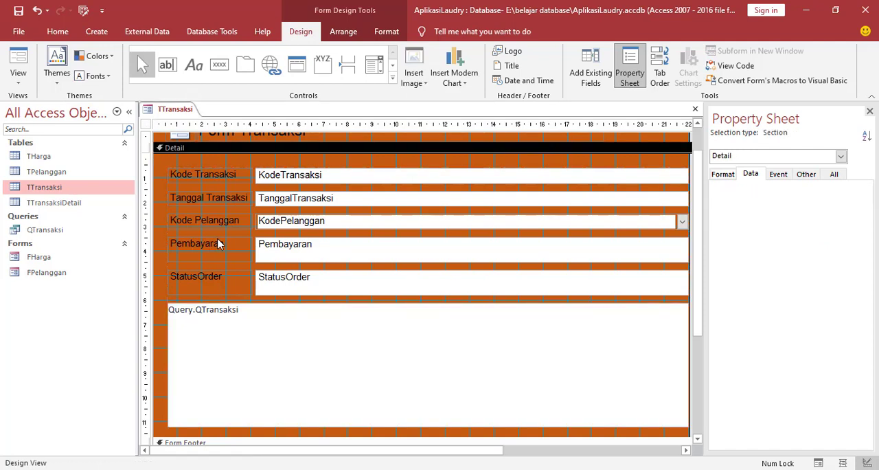
left_click(297, 248)
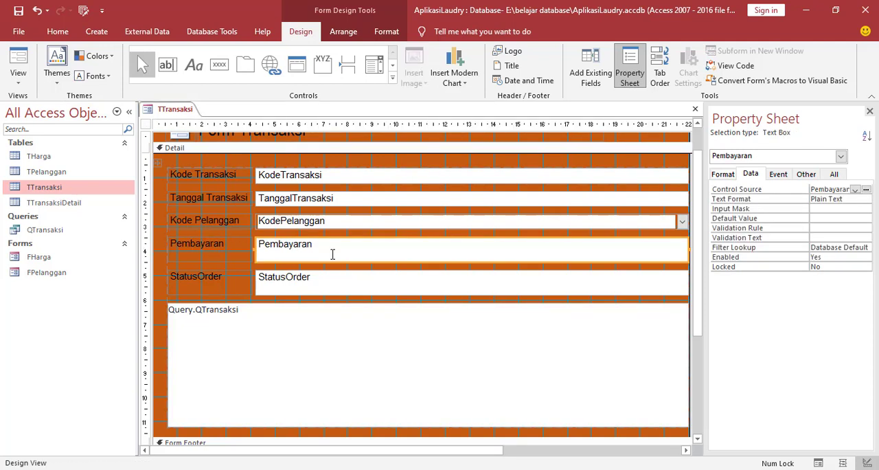
left_click(316, 287)
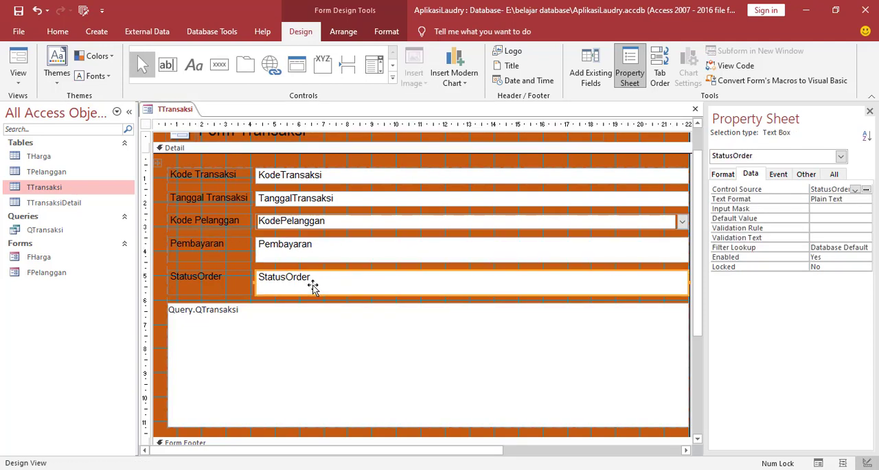
left_click(364, 254)
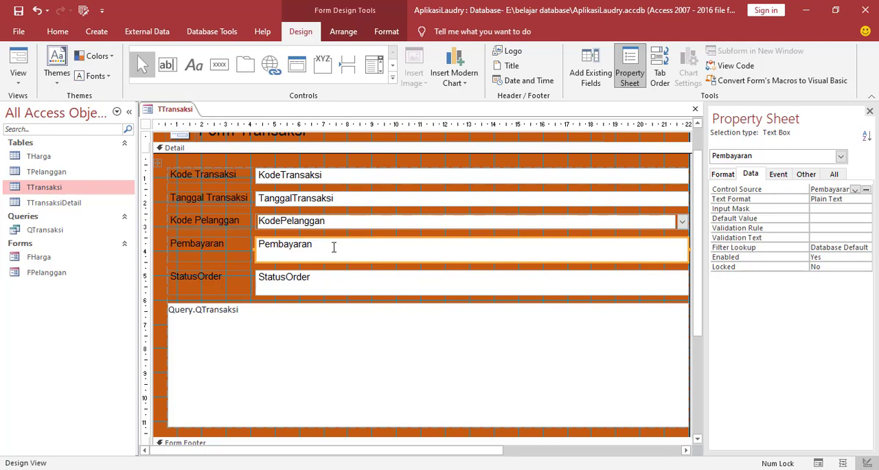
right_click(334, 247)
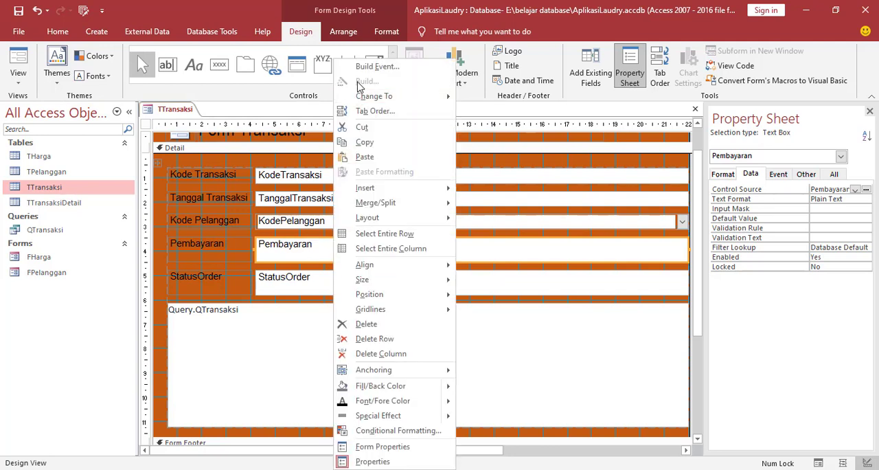
mouse_move(360, 97)
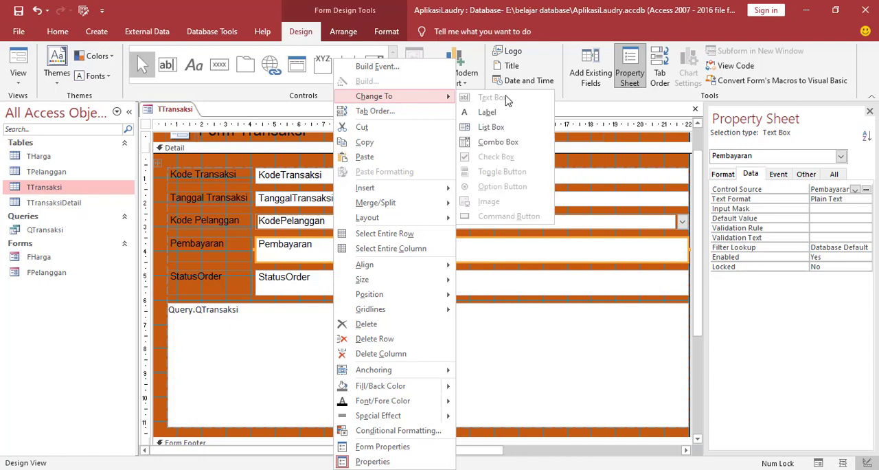
left_click(504, 143)
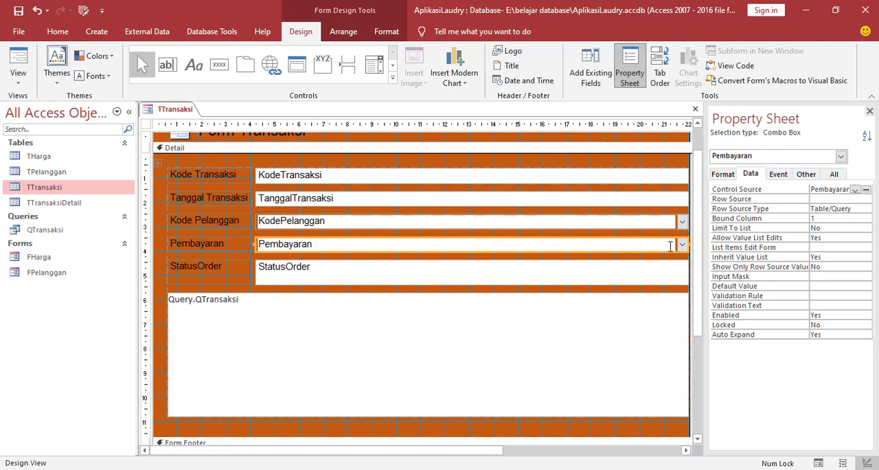
Set the Pembayaran combo box's row source type to Value List and enter Belum Lunas and Lunas as its list items.
left_click(866, 209)
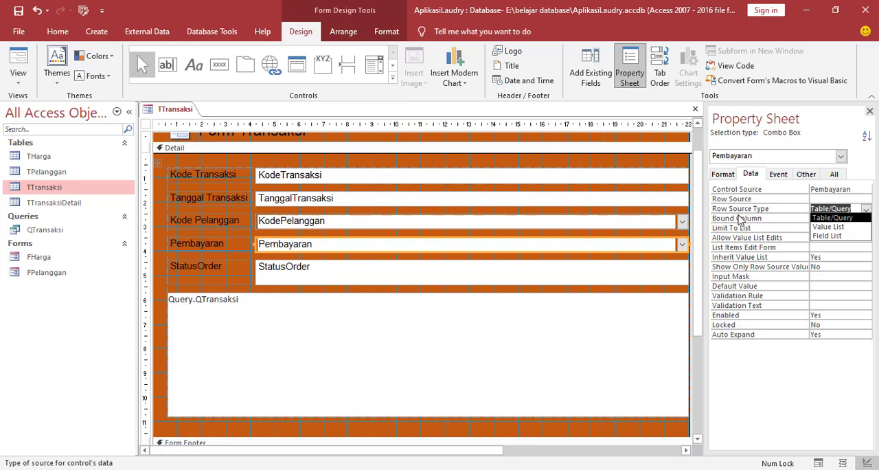
left_click(825, 228)
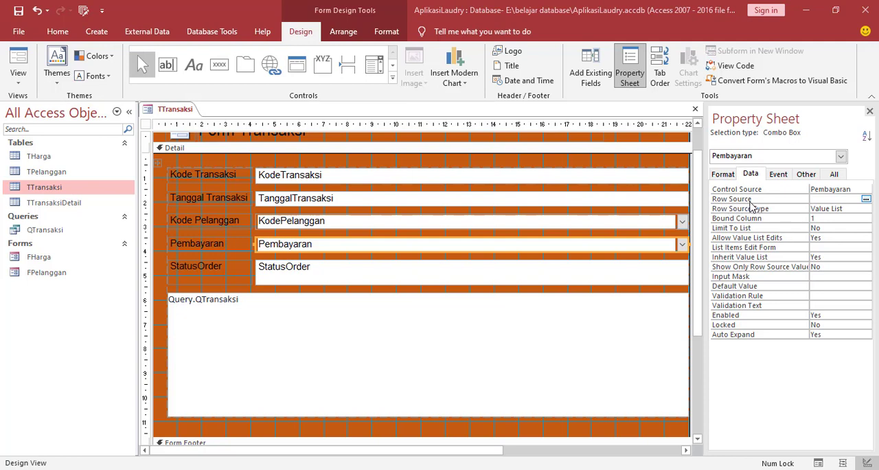
left_click(866, 199)
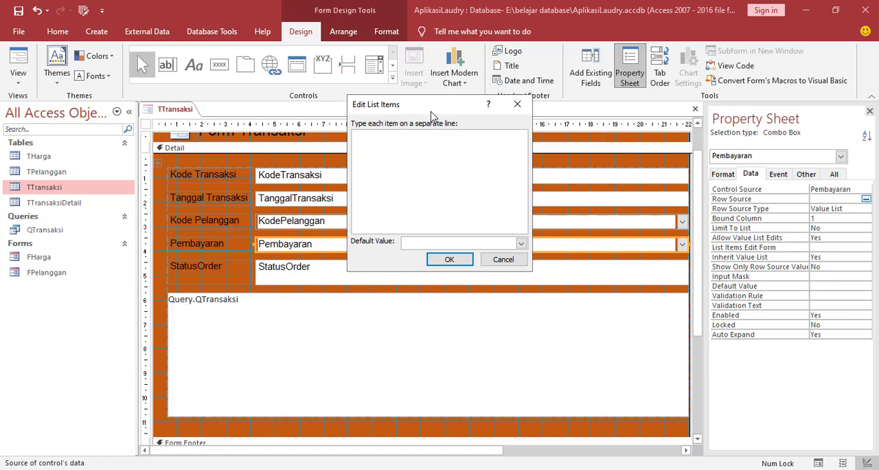
left_click_drag(430, 106, 439, 68)
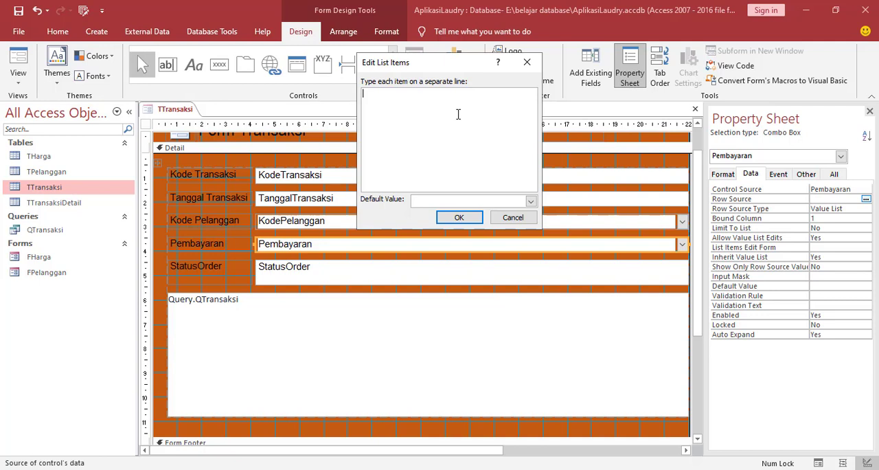
type("Belum Lunas")
key("Return")
type("Lunas")
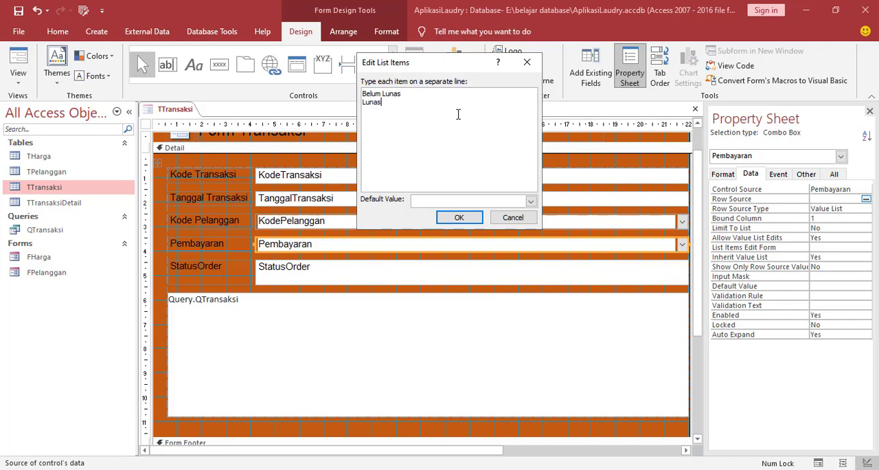
left_click(466, 219)
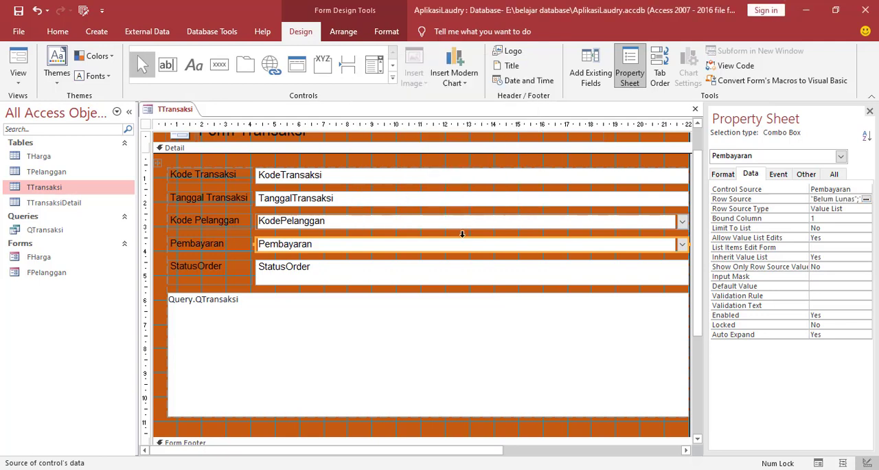
Convert the StatusOrder text box in the Detail section to a combo box.
left_click(402, 272)
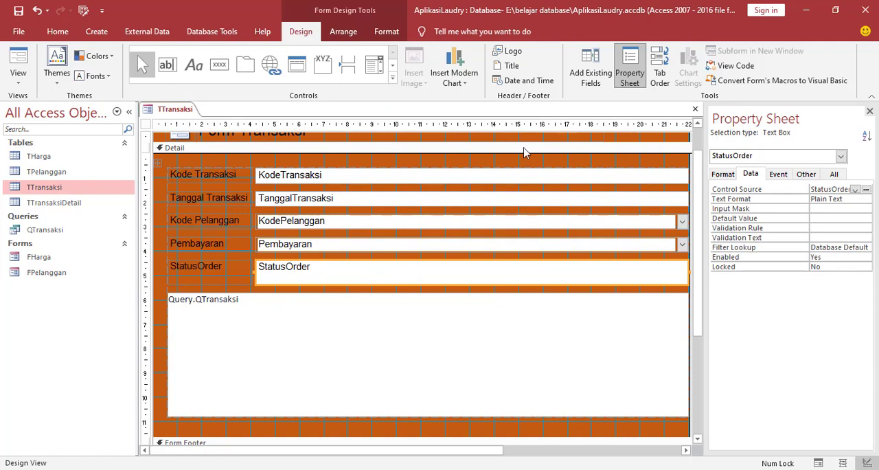
right_click(405, 273)
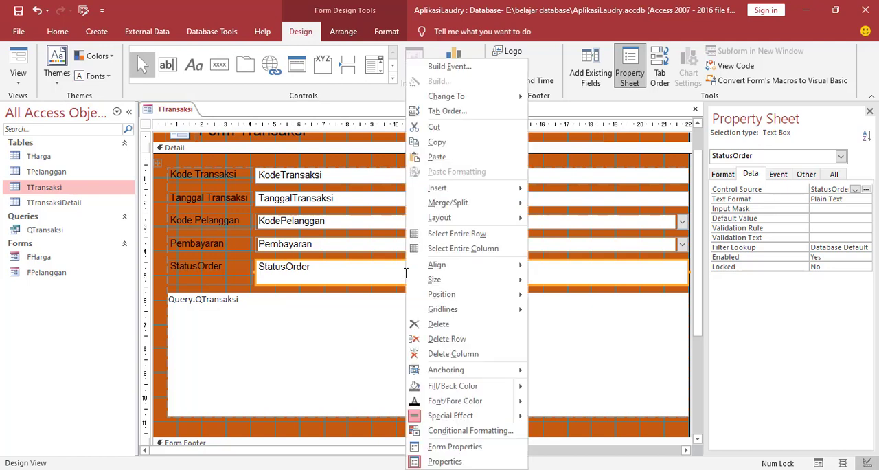
mouse_move(465, 103)
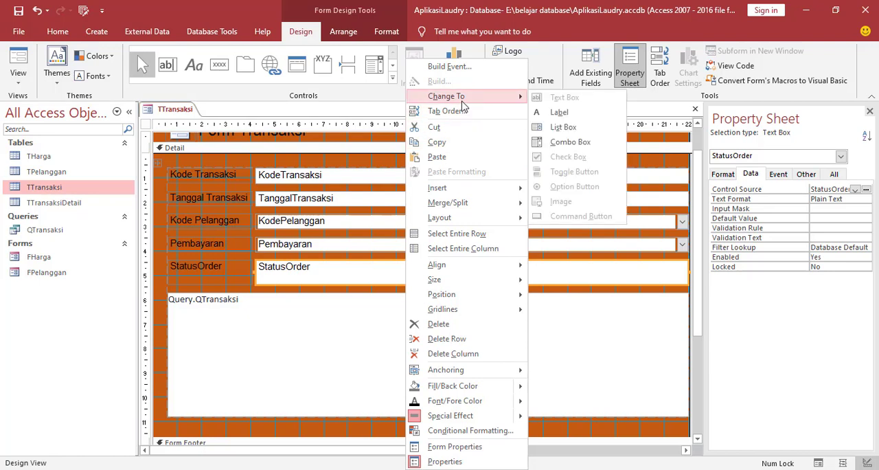
left_click(570, 142)
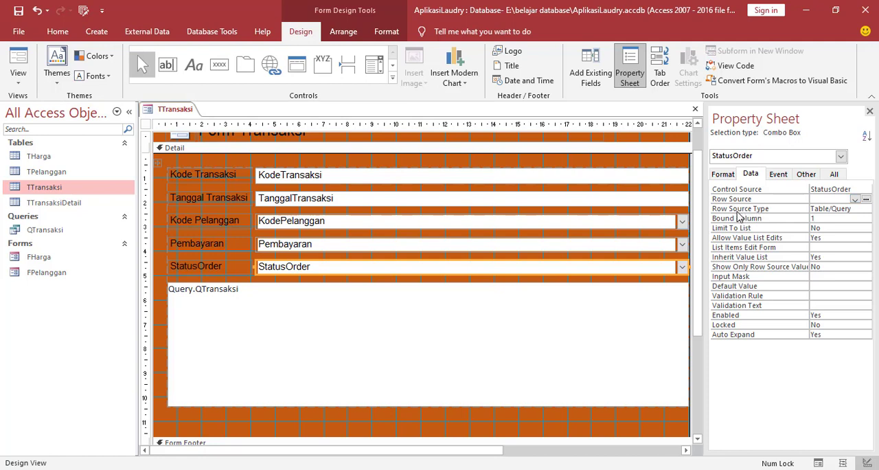
Set the StatusOrder combo box's row source type to Value List.
left_click(850, 209)
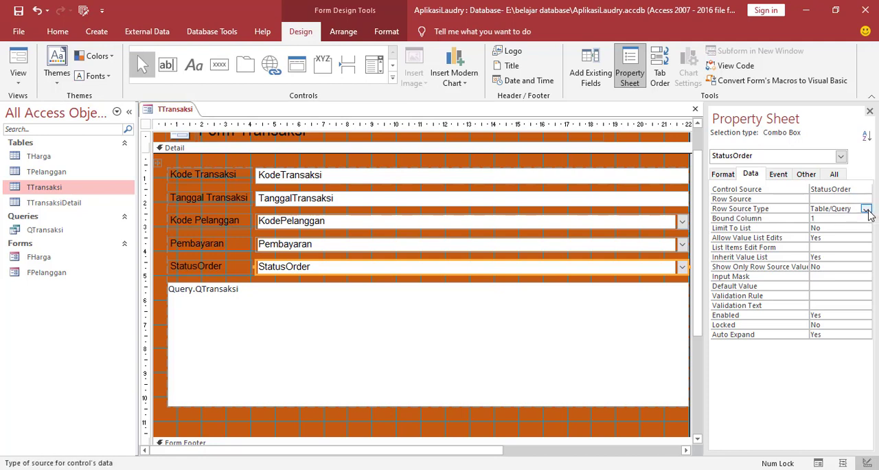
left_click(867, 209)
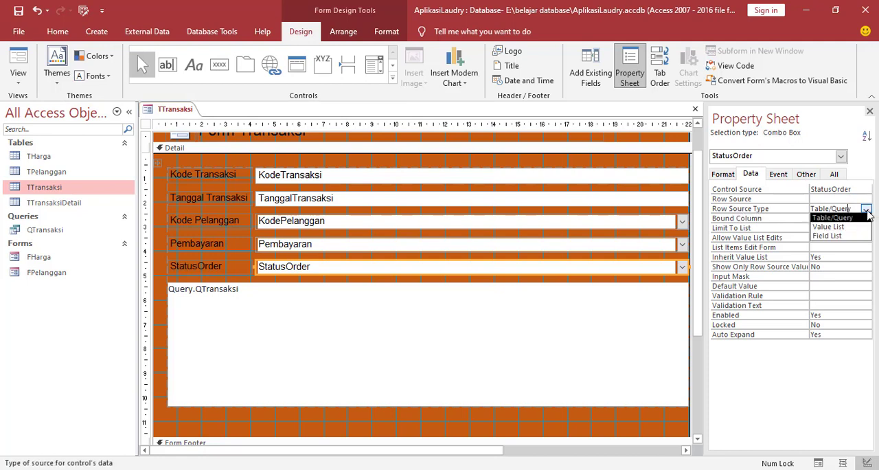
left_click(843, 227)
Enter Masih dalam Proses, Sudah Diambli and Dibatalkan as the StatusOrder combo box's list items.
left_click(842, 199)
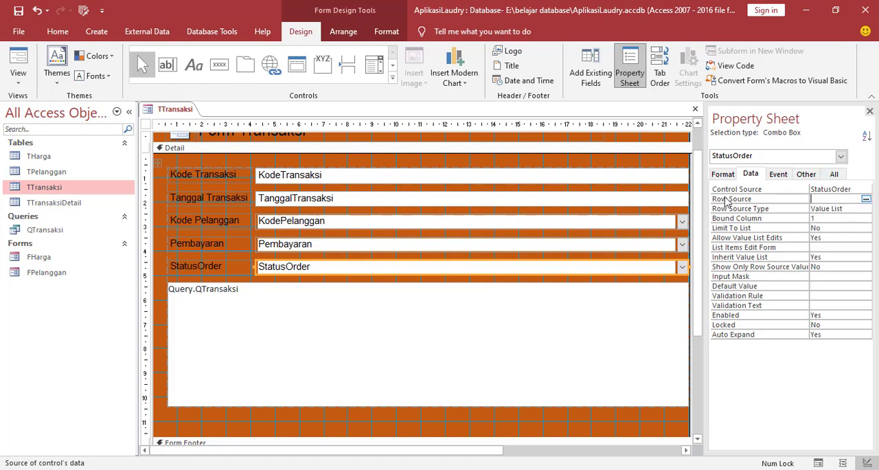
left_click(866, 199)
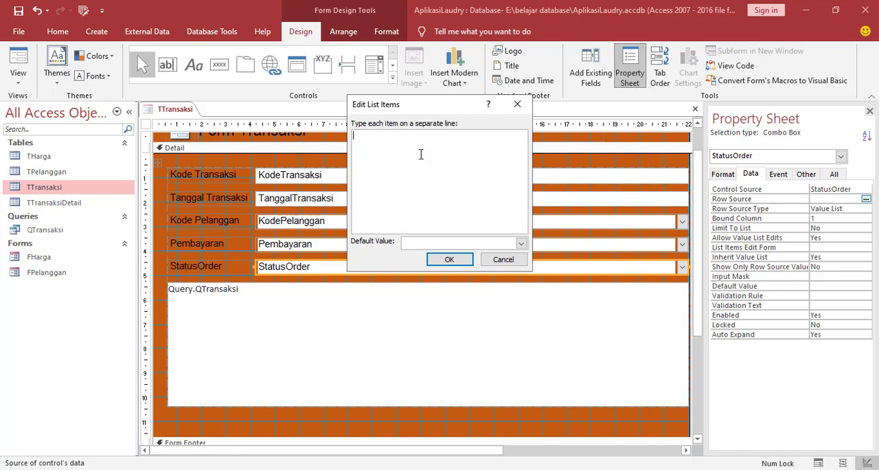
type("Proses")
type("Sudah Diam")
type("bil ")
type("Di")
type("bata")
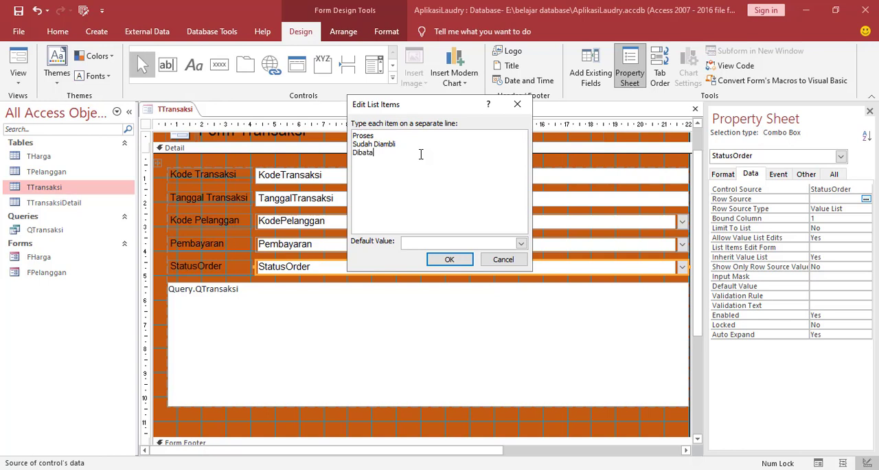
type("lkan")
left_click(354, 136)
type("Masih dalam")
left_click(449, 260)
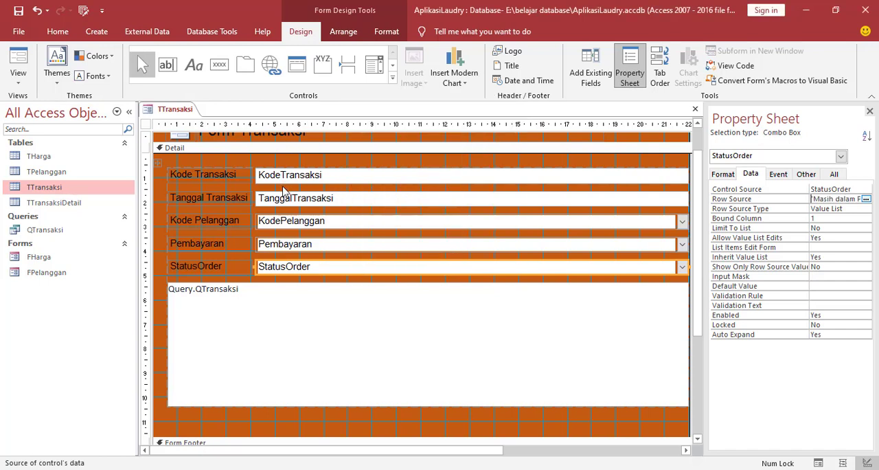
Save the transaction form under the name FTransaksi.
scroll(284, 188, "up", 1)
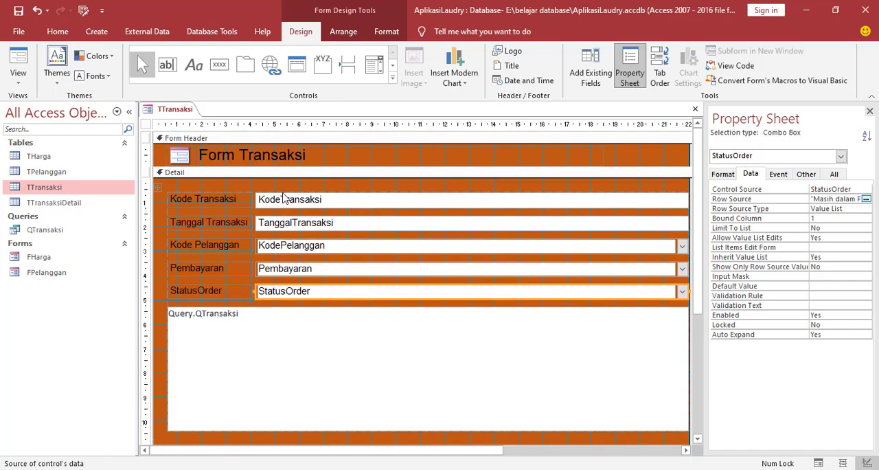
right_click(175, 116)
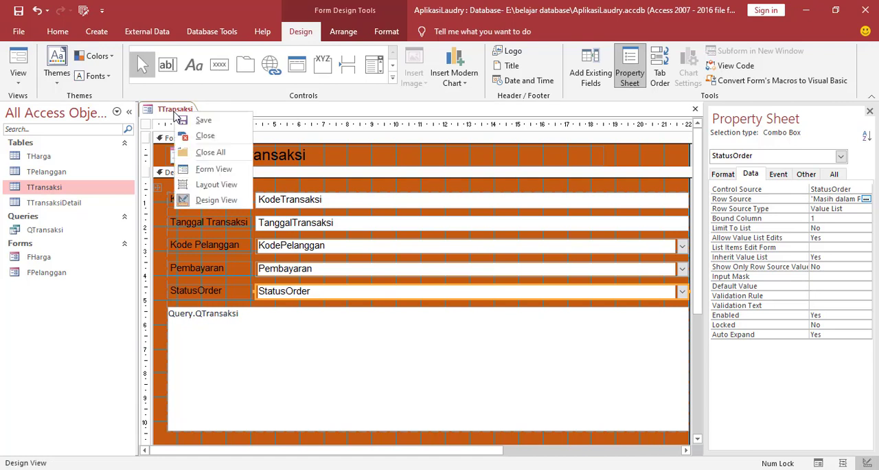
left_click(194, 124)
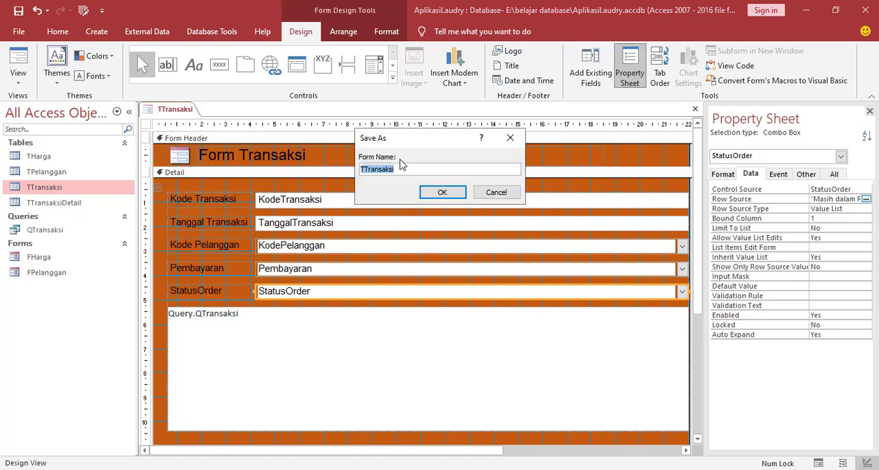
left_click(365, 168)
left_click_drag(365, 169, 348, 173)
type("F")
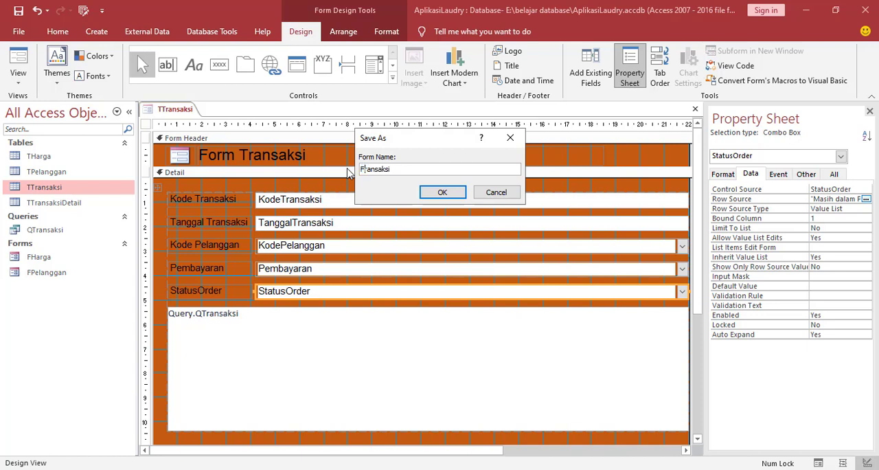
type("T")
left_click(443, 194)
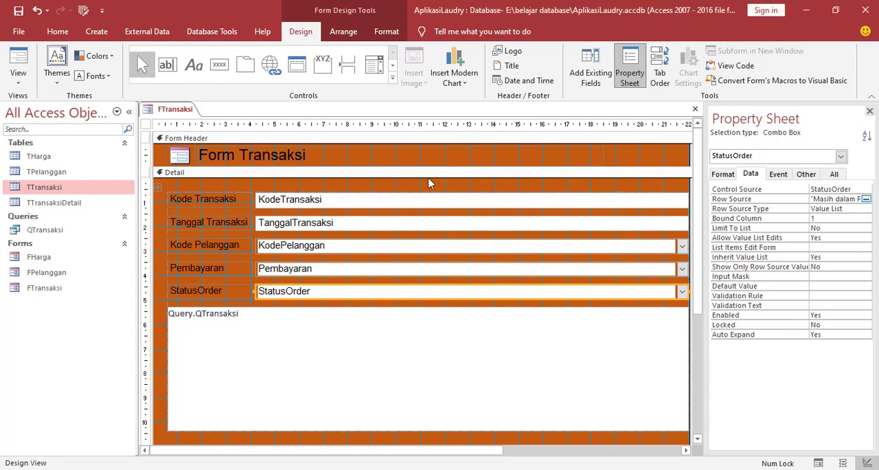
Save the FTransaksi form again and switch it to Form View.
right_click(183, 118)
left_click(207, 126)
right_click(170, 107)
left_click(192, 164)
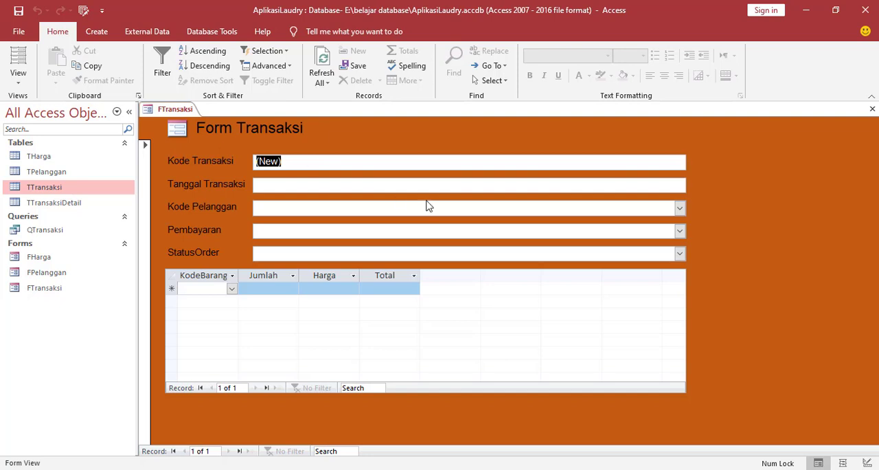
Start a new transaction record dated 16/01/2021 and choose the first listed customer as its Kode Pelanggan.
left_click(308, 190)
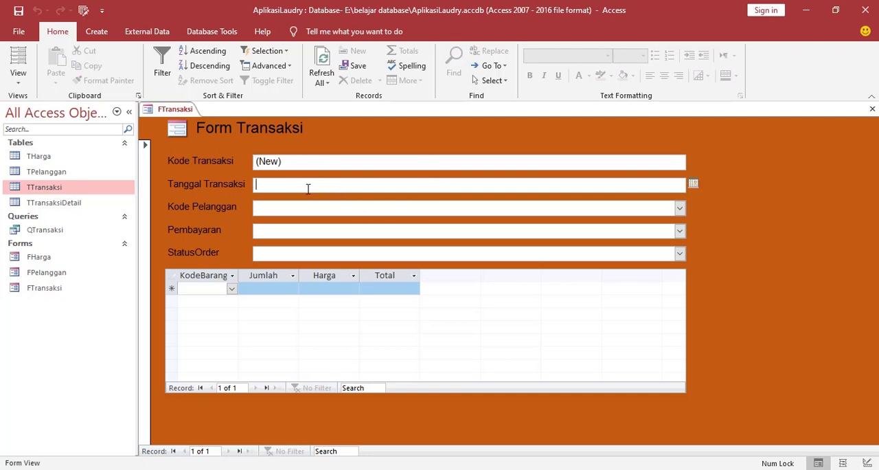
left_click(692, 182)
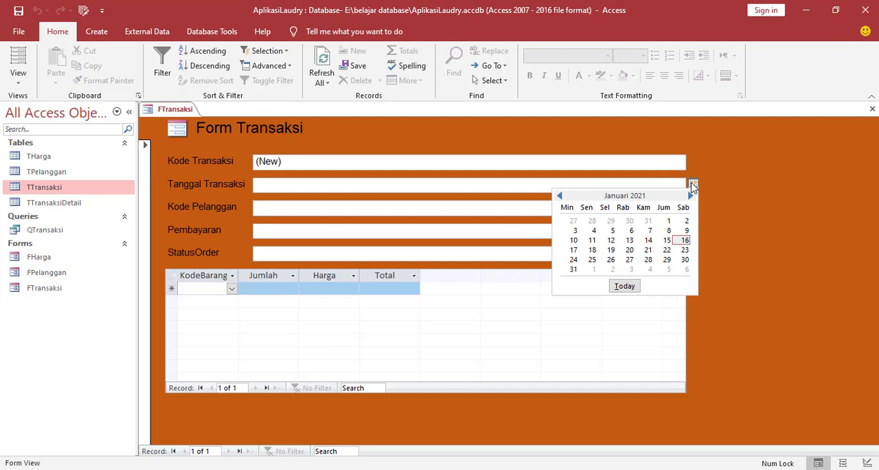
left_click(685, 241)
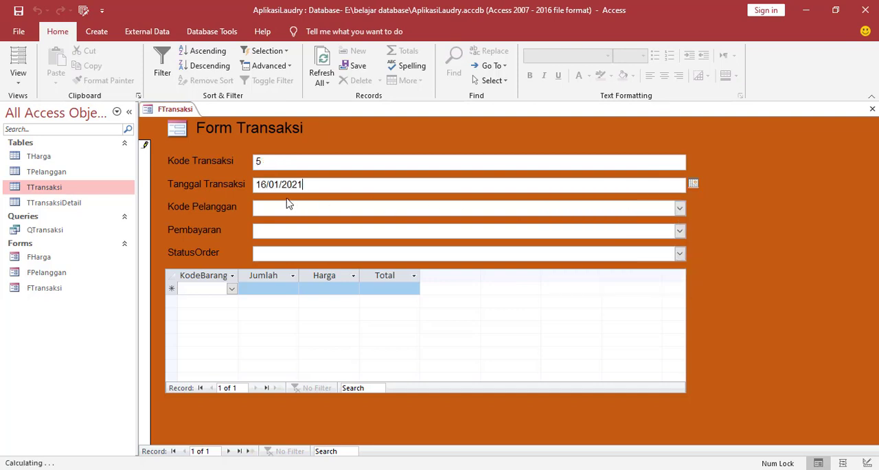
left_click(679, 209)
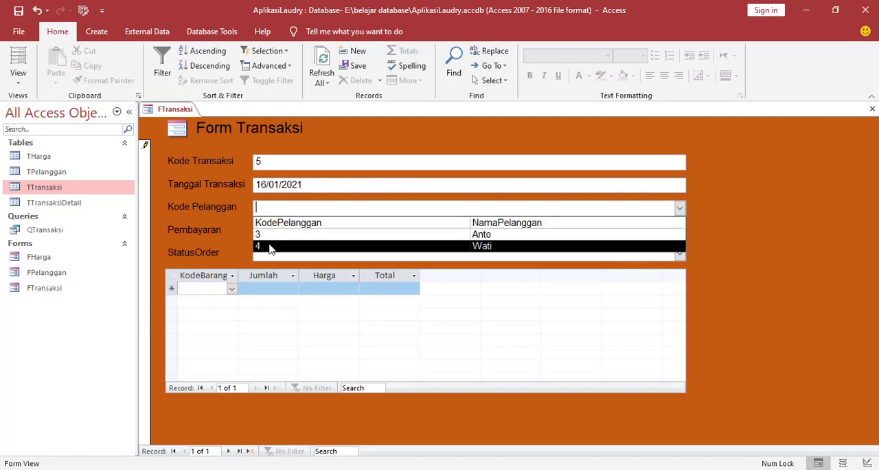
left_click(503, 240)
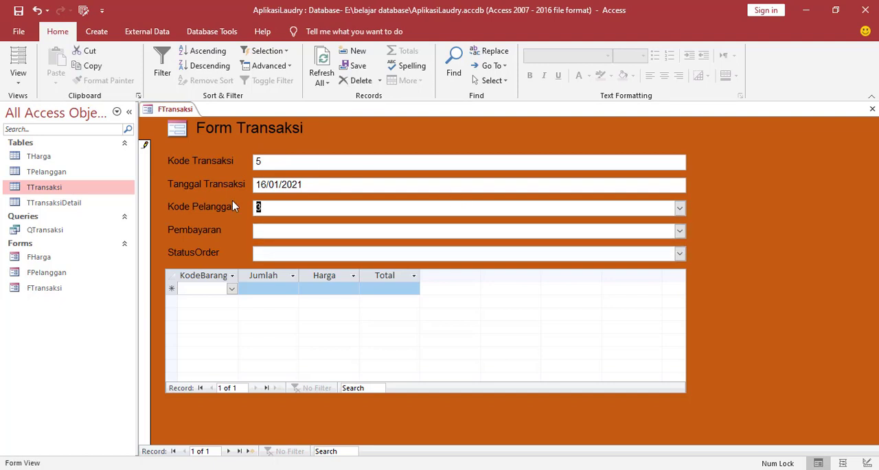
Set the transaction's Pembayaran to Belum Lunas and its StatusOrder to Masih dalam Proses.
left_click(680, 230)
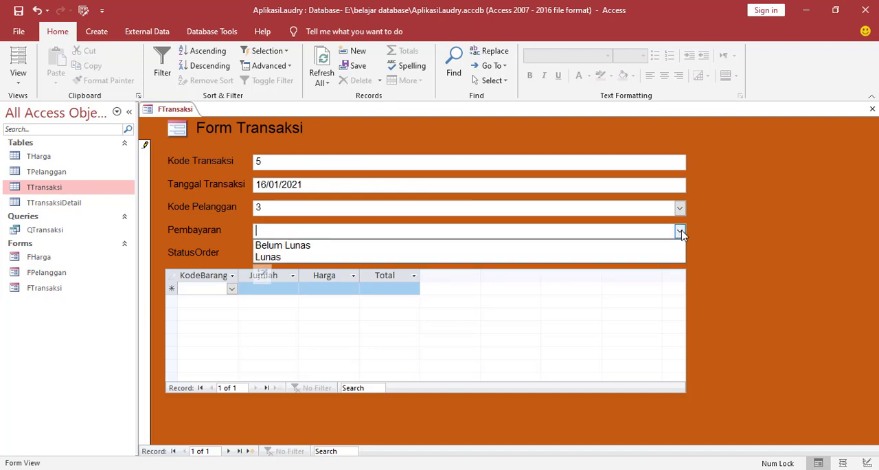
left_click(337, 247)
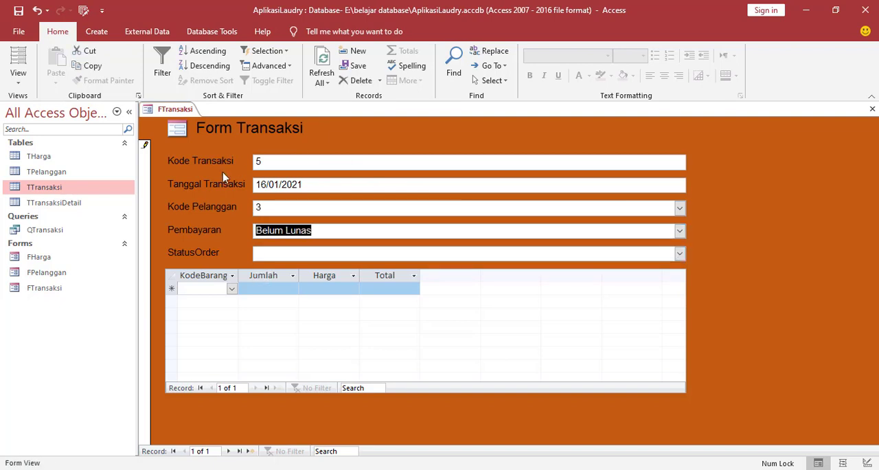
left_click(679, 253)
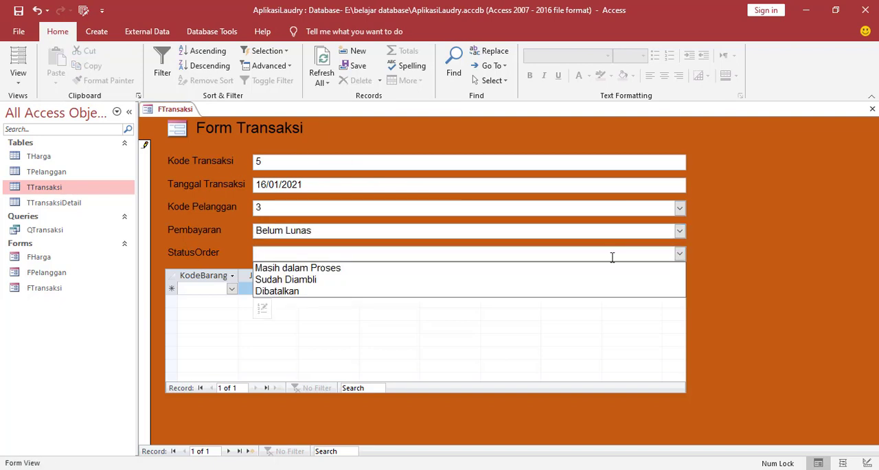
left_click(339, 268)
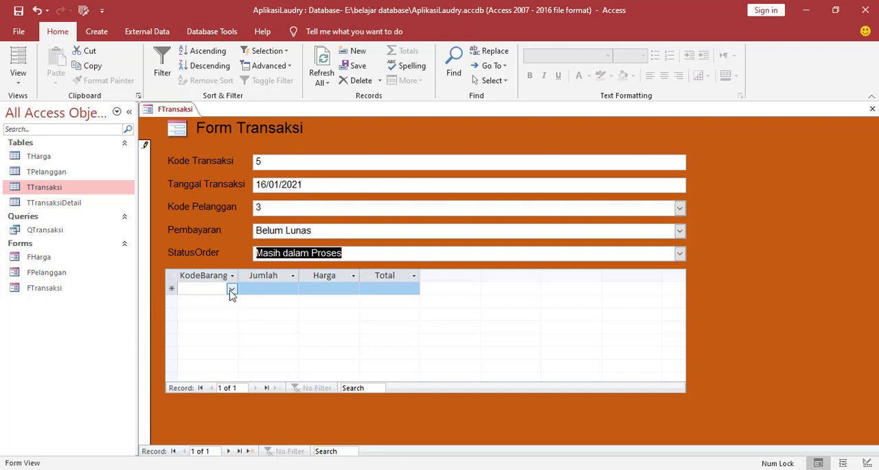
Widen the subform's KodeBarang column to more than double its width so item codes and names fit.
left_click(231, 290)
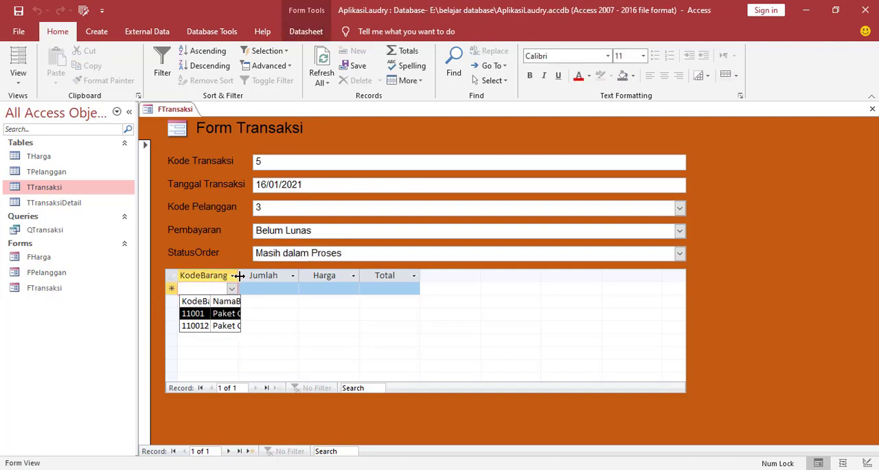
left_click_drag(239, 275, 244, 275)
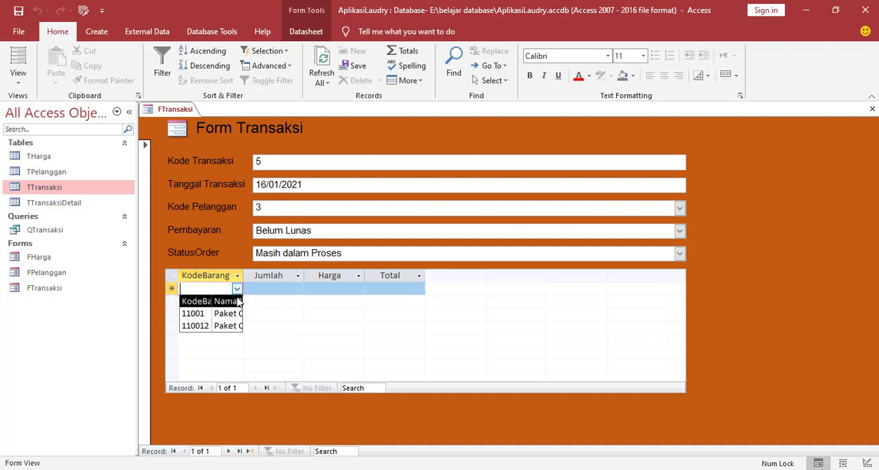
left_click_drag(243, 280, 337, 283)
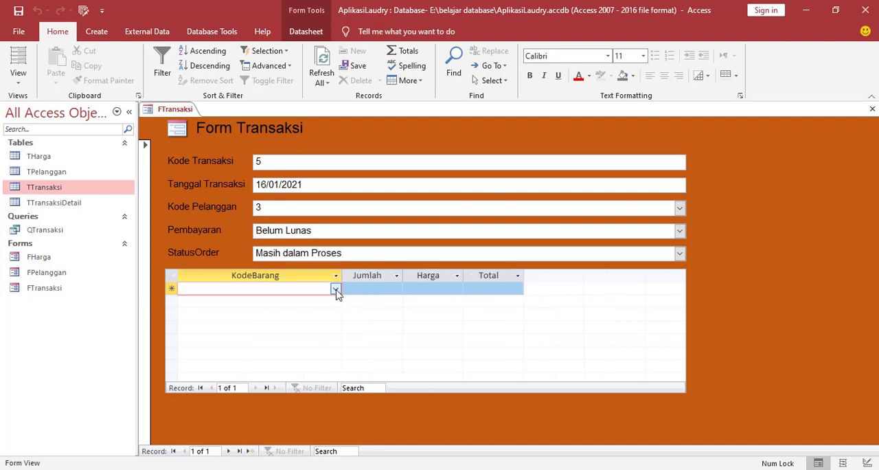
Add item 11001 (Paket Cuci Baju) to the transaction's subform with a Jumlah of 5.
left_click(335, 288)
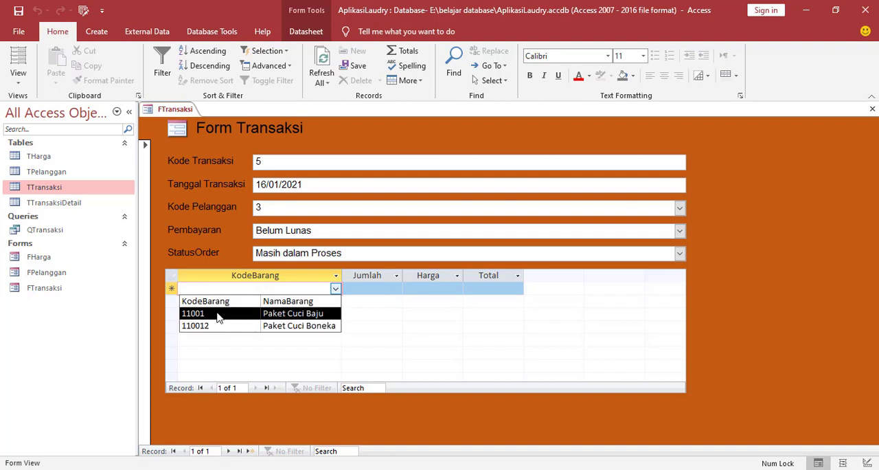
left_click(297, 319)
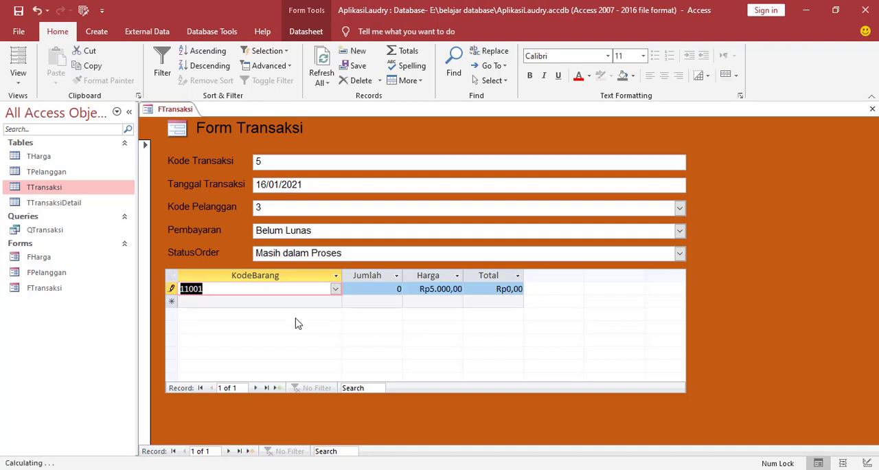
double_click(394, 291)
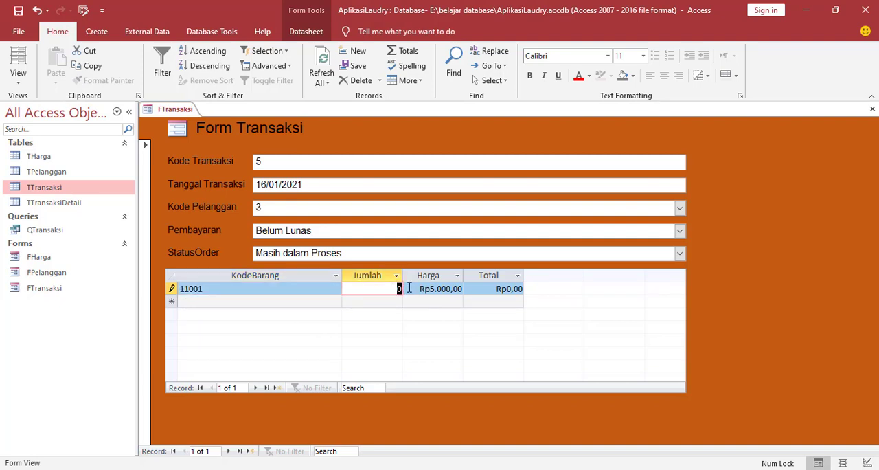
type("5")
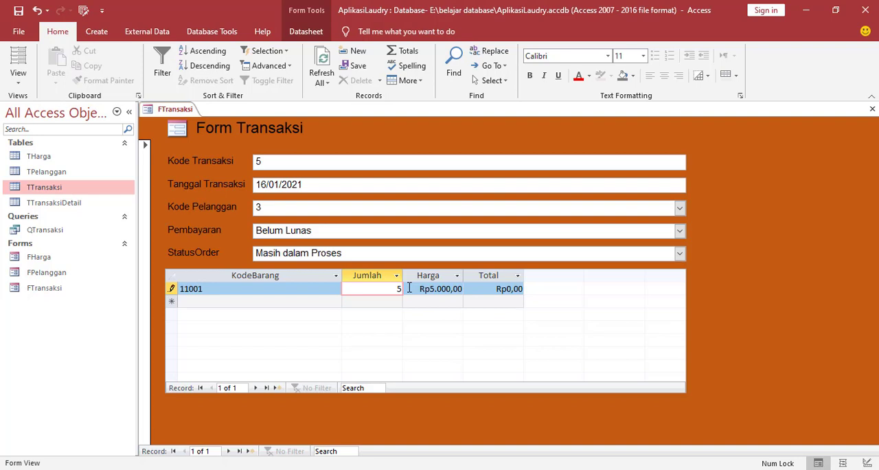
left_click(483, 289)
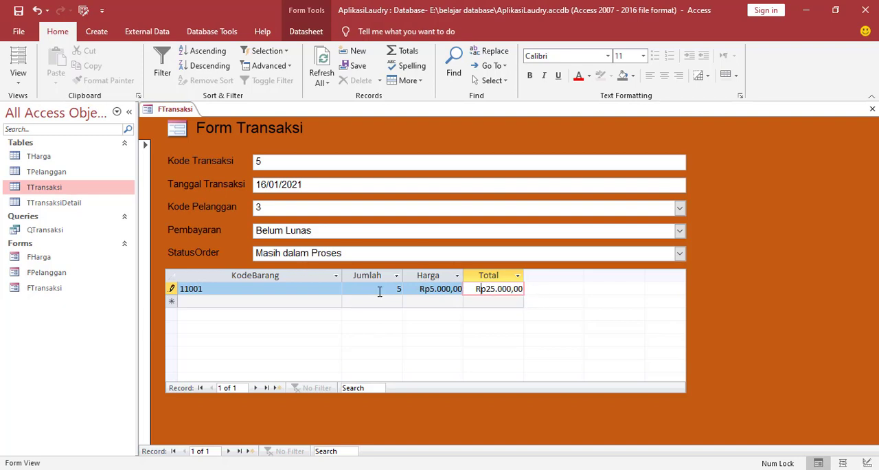
Add item 110012 (Paket Cuci Boneka) on the subform's second row with a Jumlah of 2.
left_click(254, 302)
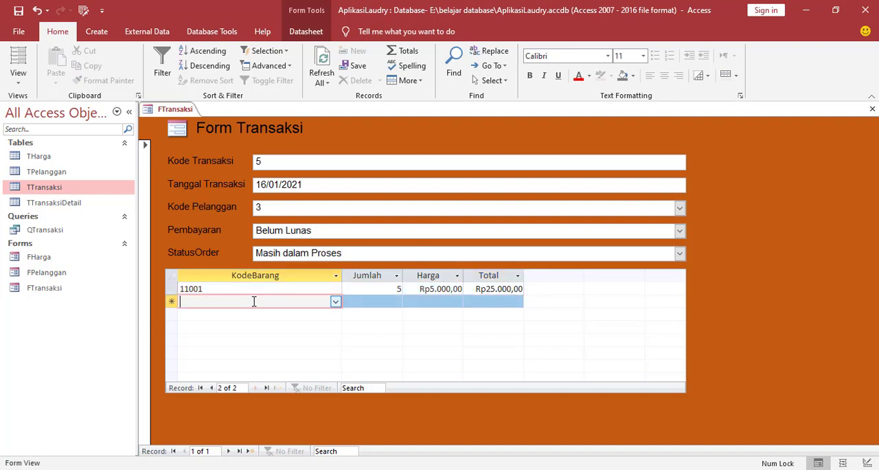
left_click(335, 302)
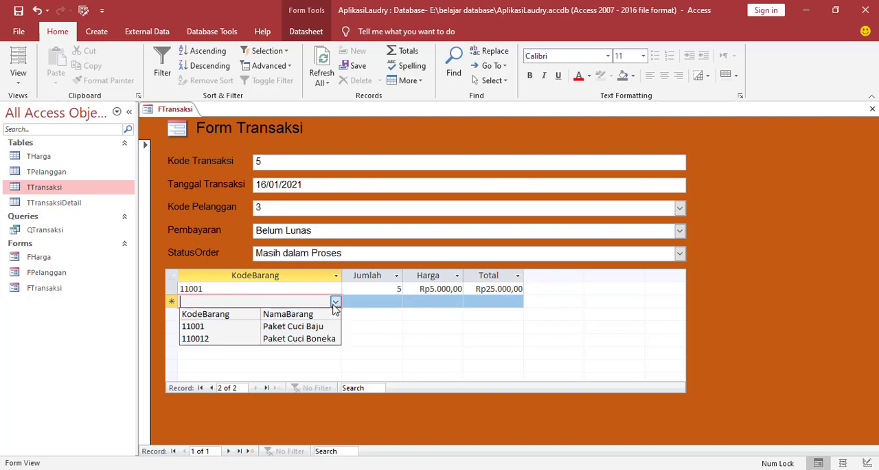
left_click(298, 338)
left_click(381, 303)
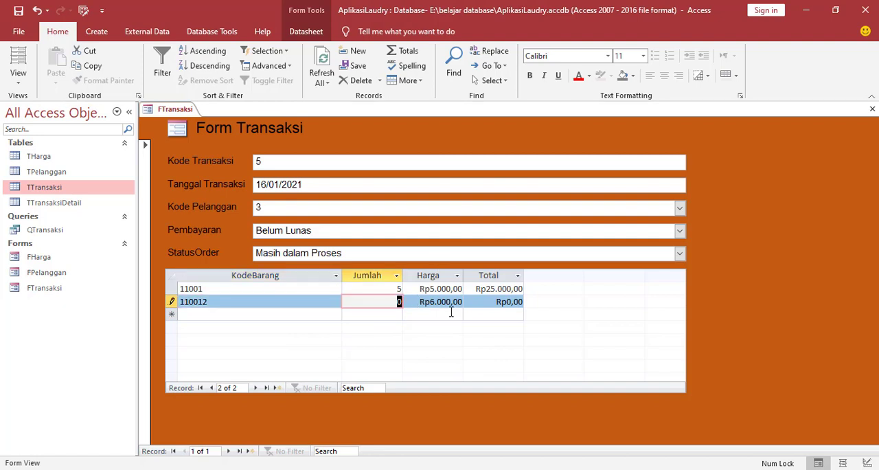
type("2")
left_click(488, 302)
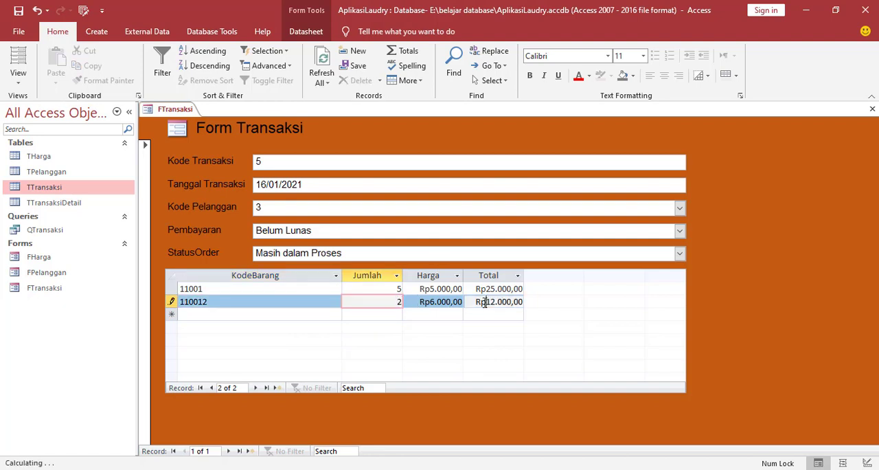
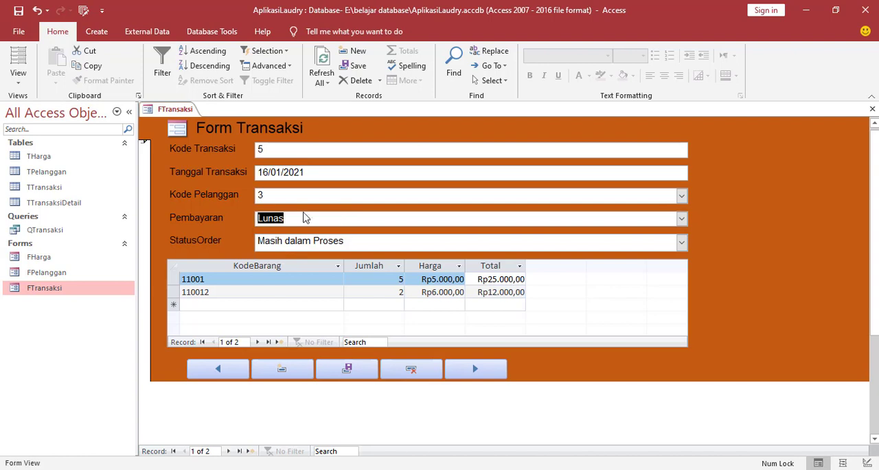
Set the transaction's StatusOrder to Sudah Diambli and save the record.
left_click(681, 242)
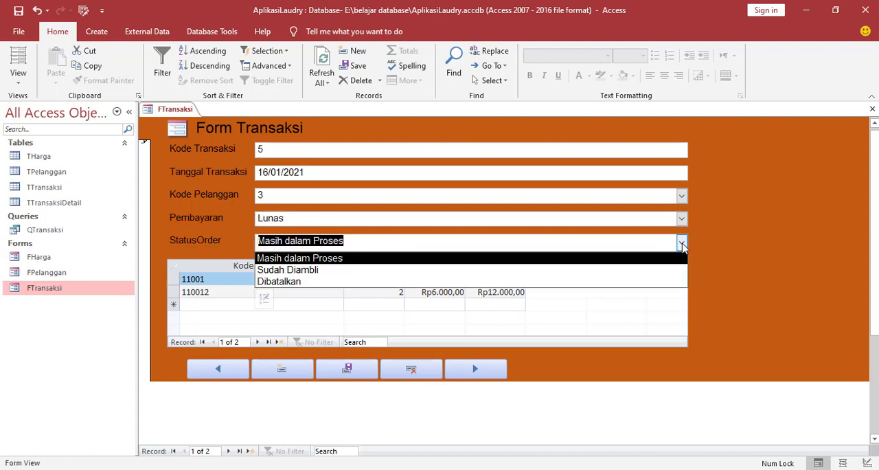
left_click(307, 270)
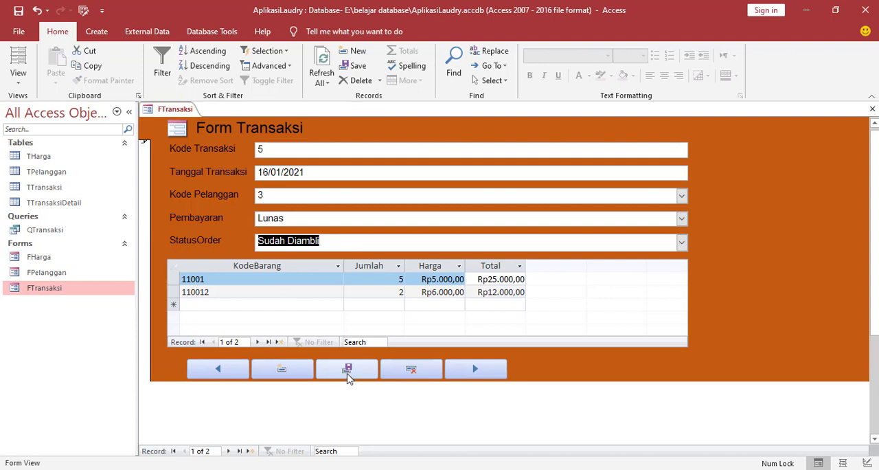
left_click(347, 374)
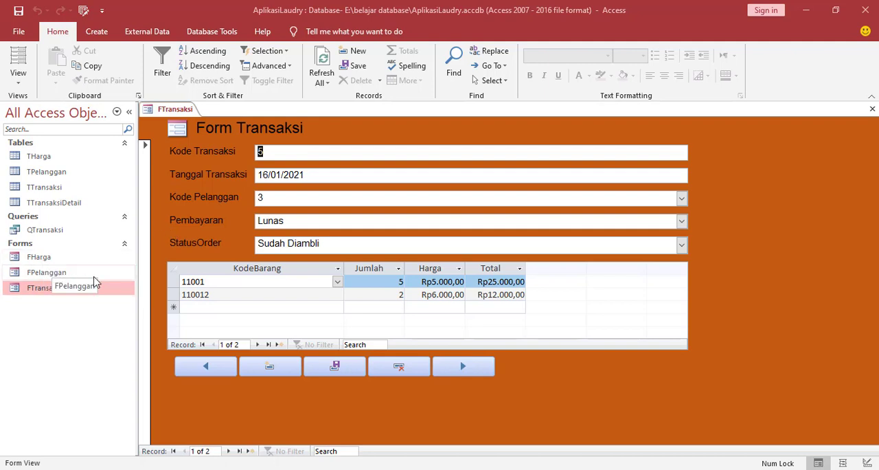
Close the transaction form and start a new query design containing the tables THarga, TPelanggan, TTransaksi and TTransaksiDetail.
right_click(172, 116)
left_click(187, 136)
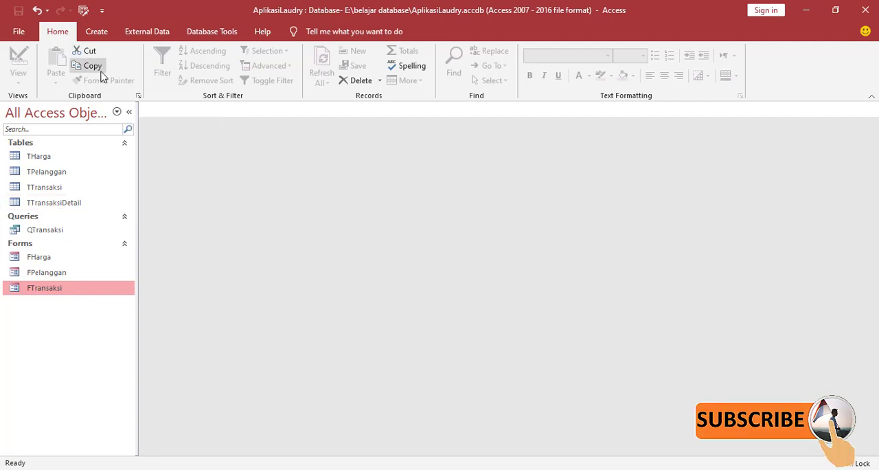
left_click(103, 33)
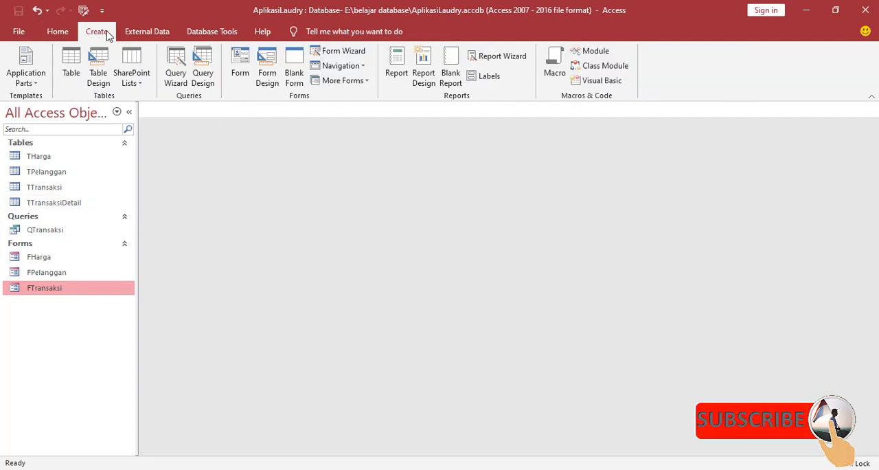
left_click(205, 72)
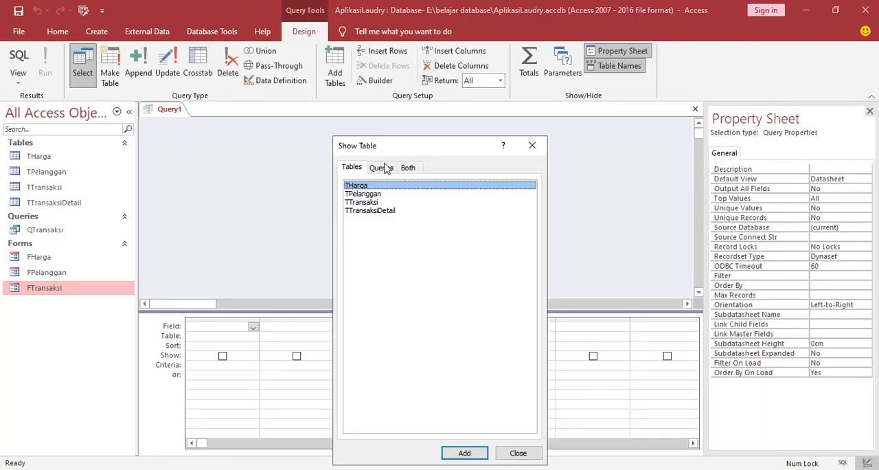
left_click(372, 211, "shift")
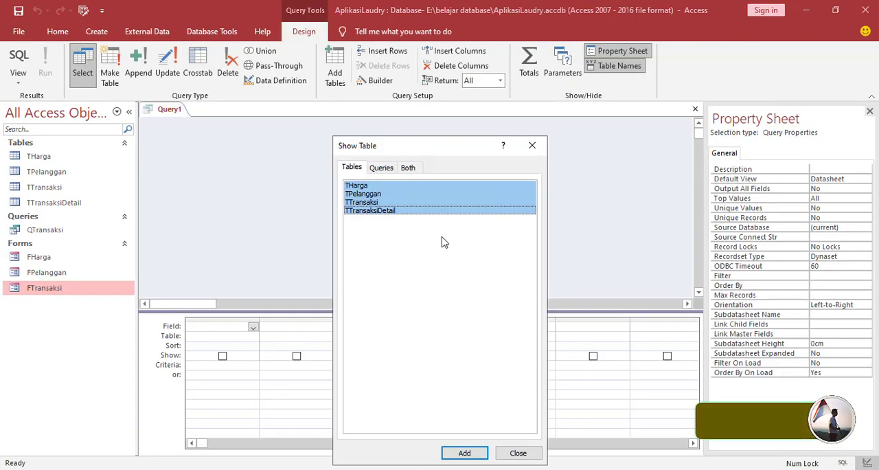
left_click(464, 452)
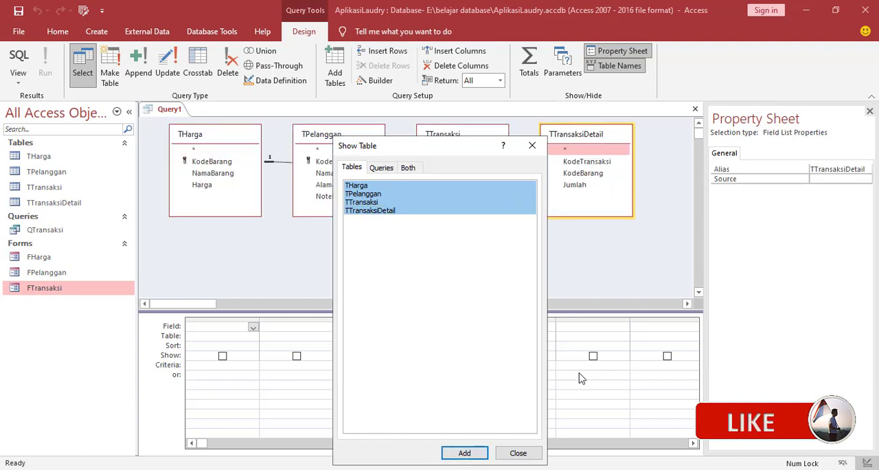
left_click(518, 453)
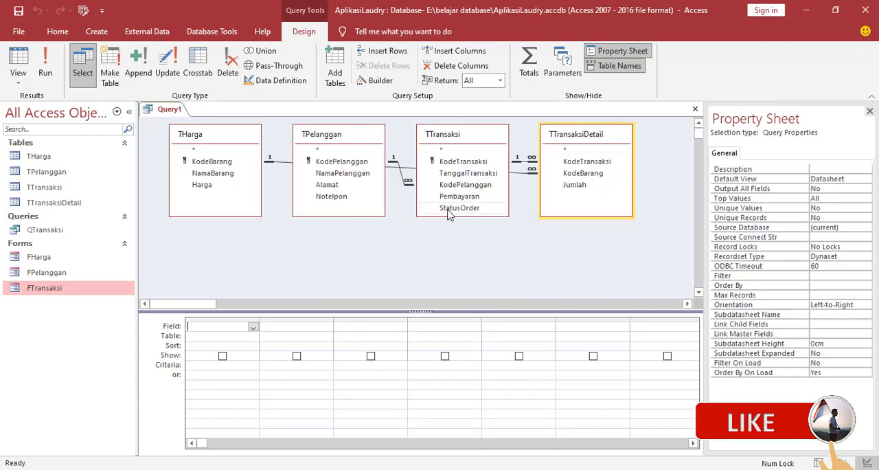
Add the KodeTransaksi field from TTransaksi as the query's first column.
left_click(216, 336)
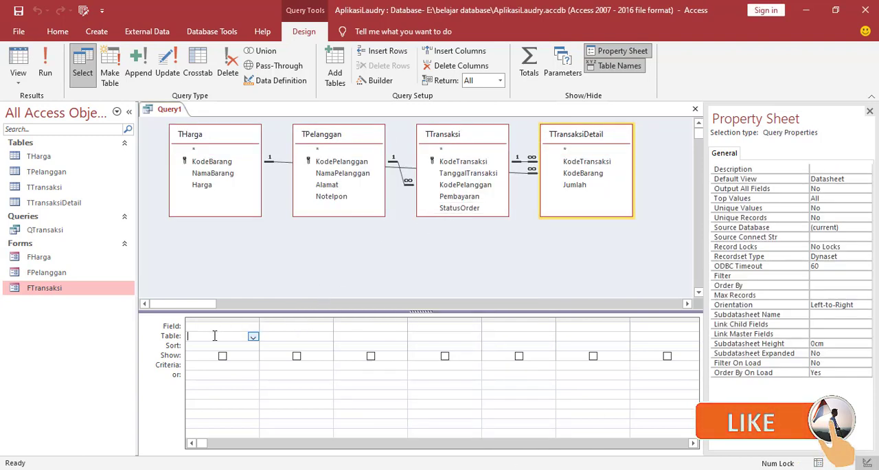
left_click(252, 337)
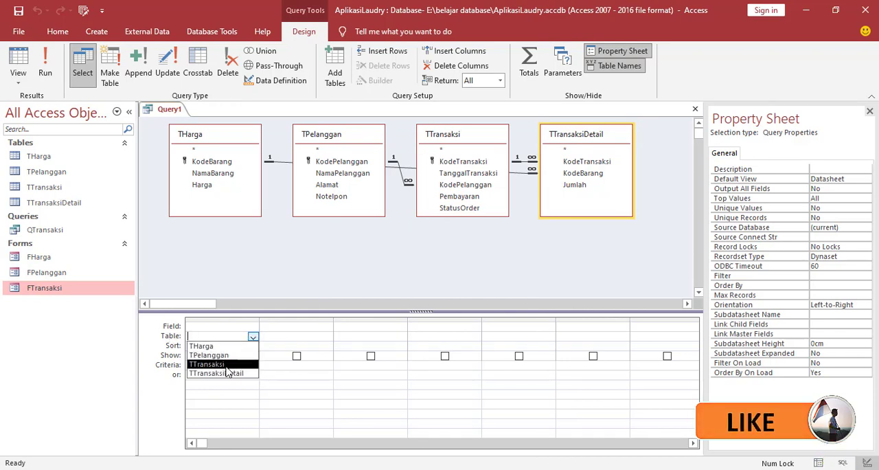
left_click(237, 363)
left_click(252, 328)
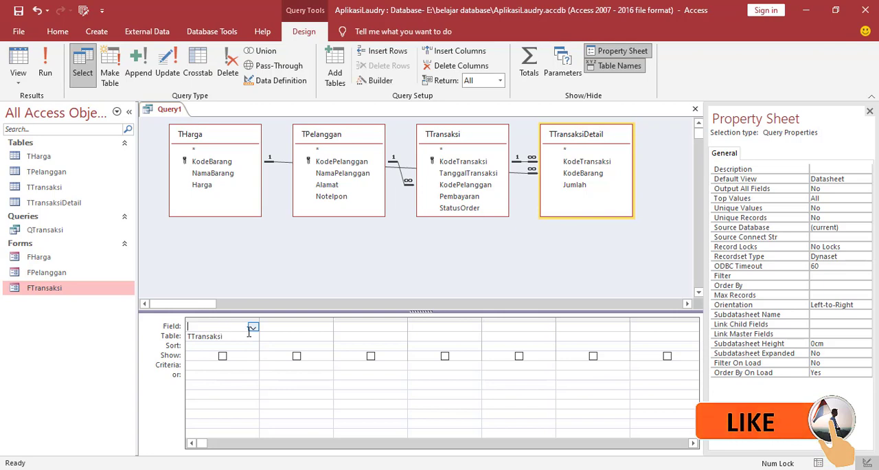
left_click(253, 328)
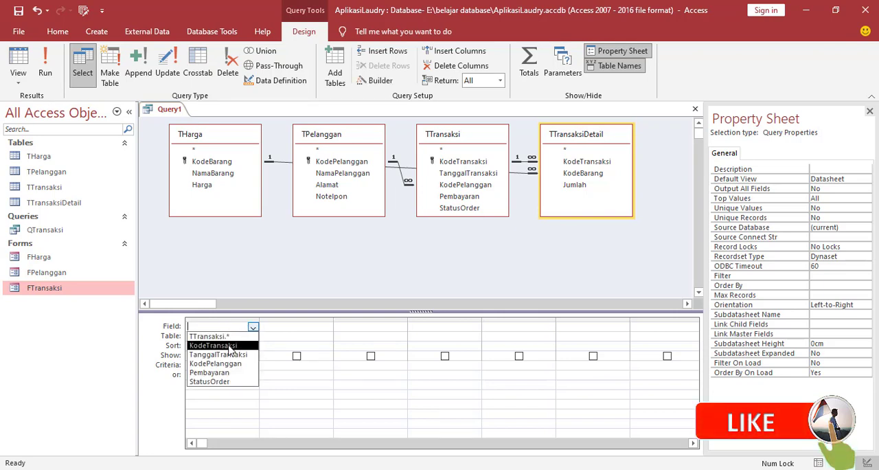
left_click(230, 348)
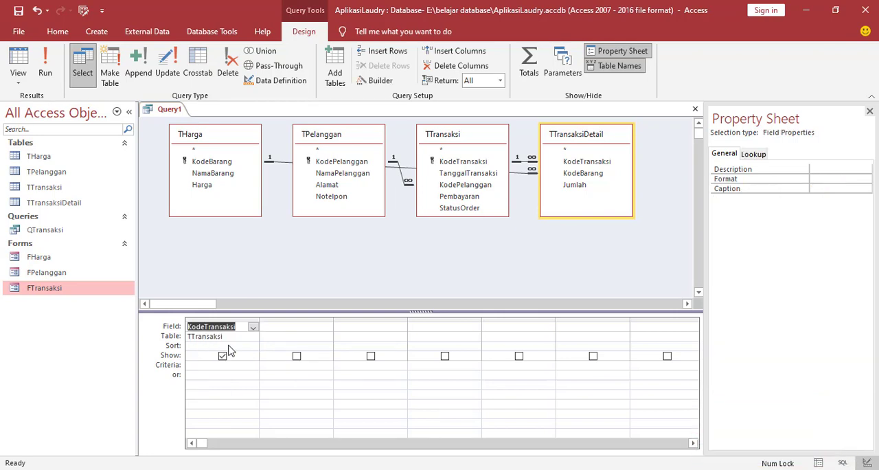
Add the TanggalTransaksi field from TTransaksi as the query's second column.
left_click(281, 336)
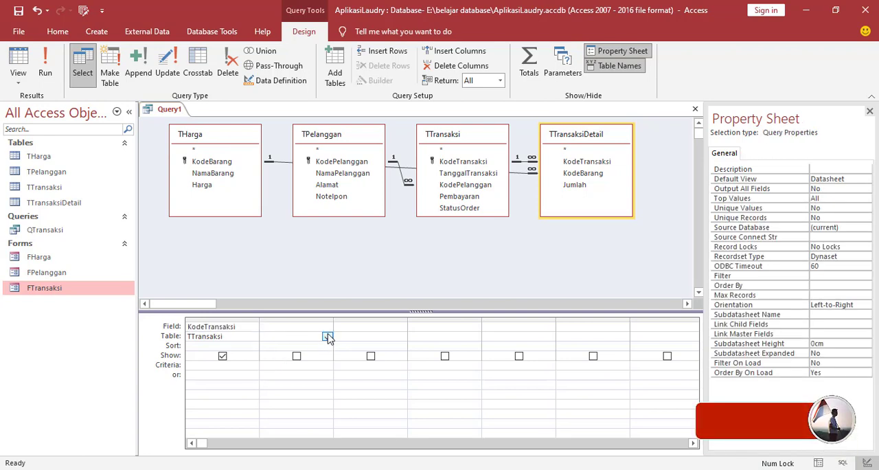
left_click(327, 336)
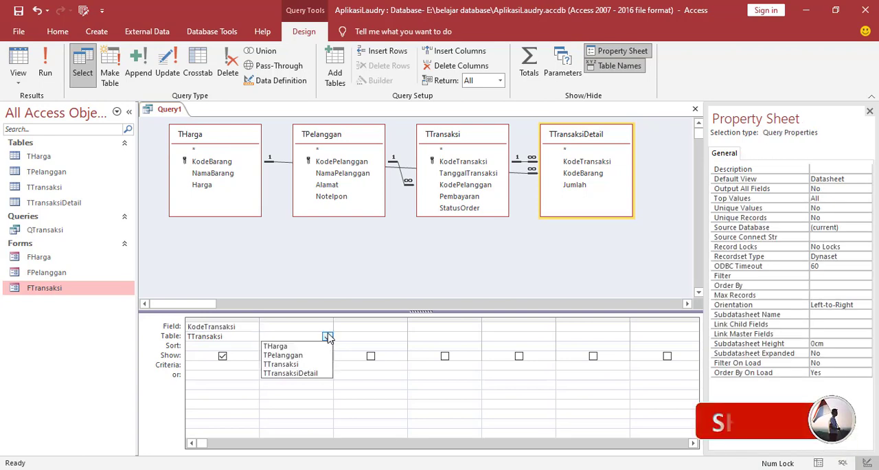
left_click(287, 371)
left_click(290, 326)
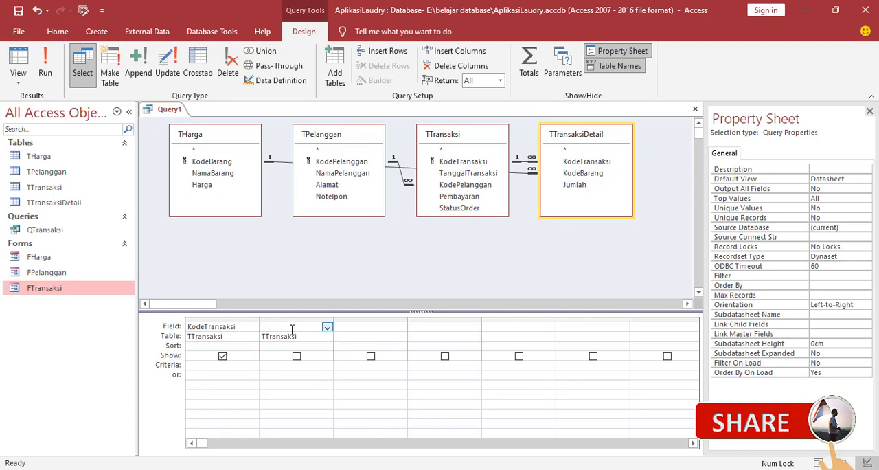
left_click(328, 328)
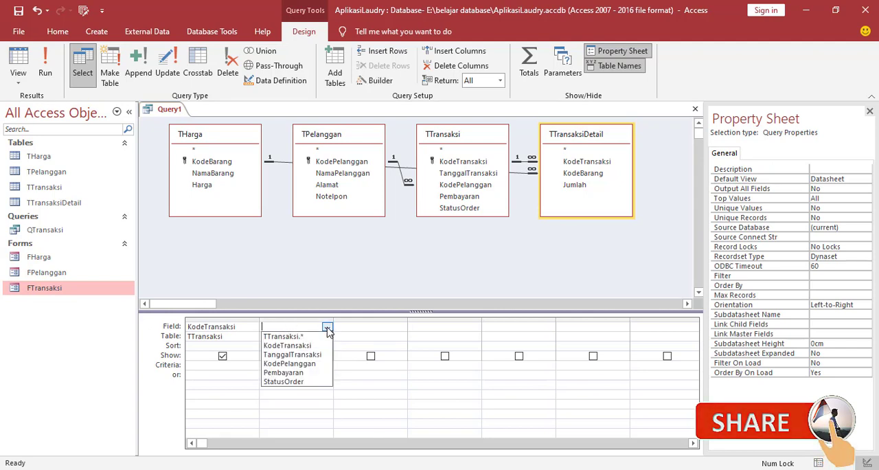
left_click(297, 354)
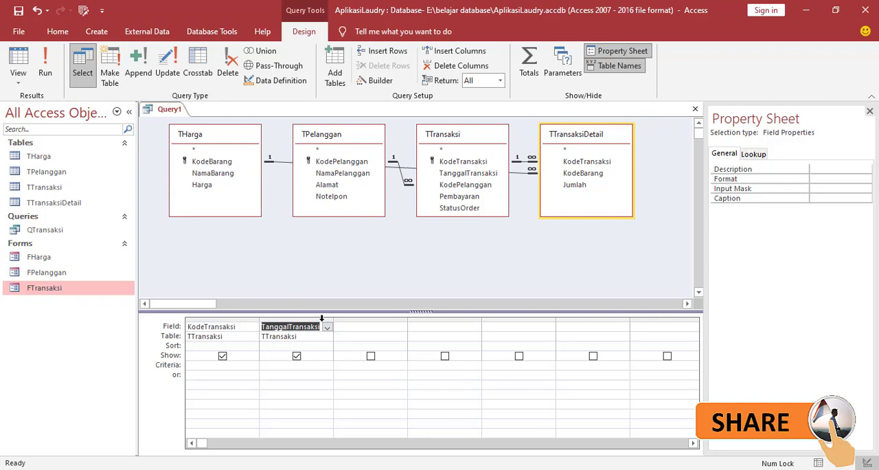
Add the NamaPelanggan field from TPelanggan as the query's third column.
left_click(360, 337)
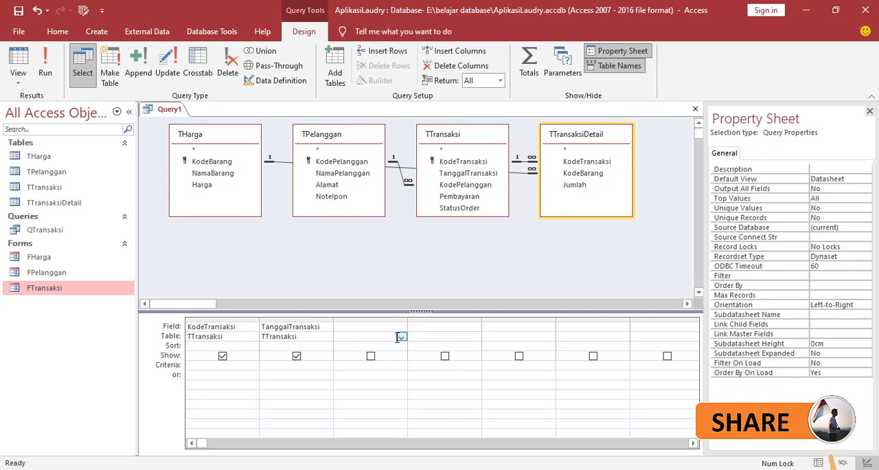
left_click(402, 337)
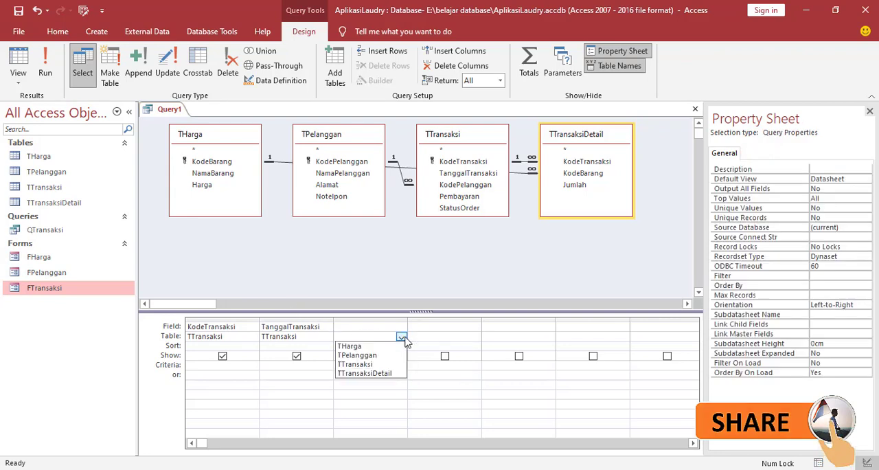
left_click(370, 356)
left_click(366, 326)
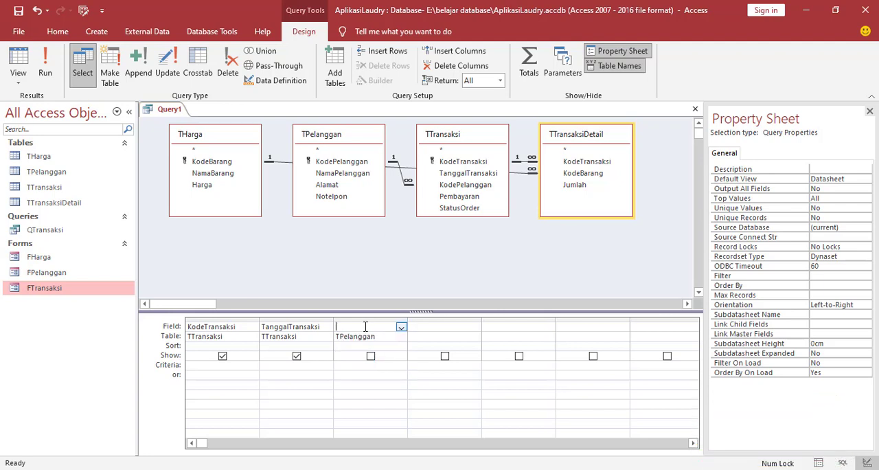
left_click(401, 329)
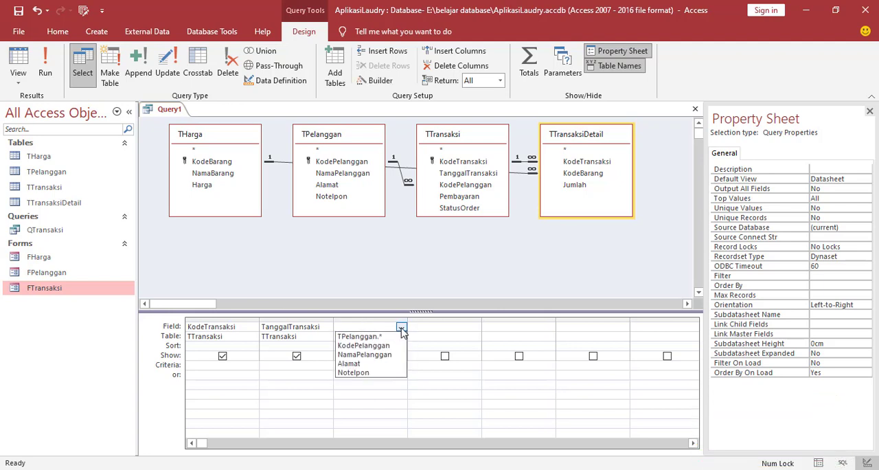
left_click(356, 355)
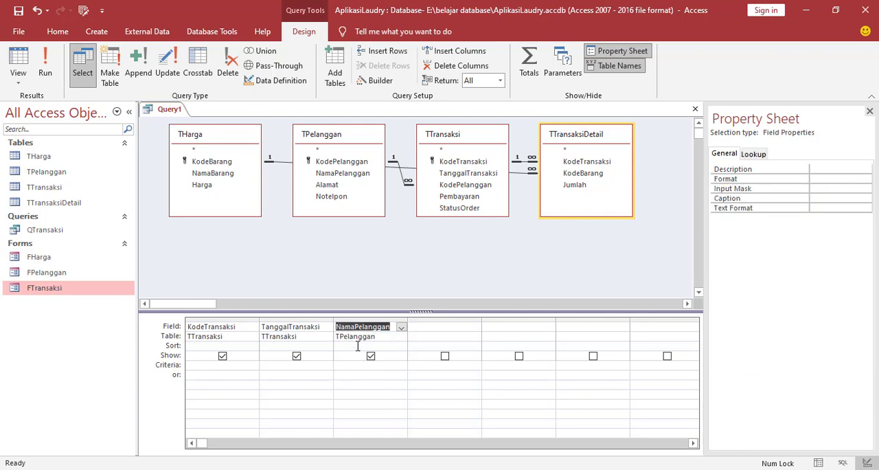
Add the NamaBarang field from THarga as the query's fourth column.
left_click(428, 335)
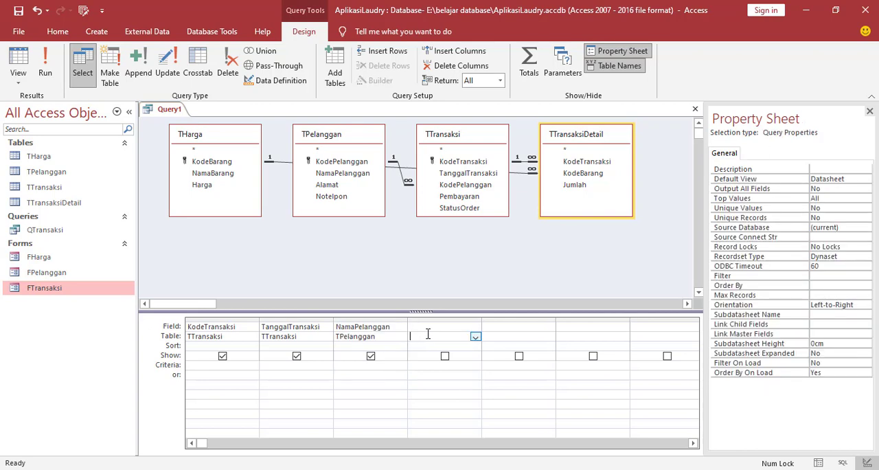
left_click(475, 337)
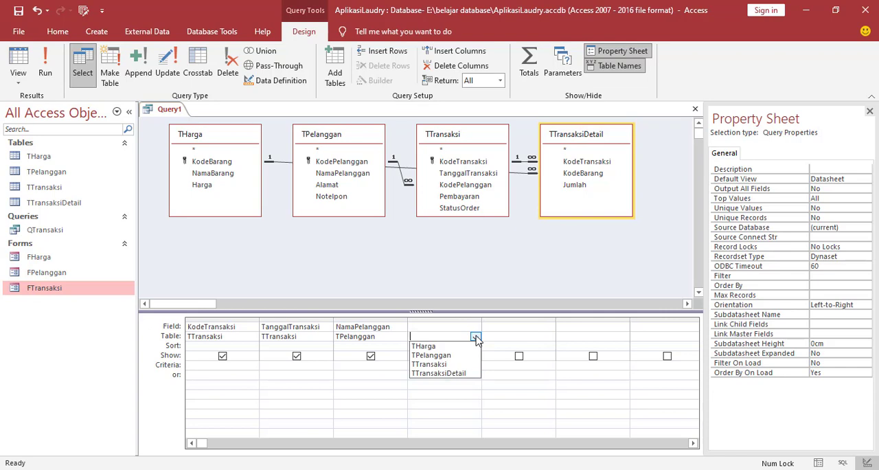
left_click(429, 347)
left_click(444, 326)
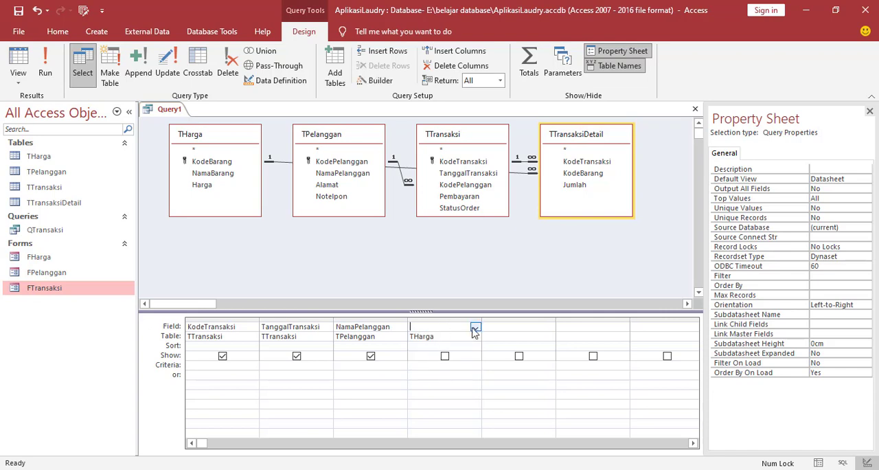
left_click(474, 328)
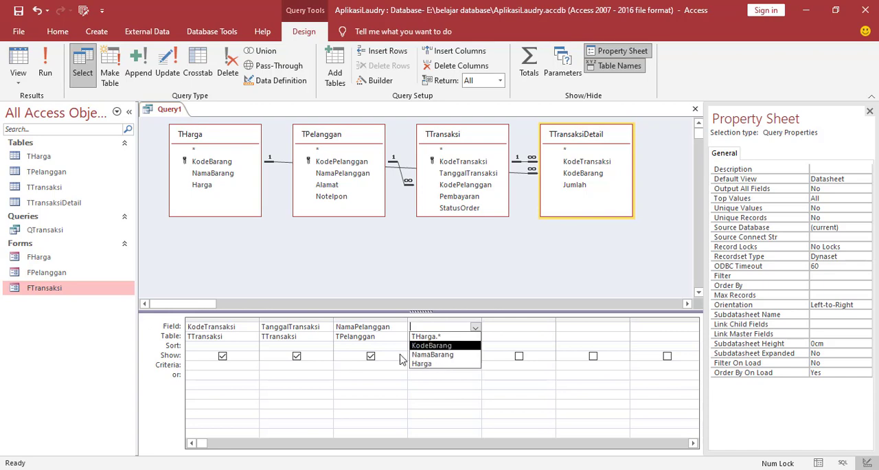
left_click(432, 355)
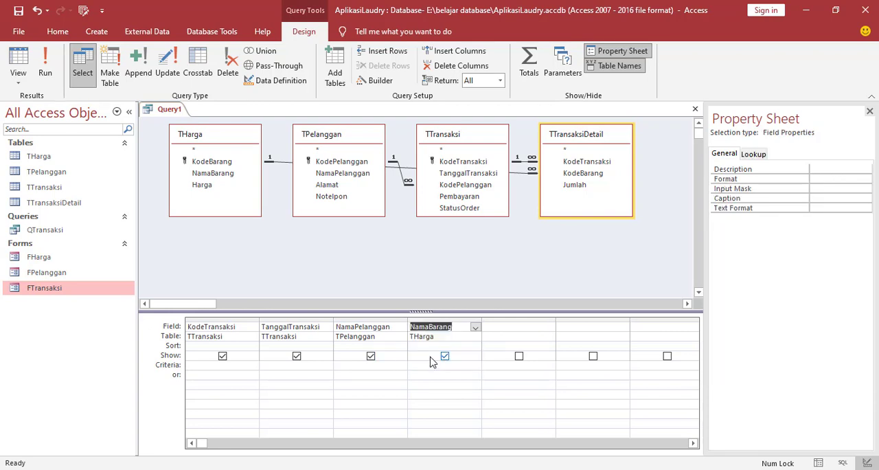
Add the Pembayaran field from TTransaksi as the query's fifth column.
left_click(507, 337)
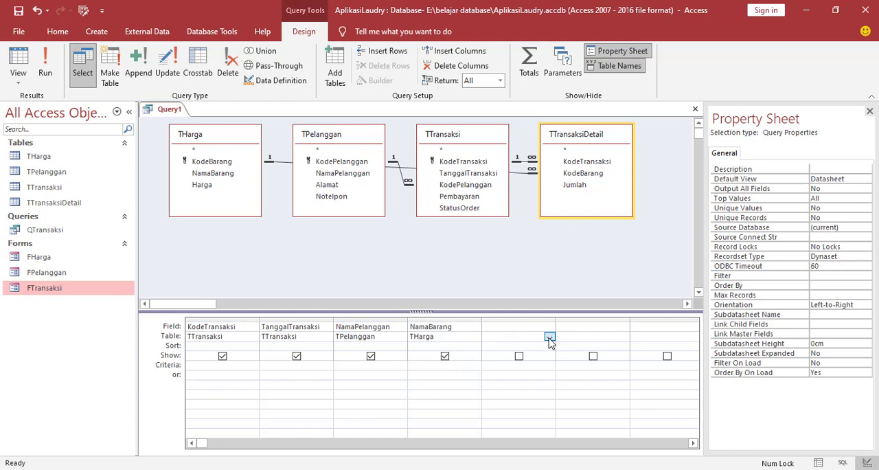
left_click(549, 337)
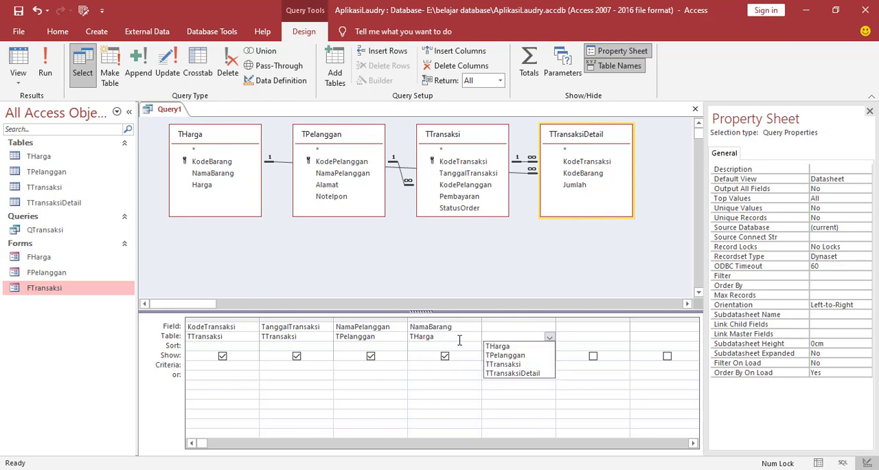
left_click(518, 364)
left_click(549, 327)
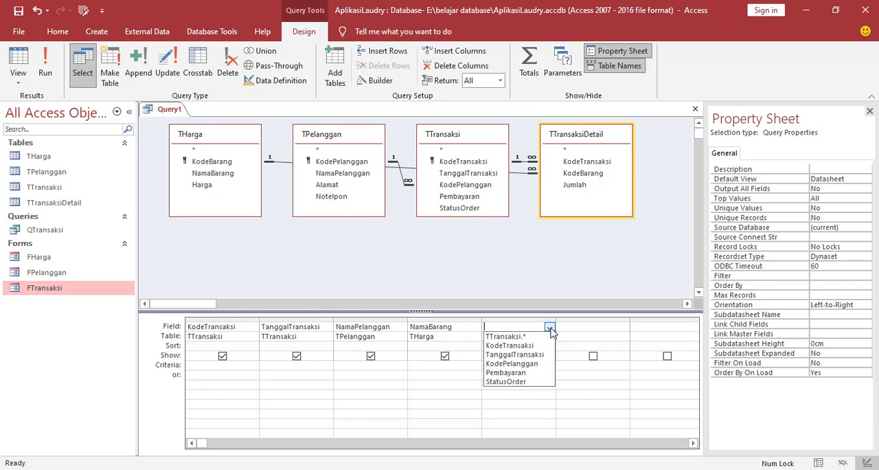
left_click(503, 375)
Add the StatusOrder field from TTransaksi as the query's sixth column.
left_click(591, 336)
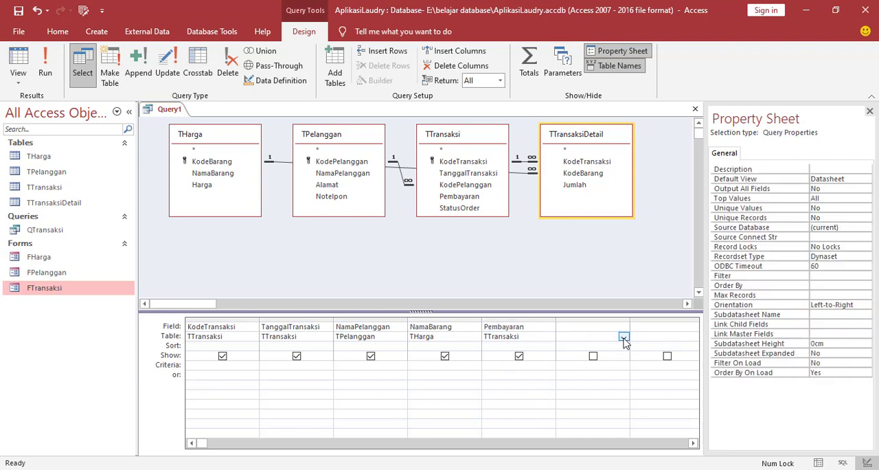
left_click(623, 338)
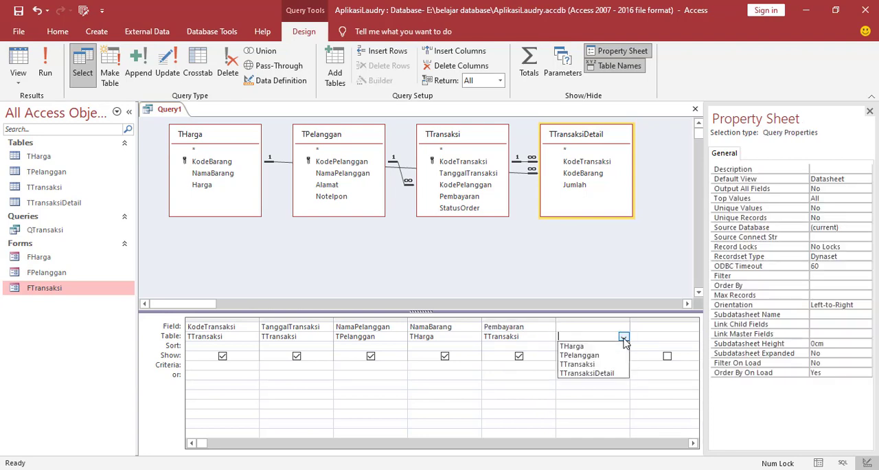
left_click(584, 366)
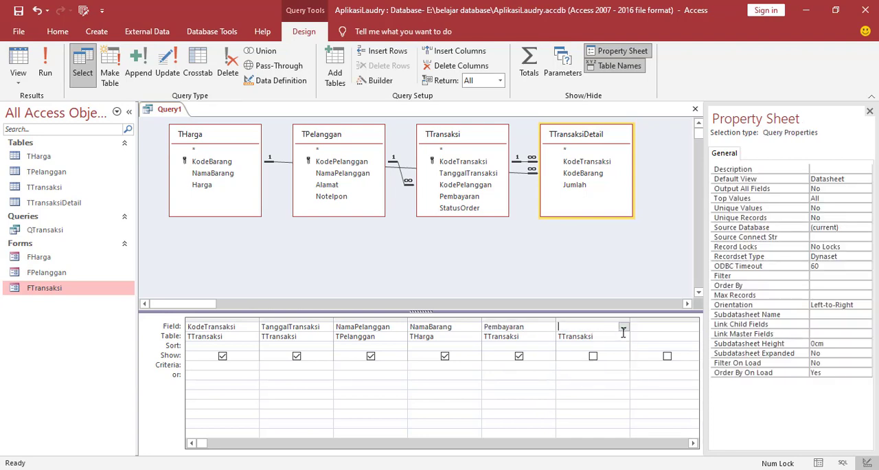
left_click(622, 329)
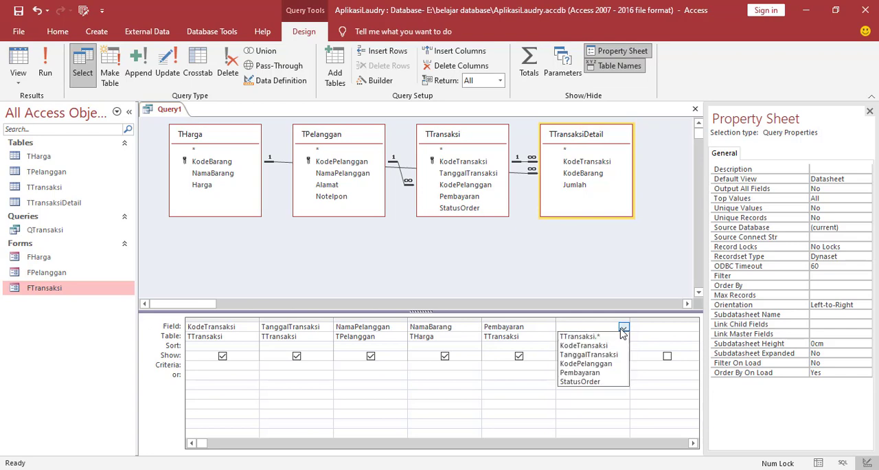
left_click(578, 381)
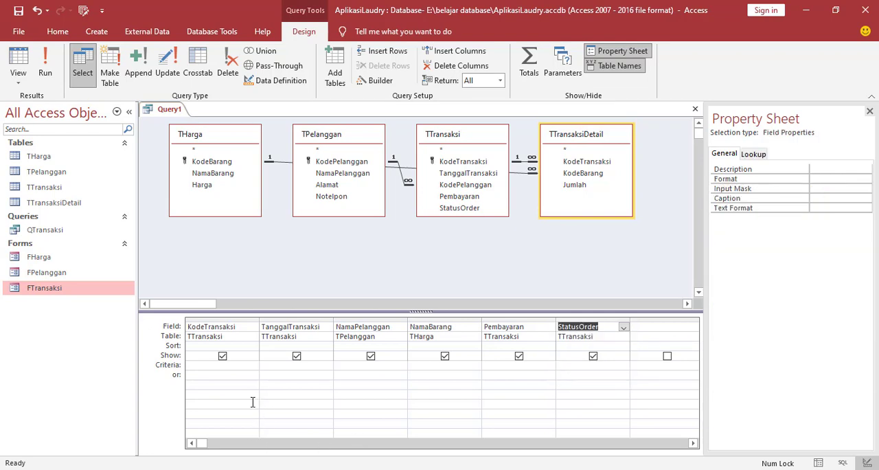
Add the Harga field from THarga as the query's seventh column.
left_click(647, 335)
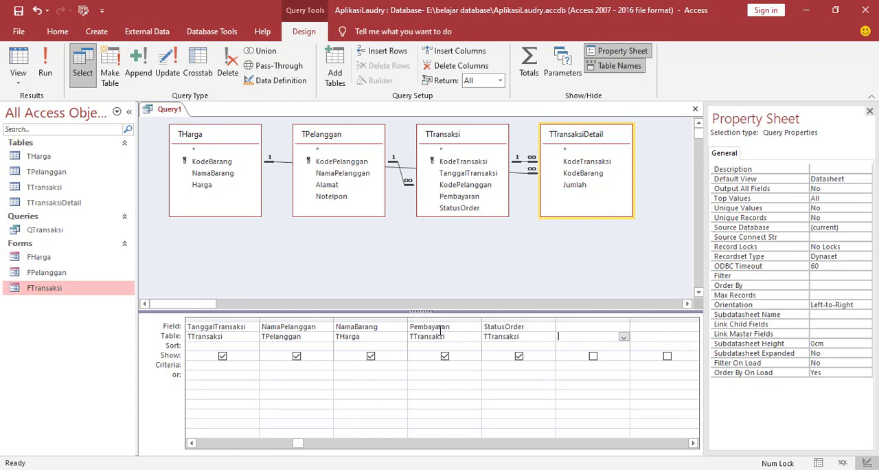
left_click(622, 337)
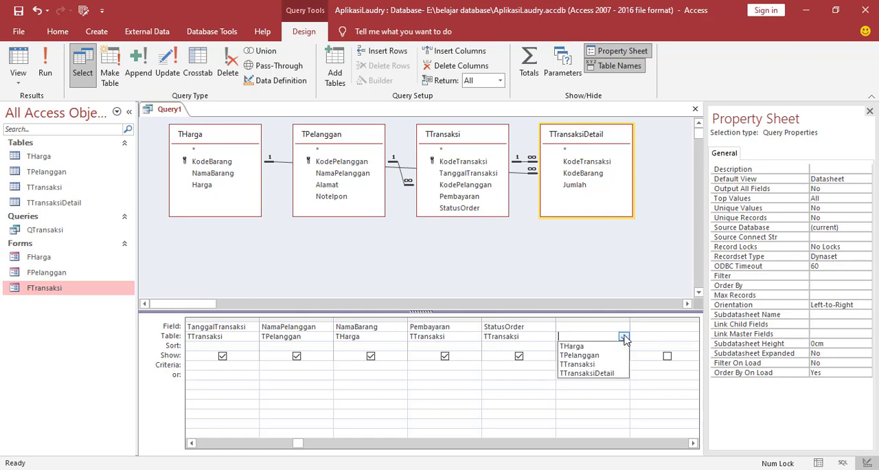
left_click(583, 346)
left_click(579, 328)
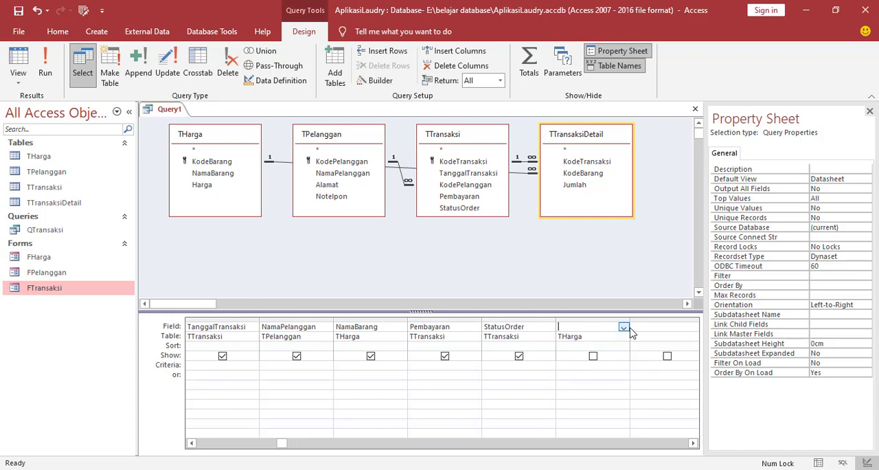
left_click(623, 326)
left_click(570, 364)
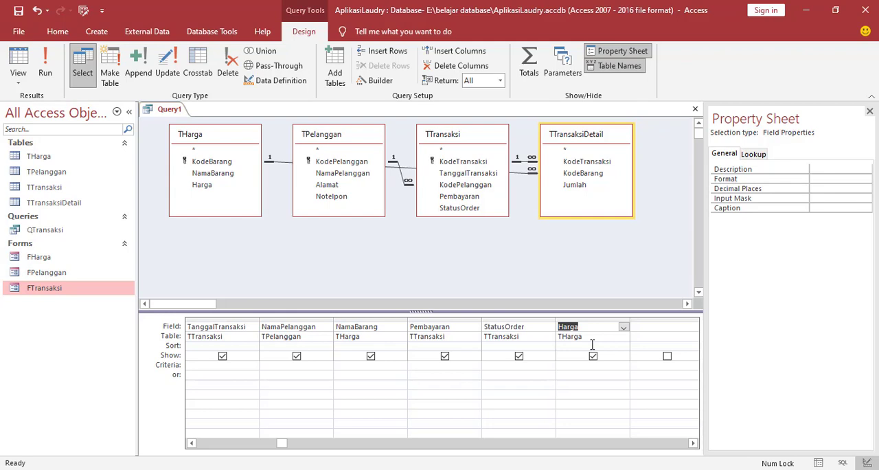
Add the Jumlah field from TTransaksiDetail as the query's eighth column.
left_click(659, 335)
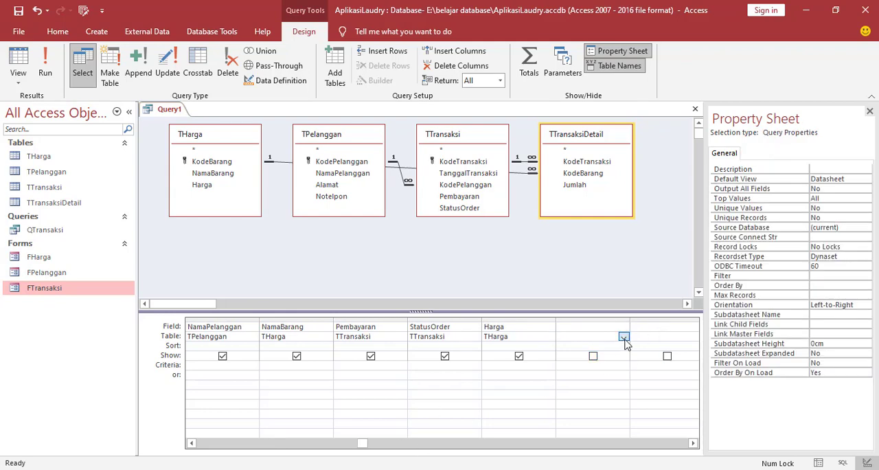
left_click(622, 336)
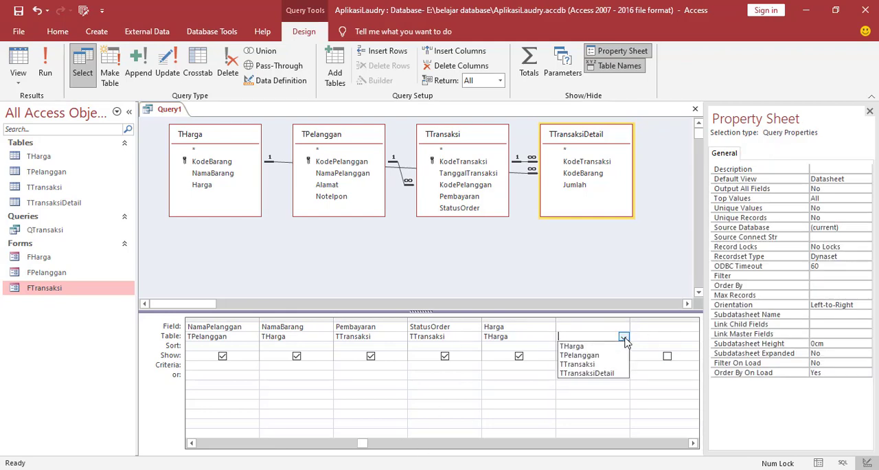
left_click(576, 374)
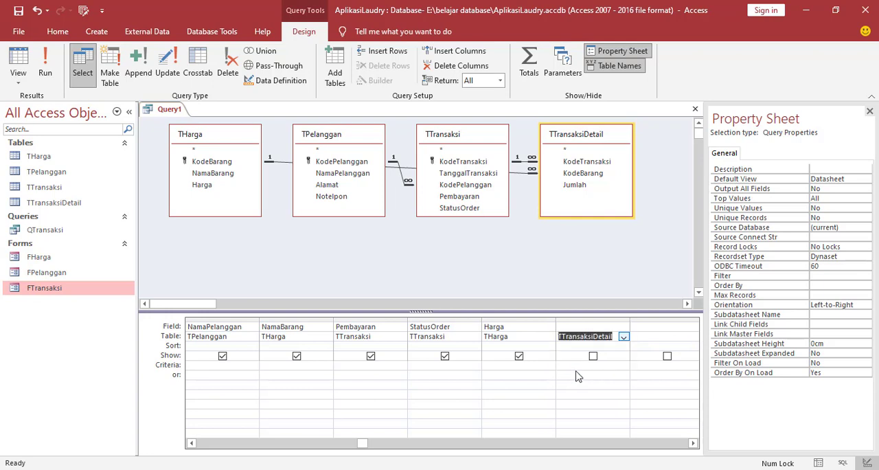
left_click(602, 326)
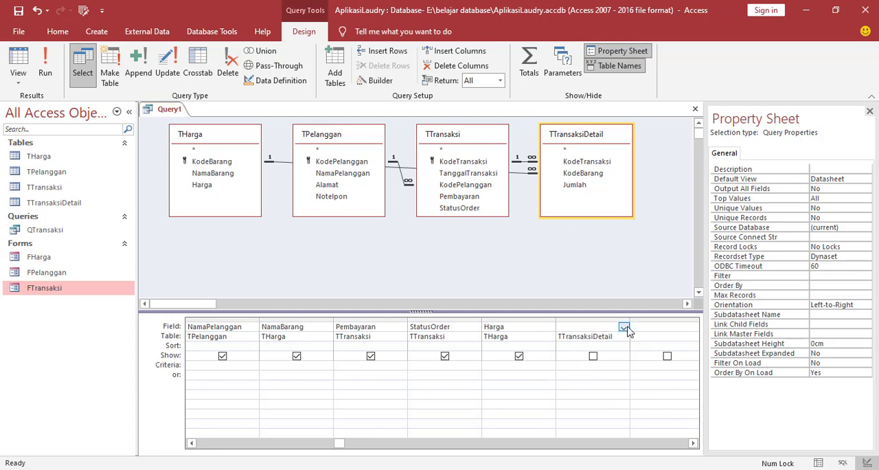
left_click(625, 328)
left_click(580, 366)
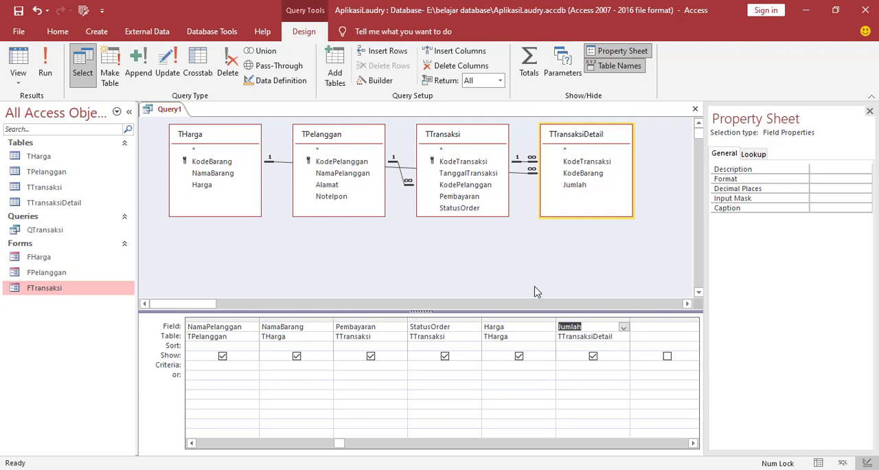
Build a calculated field in the query's ninth column with the expression Total:[Harga]*[Jumlah].
left_click(656, 327)
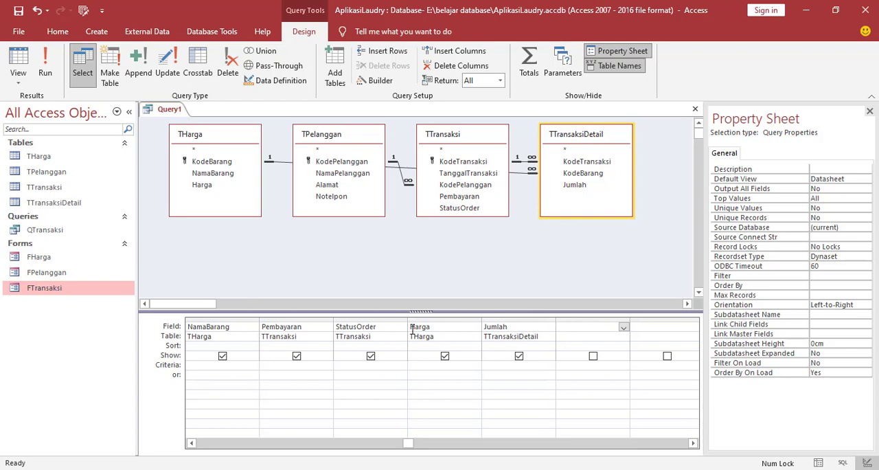
right_click(566, 326)
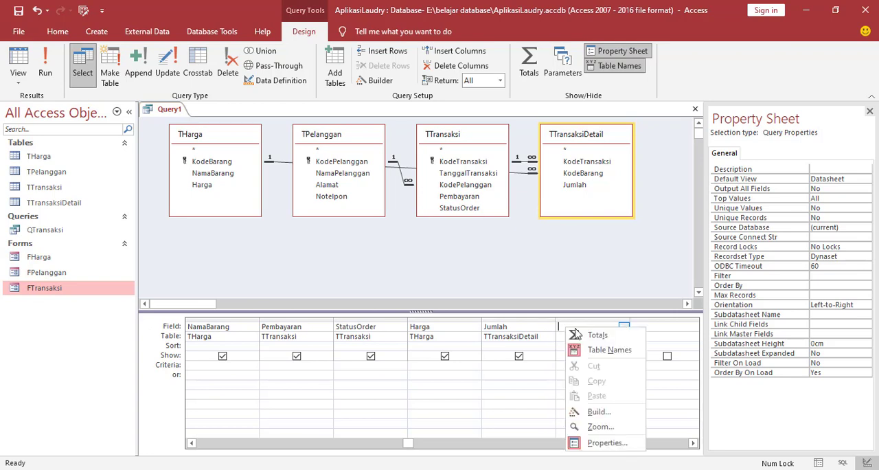
left_click(602, 412)
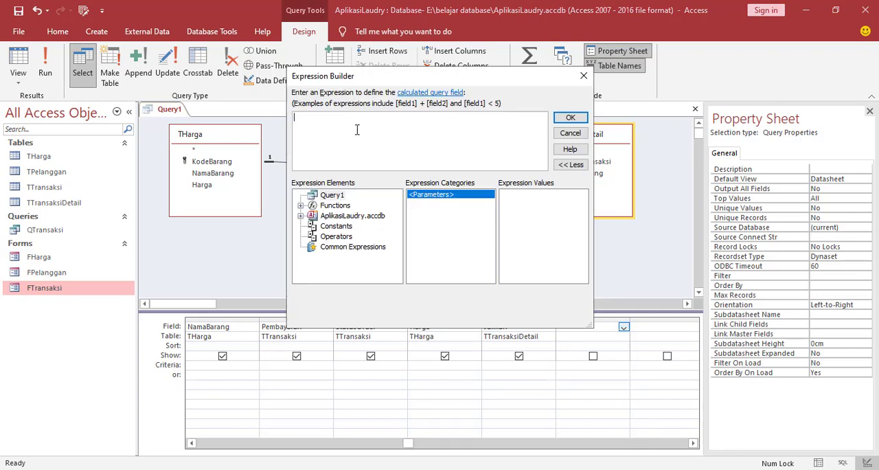
type("Tot")
type("al:[Harga")
left_click_drag(418, 77, 403, 26)
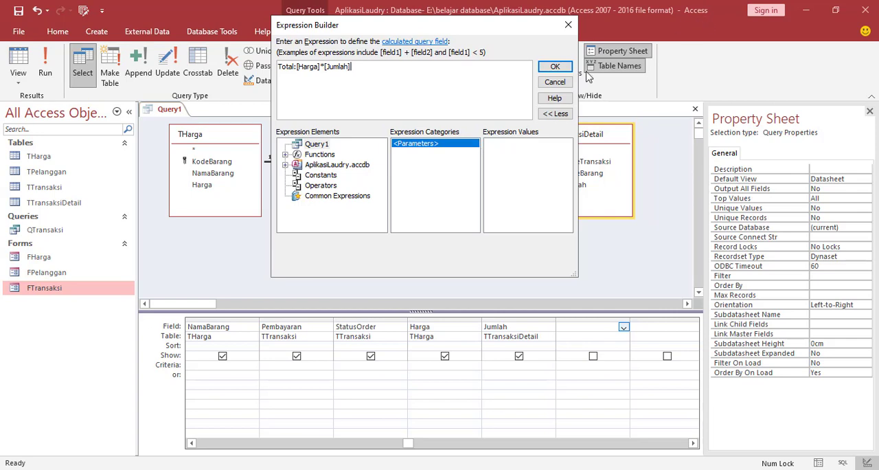
left_click(552, 69)
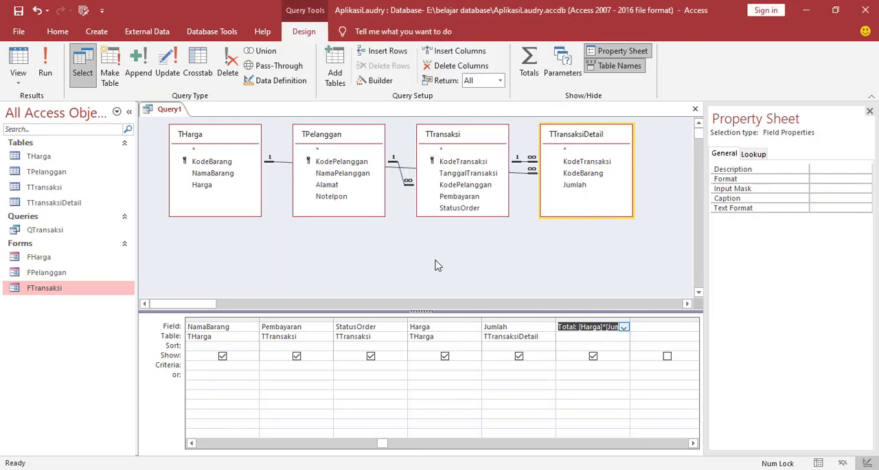
Save the query as QLaporan and close it.
right_click(172, 113)
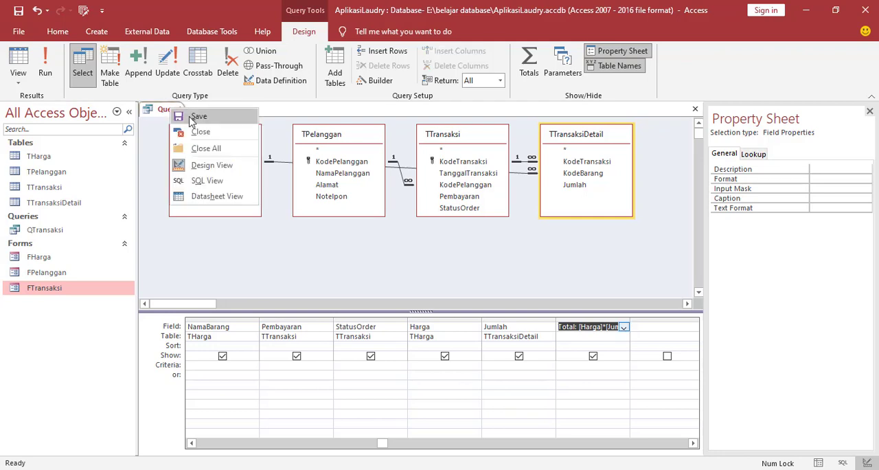
left_click(194, 118)
left_click_drag(388, 169, 367, 172)
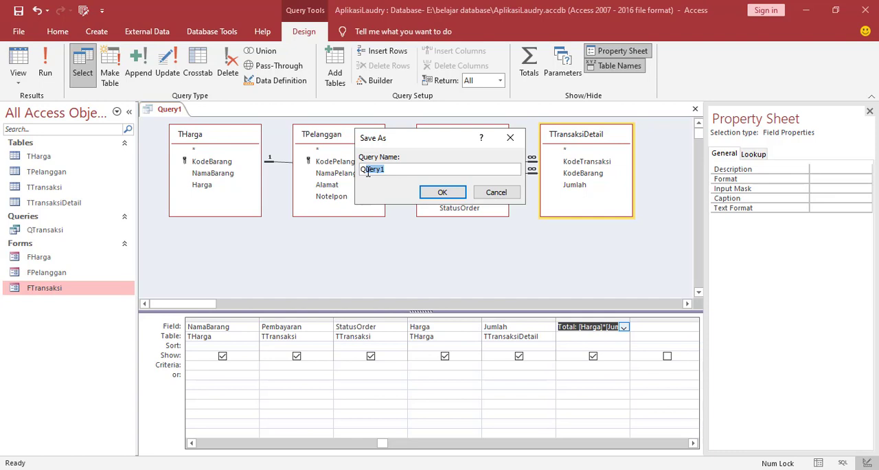
type("T")
type("aporan")
left_click(440, 195)
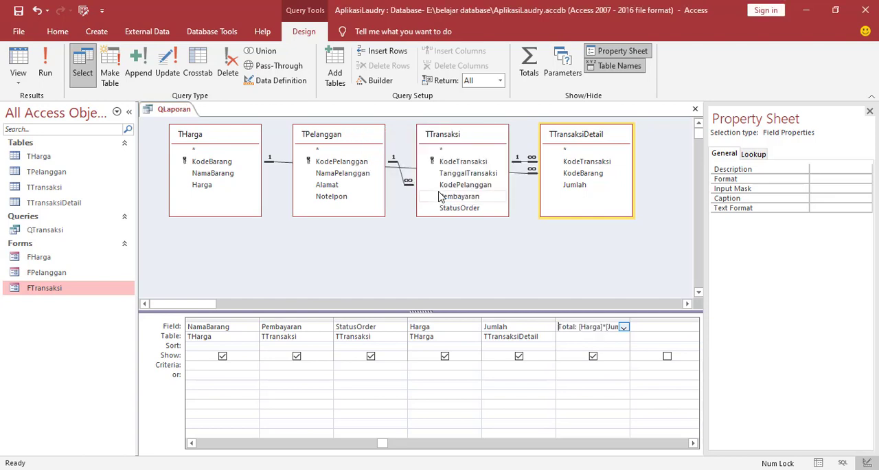
right_click(174, 111)
left_click(196, 135)
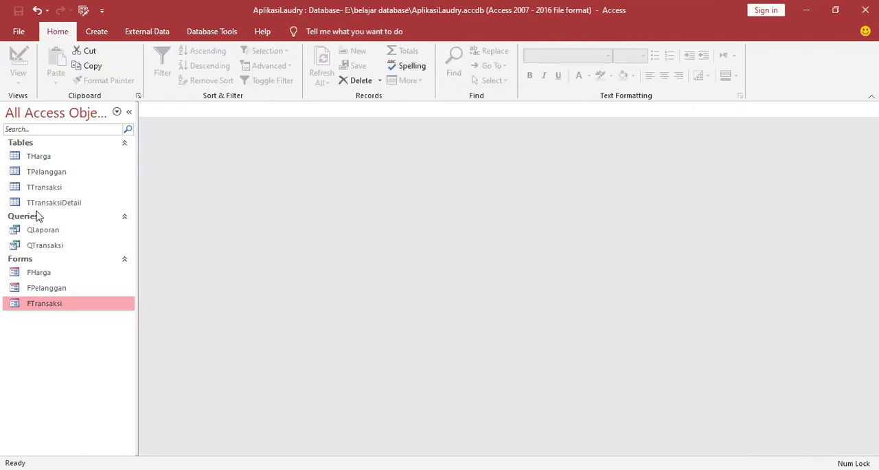
Open the QLaporan query's results and widen the TanggalTransaksi, NamaPelanggan and Total columns.
double_click(30, 232)
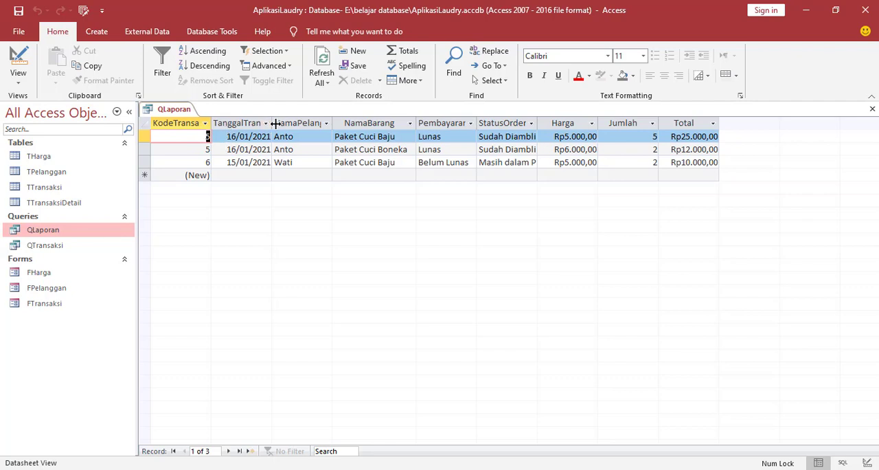
left_click_drag(272, 124, 292, 124)
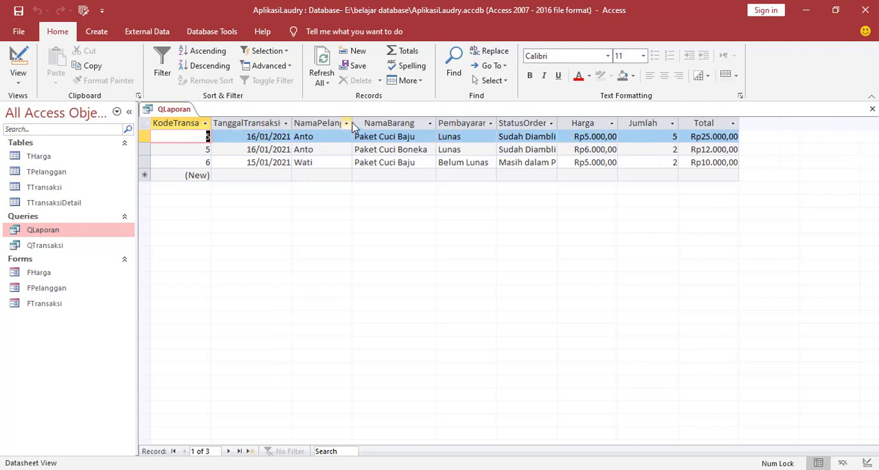
left_click_drag(352, 124, 363, 124)
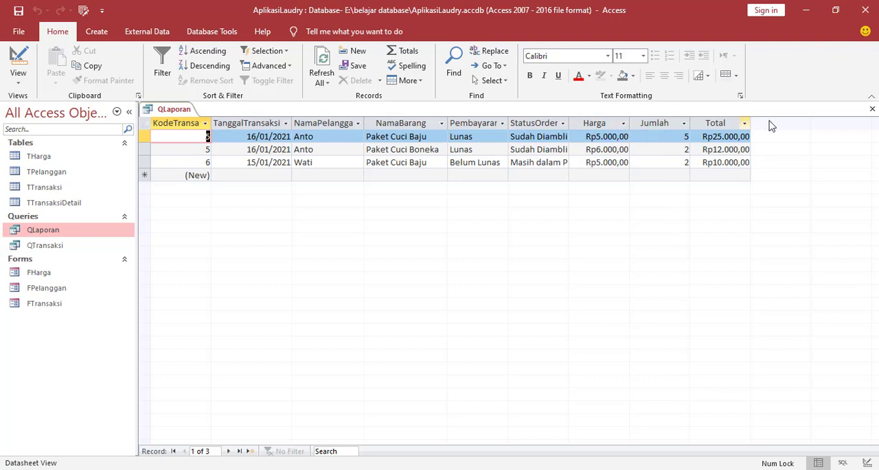
left_click_drag(750, 122, 774, 121)
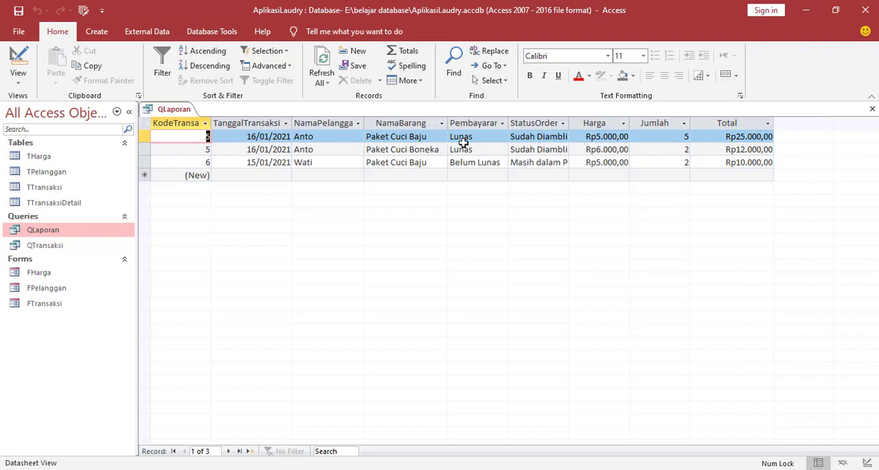
Save the QLaporan datasheet layout and close the query.
right_click(175, 111)
left_click(192, 122)
right_click(184, 111)
left_click(197, 151)
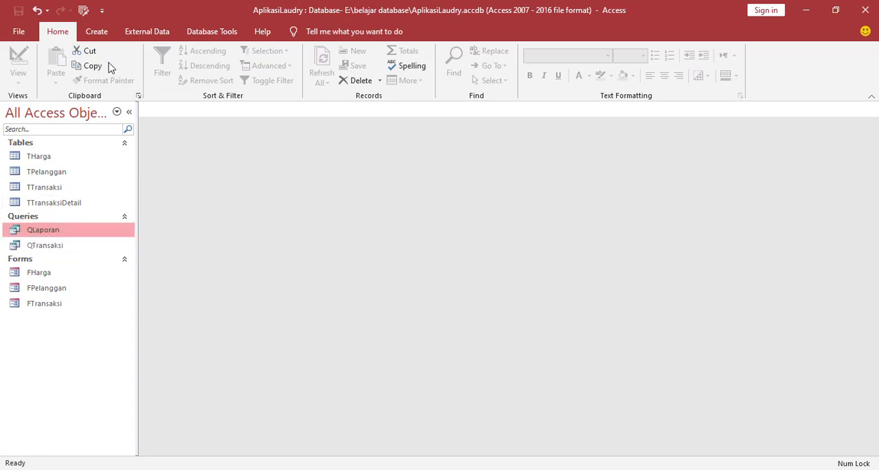
Create a basic report from the QLaporan query and set its page orientation to landscape.
left_click(97, 34)
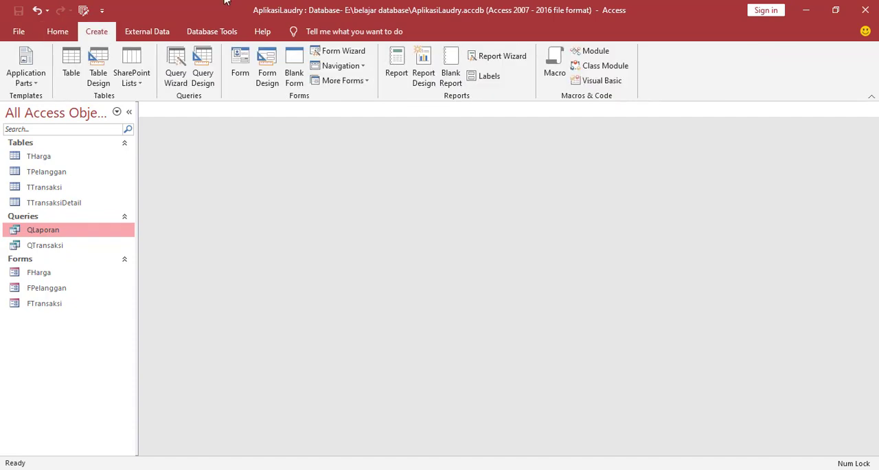
left_click(402, 72)
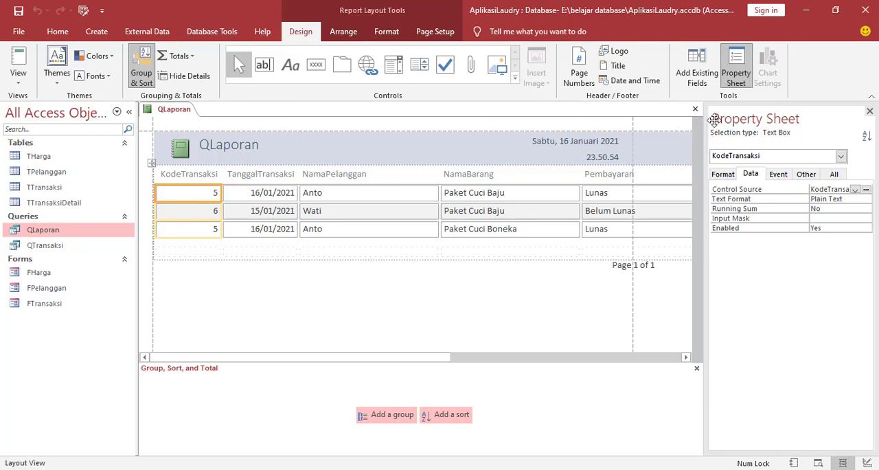
left_click(870, 111)
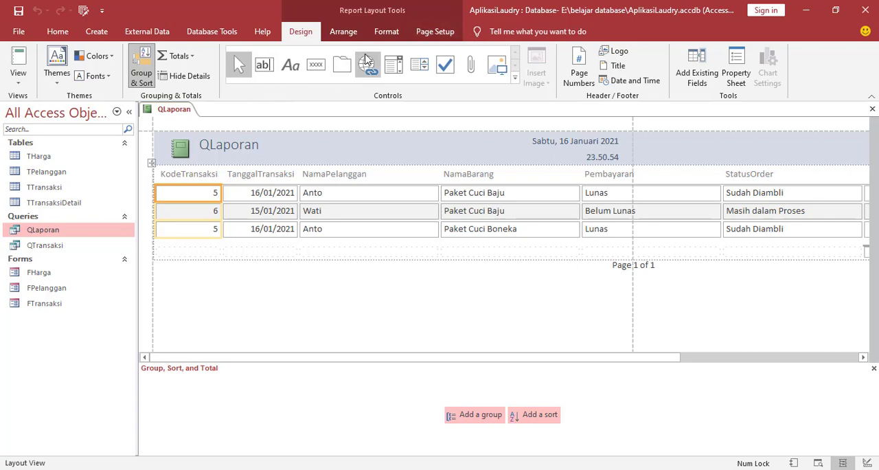
left_click(434, 40)
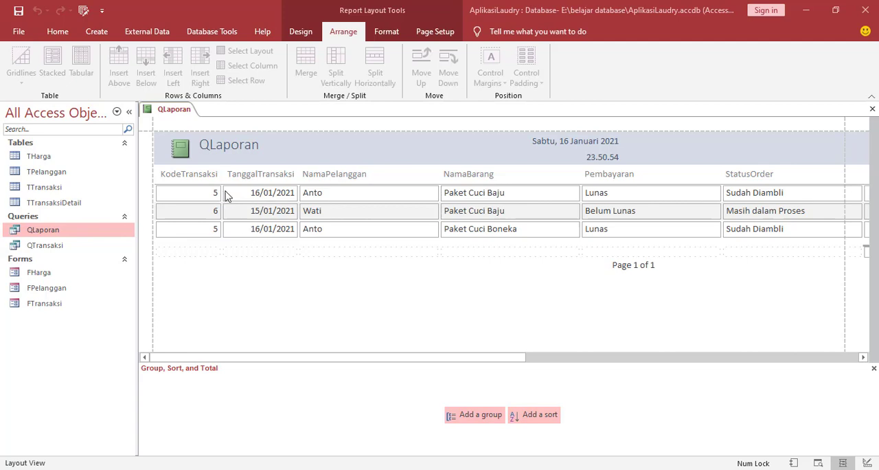
Change the report header title to "Laporan Transaksi".
left_click(214, 148)
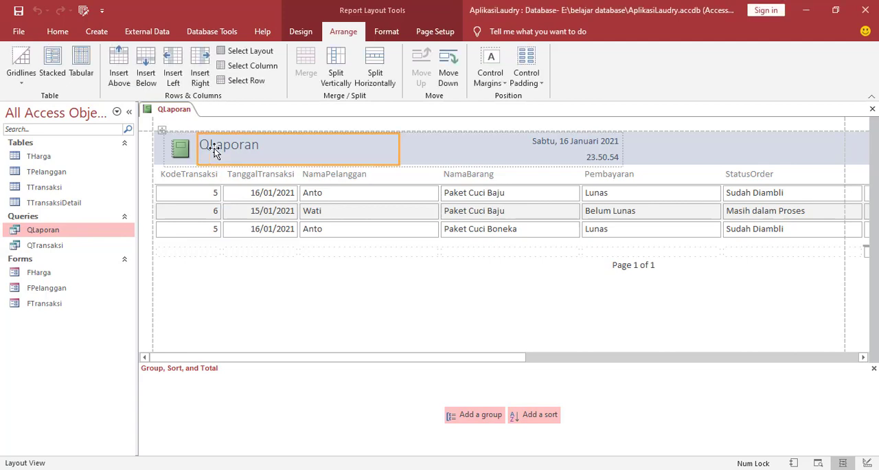
double_click(255, 148)
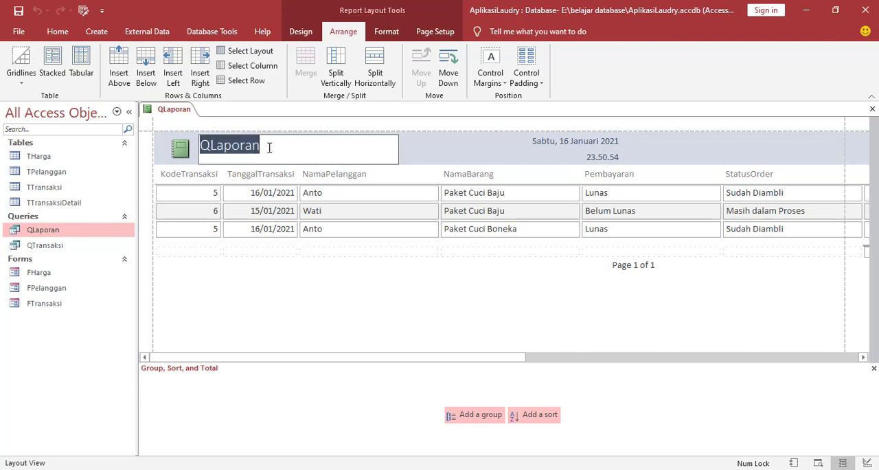
type("Laporan")
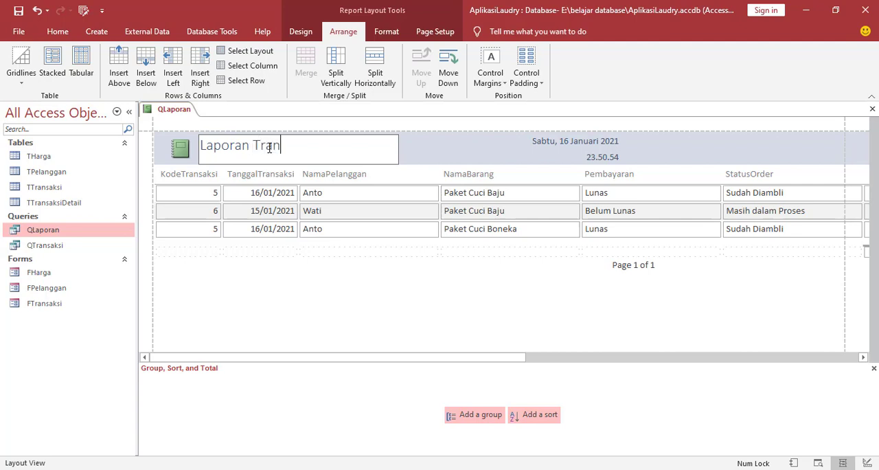
type(" Transaksi")
left_click(465, 152)
Delete the date and time fields from the report header.
left_click(568, 145)
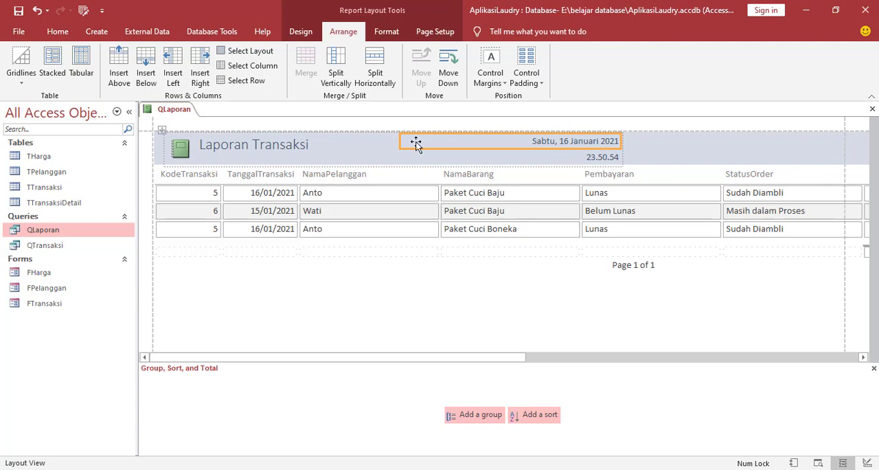
key("Delete")
left_click(604, 159)
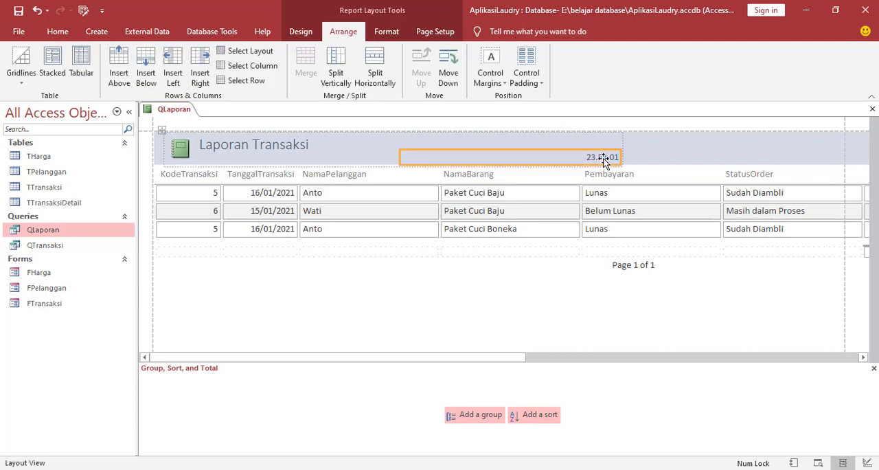
key("Delete")
Set the report title's font to Arial and make it bold.
left_click(295, 145)
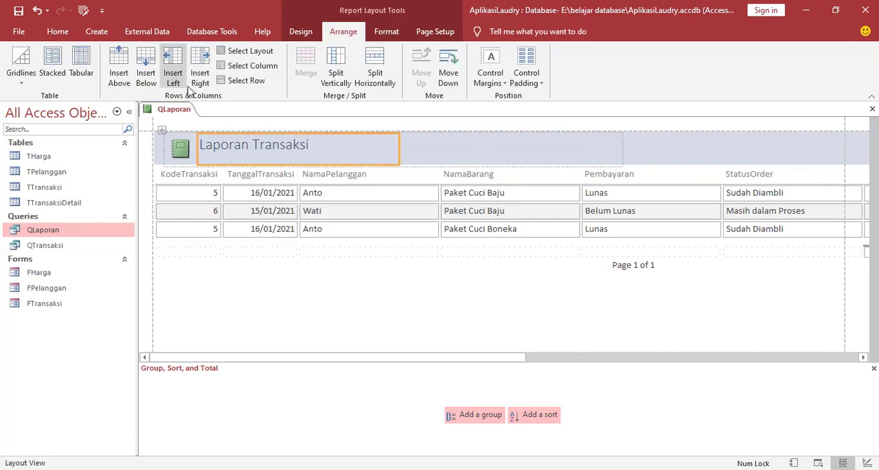
left_click(388, 32)
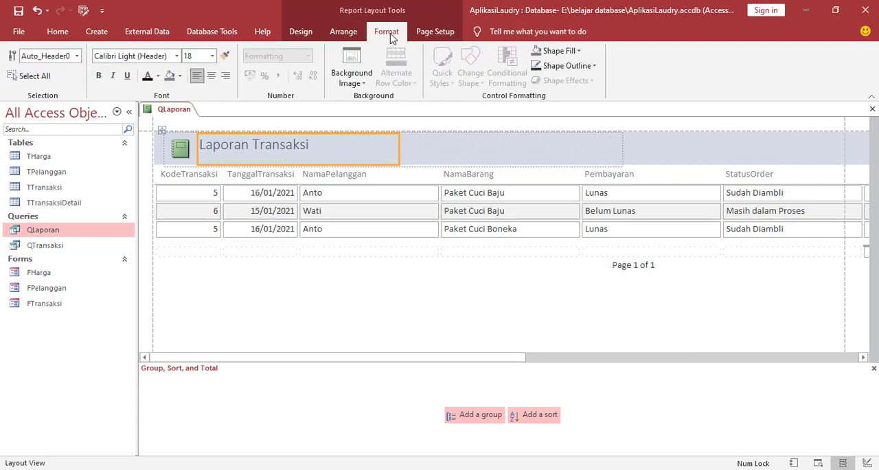
left_click(178, 58)
scroll(117, 226, "down", 3)
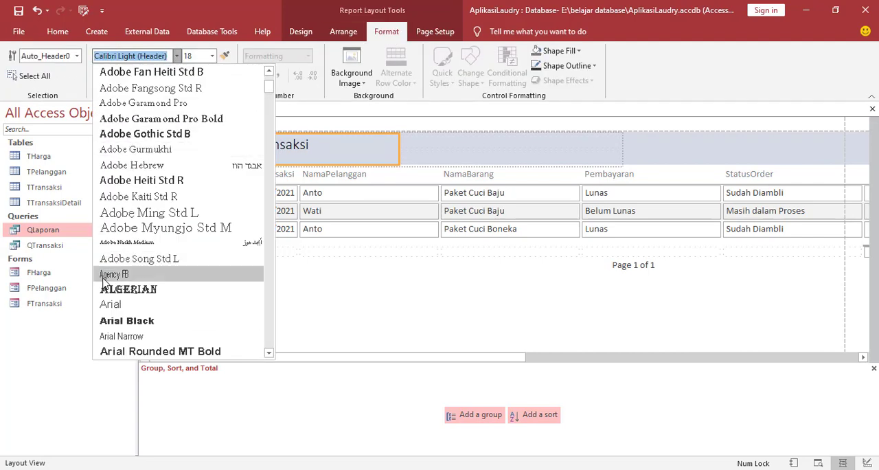
left_click(114, 309)
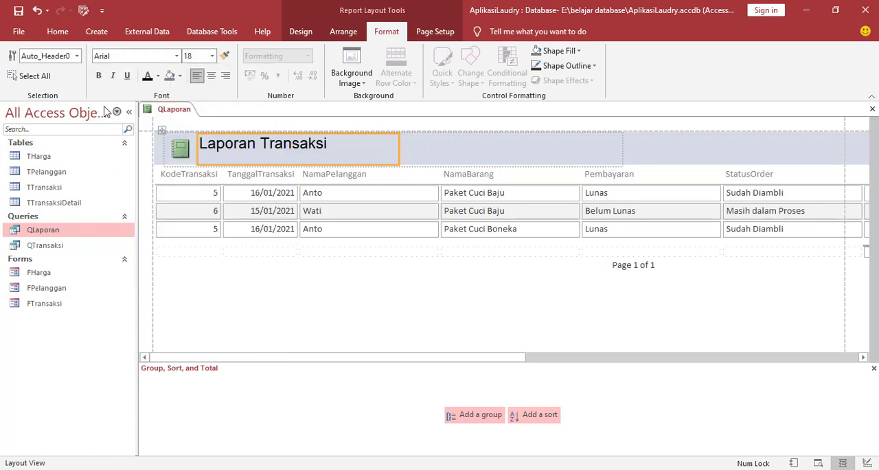
left_click(98, 75)
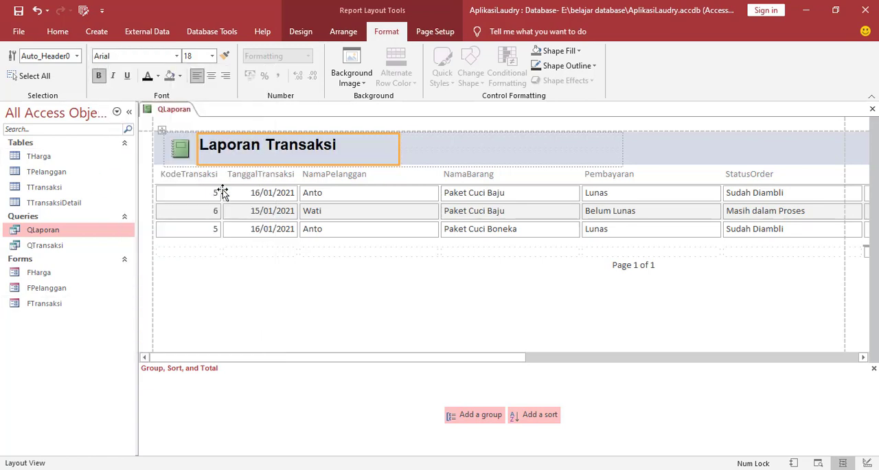
left_click(210, 275)
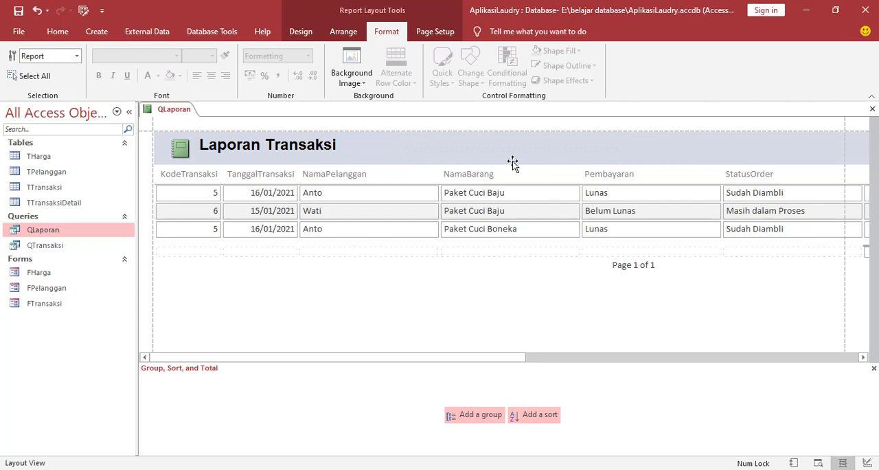
Narrow the NamaPelanggan, NamaBarang and Pembayaran columns so they fit their contents more closely.
left_click_drag(520, 361, 448, 344)
left_click(438, 192)
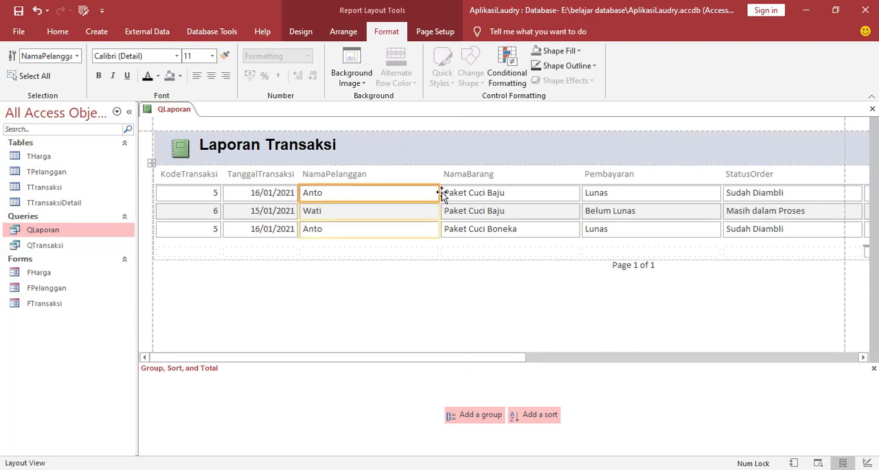
left_click_drag(440, 193, 390, 194)
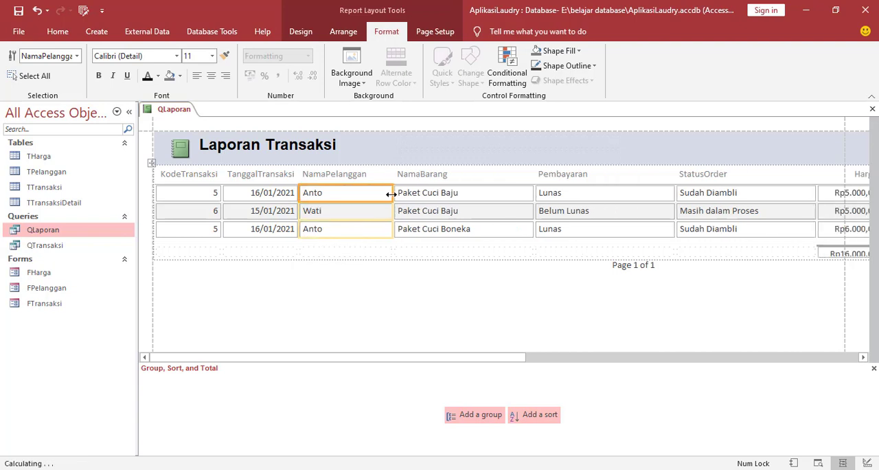
left_click(532, 195)
left_click_drag(533, 195, 502, 195)
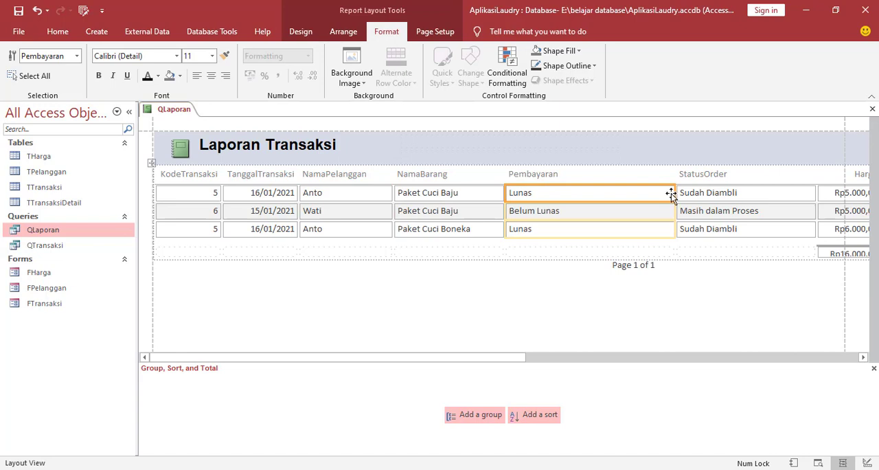
left_click_drag(673, 193, 595, 197)
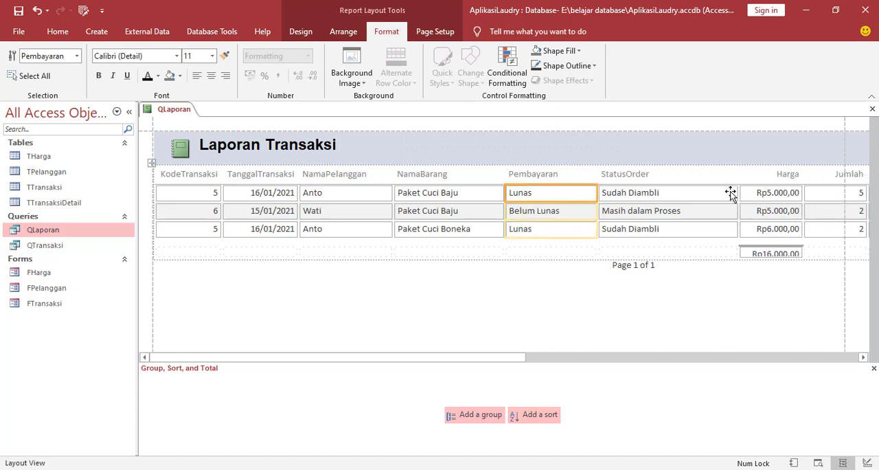
left_click(300, 194)
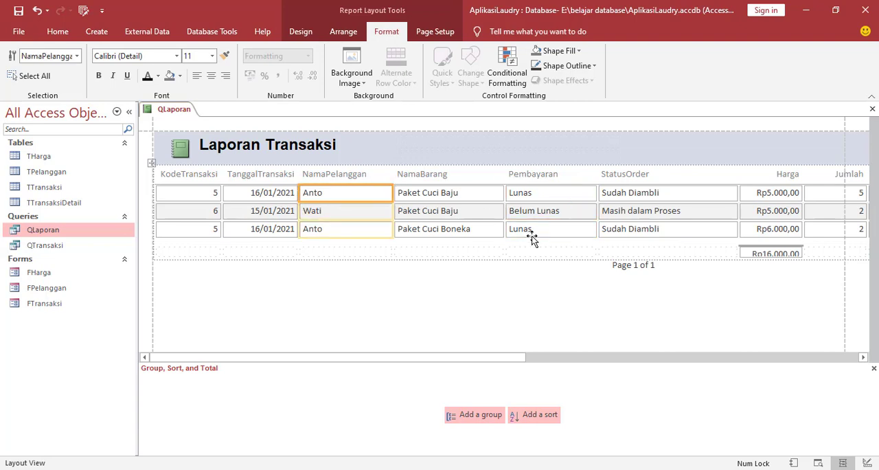
Narrow the StatusOrder, Jumlah and Pembayaran columns so that all report columns fit within the landscape page width.
left_click_drag(508, 357, 582, 357)
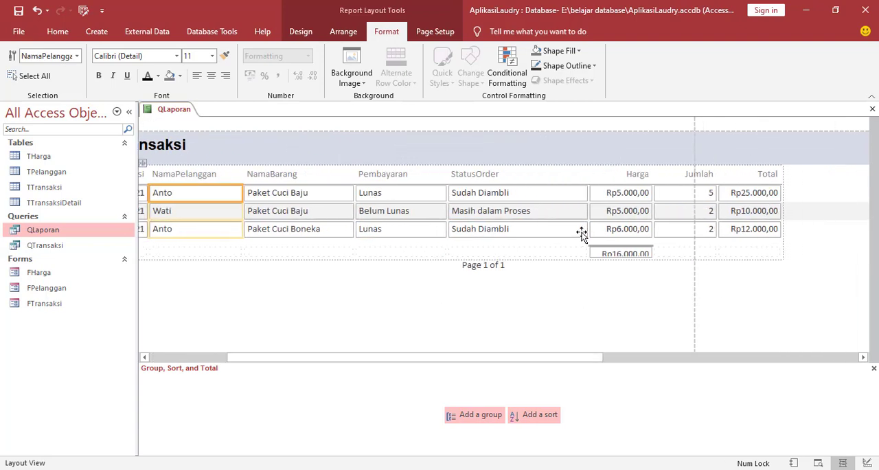
left_click(574, 198)
left_click_drag(588, 197, 540, 199)
left_click(644, 197)
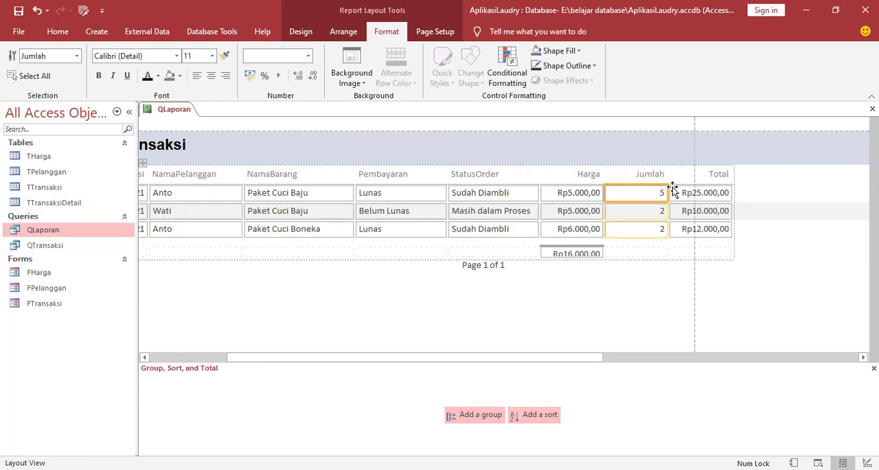
left_click(411, 198)
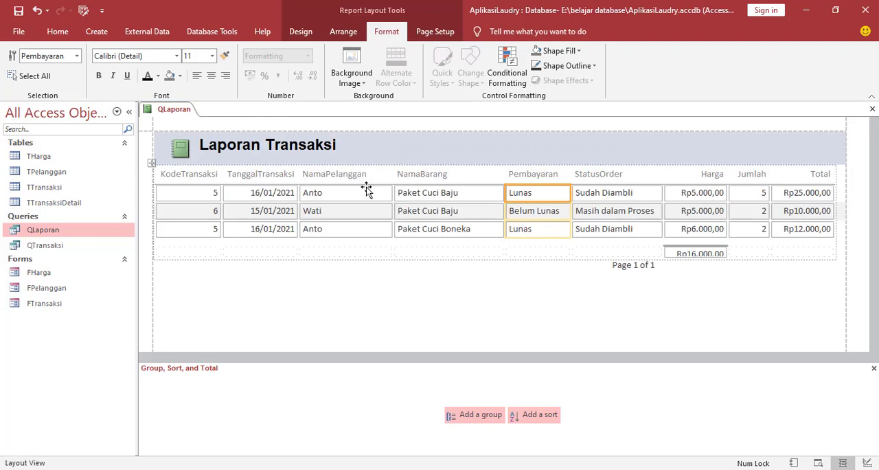
left_click(366, 192)
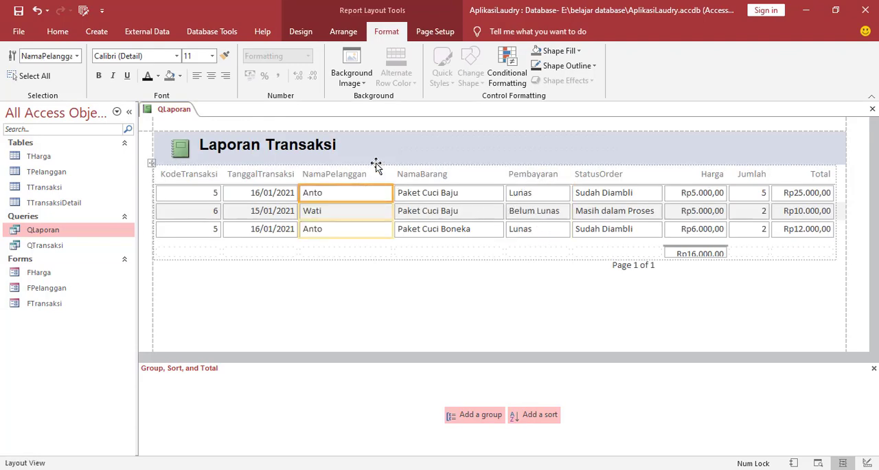
Select all controls in the report and set their font color to black.
left_click(221, 250)
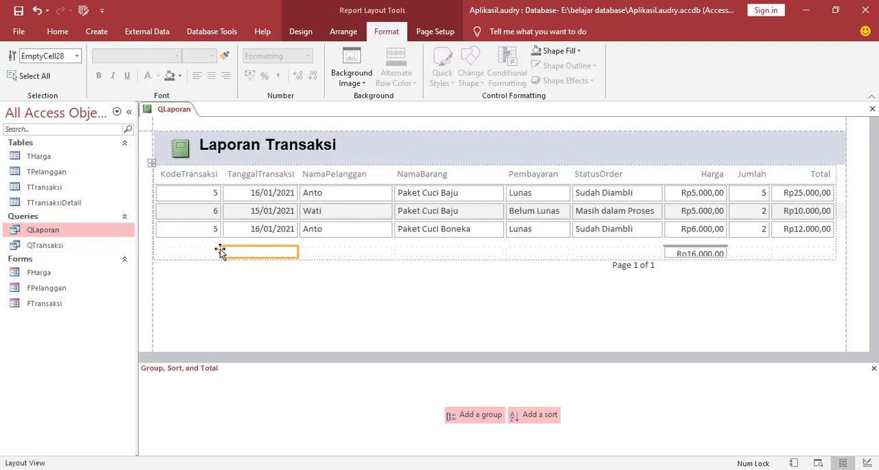
key("ctrl+a")
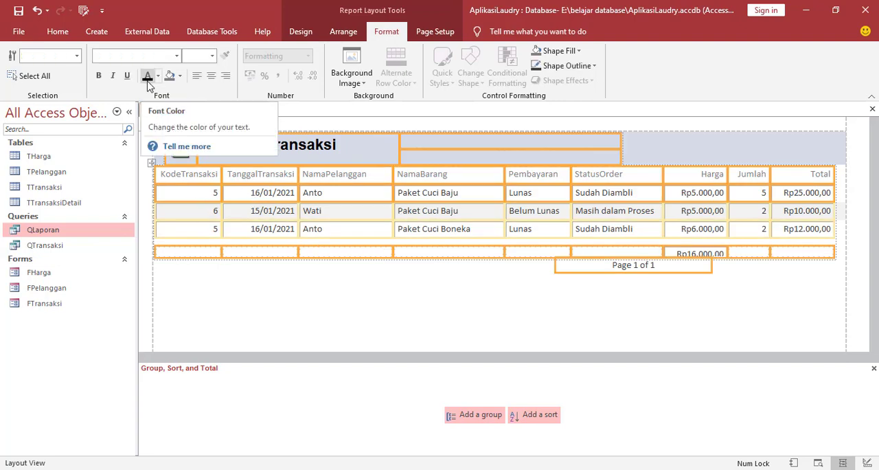
left_click(297, 280)
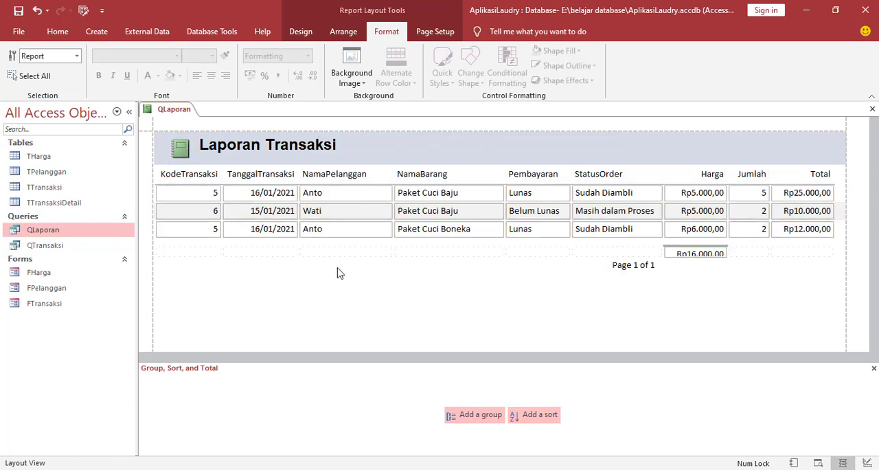
Save the report as RLaporan.
right_click(171, 113)
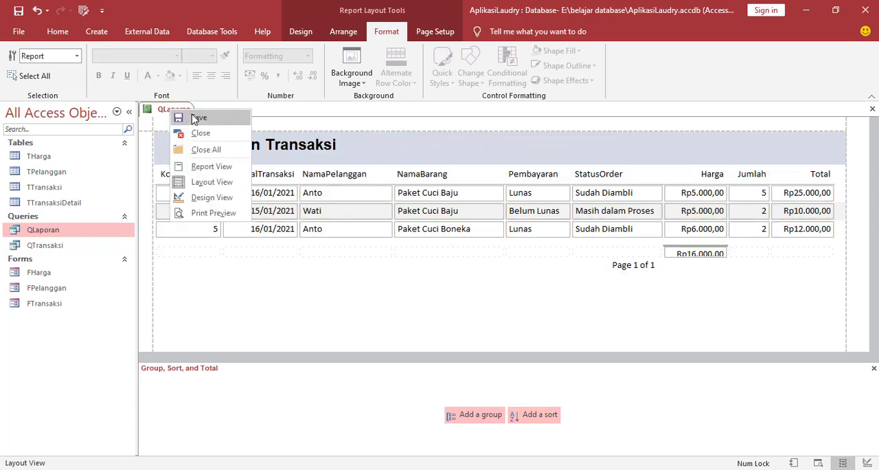
left_click(195, 119)
left_click(401, 169)
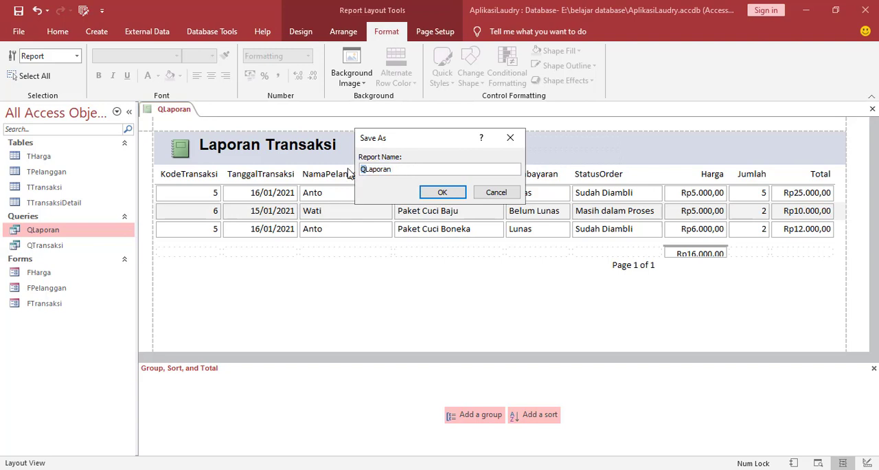
type("R")
left_click(442, 193)
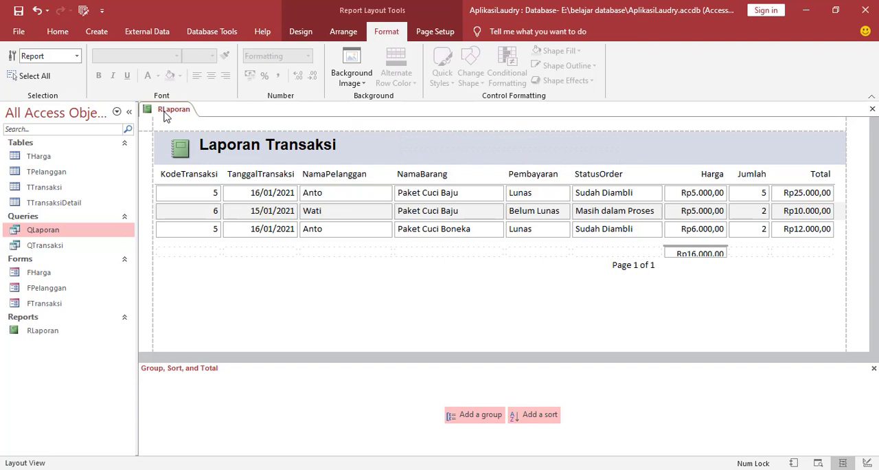
Check the RLaporan report in Report View and return to Layout View.
left_click(30, 329)
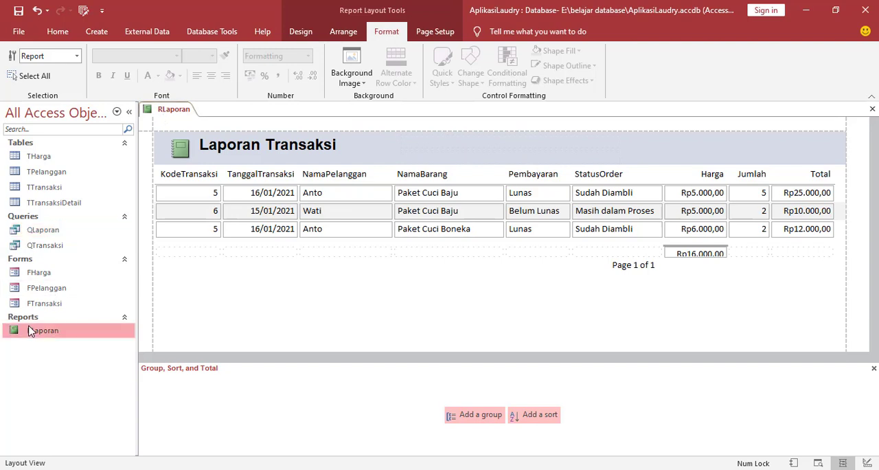
right_click(171, 114)
left_click(199, 166)
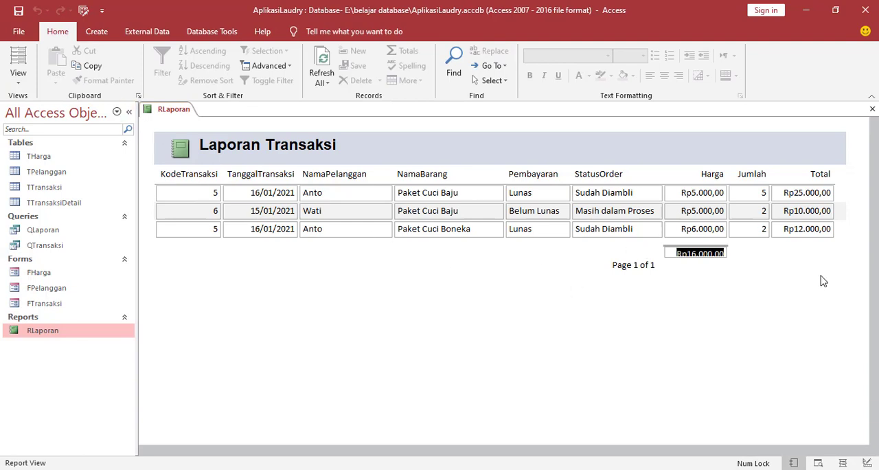
right_click(490, 277)
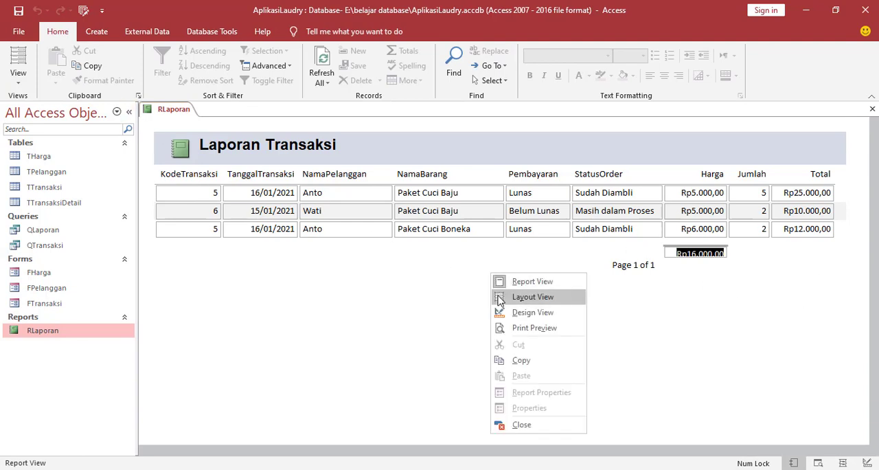
left_click(526, 297)
Move the Harga sum to the footer cell beneath the Total column.
left_click(618, 254)
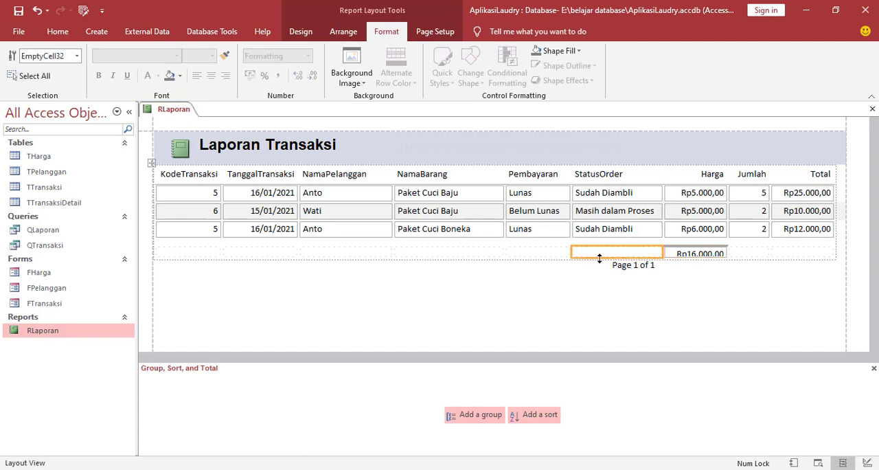
left_click(692, 254)
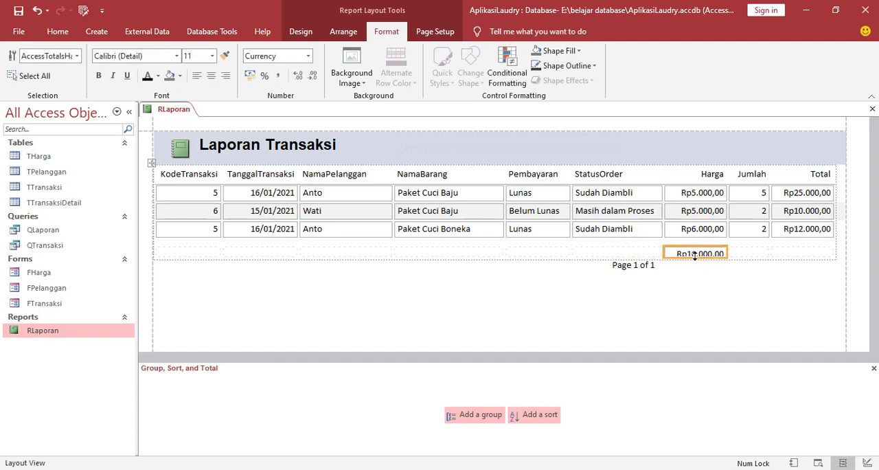
left_click_drag(694, 255, 807, 255)
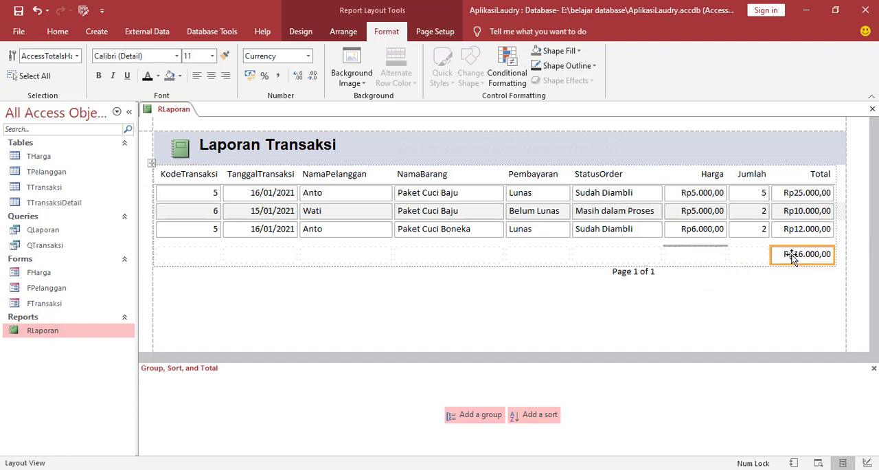
Delete the sum and the line beneath the Harga column from the report footer, and select the page number.
left_click(702, 251)
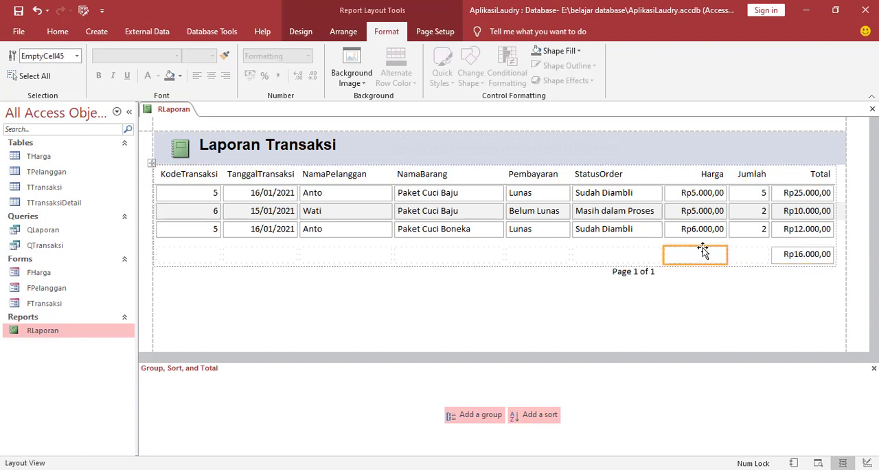
key("Delete")
left_click(803, 255)
key("Delete")
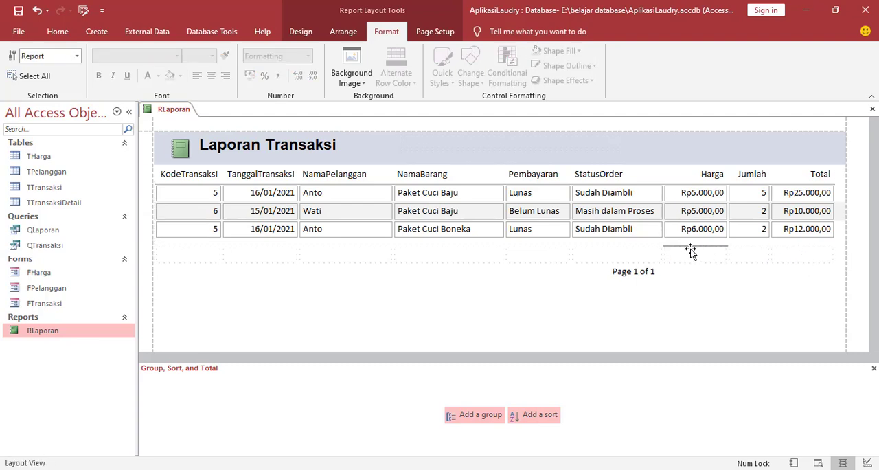
left_click(690, 251)
key("Delete")
left_click(630, 247)
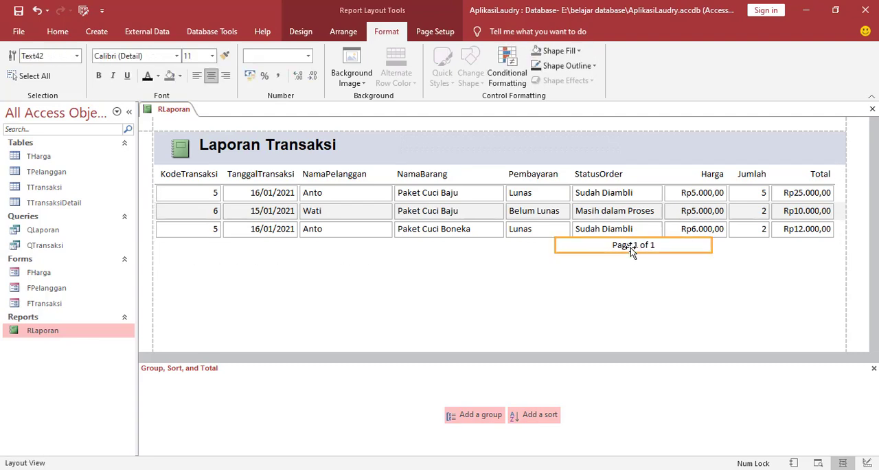
Delete the page number from the report footer and add a Sum total for the Total column.
key("Delete")
left_click(796, 232)
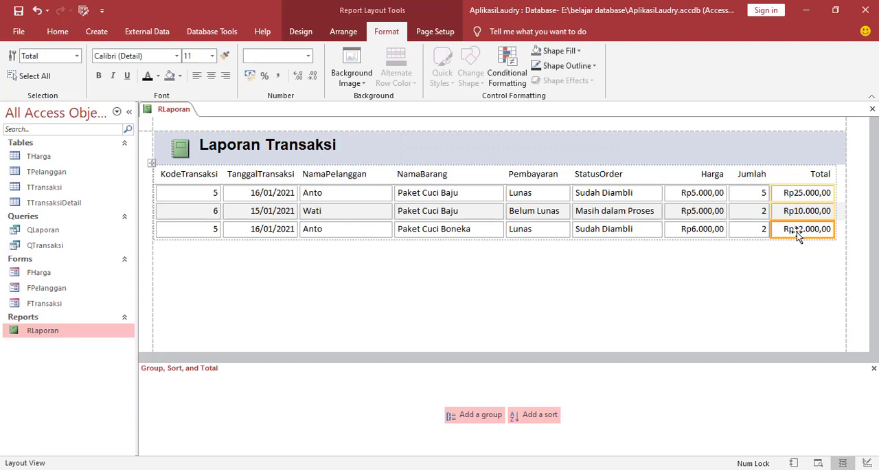
left_click(806, 195)
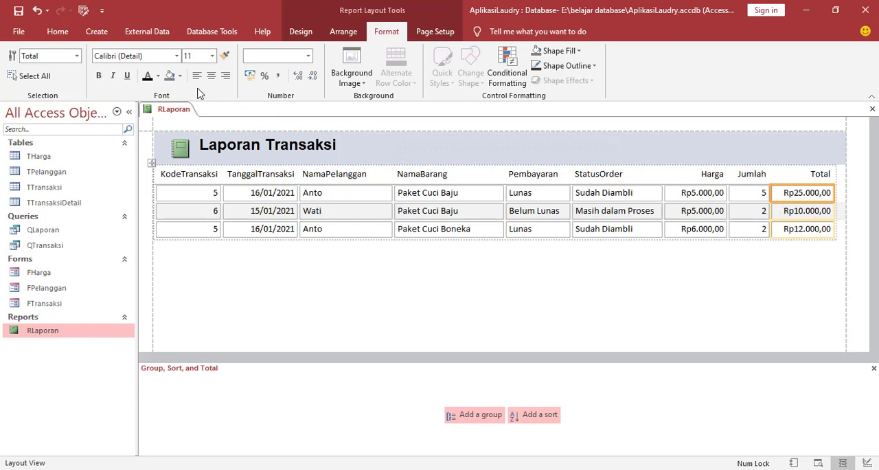
left_click(714, 278)
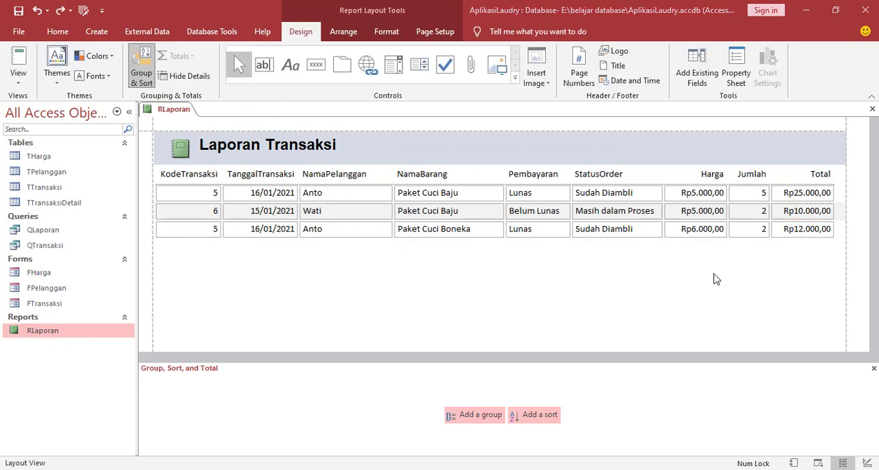
left_click(809, 235)
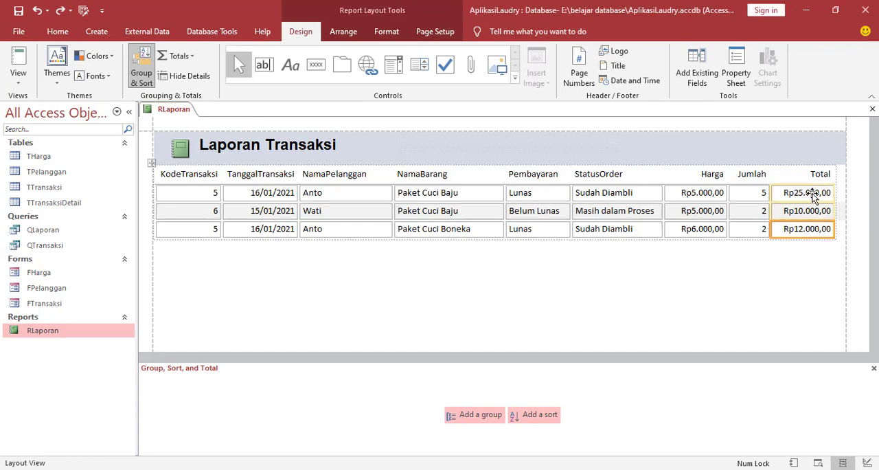
left_click(813, 192)
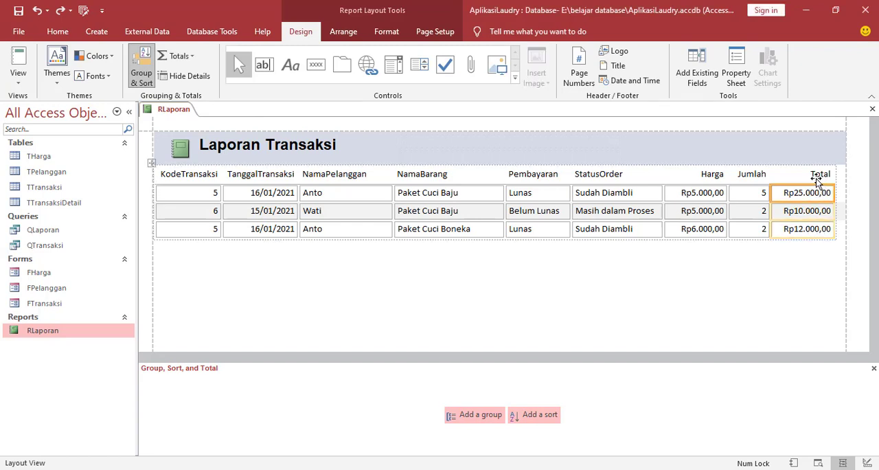
left_click(790, 233)
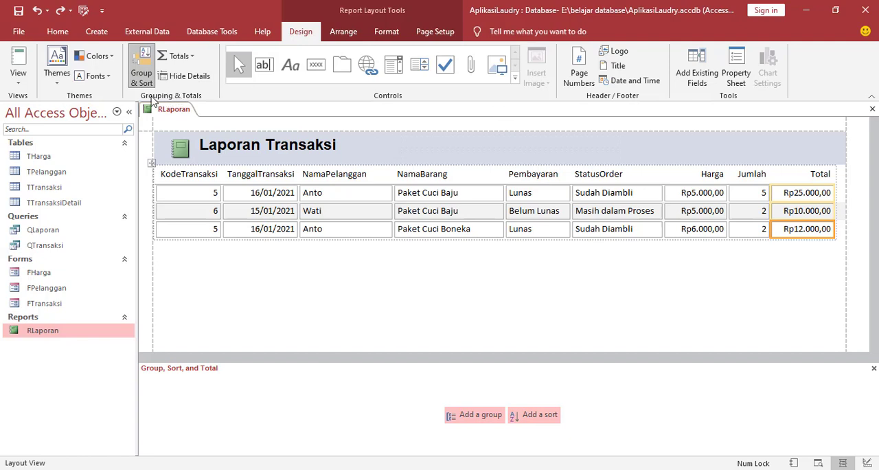
left_click(193, 60)
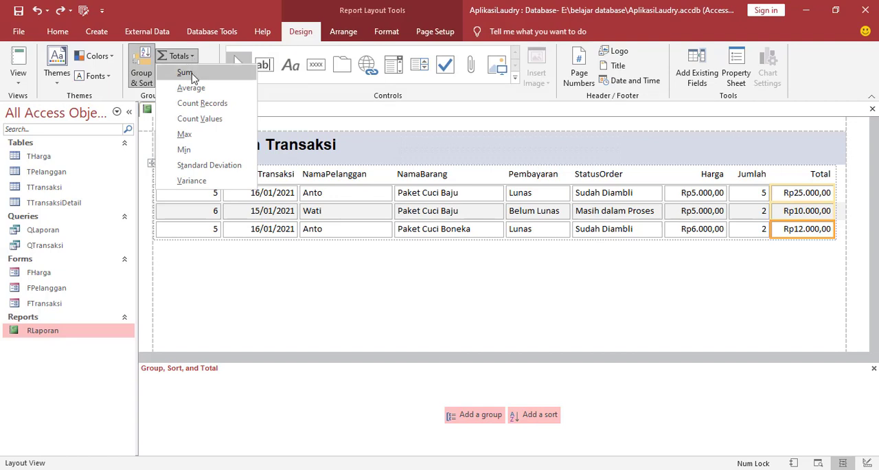
left_click(185, 73)
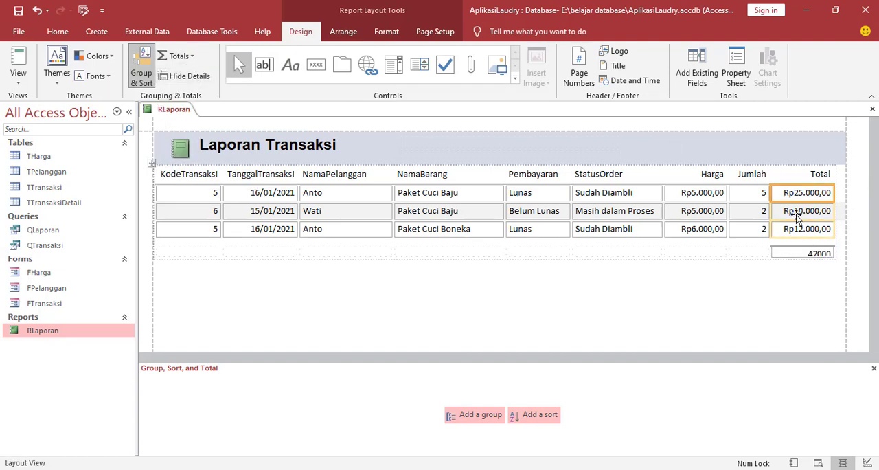
Increase the height of the sum cell beneath the Total column so its value fits fully.
left_click(798, 254)
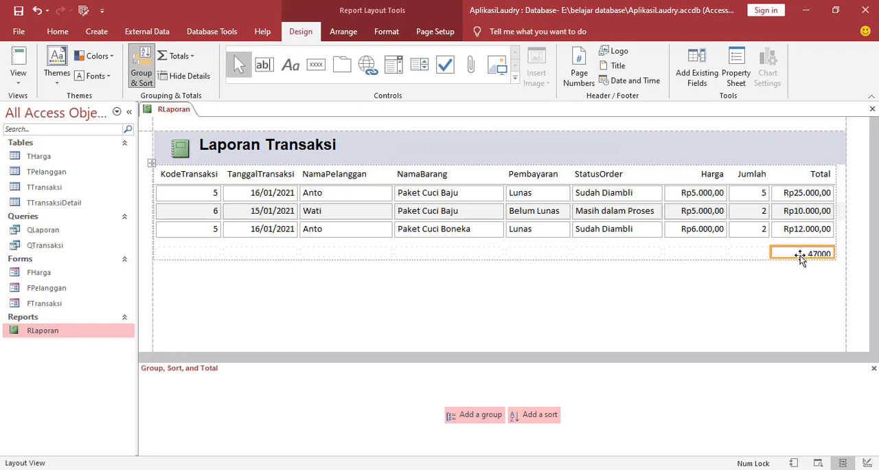
left_click_drag(798, 256, 798, 259)
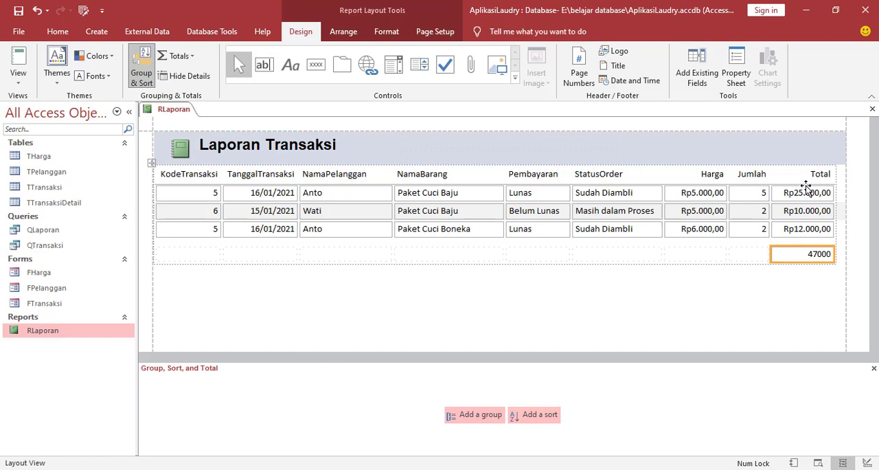
right_click(807, 257)
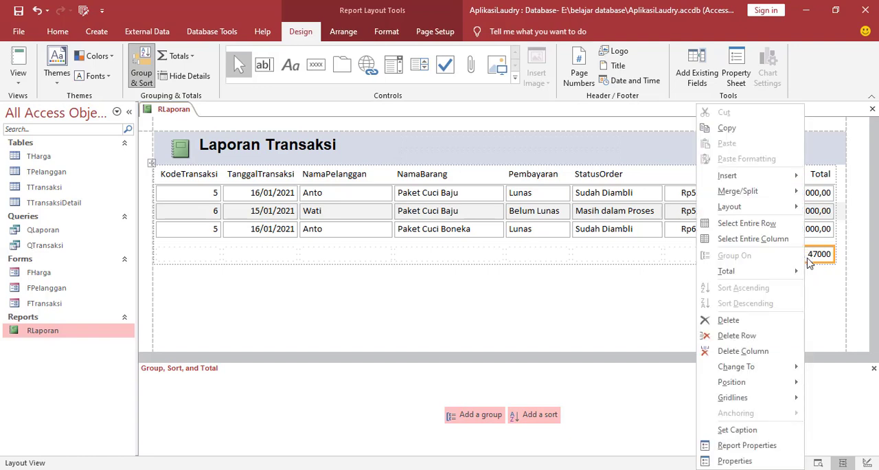
left_click(814, 281)
left_click(398, 293)
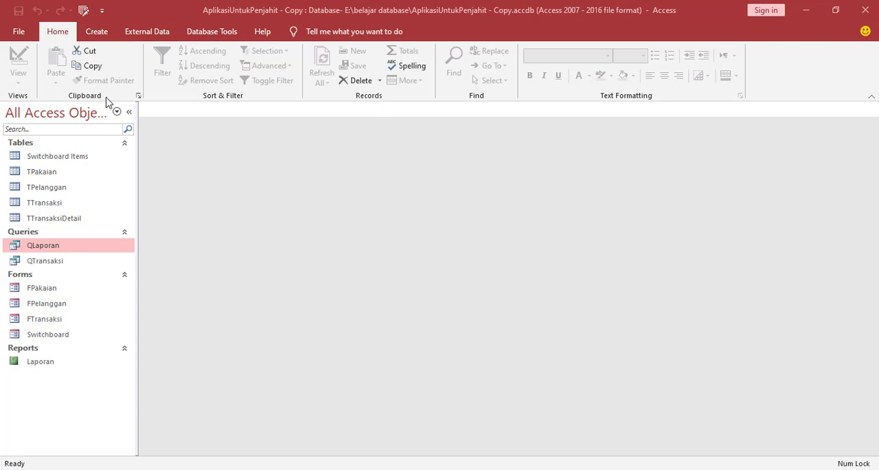
Create a blank form and add two text boxes, one beneath the other.
left_click(96, 34)
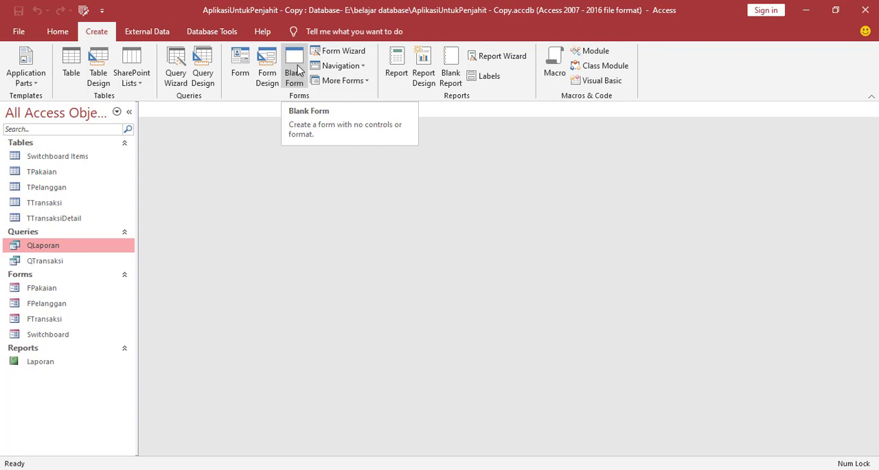
left_click(297, 70)
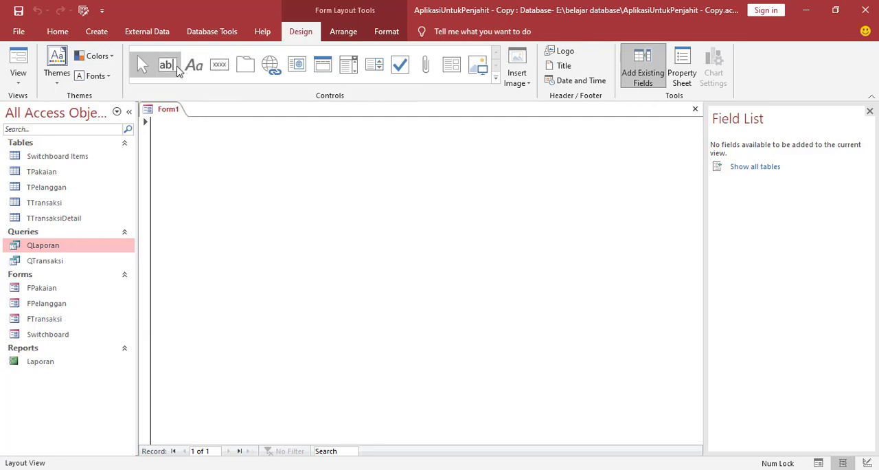
left_click(177, 70)
left_click(374, 188)
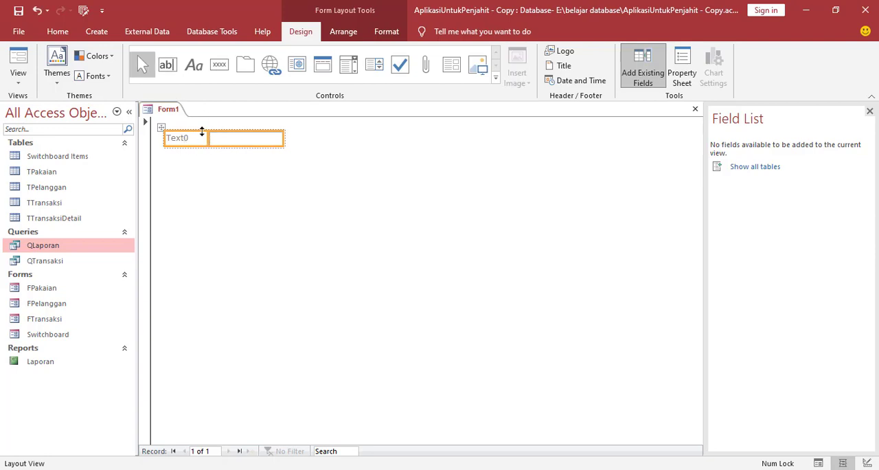
left_click(168, 70)
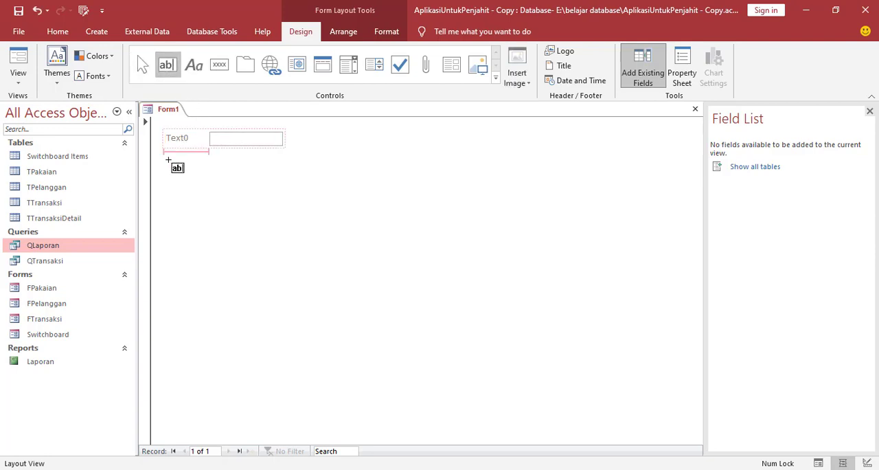
left_click(252, 180)
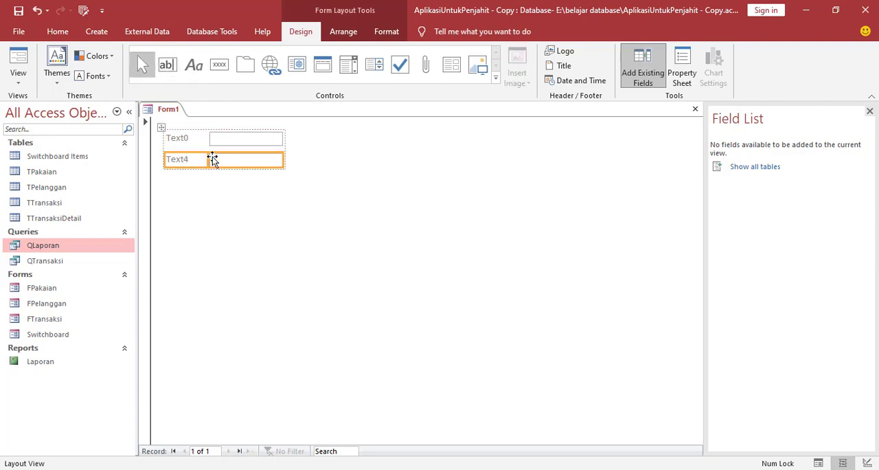
Add a command button beneath the second text box without using the Command Button Wizard.
left_click(220, 69)
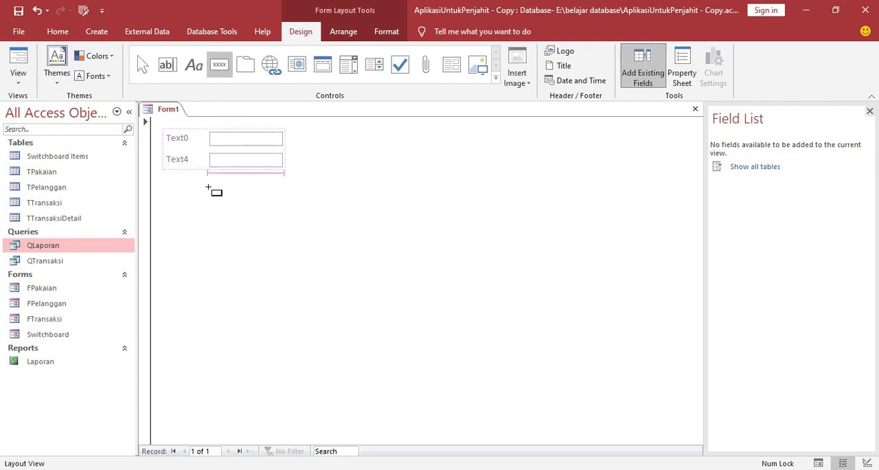
left_click(238, 200)
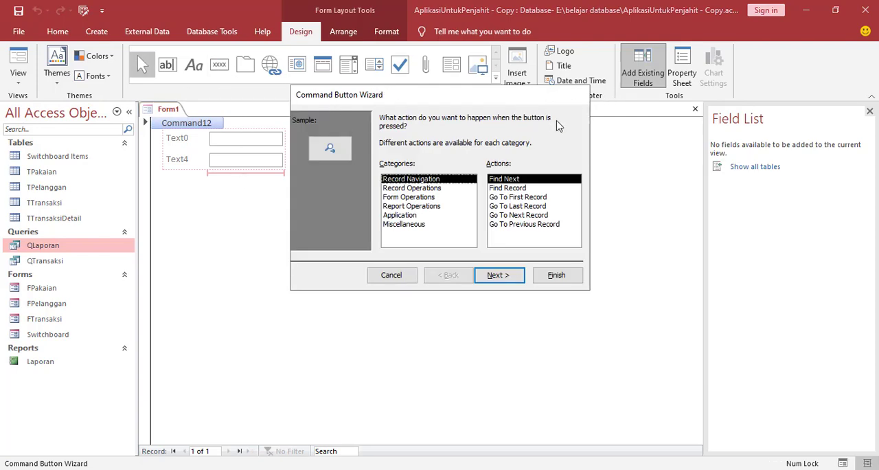
left_click(392, 275)
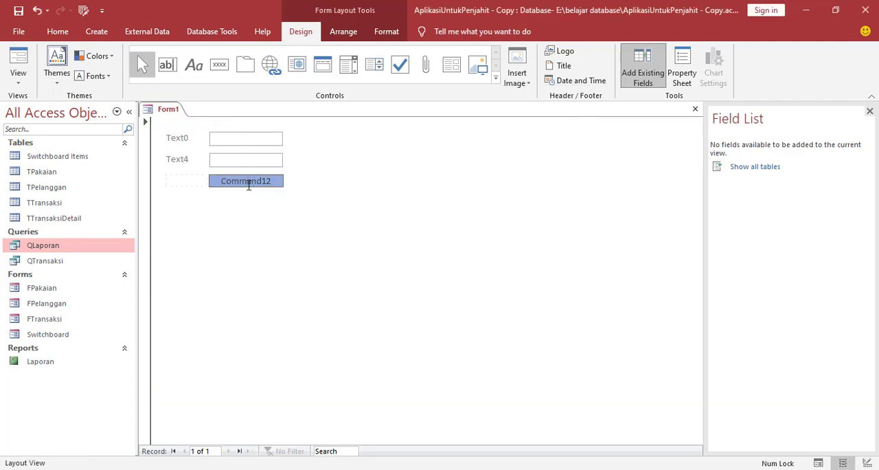
Change the command button's caption to Tampilkan.
left_click_drag(223, 181, 282, 181)
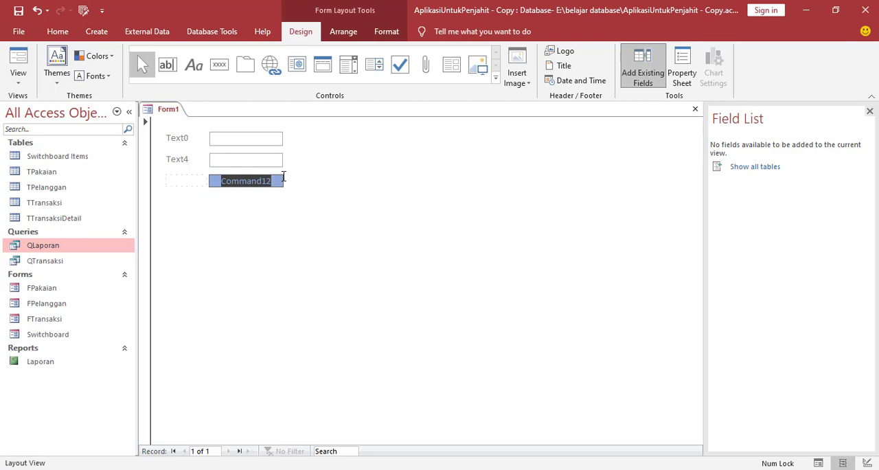
key("BackSpace")
type("Tampilka")
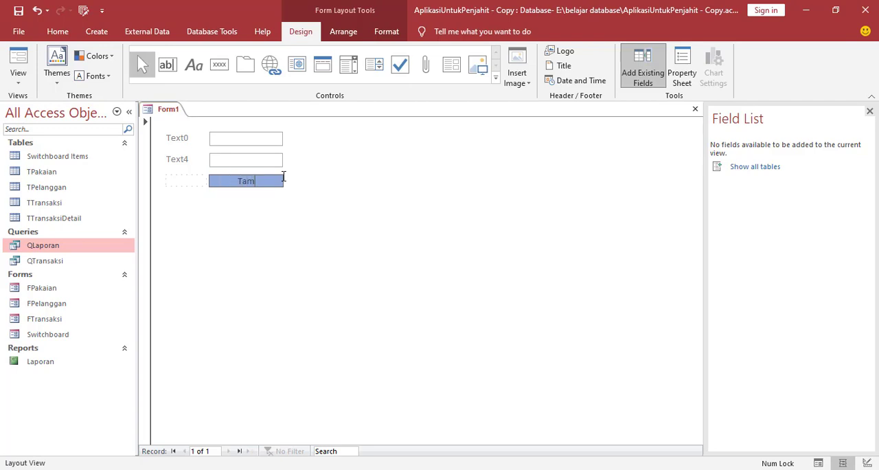
type("n")
left_click(318, 250)
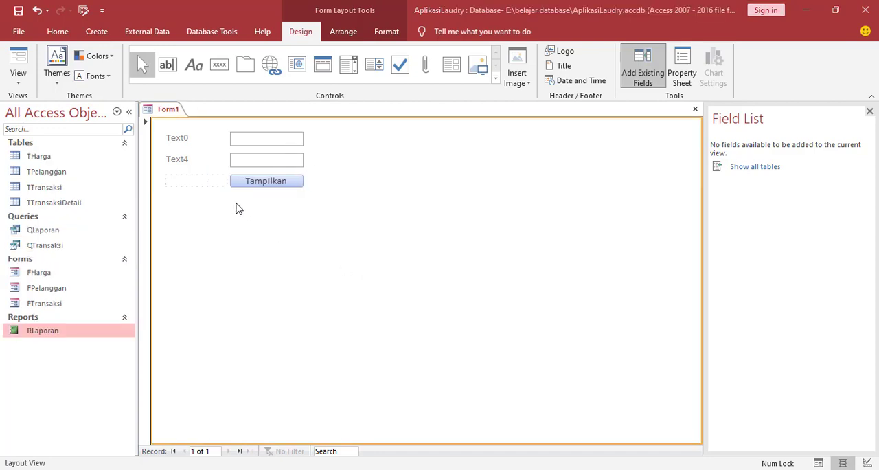
Set the Name property of the form's first text box to txttanggal1.
left_click(256, 142)
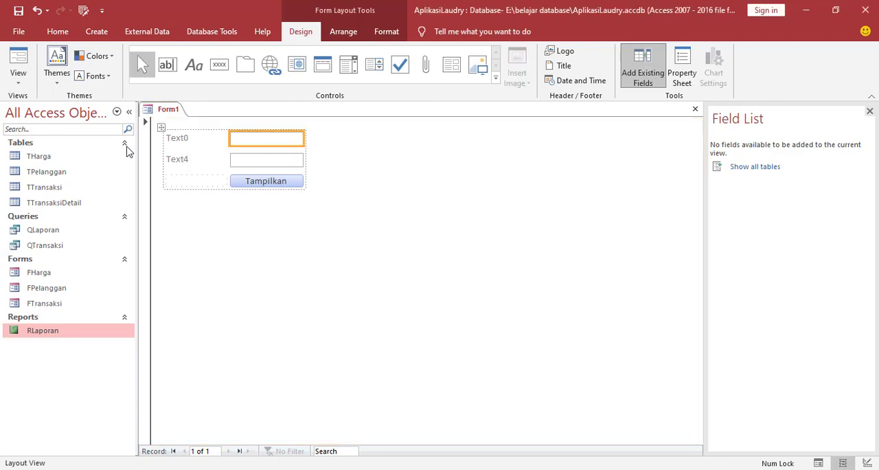
left_click(264, 159)
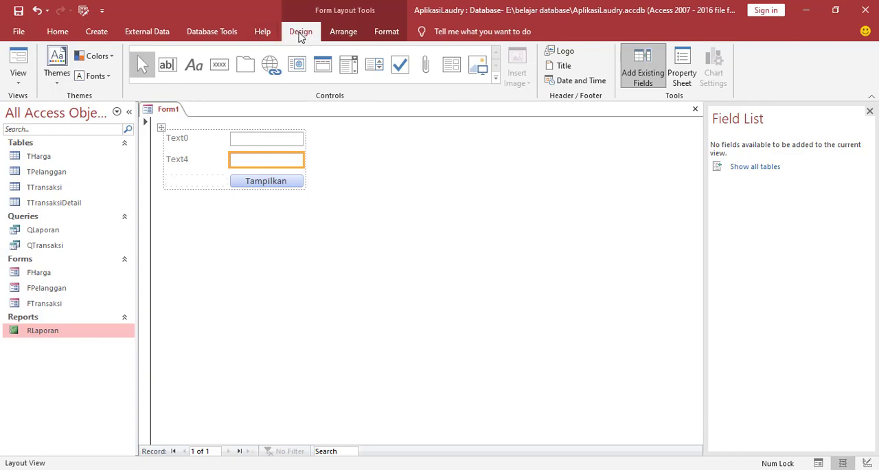
left_click(683, 79)
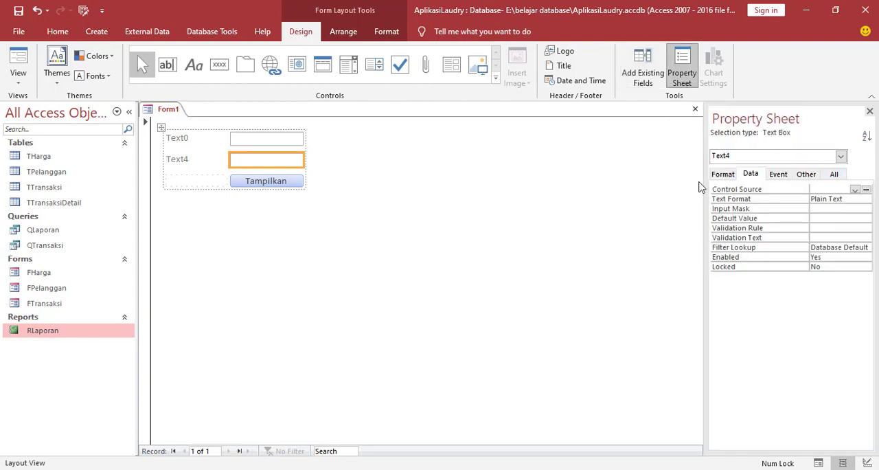
left_click(258, 140)
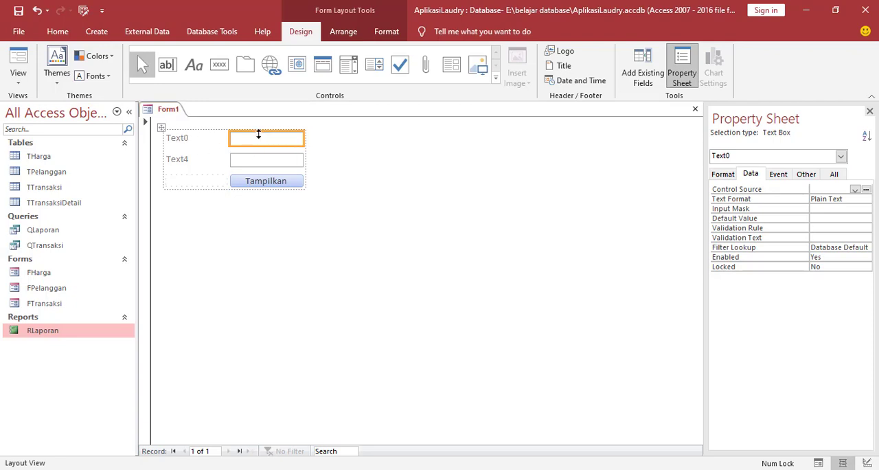
left_click(729, 176)
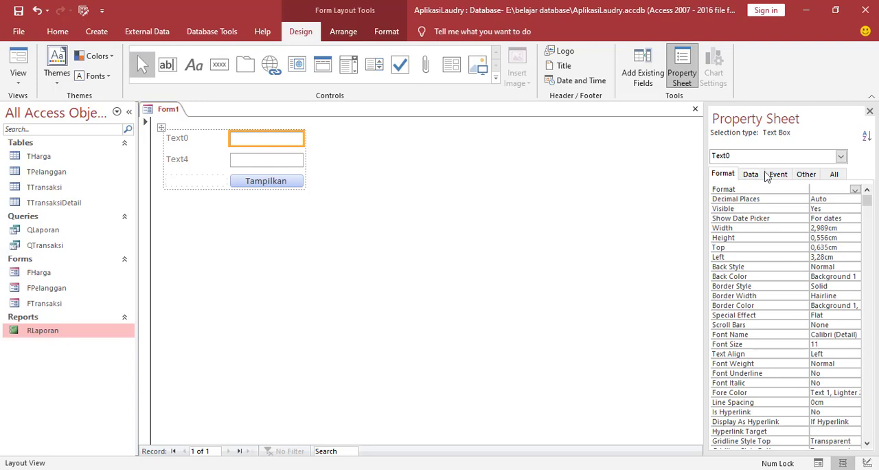
left_click(841, 177)
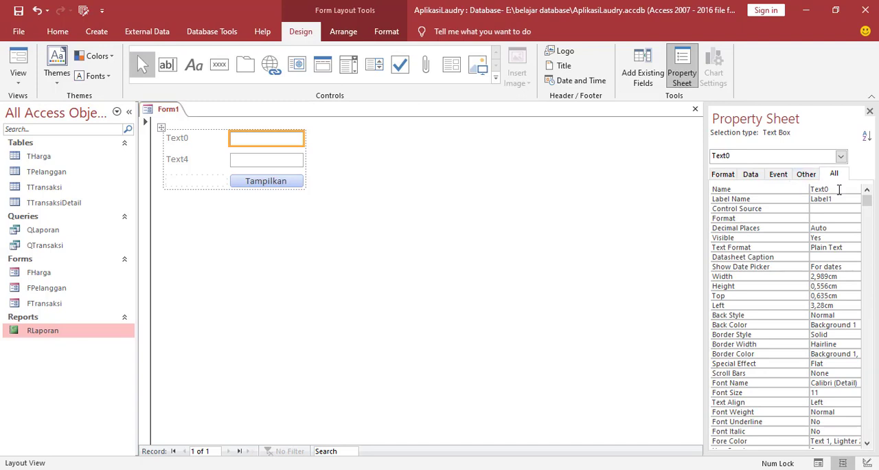
left_click_drag(838, 189, 807, 193)
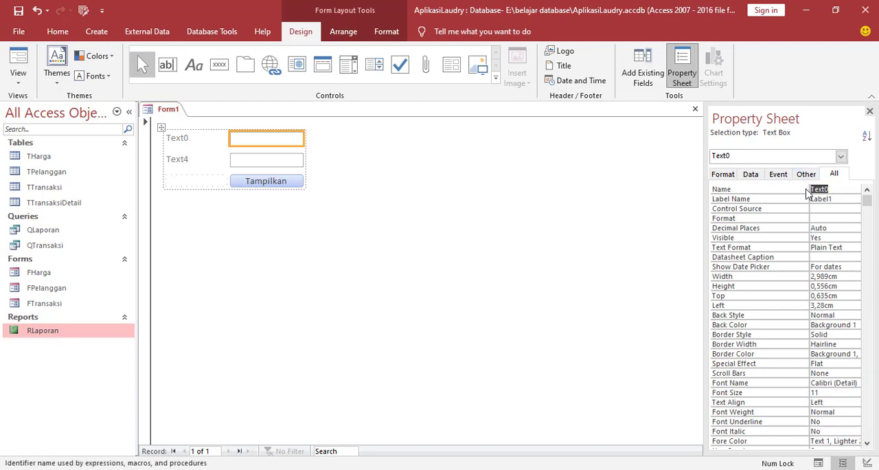
type("txttanggal1")
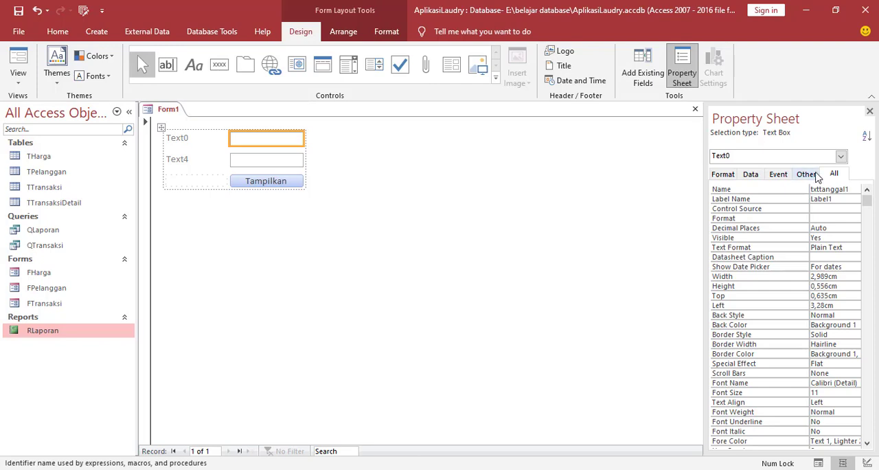
left_click_drag(857, 190, 807, 191)
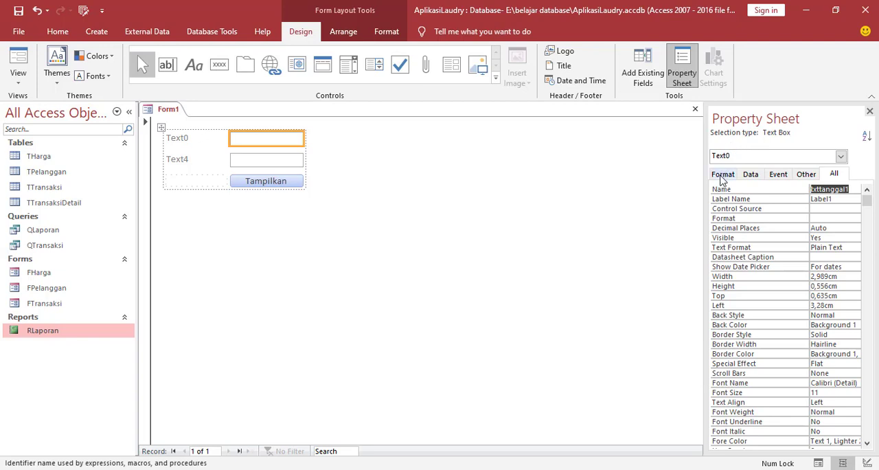
Set the Format property of the txttanggal1 text box to dd-mmm-yy.
left_click(721, 176)
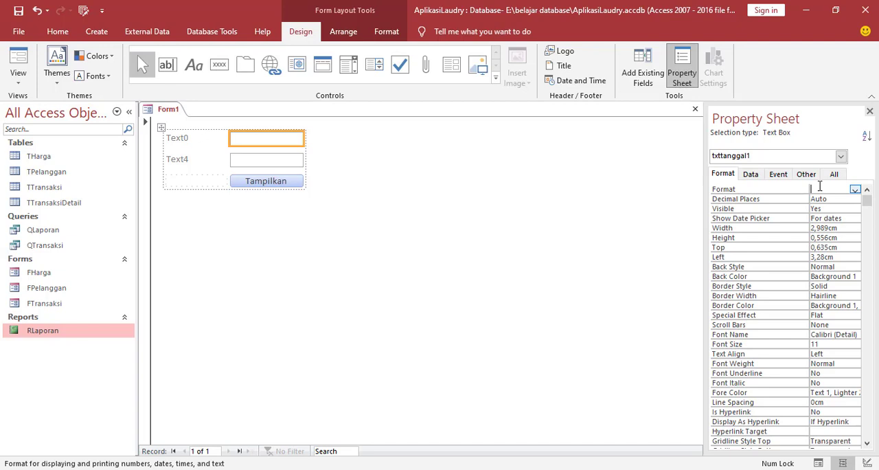
type("dd-mmm-yy")
left_click_drag(810, 189, 771, 189)
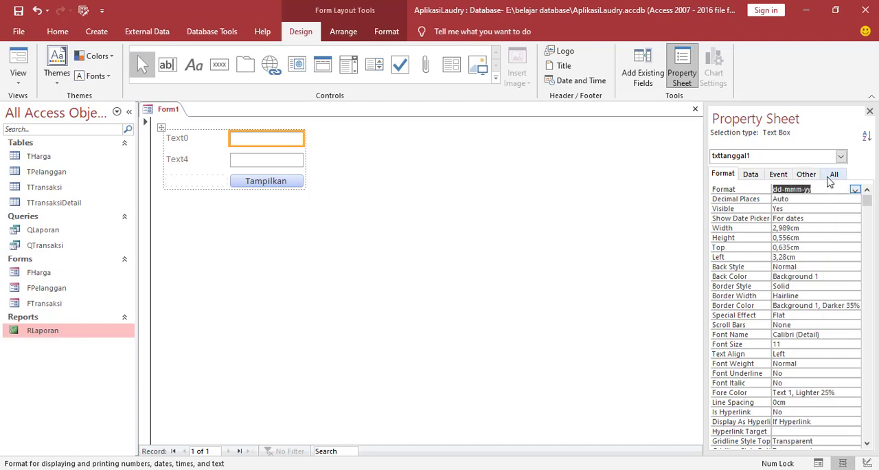
left_click(338, 211)
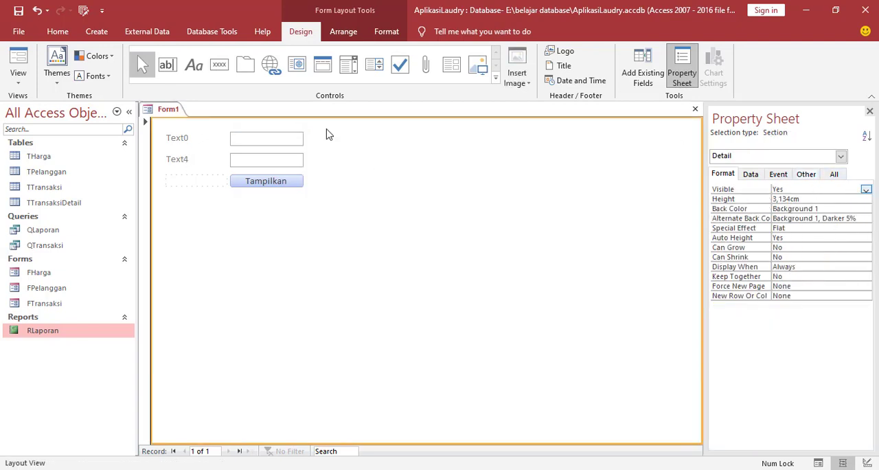
left_click(271, 138)
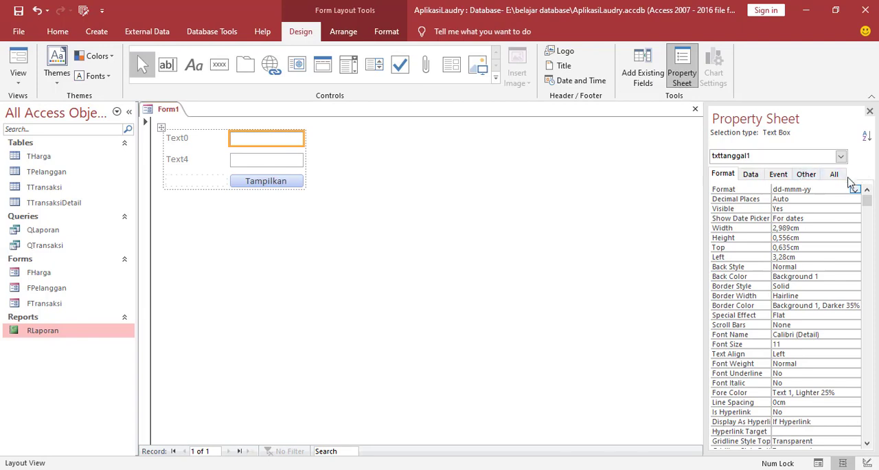
left_click(835, 175)
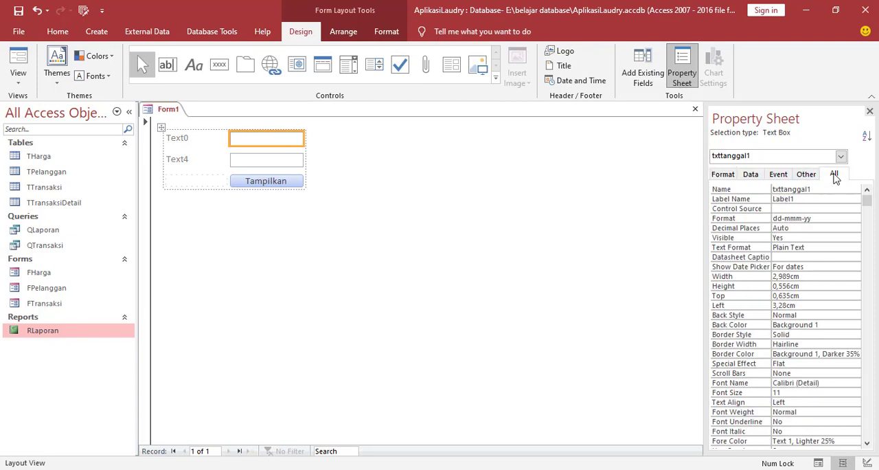
left_click(728, 175)
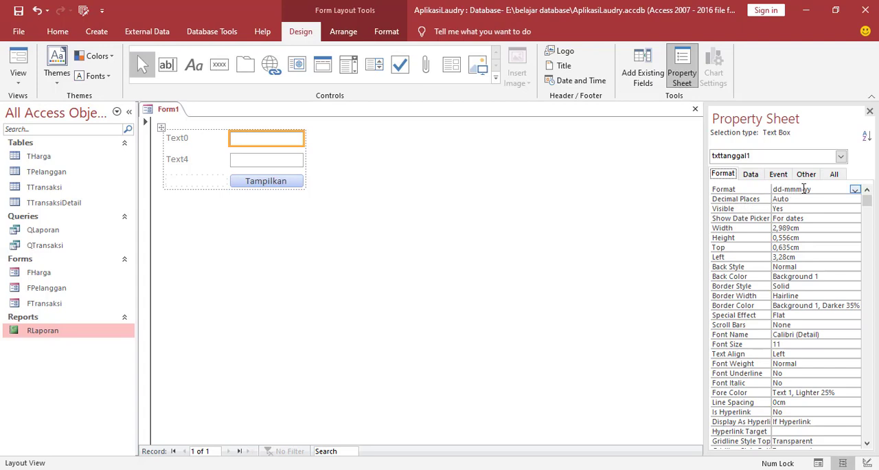
Change the caption of the first text box's label to Tanggal Awal.
left_click(184, 138)
left_click(204, 139)
double_click(183, 138)
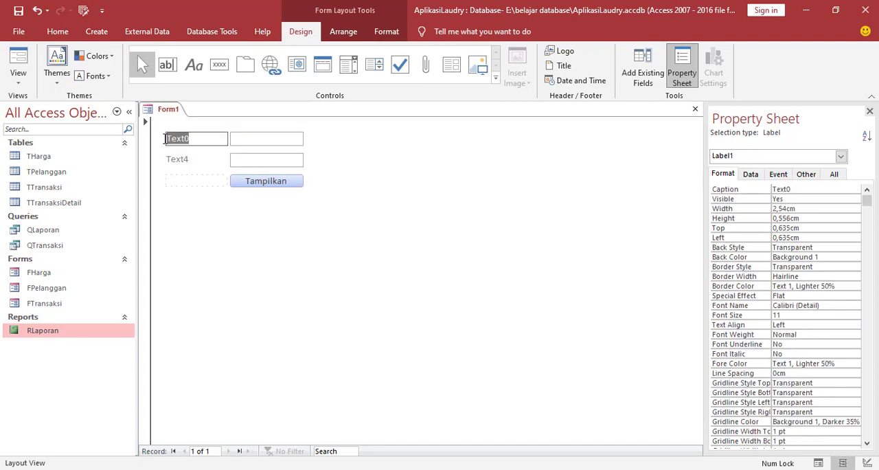
type("Tanggal Awal")
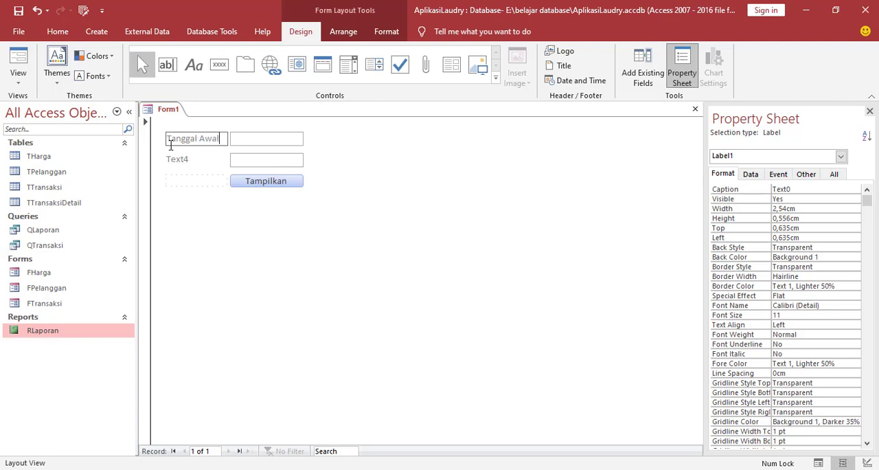
Change the caption of the second text box's label to Tanggal Akhir.
left_click(184, 162)
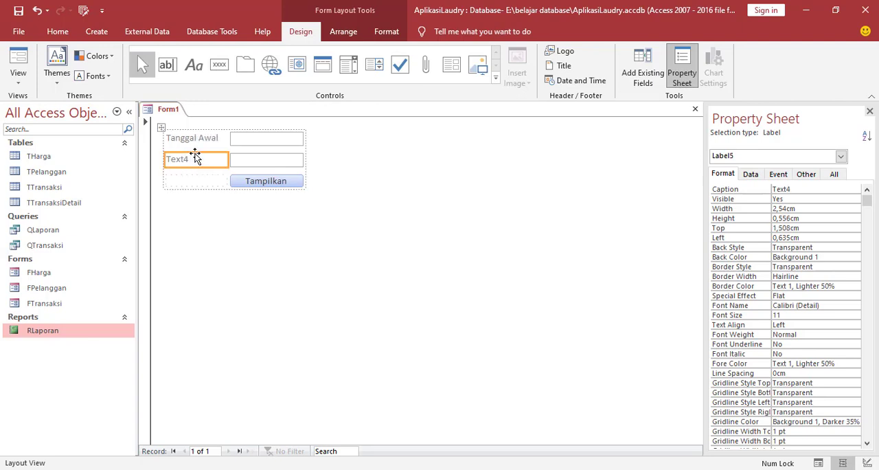
left_click(191, 160)
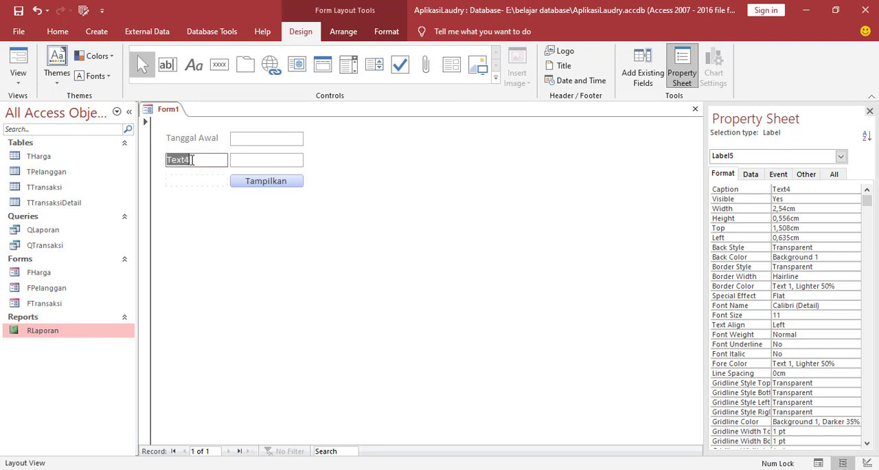
left_click_drag(191, 160, 156, 160)
type("Tanggal Akhir")
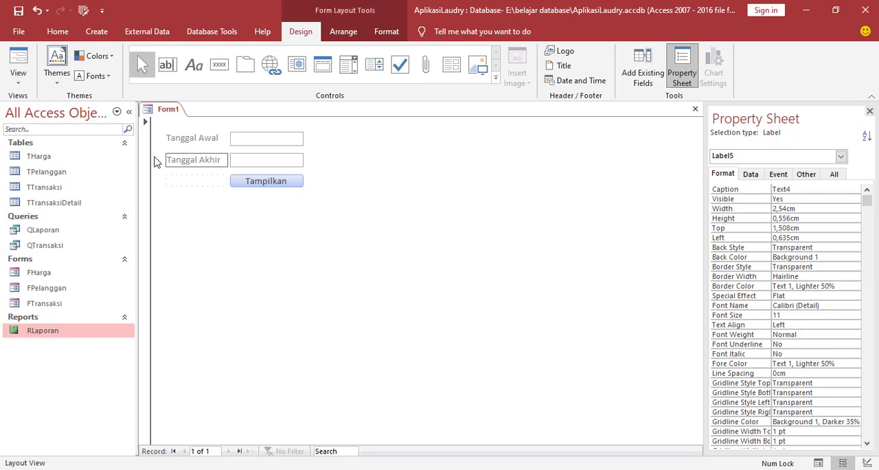
left_click(241, 247)
Name the Tanggal Akhir text box txttanggal2 and give it the same date format as txttanggal1.
left_click(279, 160)
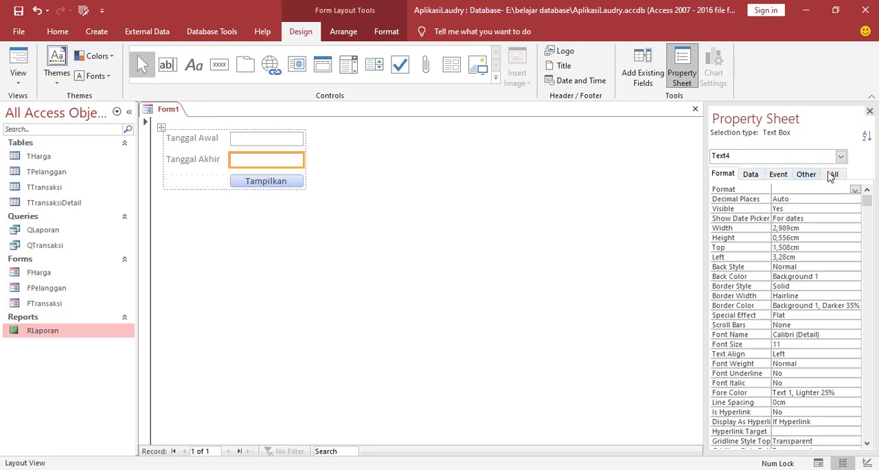
left_click(832, 173)
double_click(790, 189)
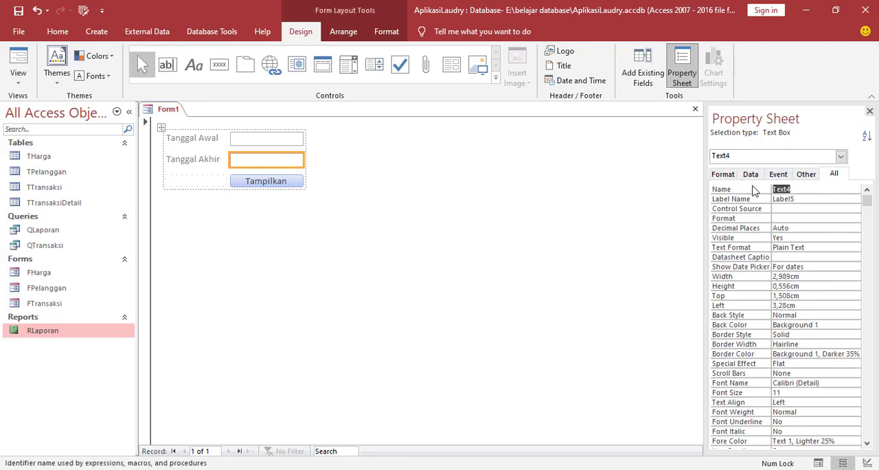
type("txttanggal1")
left_click(725, 175)
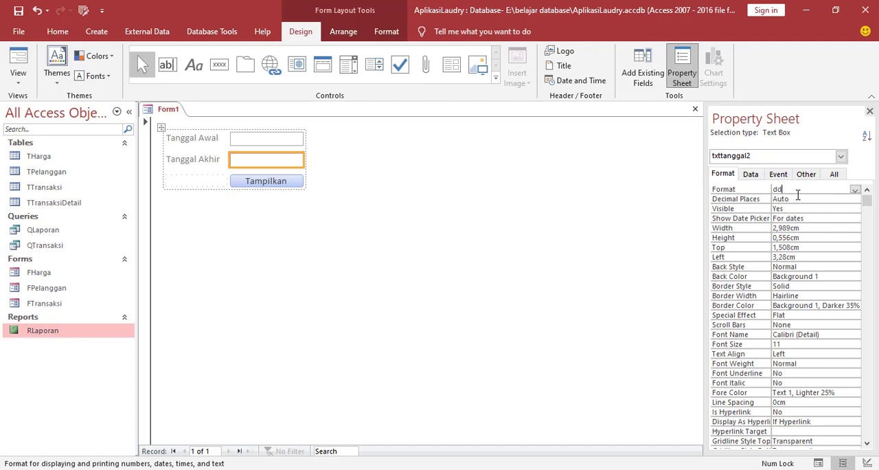
type("m-yy")
left_click(440, 225)
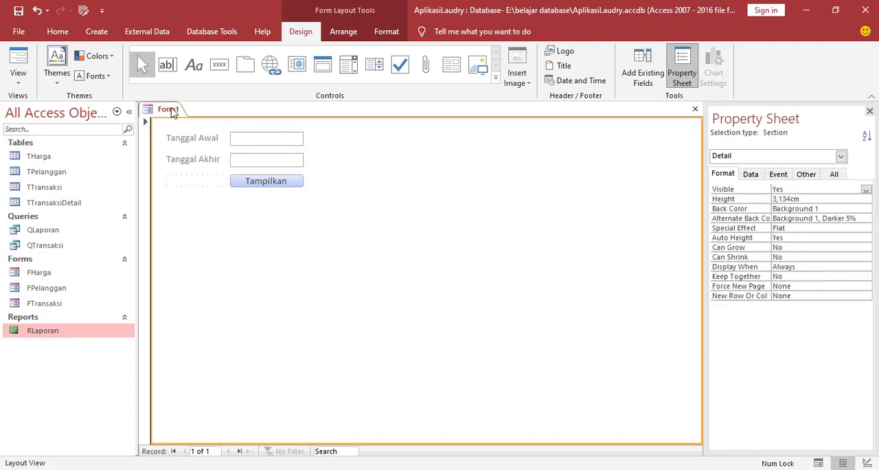
Save the date-input form under the name Flaporan.
right_click(170, 112)
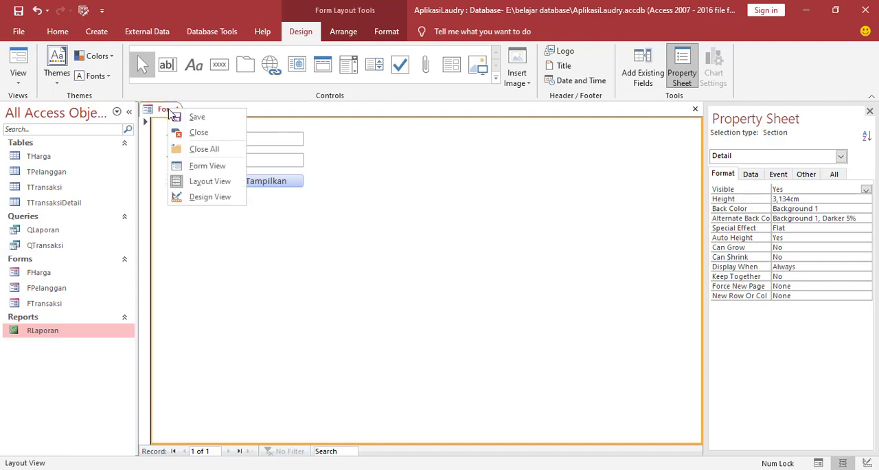
left_click(179, 118)
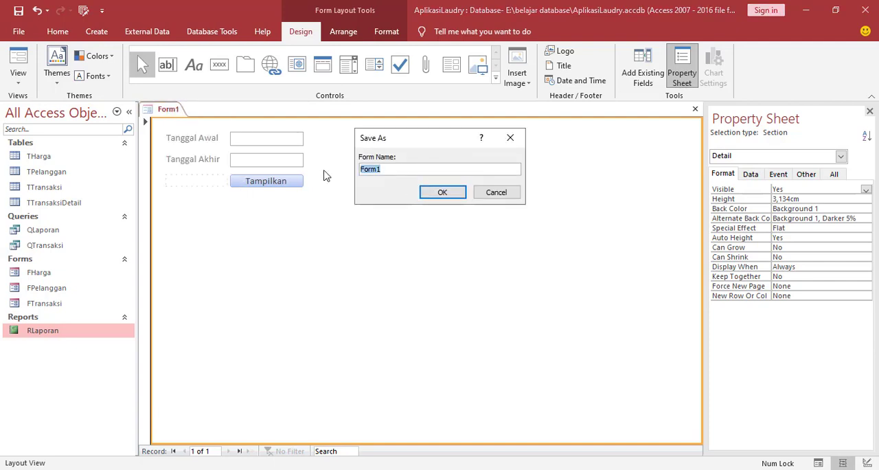
type("f")
left_click(430, 194)
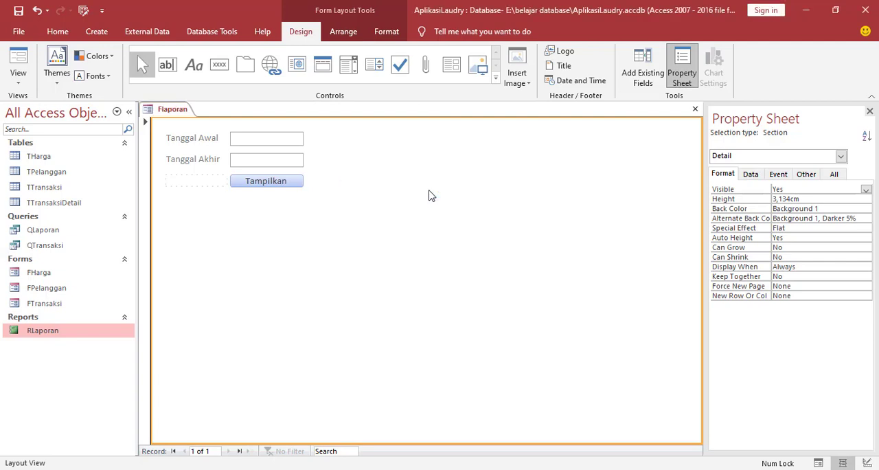
Display Flaporan in Form View and check the date pickers of the Tanggal Awal and Tanggal Akhir fields.
right_click(165, 113)
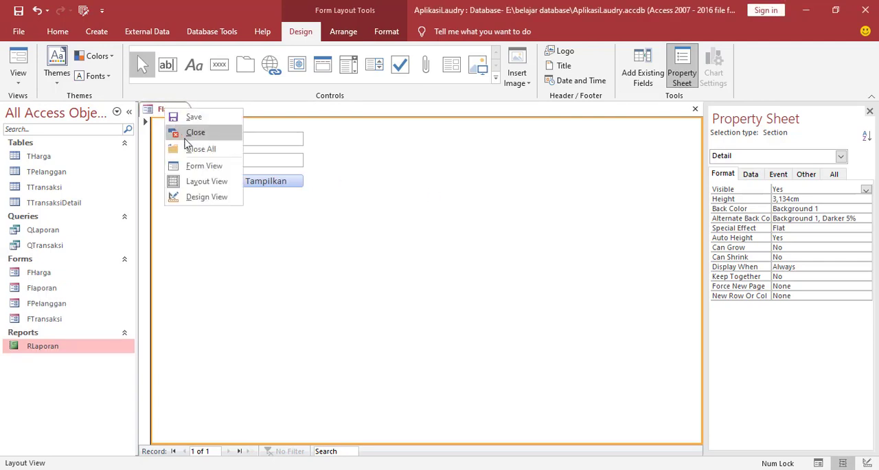
left_click(172, 165)
left_click(311, 138)
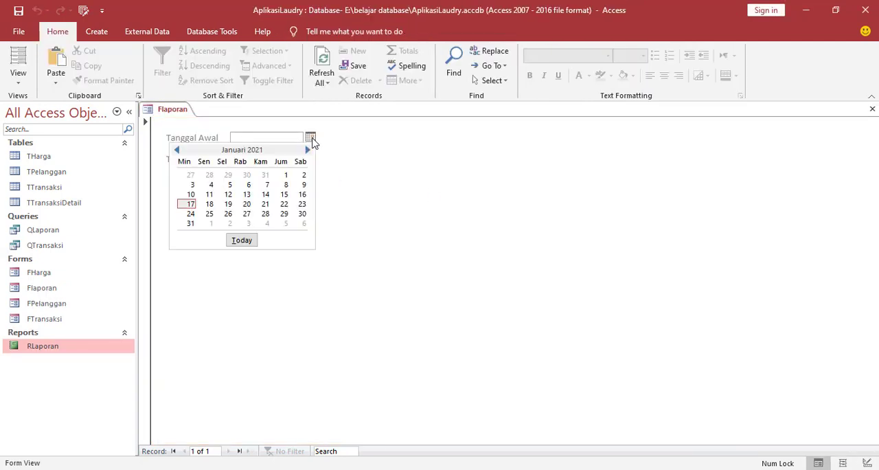
left_click(378, 204)
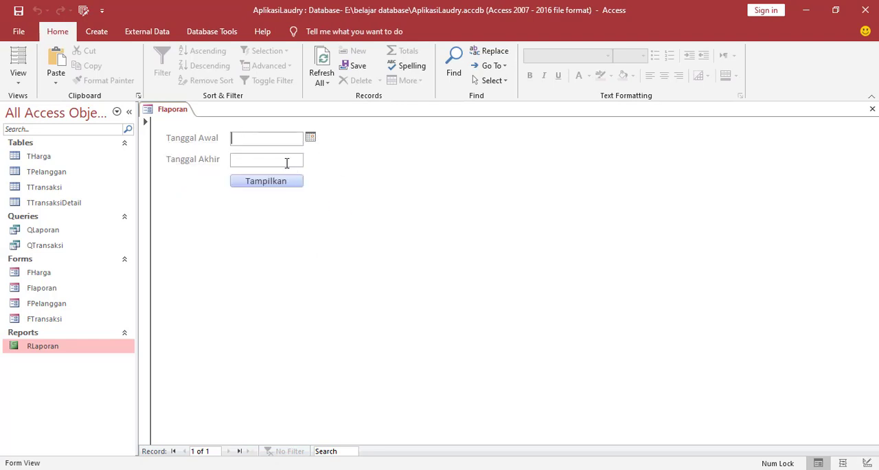
left_click(286, 162)
left_click(311, 159)
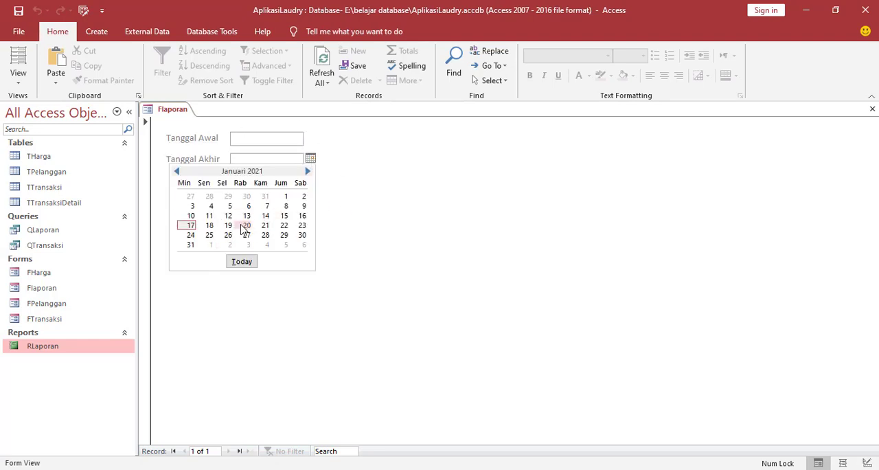
left_click(373, 178)
Switch Flaporan to Design View and open the Macro Builder for the Tampilkan button's click event.
right_click(362, 153)
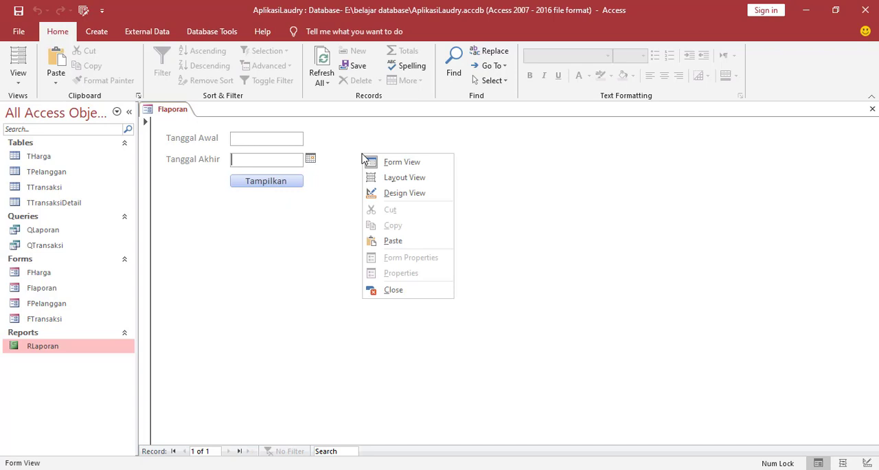
left_click(381, 193)
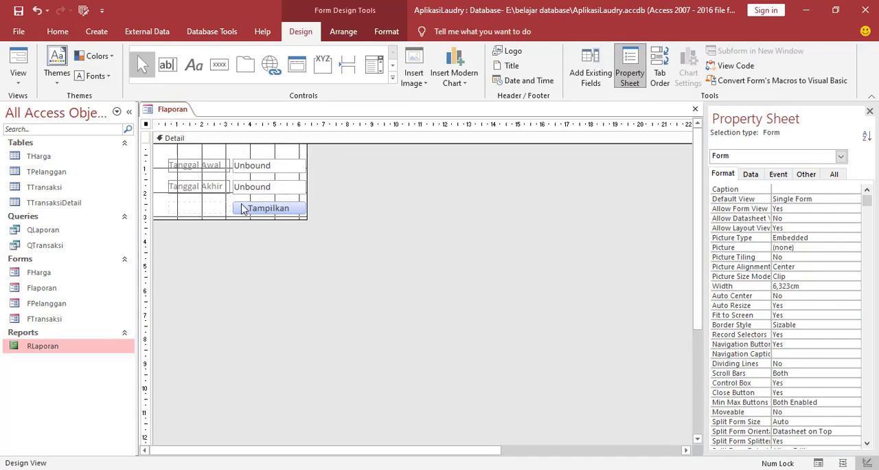
right_click(204, 209)
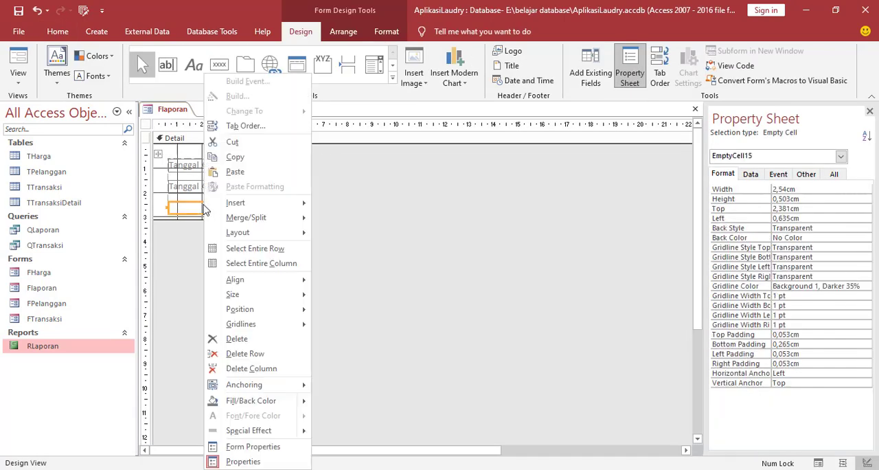
left_click(163, 211)
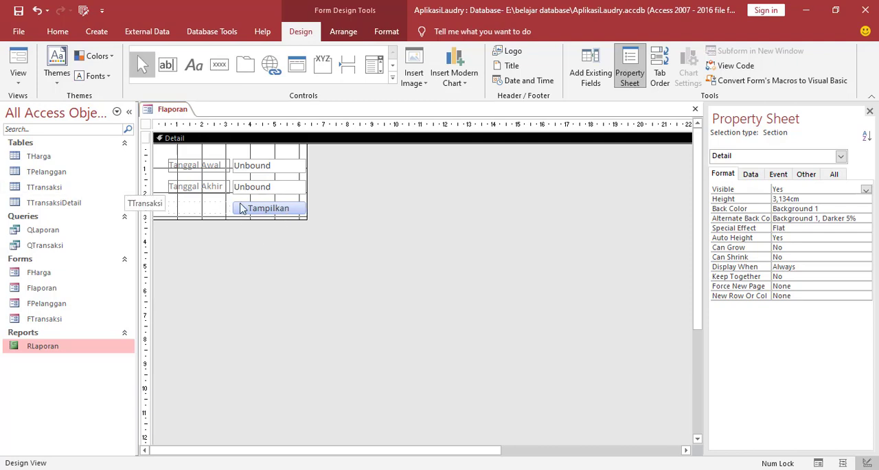
left_click(263, 211)
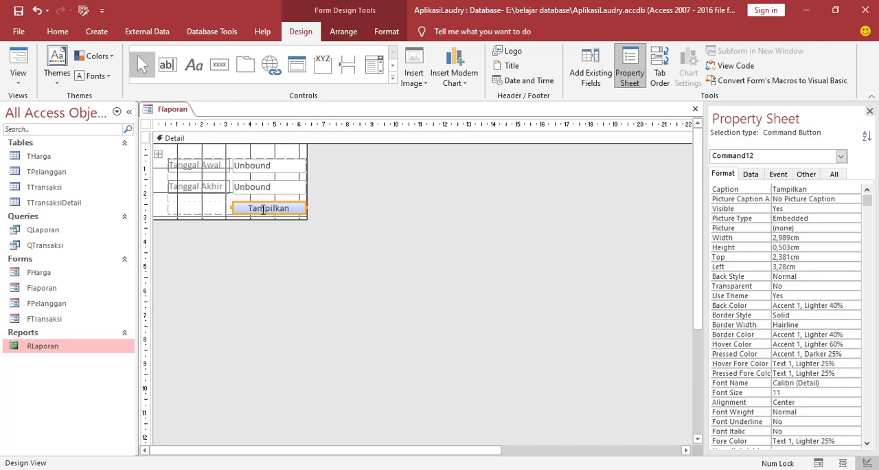
right_click(262, 210)
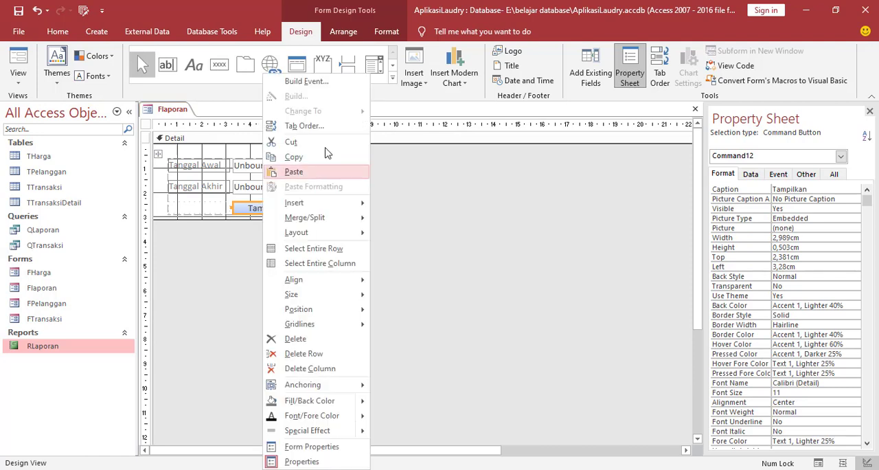
left_click(307, 81)
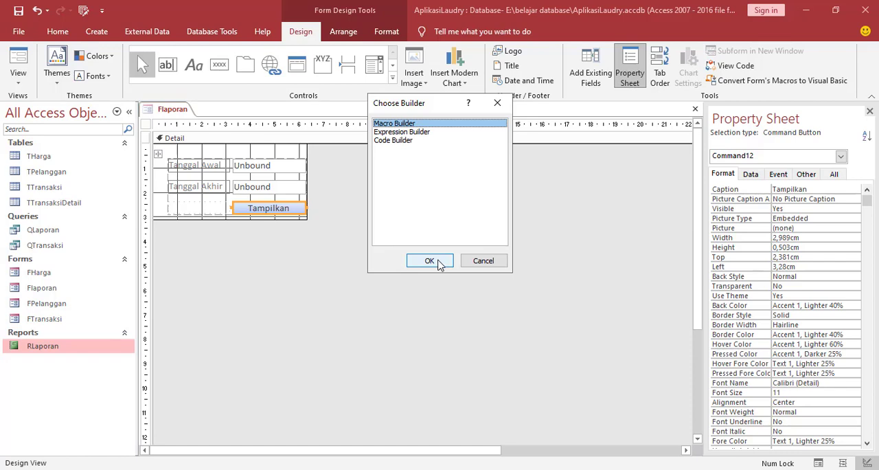
left_click(440, 263)
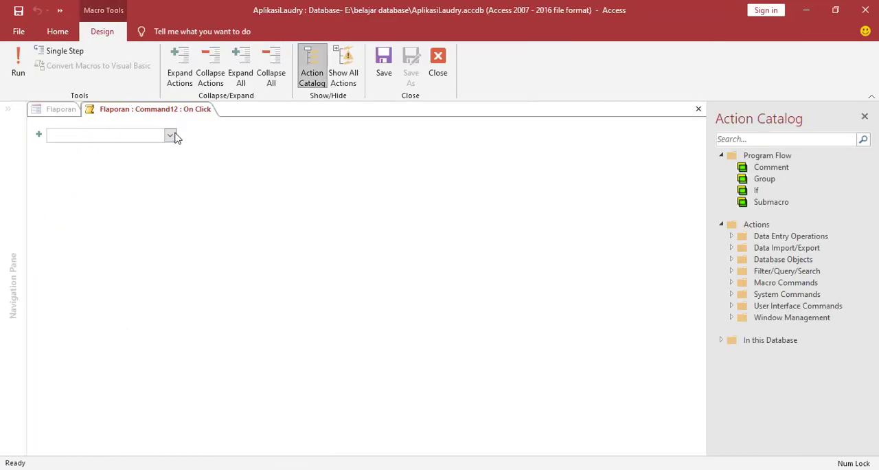
Add an OpenReport action to the macro with RLaporan as its report name.
left_click(170, 136)
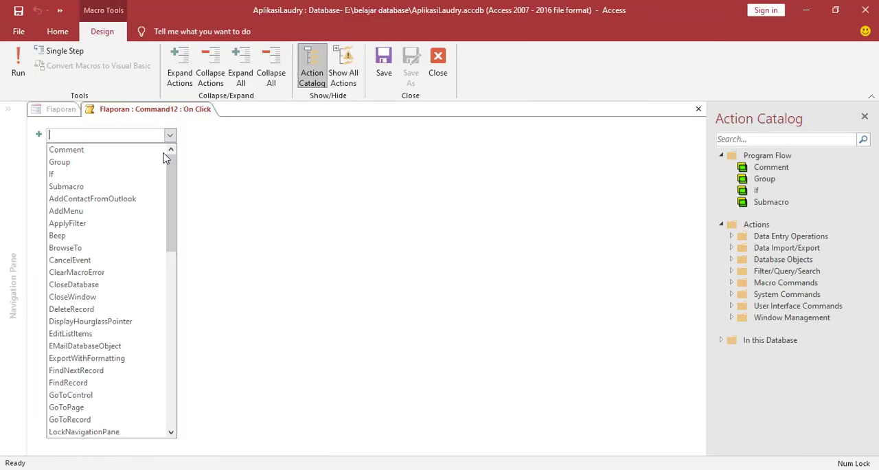
left_click_drag(171, 174, 174, 198)
scroll(178, 215, "down", 4)
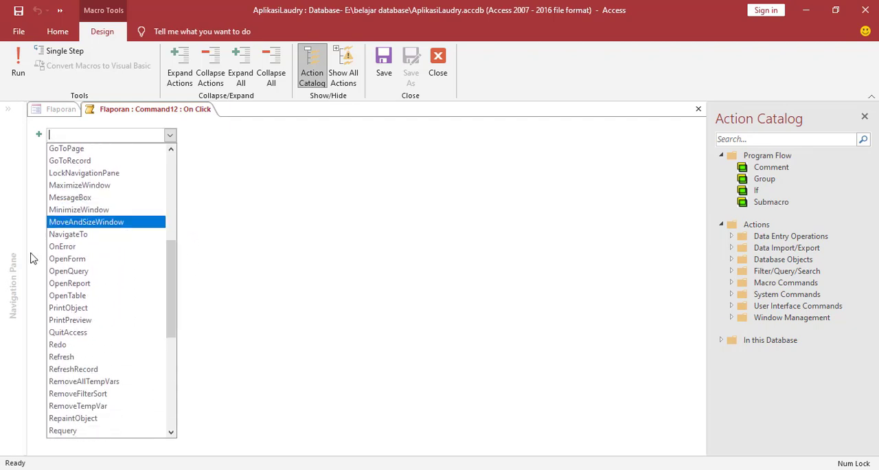
left_click(65, 284)
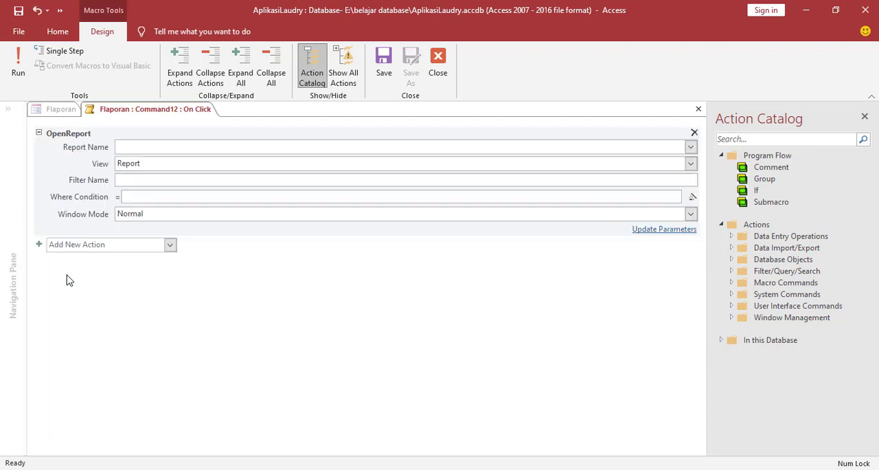
left_click(690, 148)
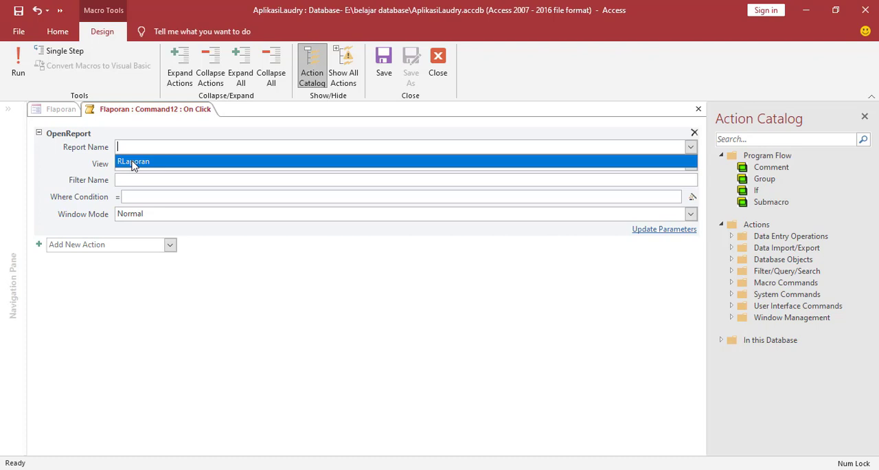
left_click(134, 162)
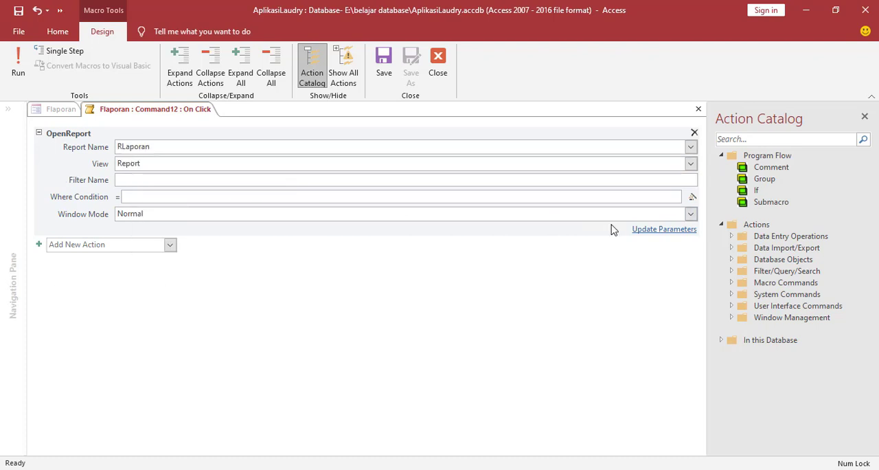
Open the Expression Builder for the OpenReport action's Where Condition and enter [tanggaltransaksi].
left_click(655, 196)
left_click(691, 198)
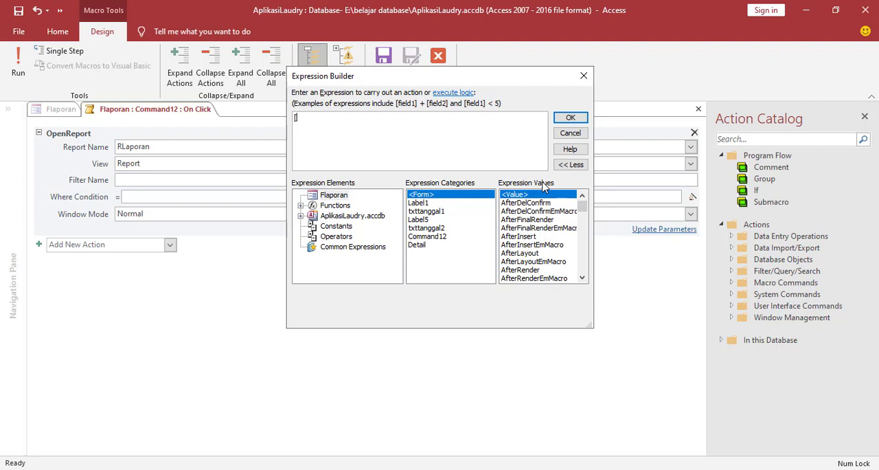
type("[tanggaltransaksi]")
Replace the entered field name with the TanggalTransaksi field of the TTransaksi table, keeping only [TanggalTransaksi] in the expression.
left_click(300, 216)
left_click(313, 226)
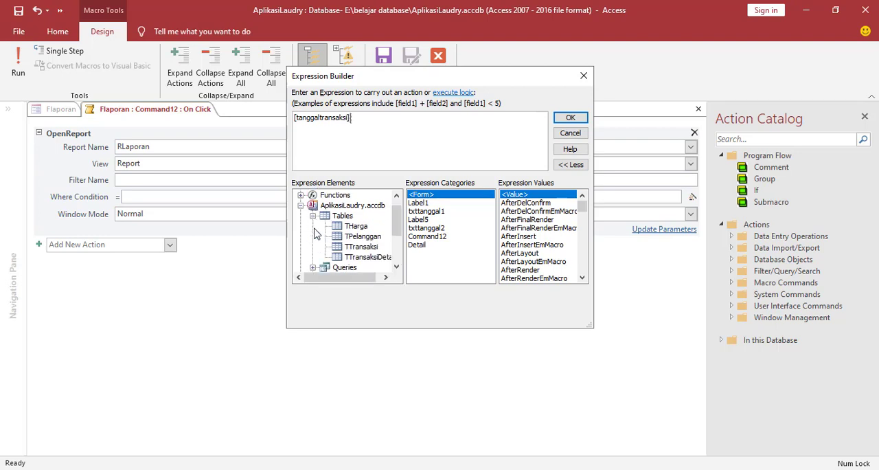
left_click(344, 249)
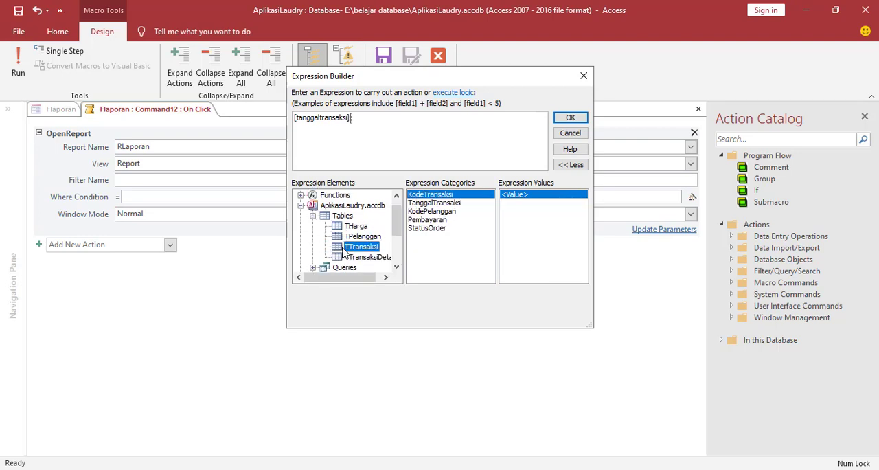
left_click(434, 205)
double_click(434, 205)
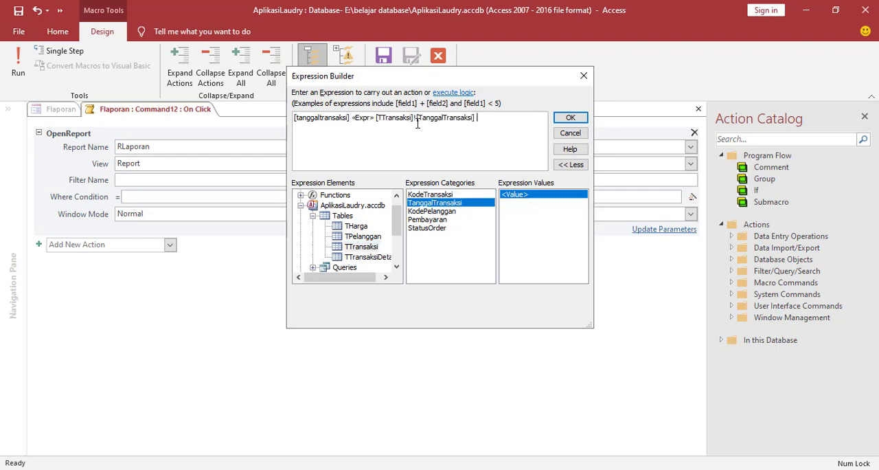
left_click_drag(416, 118, 280, 115)
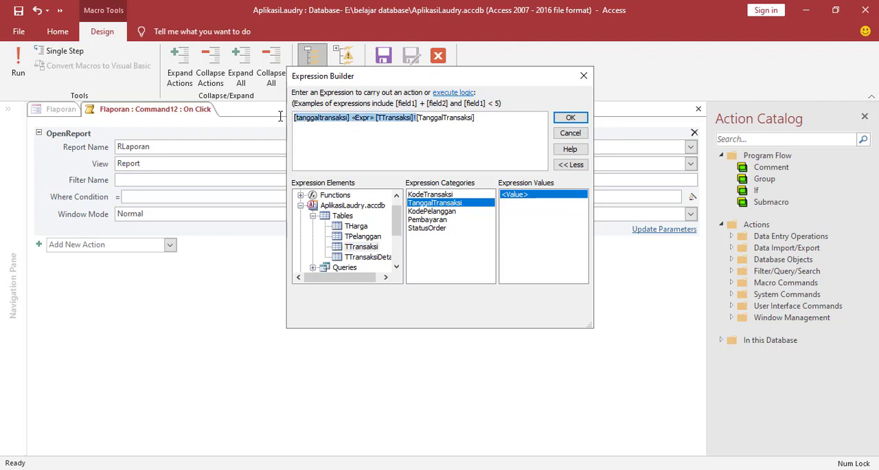
key("Delete")
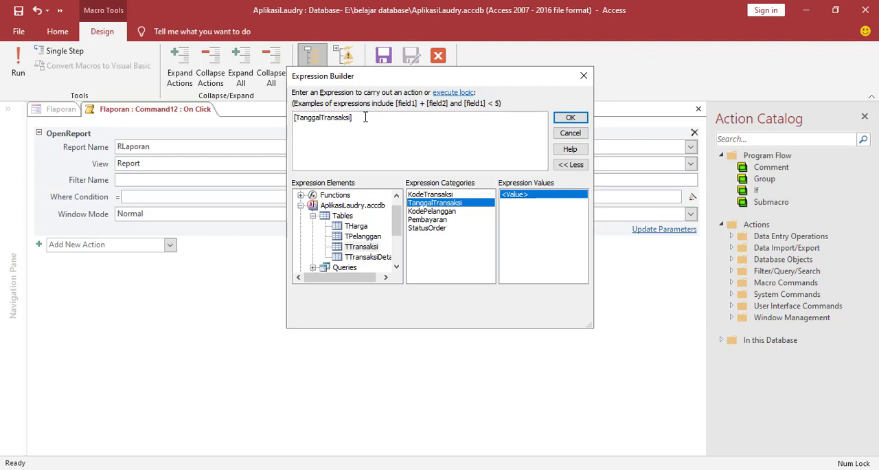
Extend the expression with the start-date comparison >=[Forms]![Flaporan]![txttanggal1].
type("> =[Fo")
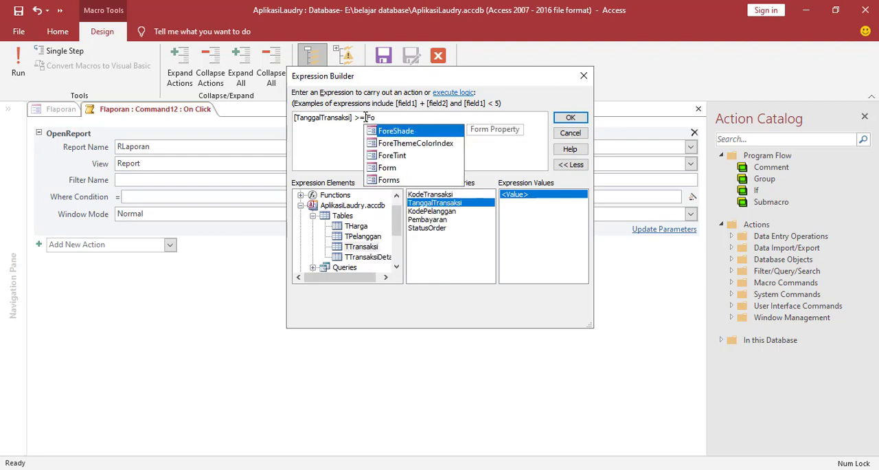
double_click(391, 181)
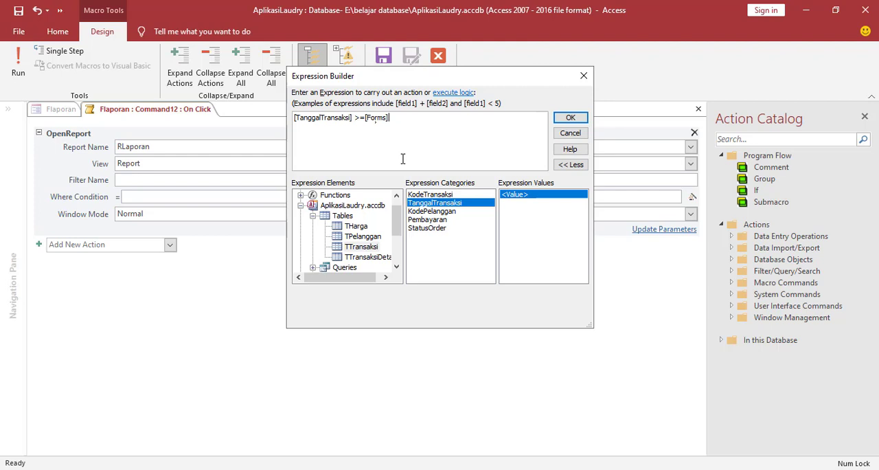
type("!")
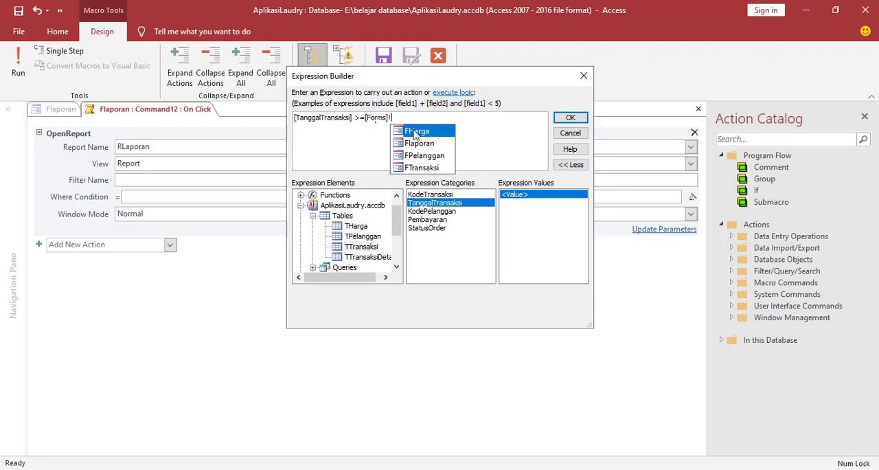
double_click(415, 143)
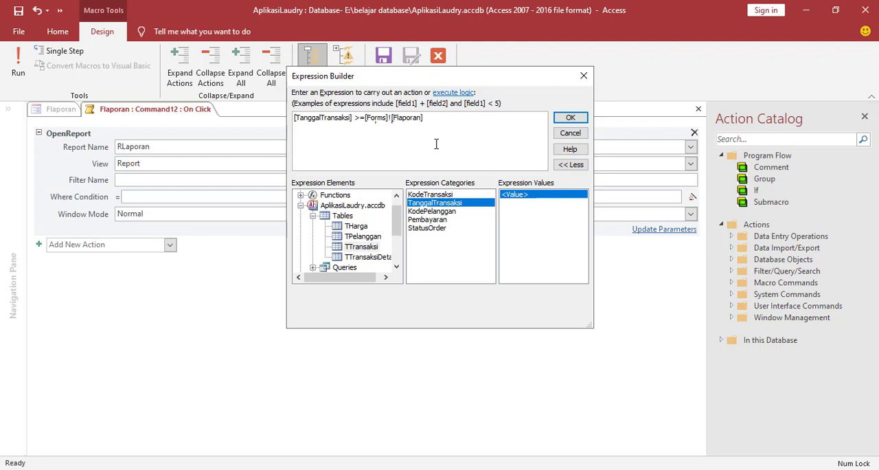
type("!")
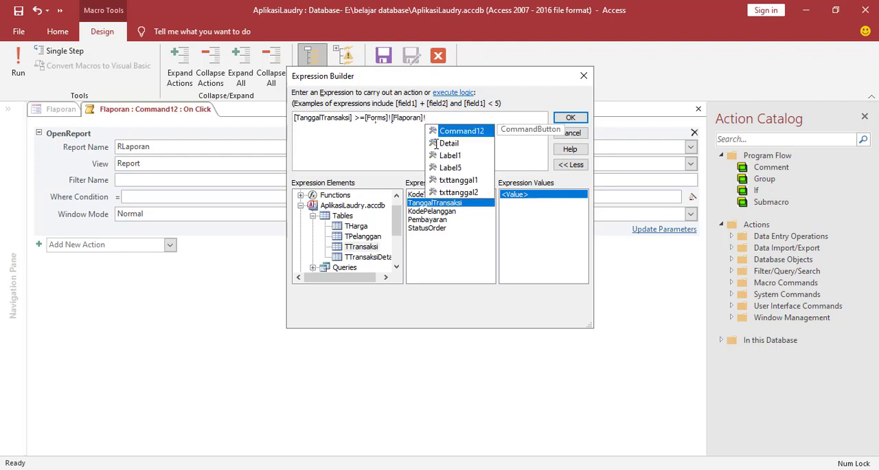
left_click(459, 181)
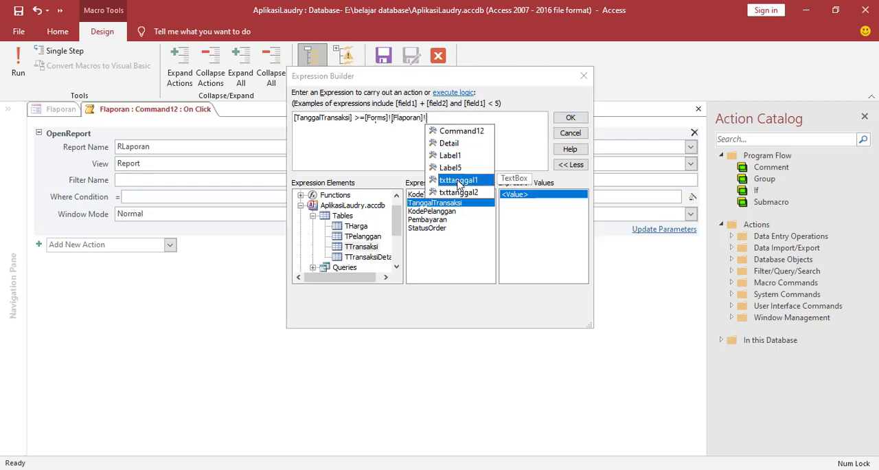
double_click(458, 181)
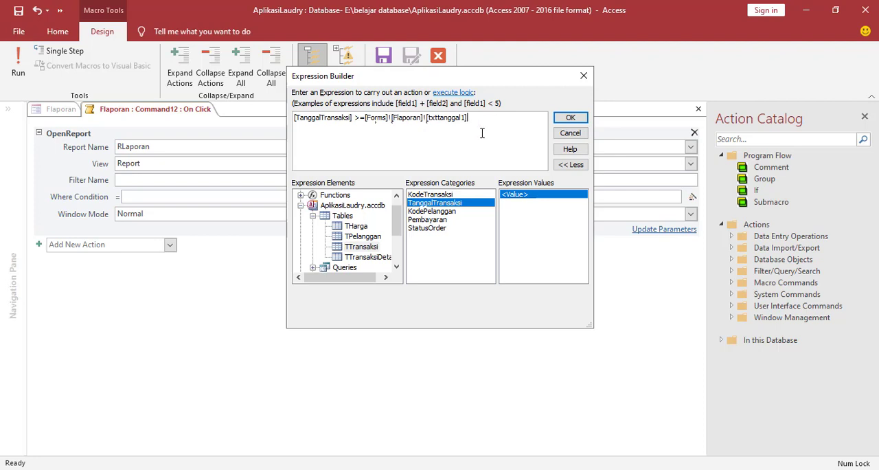
Append And to the expression, followed by a copy of [TanggalTransaksi].
type("And[")
left_click_drag(355, 118, 291, 115)
key("ctrl+c")
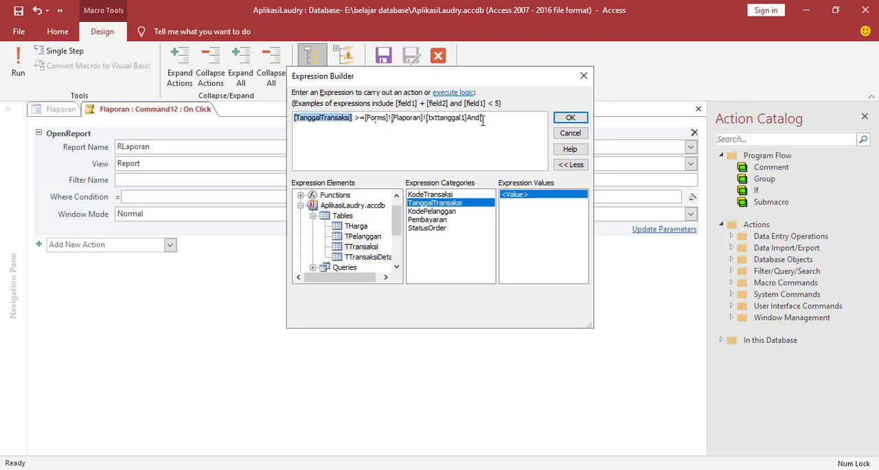
left_click(482, 120)
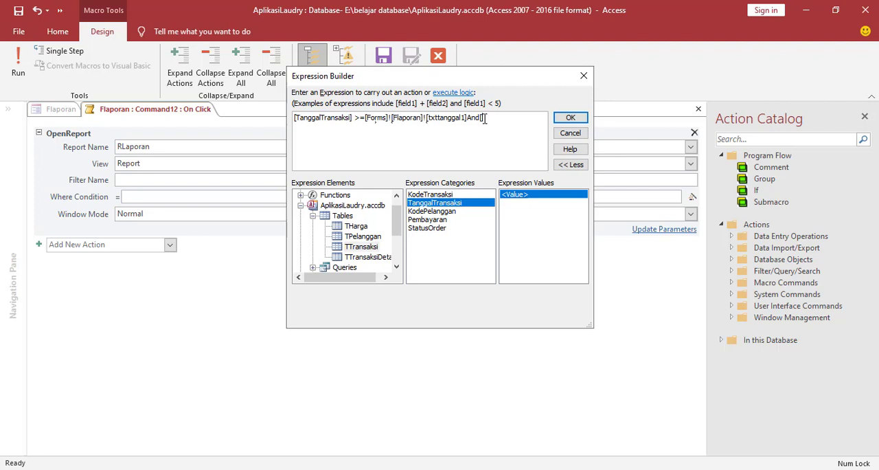
key("ctrl+v")
Complete the Where Condition with the end-date comparison <=[Forms]![Flaporan]![txttanggal2] and accept the expression.
type("<=[")
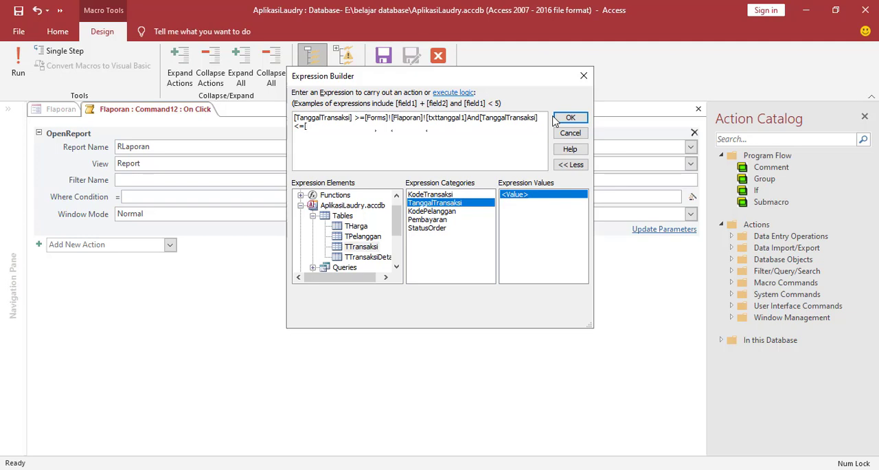
type("Fo")
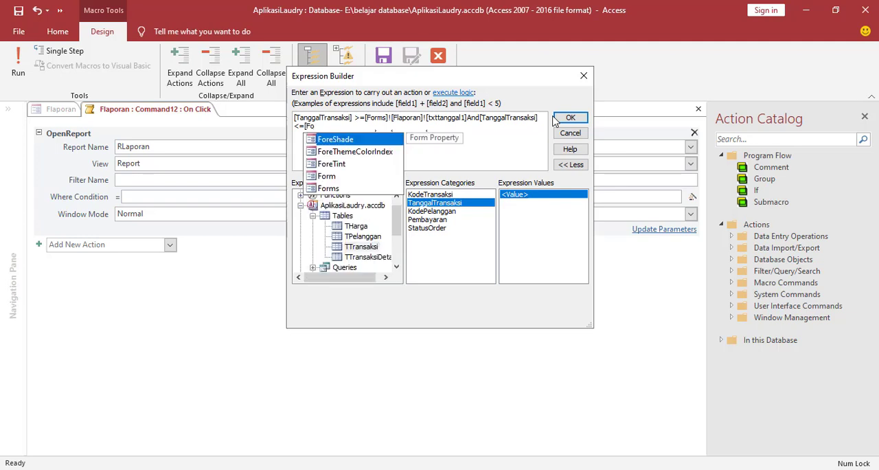
left_click(345, 188)
double_click(345, 188)
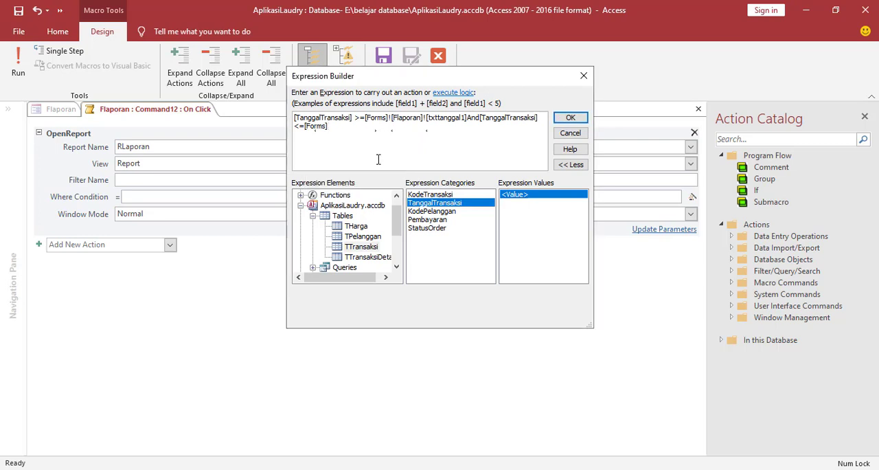
type("!")
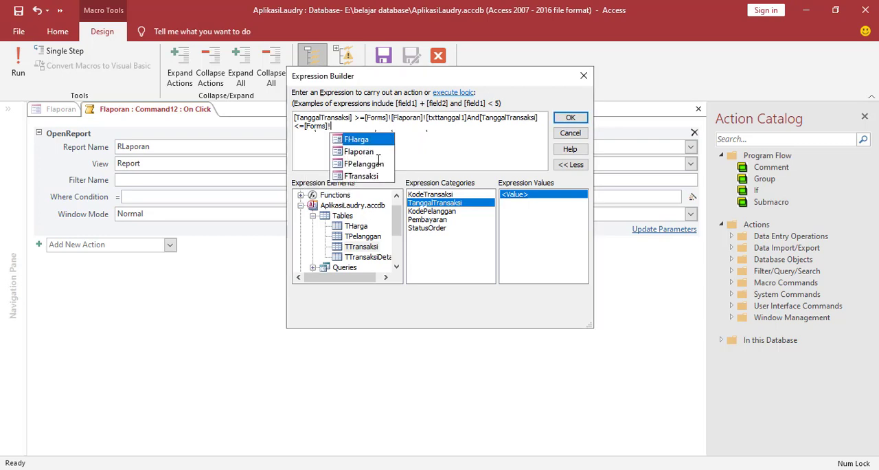
double_click(370, 153)
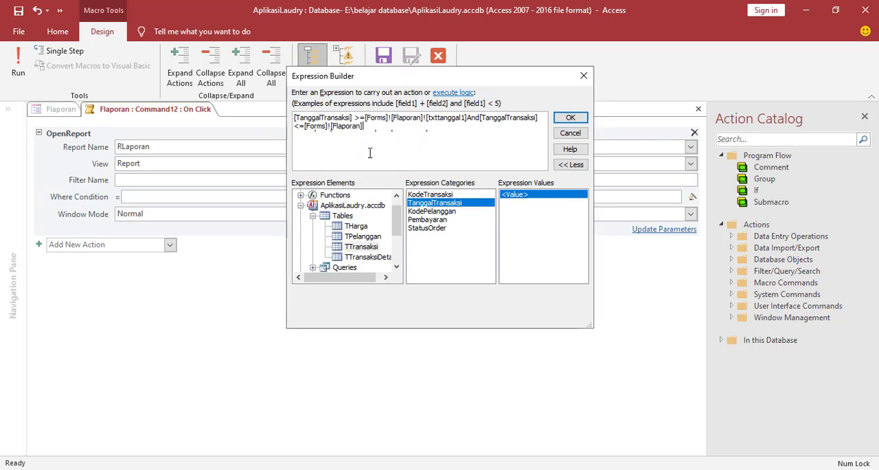
type("!")
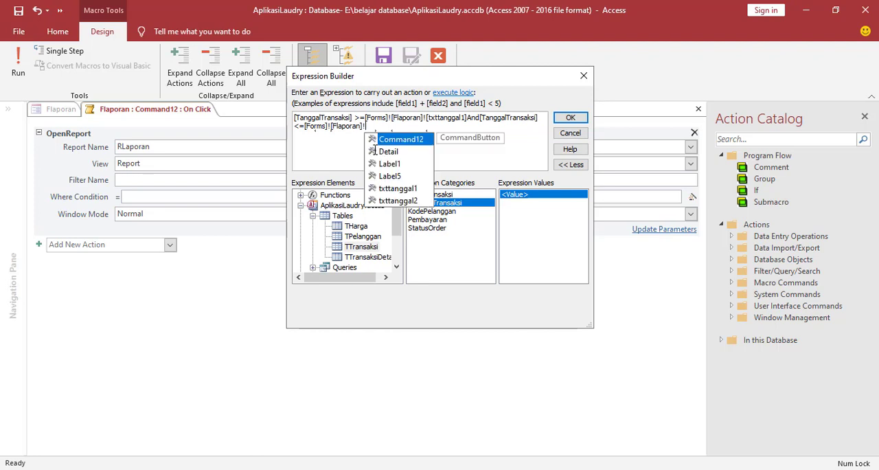
double_click(389, 203)
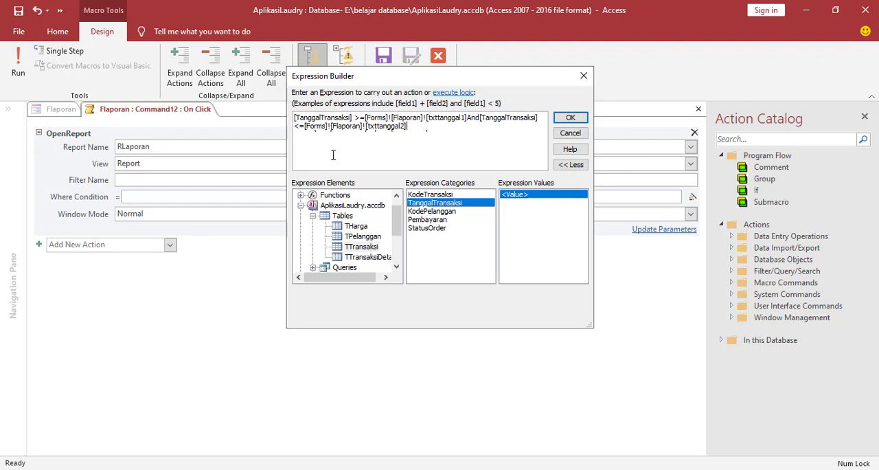
left_click(571, 120)
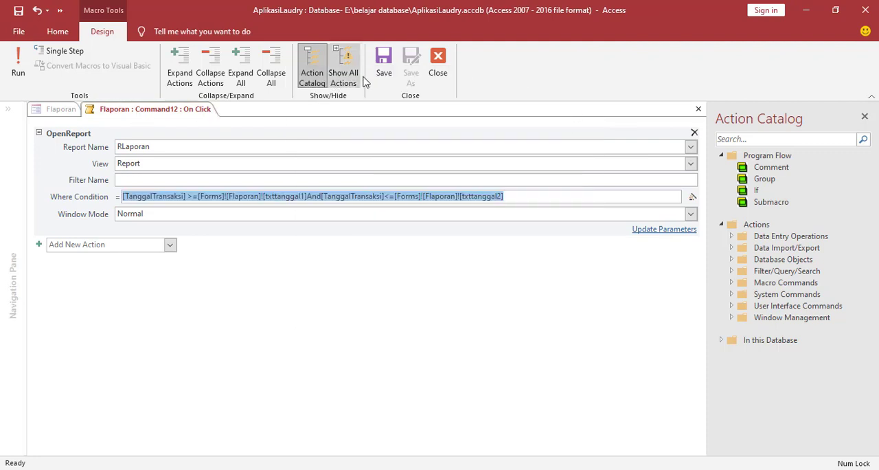
Save and close the Tampilkan button's click macro, and save the Flaporan form.
left_click(387, 62)
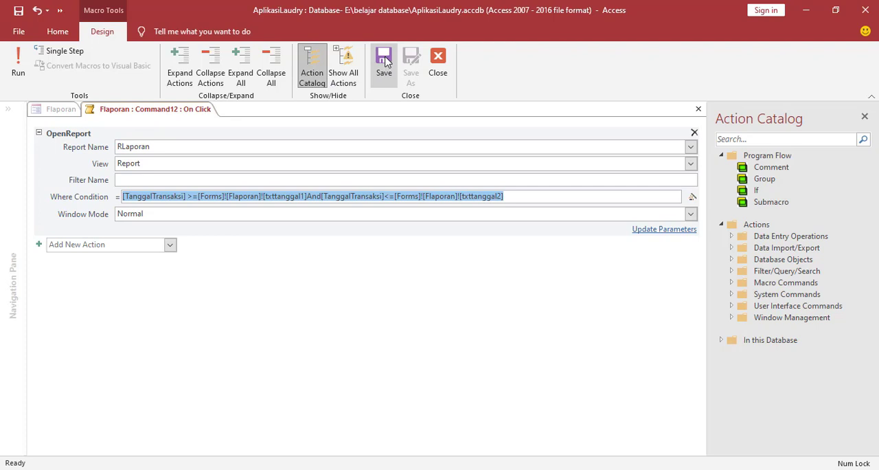
left_click(438, 61)
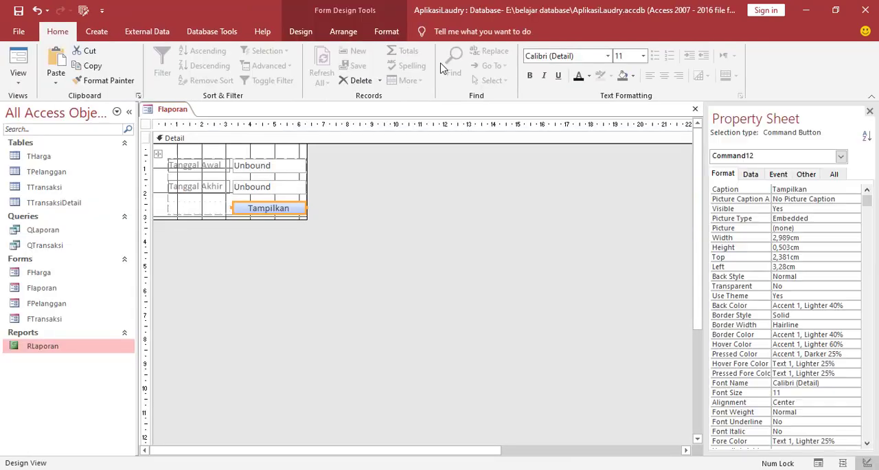
right_click(176, 110)
left_click(192, 114)
Open Flaporan in Form View and display the report with Tanggal Awal 01-Jan-21 and Tanggal Akhir 31/01/2021.
double_click(45, 289)
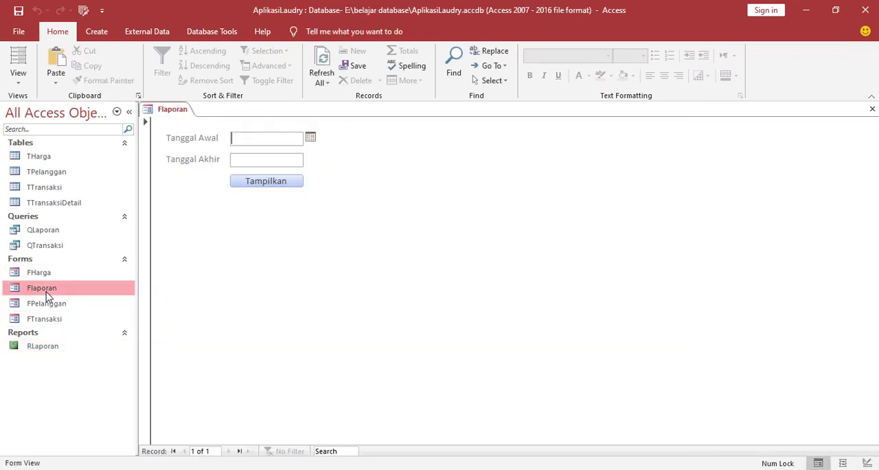
left_click(310, 138)
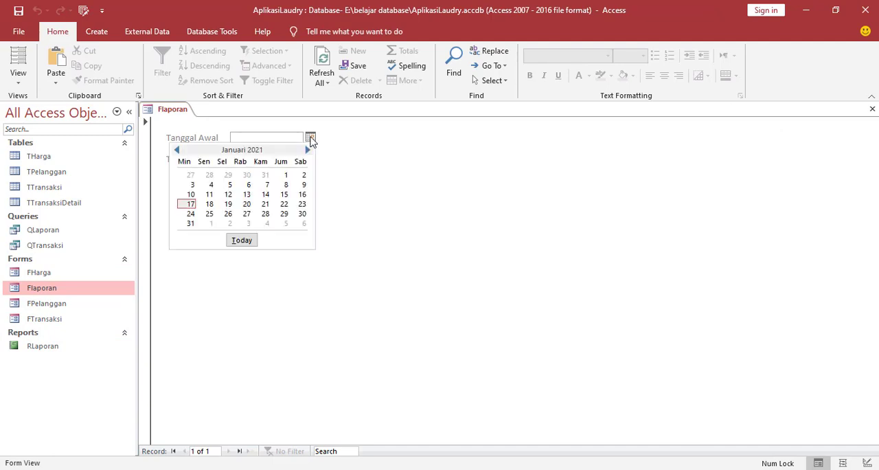
left_click(285, 177)
left_click(271, 161)
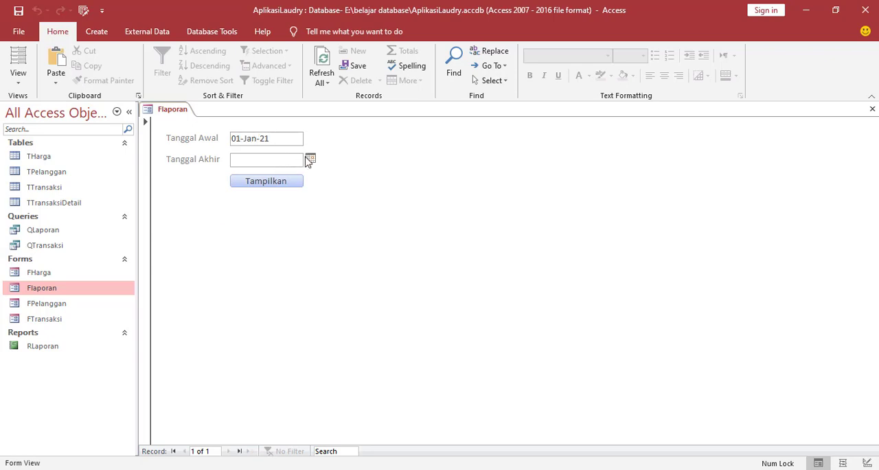
left_click(310, 159)
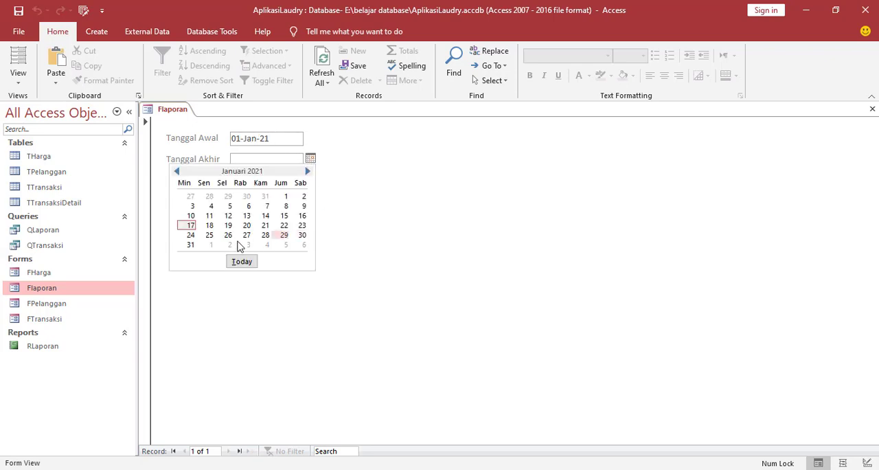
left_click(191, 246)
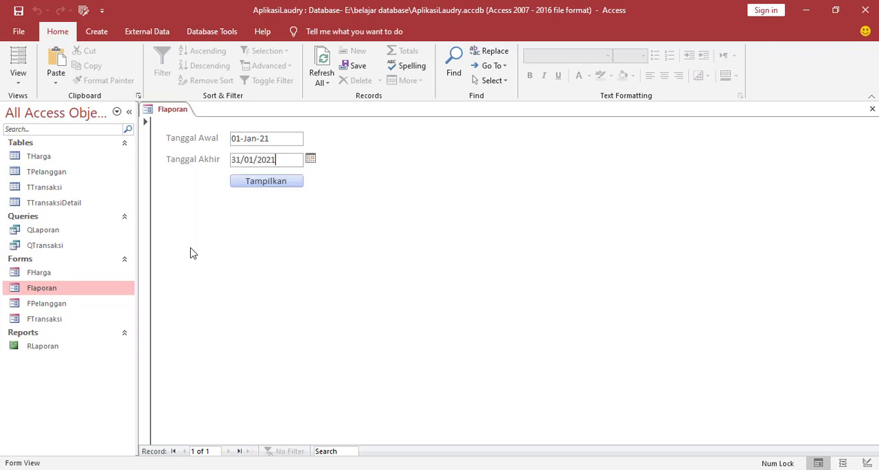
left_click(261, 184)
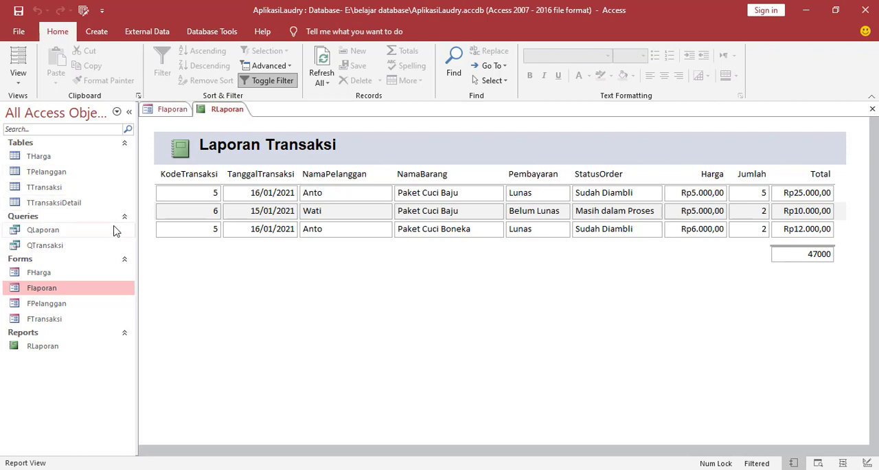
Open the FTransaksi form and start a new transaction record with Tanggal Transaksi 01/12/2020.
double_click(42, 320)
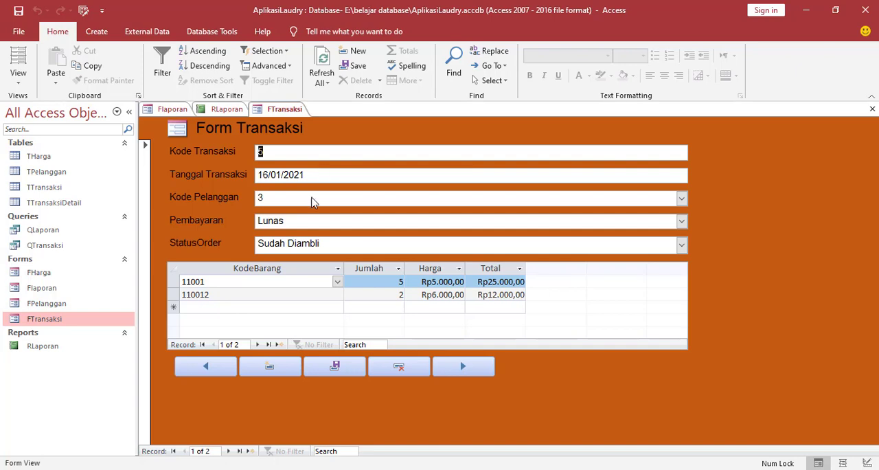
left_click(270, 364)
left_click(305, 174)
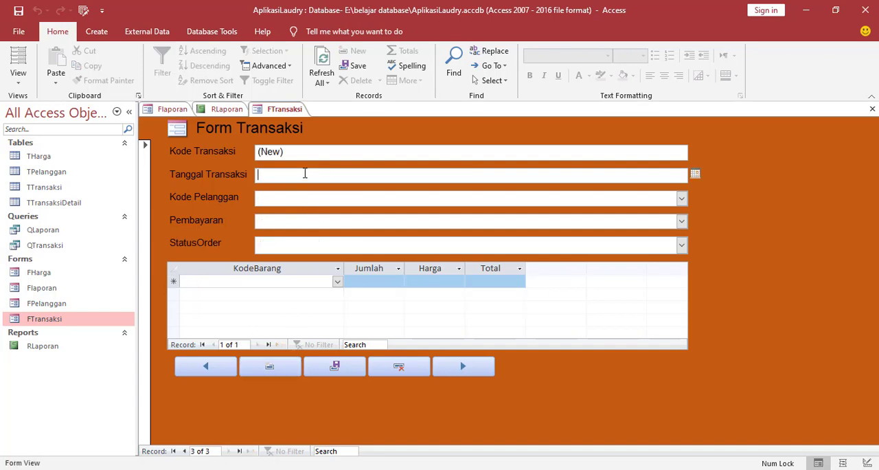
left_click(695, 175)
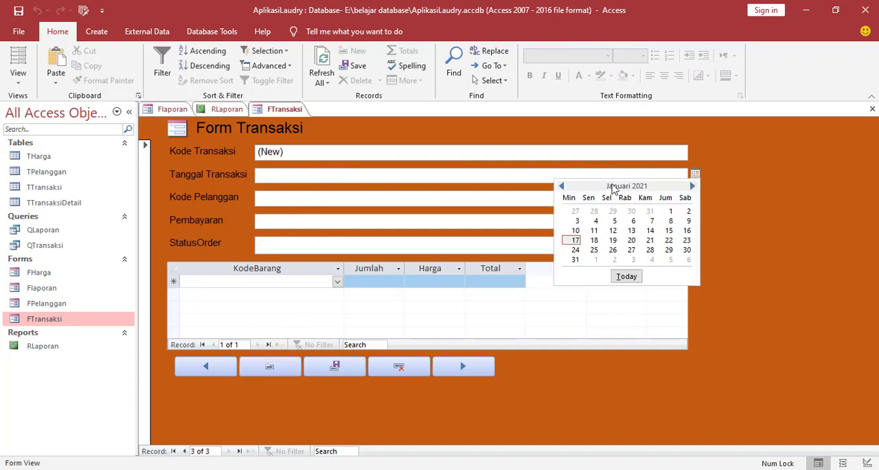
left_click(562, 186)
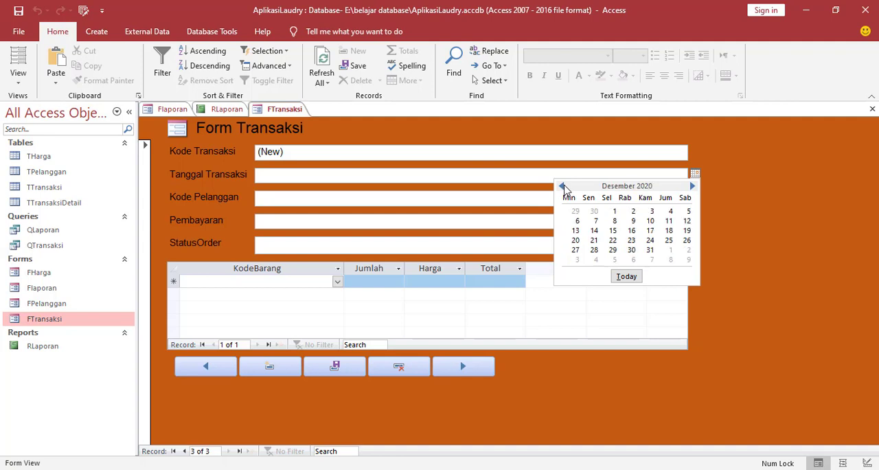
left_click(615, 213)
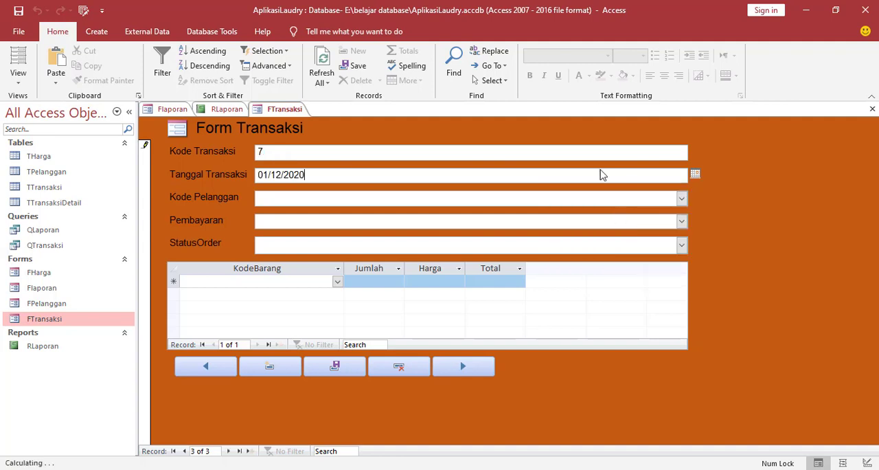
Set the new transaction's Kode Pelanggan to 3, Pembayaran to Lunas and StatusOrder to Sudah Diambli.
left_click(306, 201)
left_click(681, 198)
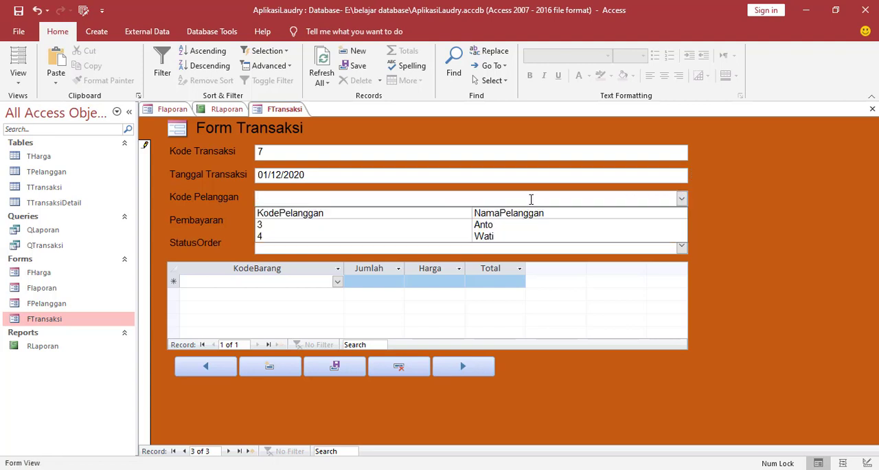
left_click(486, 225)
left_click(347, 222)
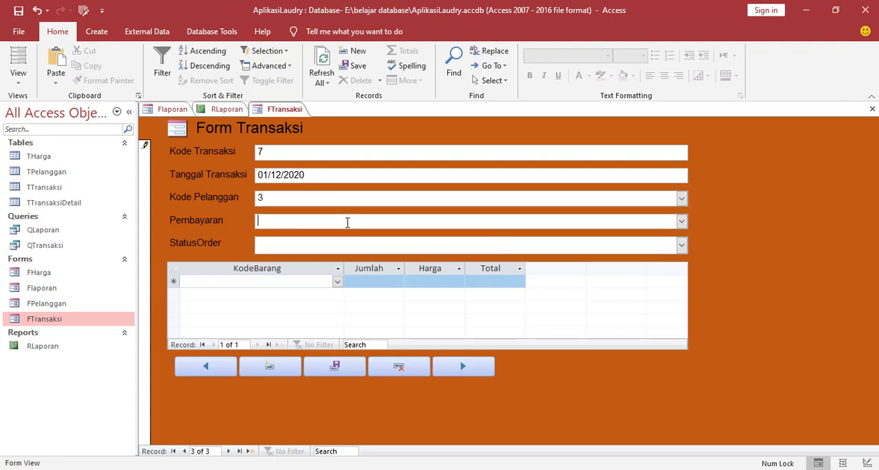
left_click(681, 221)
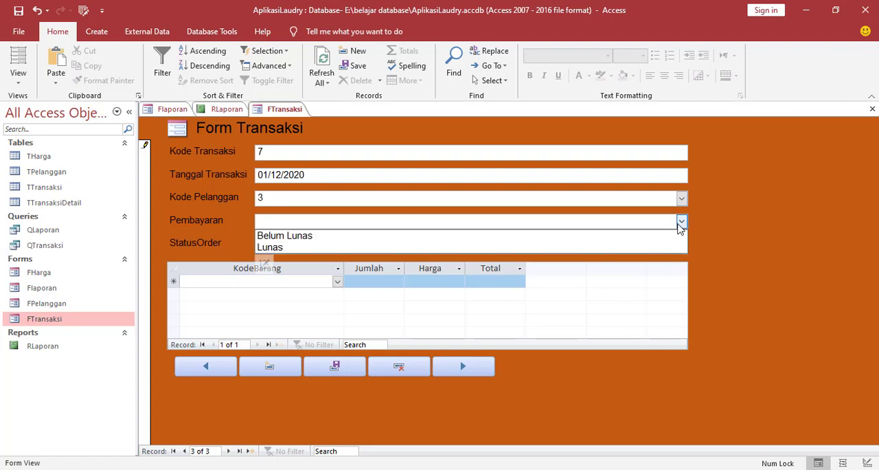
left_click(300, 249)
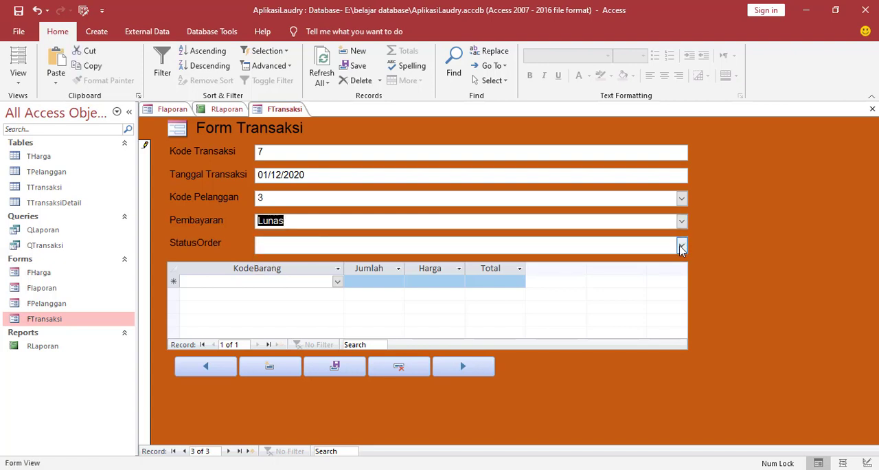
left_click(681, 245)
left_click(312, 272)
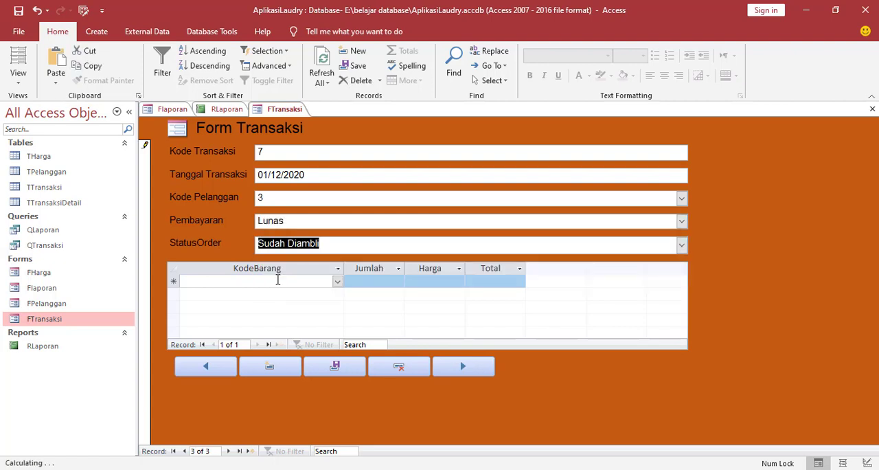
Add item 11001 (Paket Cuci Baju) with Jumlah 2 to the transaction's detail lines and move on to a blank record.
left_click(336, 282)
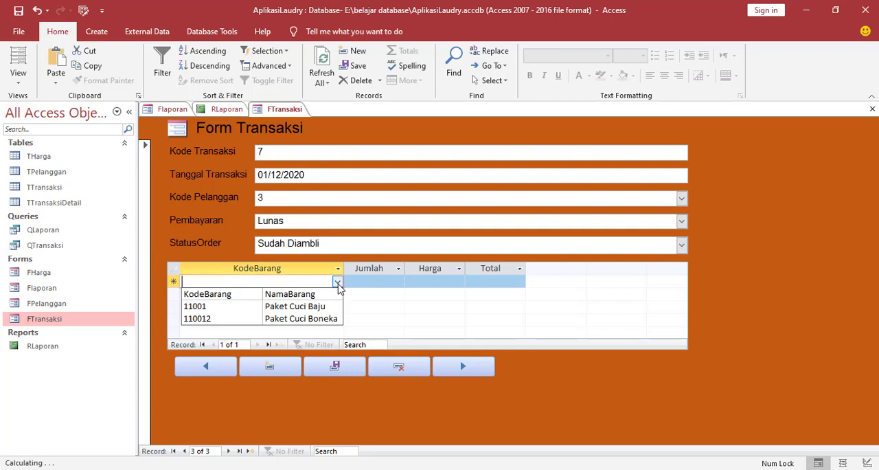
left_click(307, 306)
left_click(384, 284)
left_click(398, 283)
type("2")
key("Tab")
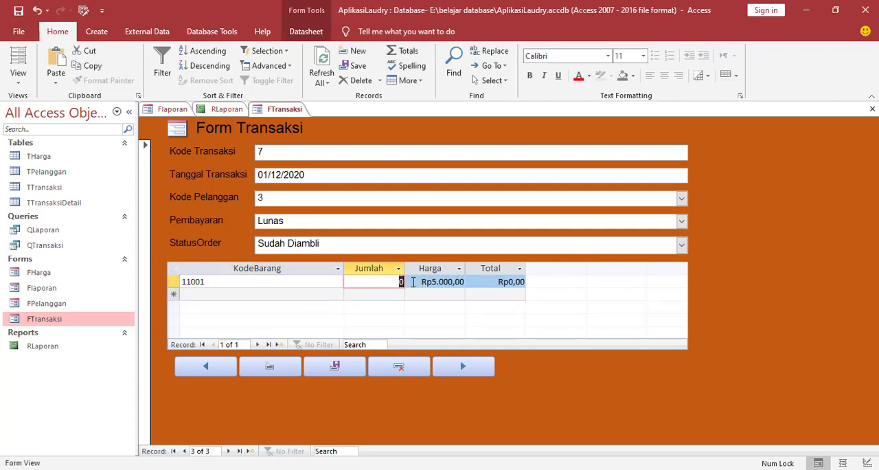
left_click(483, 282)
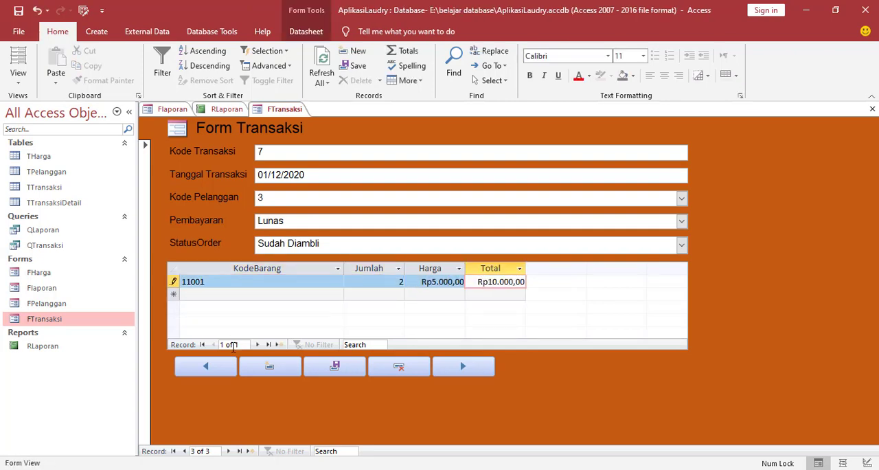
left_click(270, 369)
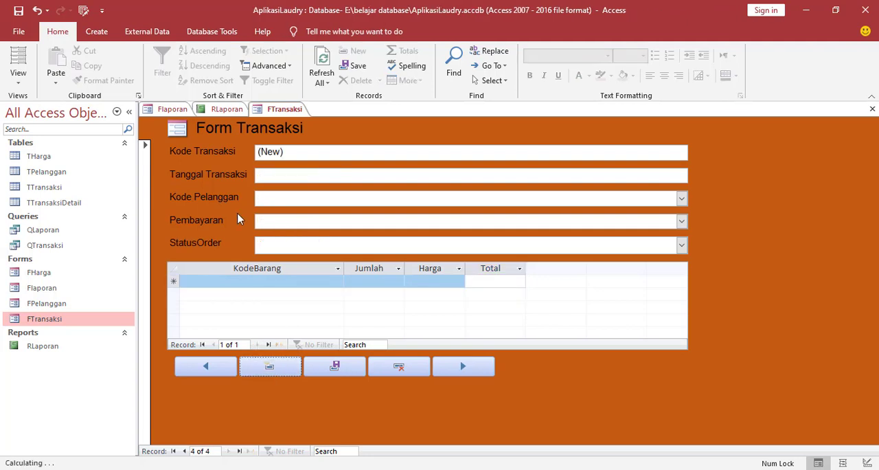
Close the FTransaksi form and refresh the data in the open RLaporan report.
right_click(278, 115)
left_click(302, 131)
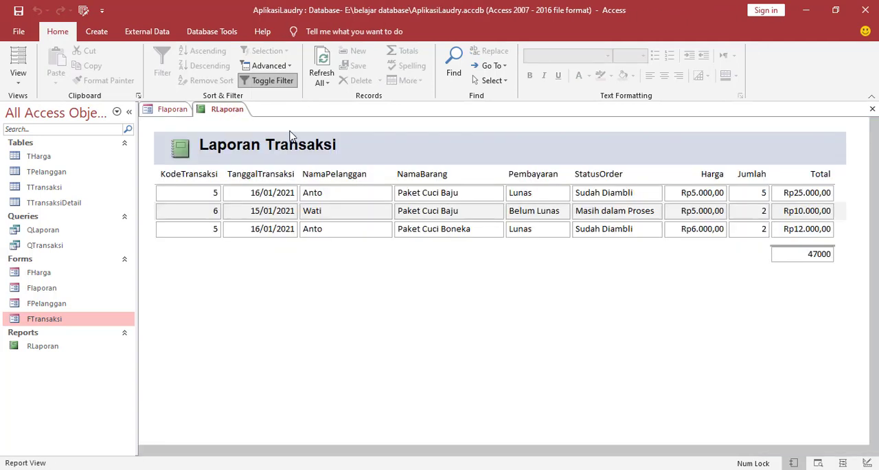
left_click(321, 62)
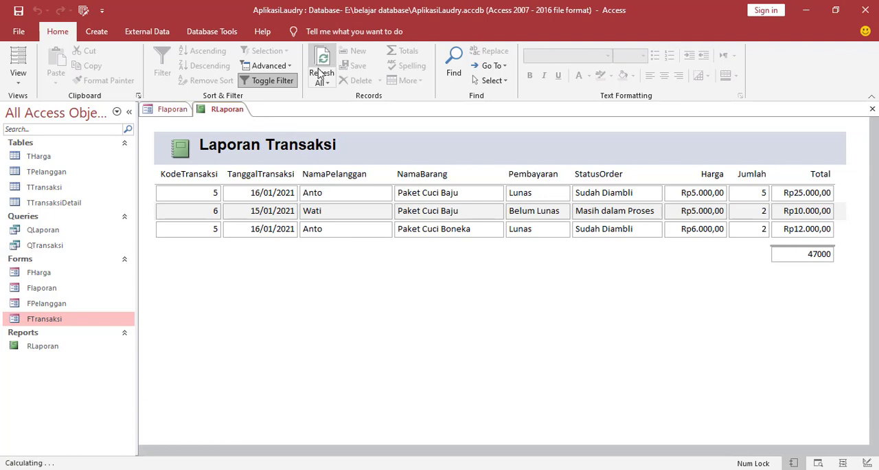
left_click(321, 82)
left_click(324, 96)
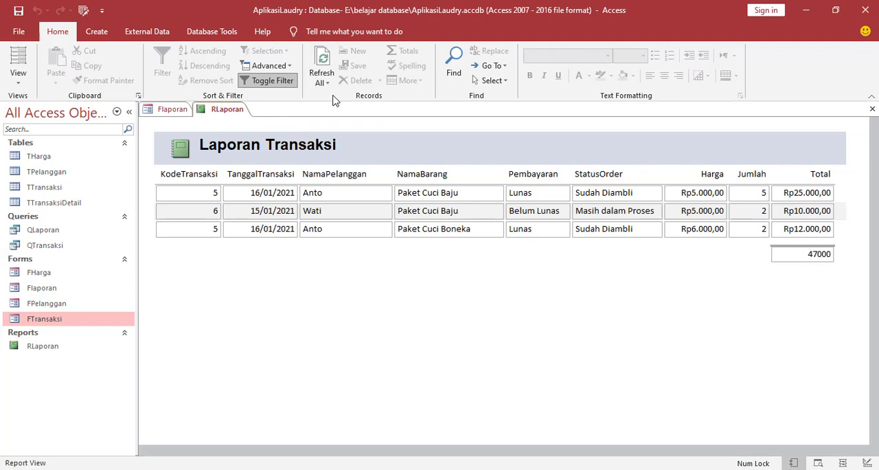
Close the RLaporan report and the Flaporan form.
right_click(222, 117)
left_click(246, 136)
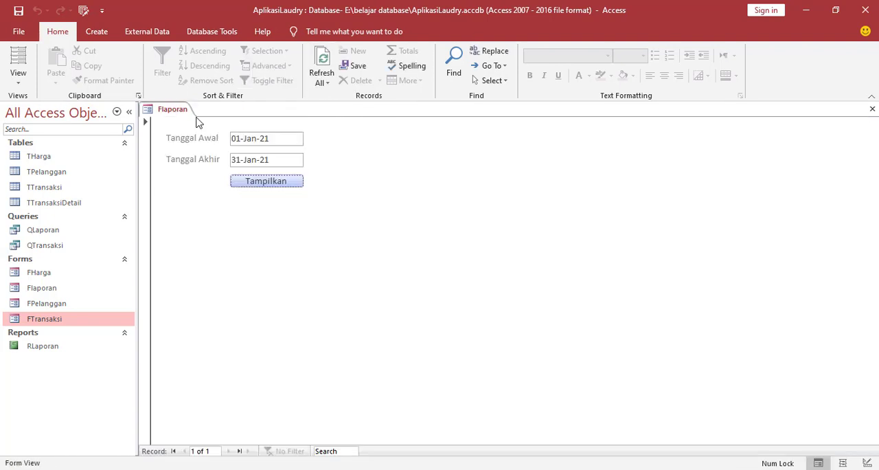
right_click(183, 115)
left_click(233, 134)
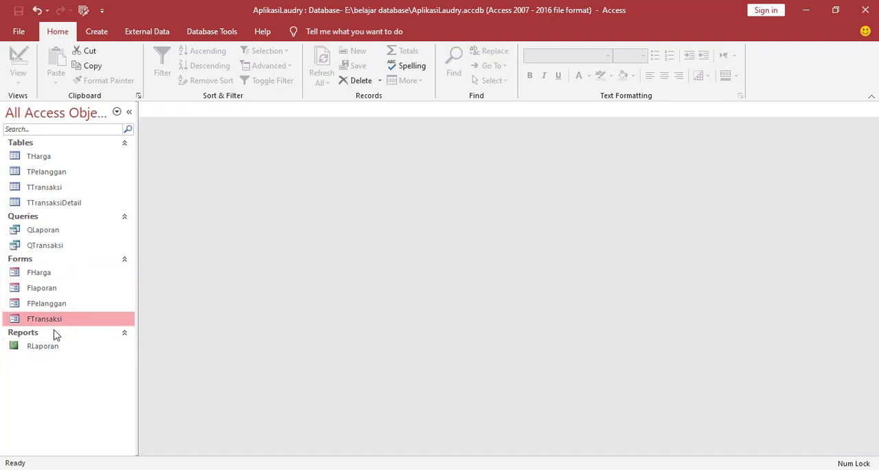
Open the RLaporan report directly, check the row dated 01/12/2020, and close the report.
double_click(44, 349)
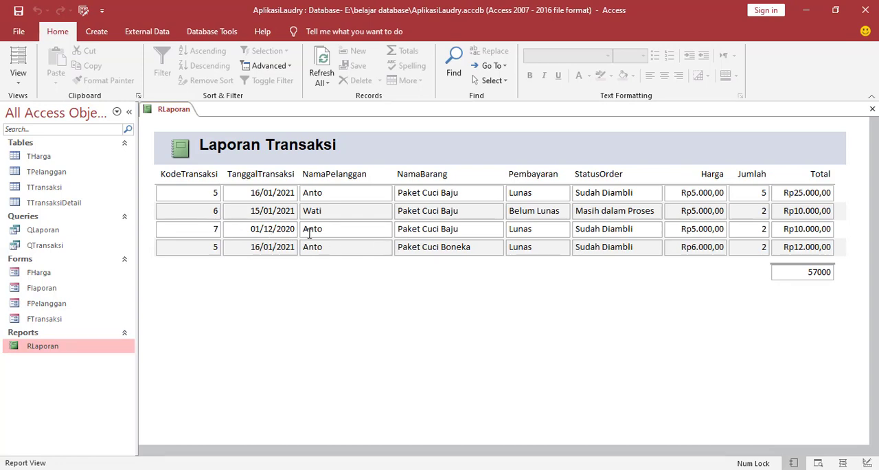
left_click_drag(250, 229, 294, 229)
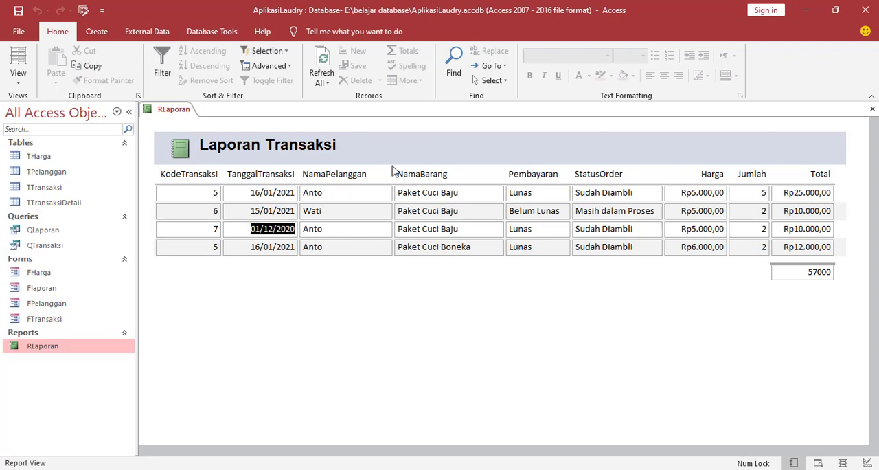
right_click(177, 111)
left_click(187, 136)
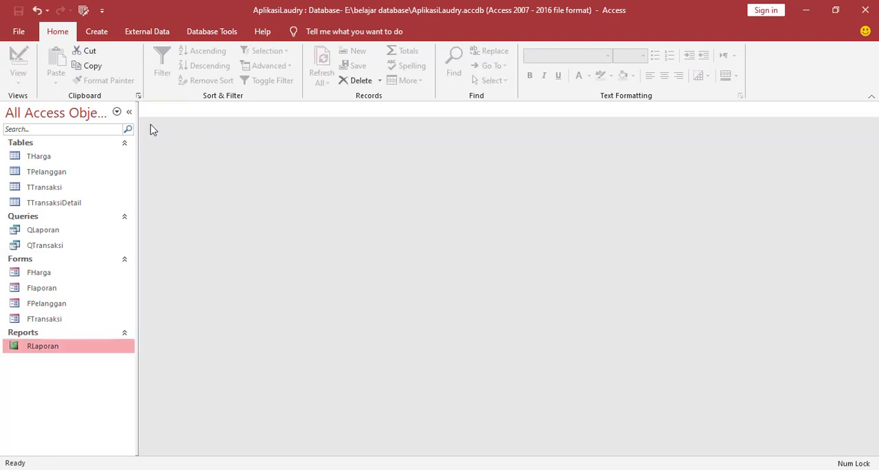
Open Flaporan and display the report with Tanggal Awal 01/01/2021 and Tanggal Akhir 31/01/2021.
double_click(41, 288)
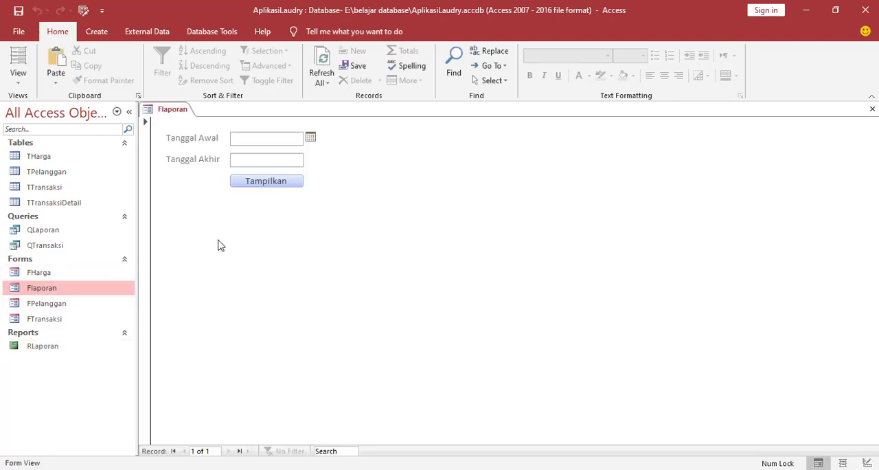
left_click(309, 139)
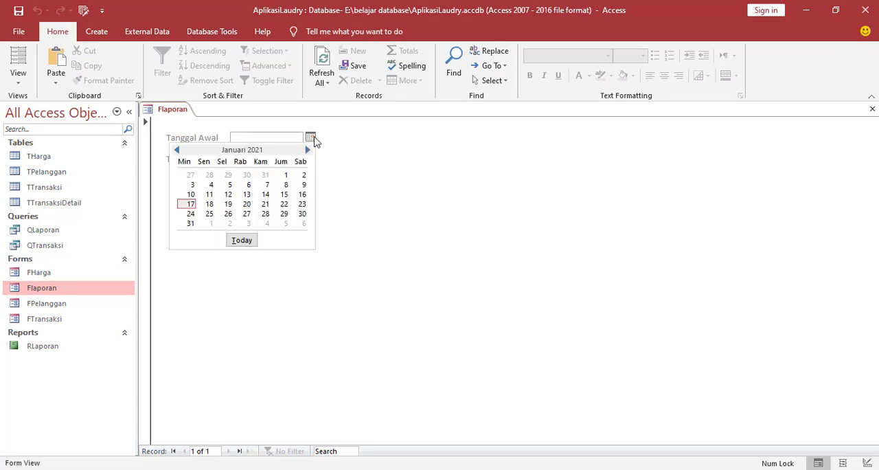
left_click(286, 176)
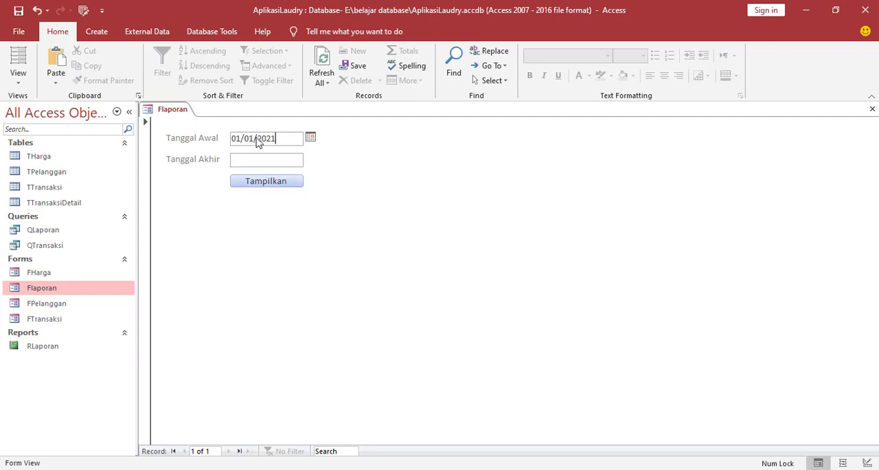
left_click(269, 163)
left_click(310, 159)
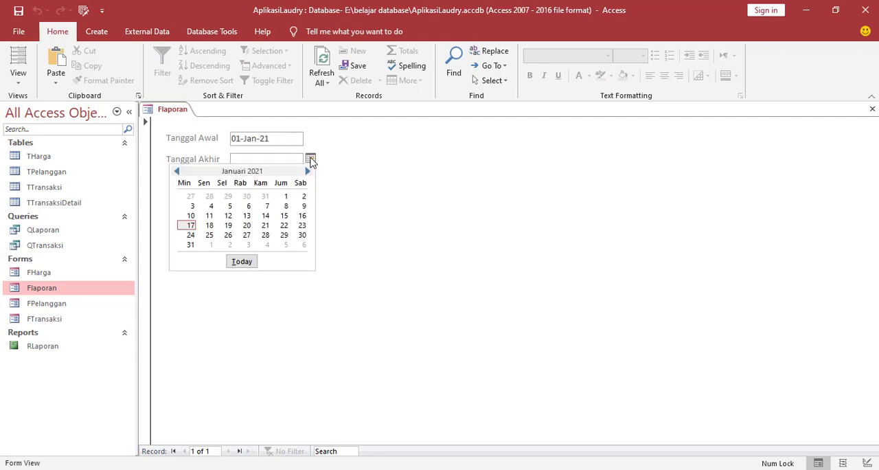
left_click(192, 245)
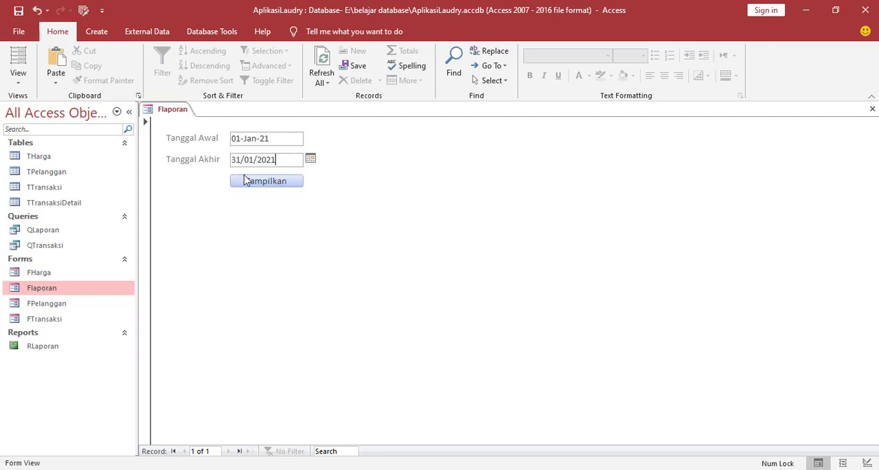
left_click(259, 183)
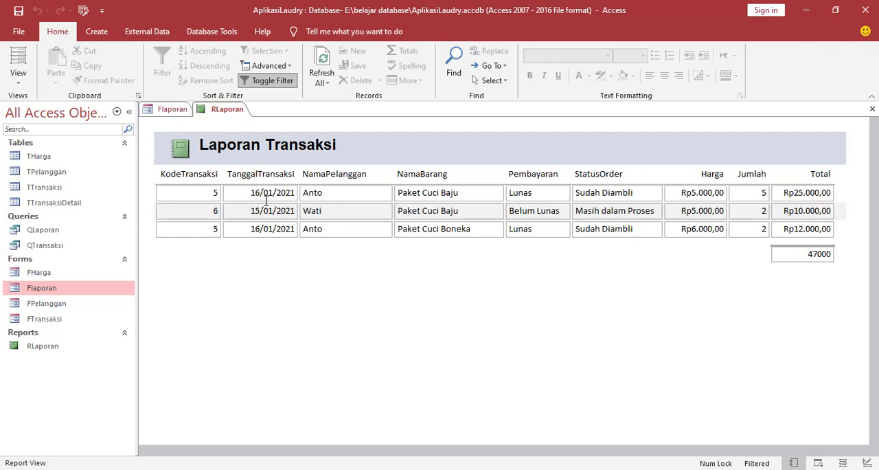
Close the filtered RLaporan report and set Flaporan's Tanggal Awal to 01-Des-20.
right_click(221, 111)
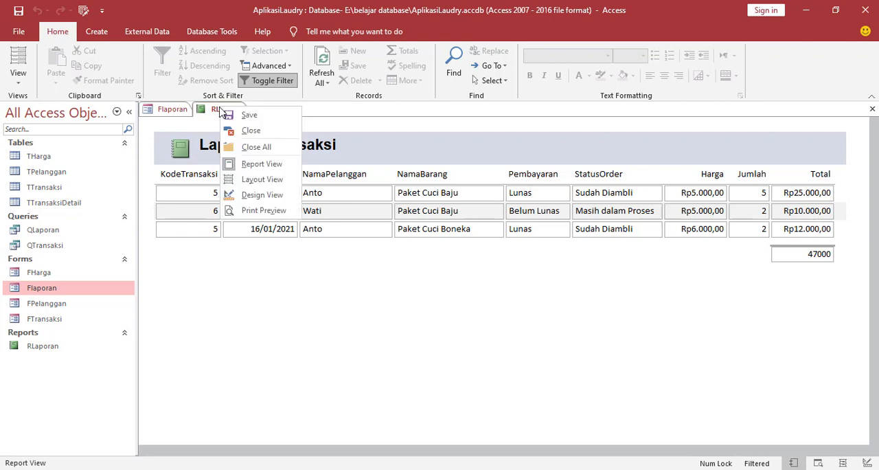
left_click(228, 129)
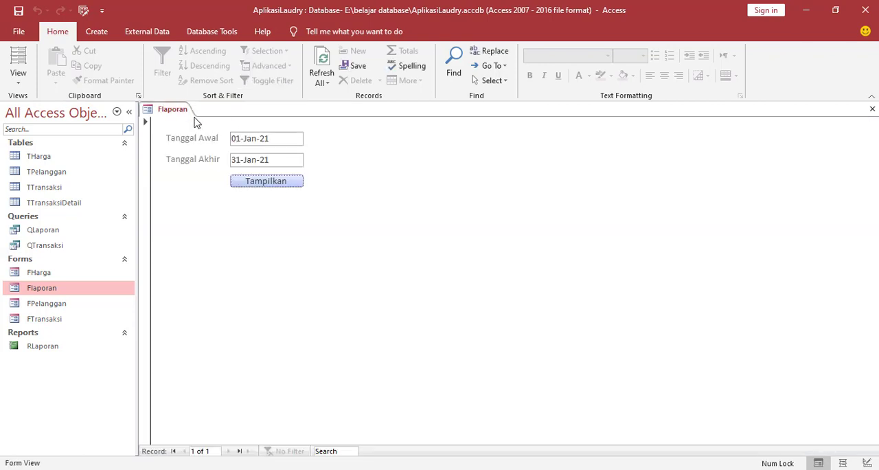
left_click(279, 138)
left_click(311, 138)
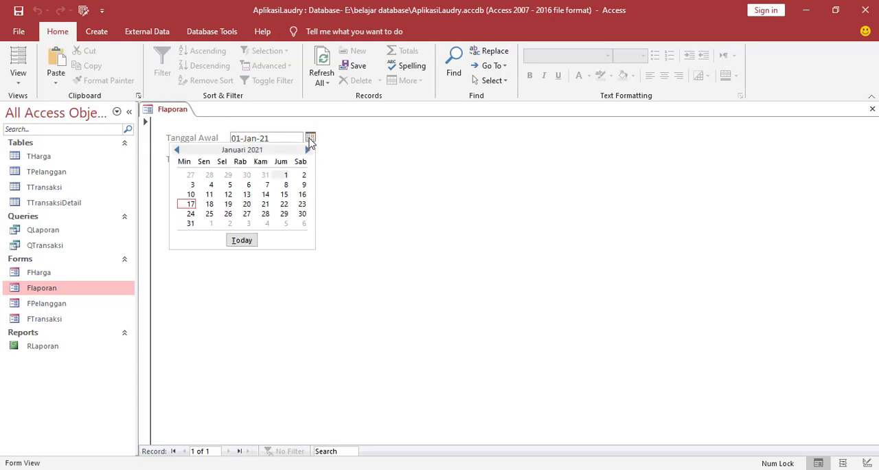
left_click(177, 150)
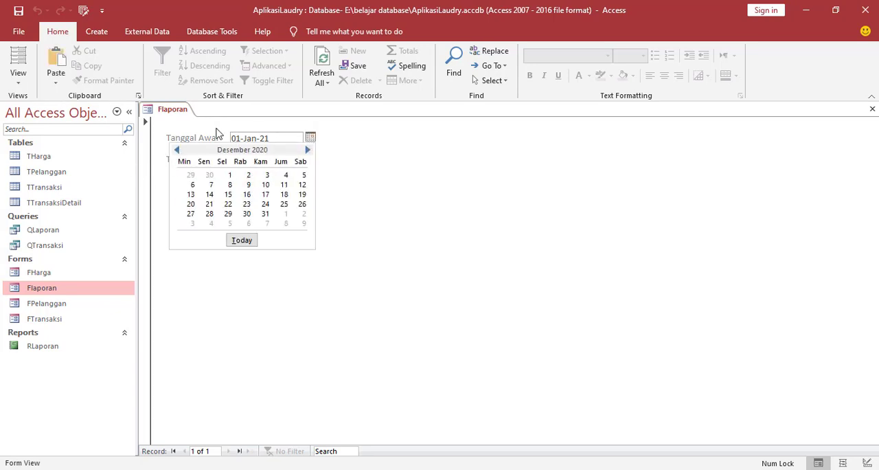
left_click(232, 177)
Set Flaporan's Tanggal Akhir to 31/12/2020.
left_click(283, 160)
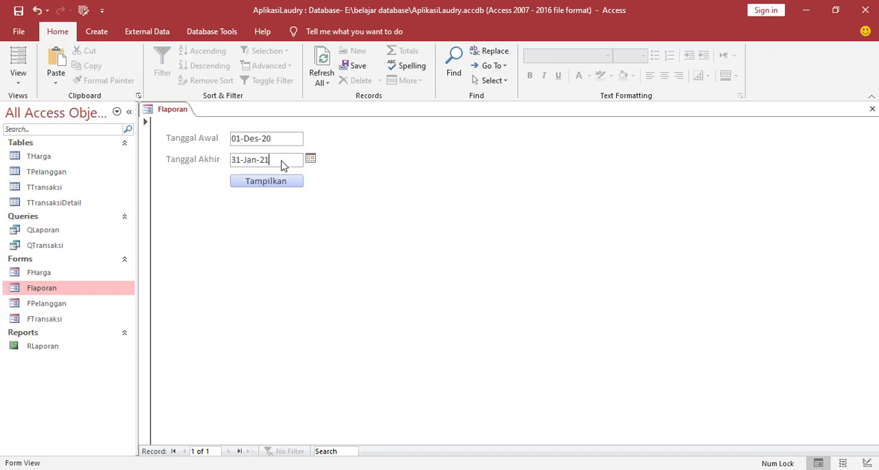
left_click(307, 162)
left_click(176, 171)
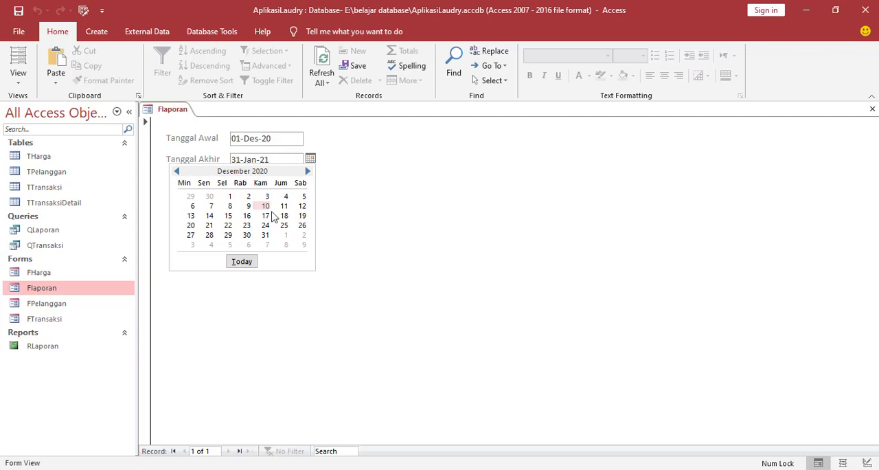
left_click(267, 236)
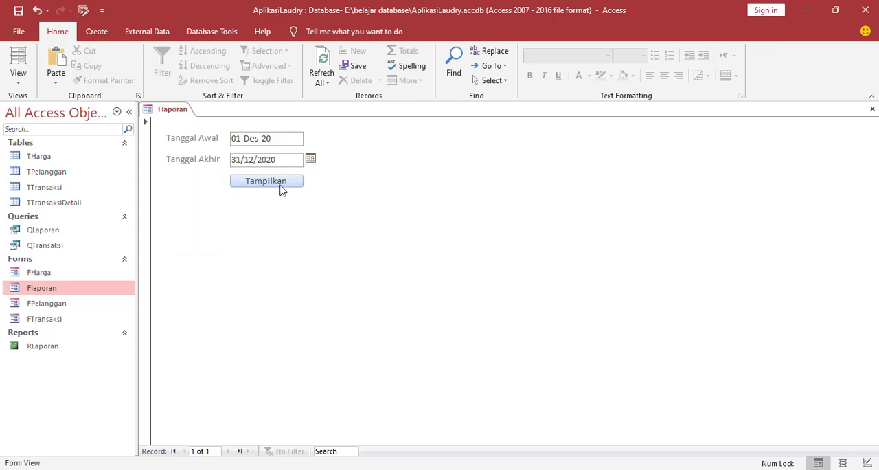
Display RLaporan for the entered date range, save the report, and close all open objects.
left_click(279, 184)
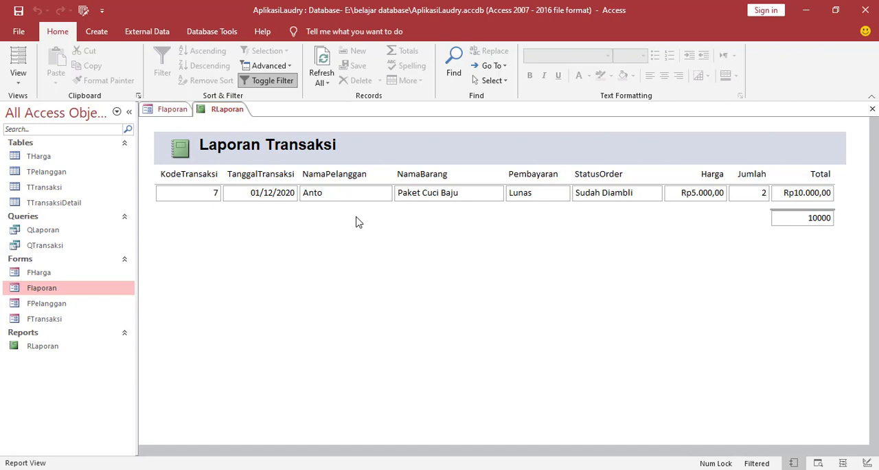
right_click(219, 112)
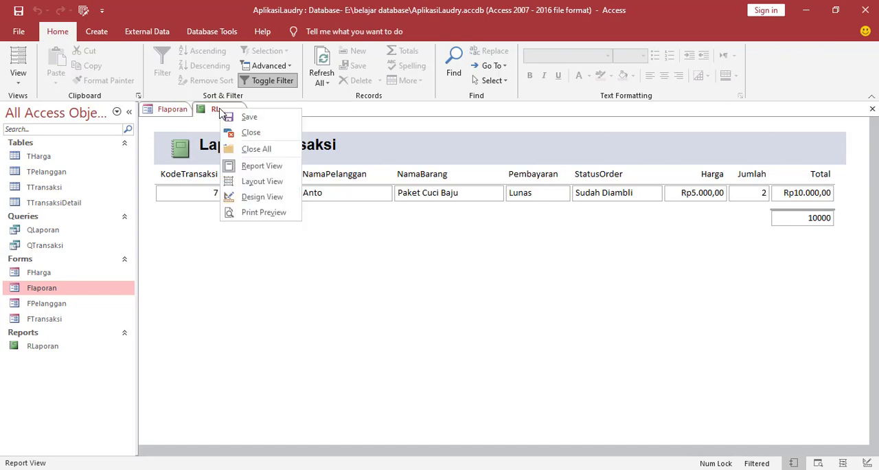
left_click(231, 121)
right_click(210, 114)
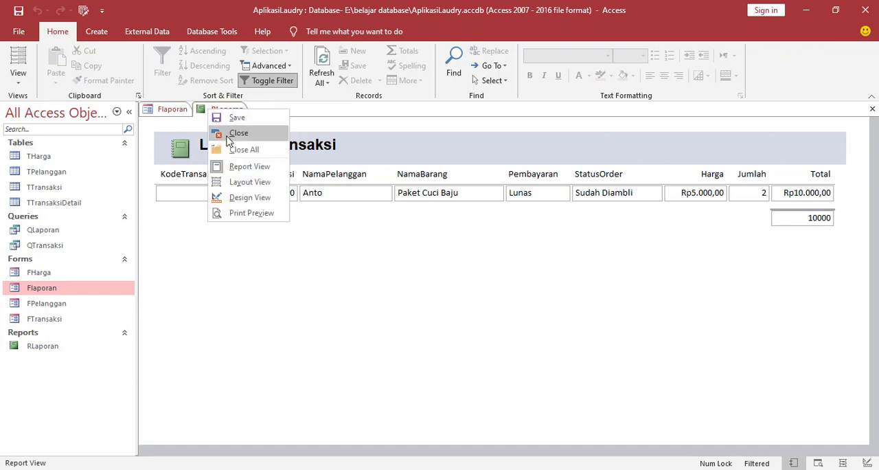
left_click(228, 148)
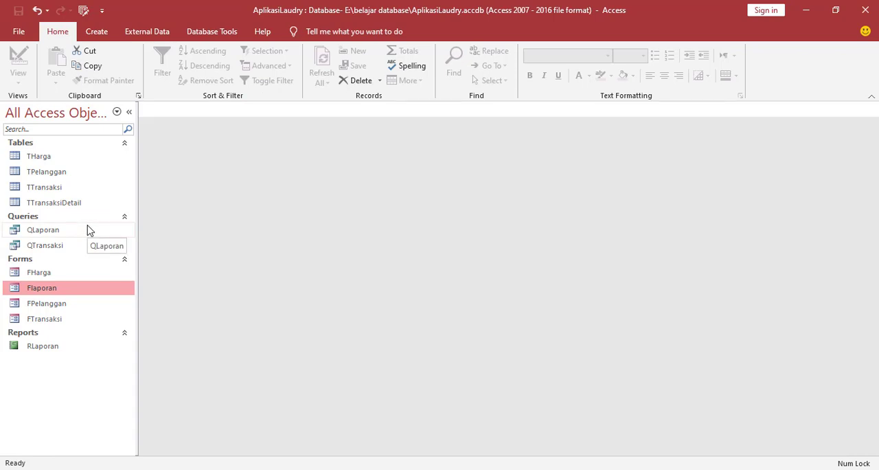
left_click(53, 272)
left_click(51, 287)
left_click(49, 303)
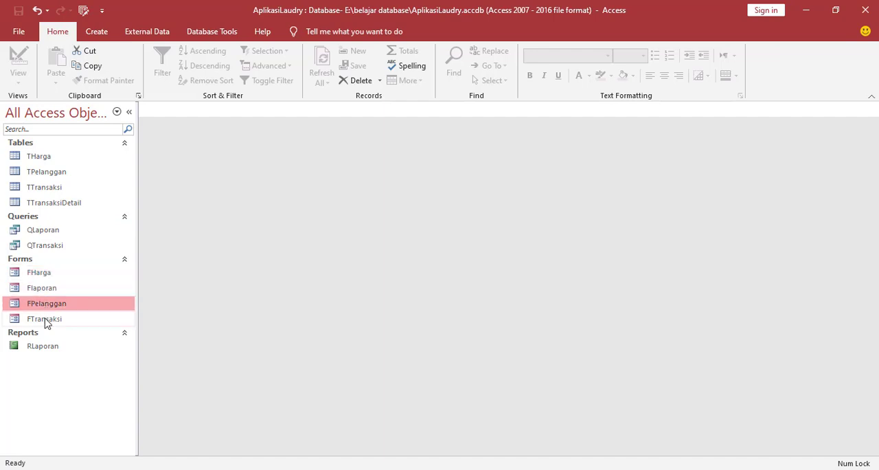
left_click(45, 319)
left_click(45, 297)
left_click(45, 288)
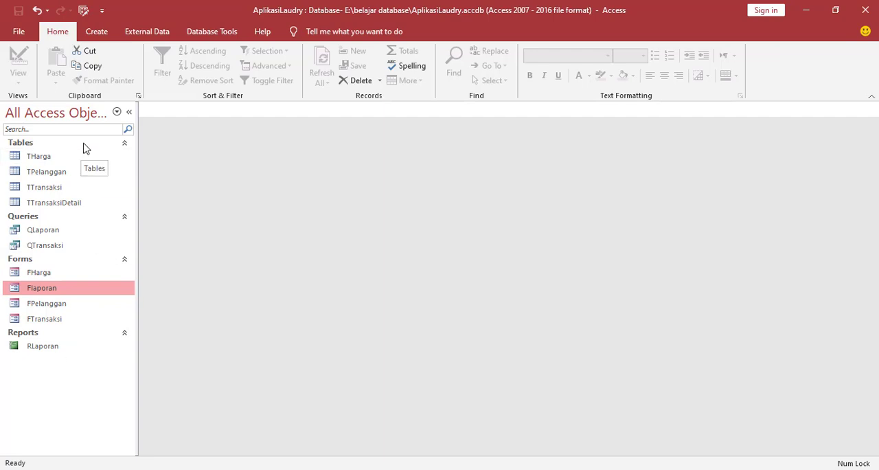
Create a navigation form with vertical tabs on the left and show its property sheet.
left_click(103, 34)
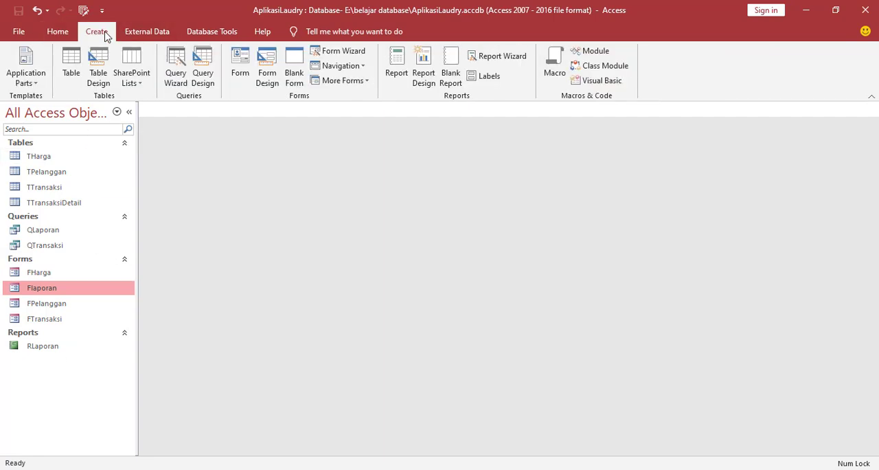
left_click(361, 66)
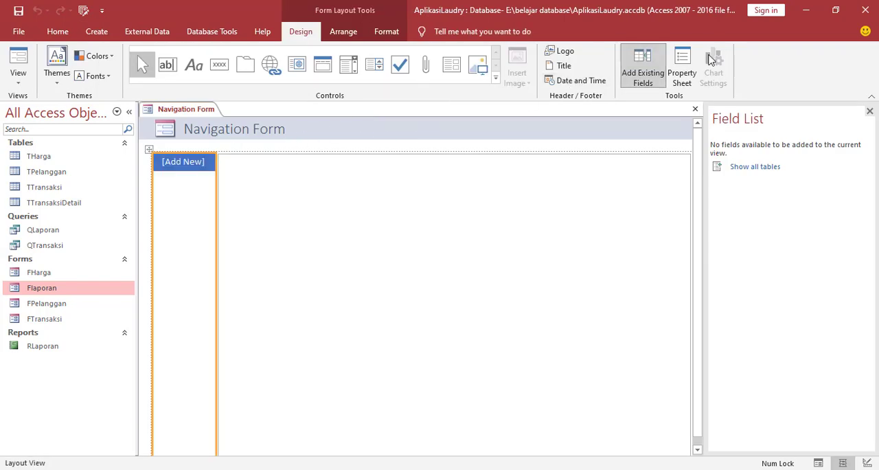
left_click(683, 69)
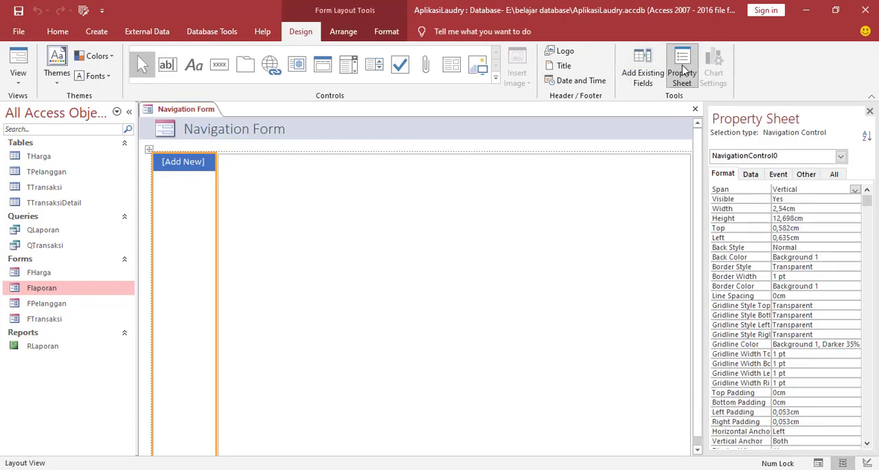
Set the back color of the navigation form's Detail and FormHeader sections to Accent 4, Lighter 40%.
left_click(840, 156)
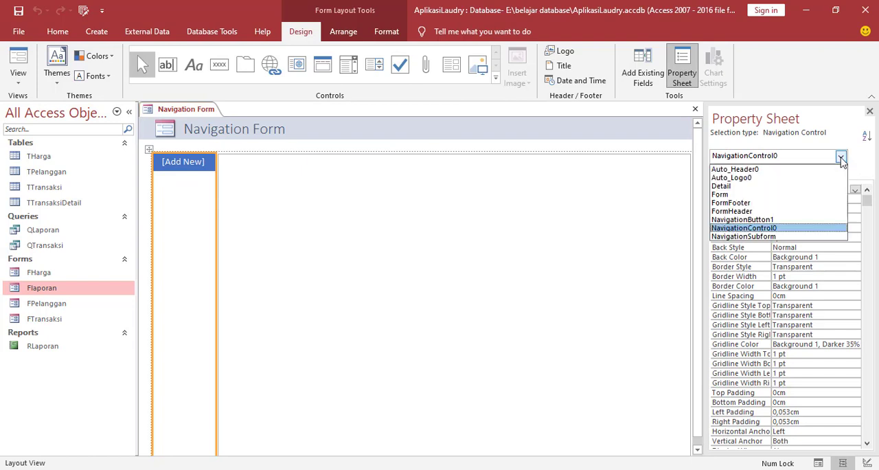
left_click(725, 187)
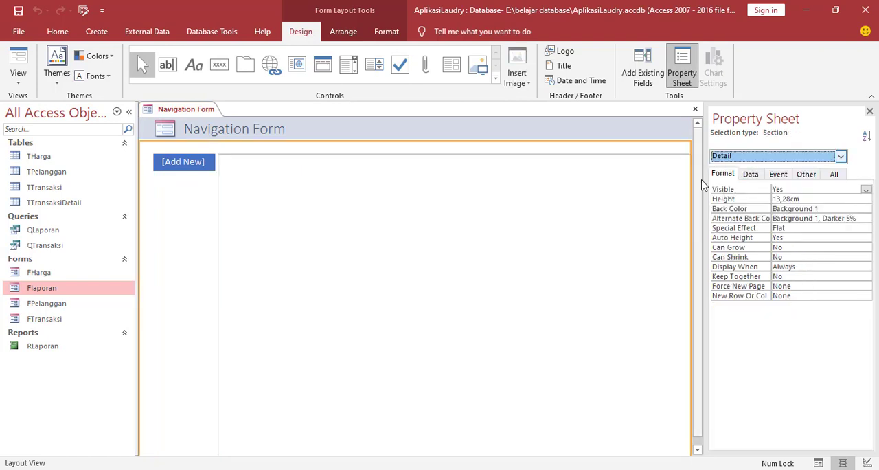
left_click(843, 208)
left_click(855, 209)
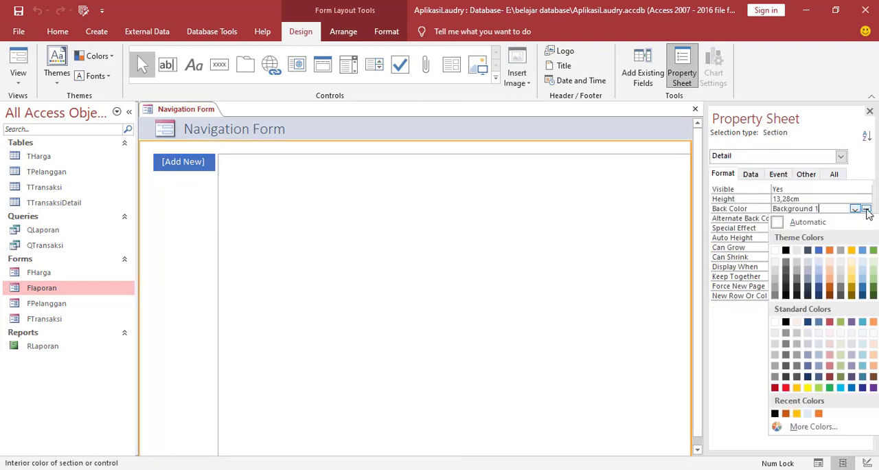
left_click(855, 283)
left_click(665, 130)
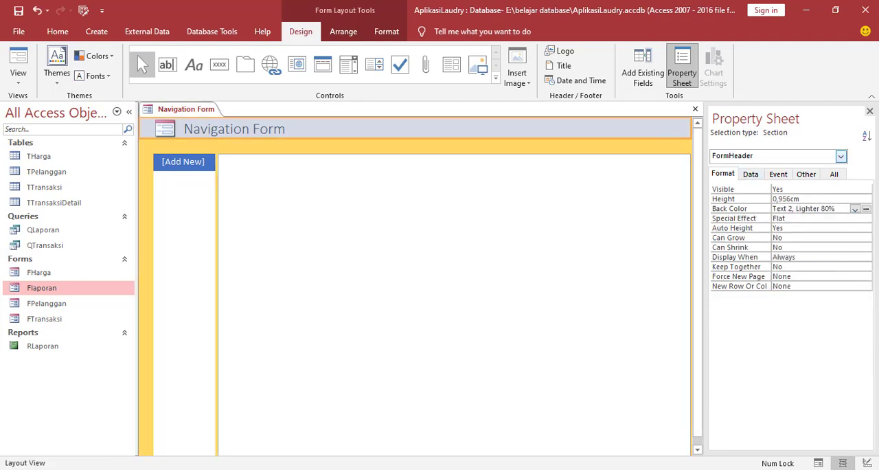
left_click(855, 209)
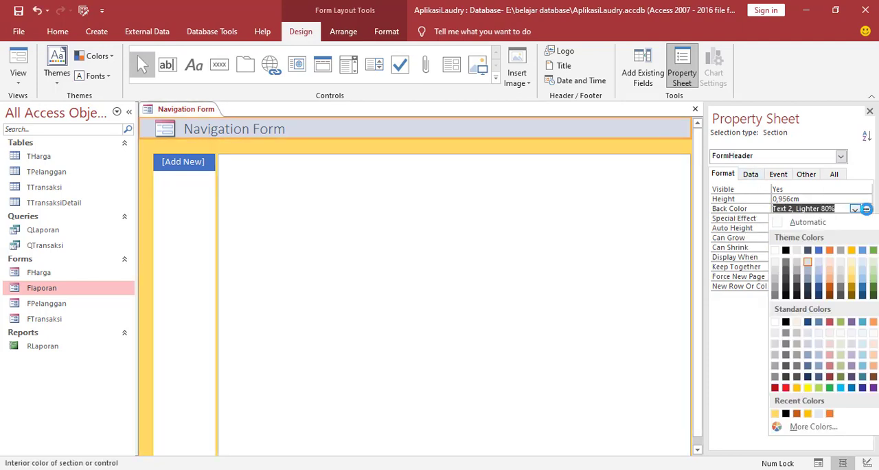
left_click(855, 285)
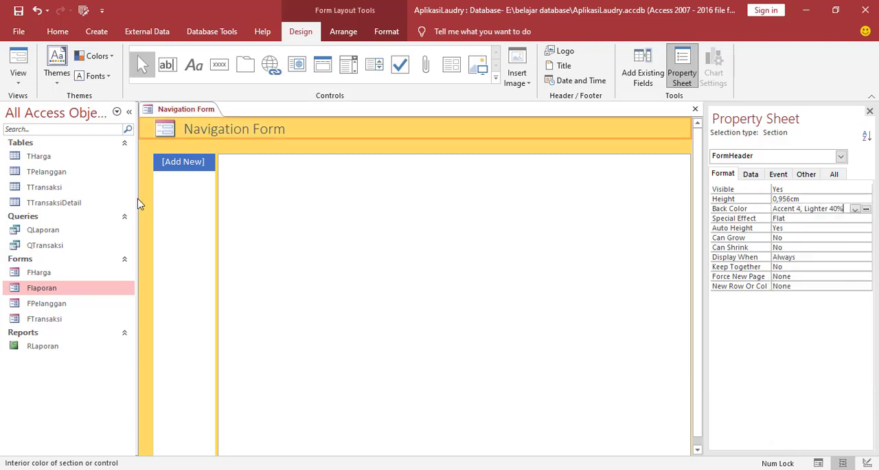
Add a first navigation button captioned Input Pelanggan to the form.
left_click_drag(134, 201, 182, 164)
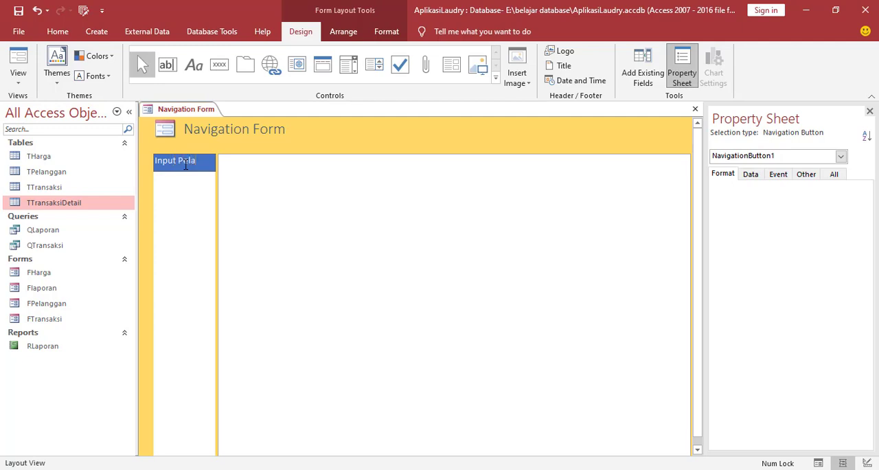
type("nggan")
left_click(177, 216)
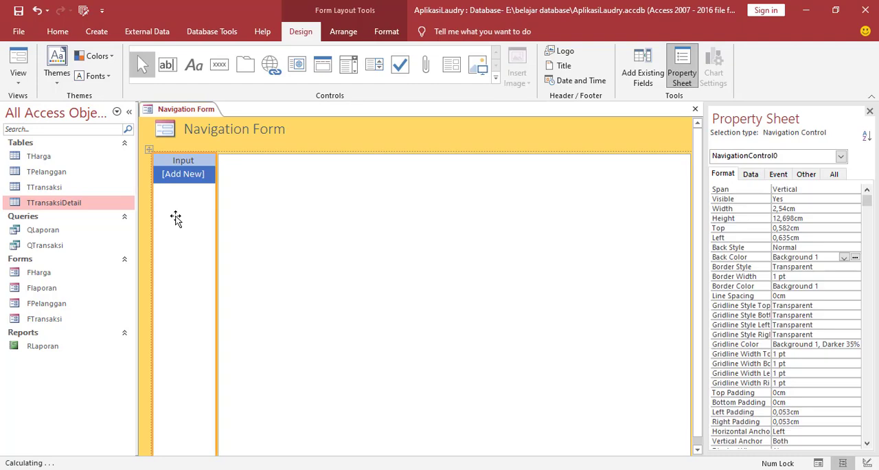
Widen the navigation column and its Input Pelanggan button to about 5.08 cm so the full caption fits.
left_click(176, 162)
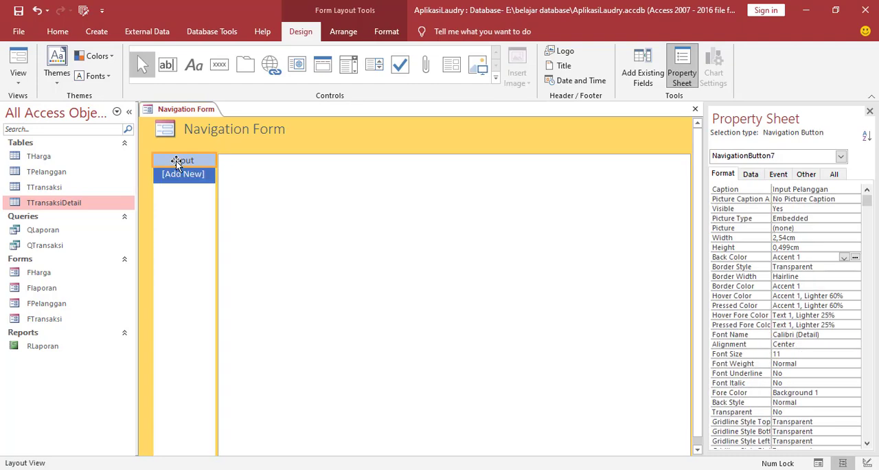
left_click(217, 194)
left_click_drag(218, 194, 279, 196)
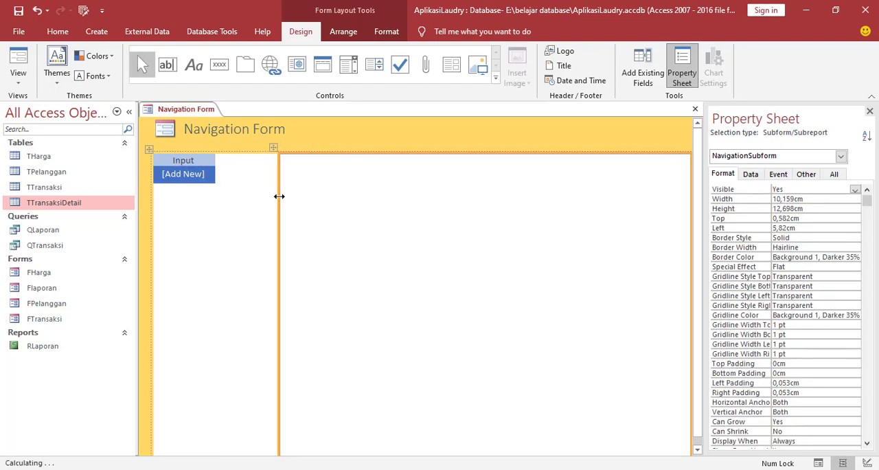
left_click(208, 160)
left_click_drag(216, 161, 279, 162)
left_click(320, 176)
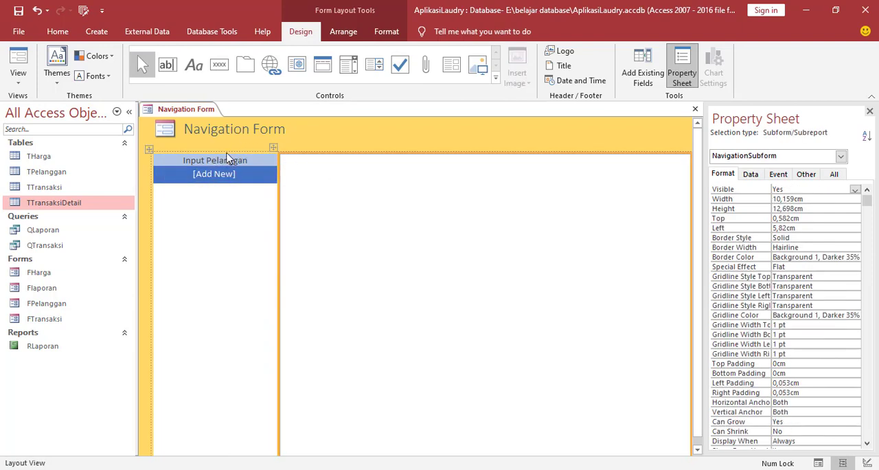
Add a second navigation button captioned Input Harga below Input Pelanggan.
left_click(213, 159)
left_click(214, 177)
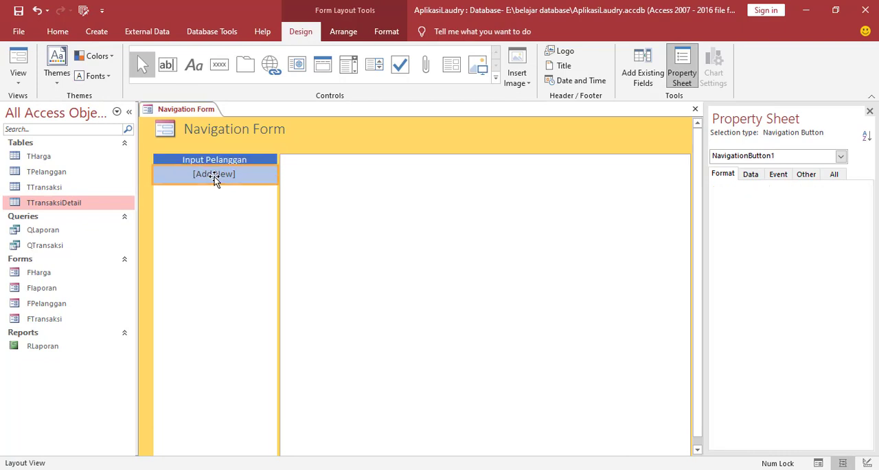
left_click(214, 175)
type("I")
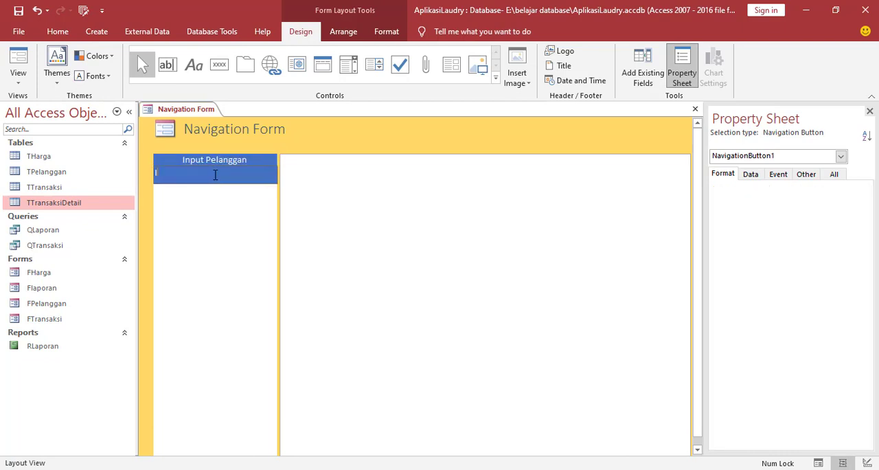
type("nput Harga")
left_click(221, 236)
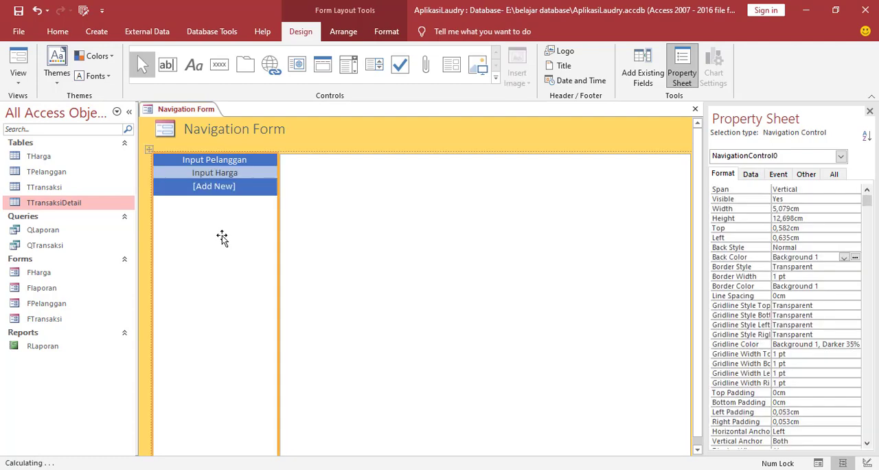
Add two more navigation buttons captioned Input Transaksi and Lihat Laporan below Input Harga.
left_click(220, 192)
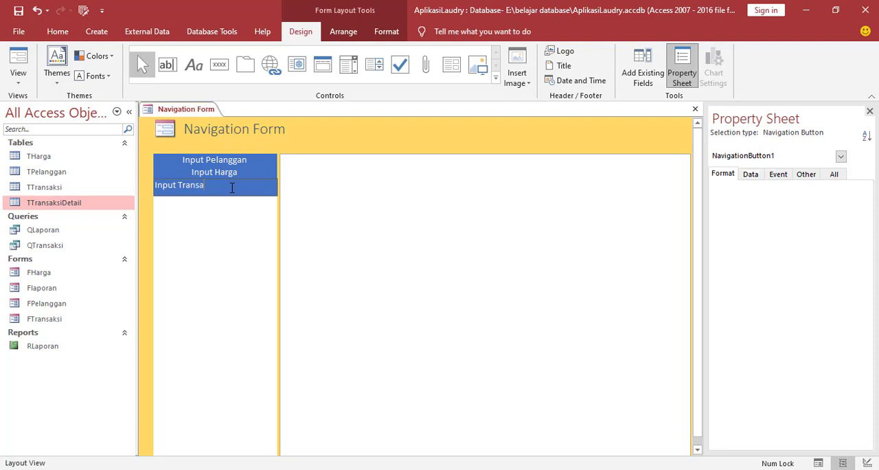
left_click(224, 240)
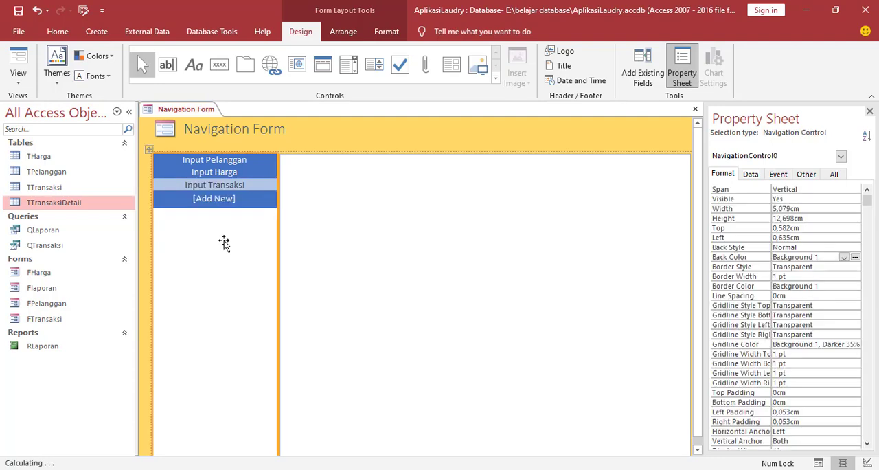
left_click(198, 201)
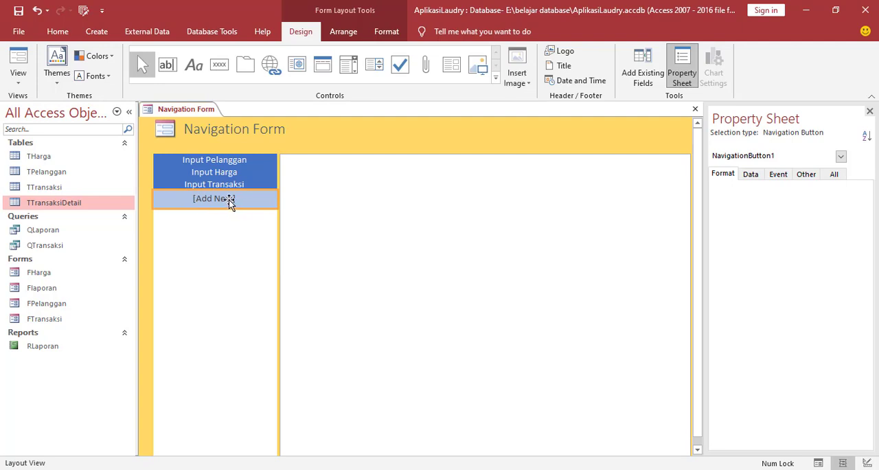
left_click(230, 199)
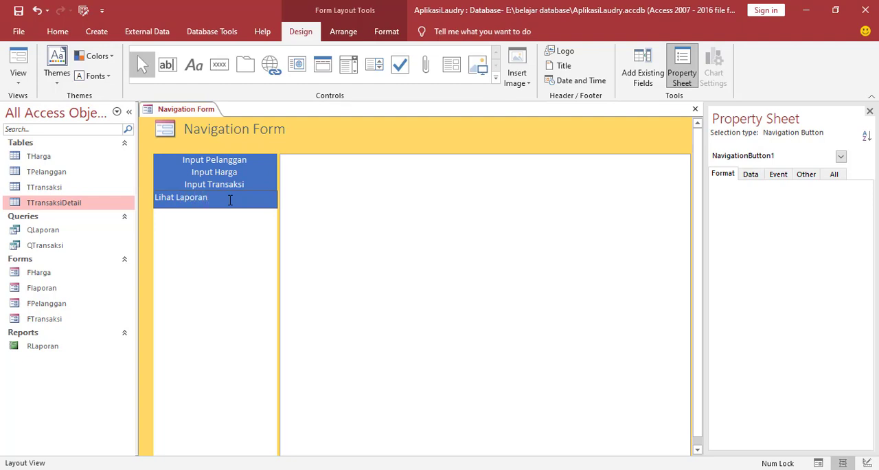
left_click(222, 258)
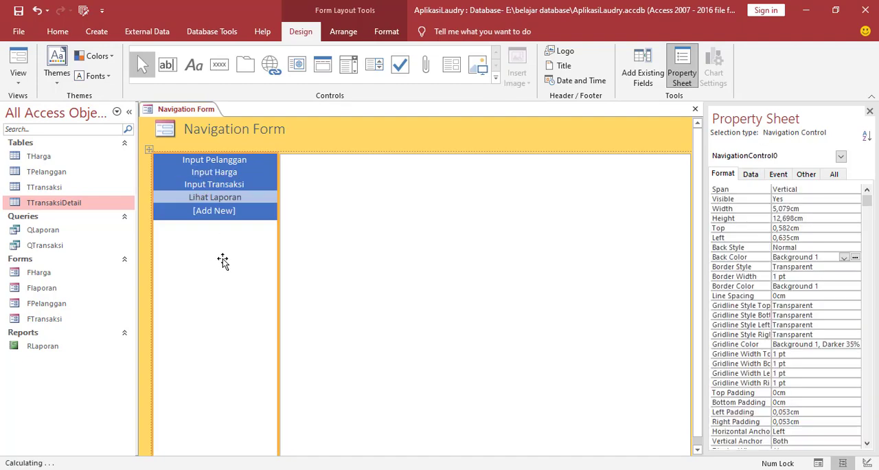
Set the Input Pelanggan button's navigation target name to Form.FPelanggan, widening the property name column to read it fully.
left_click(204, 164)
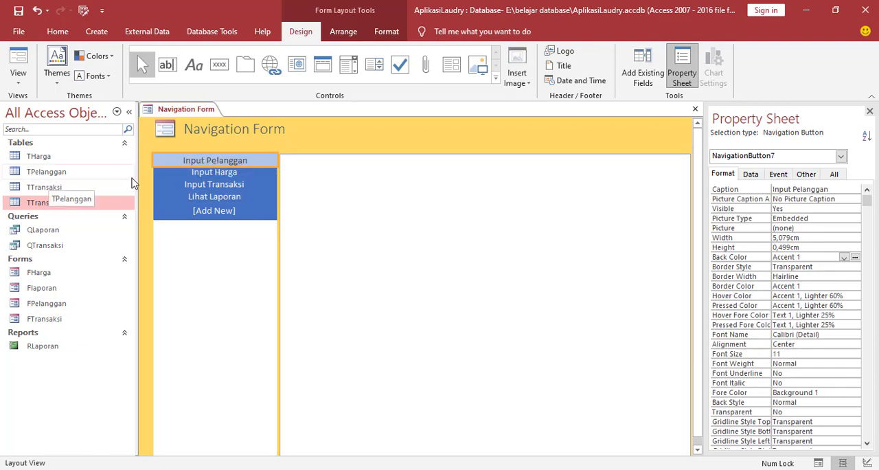
left_click(196, 162)
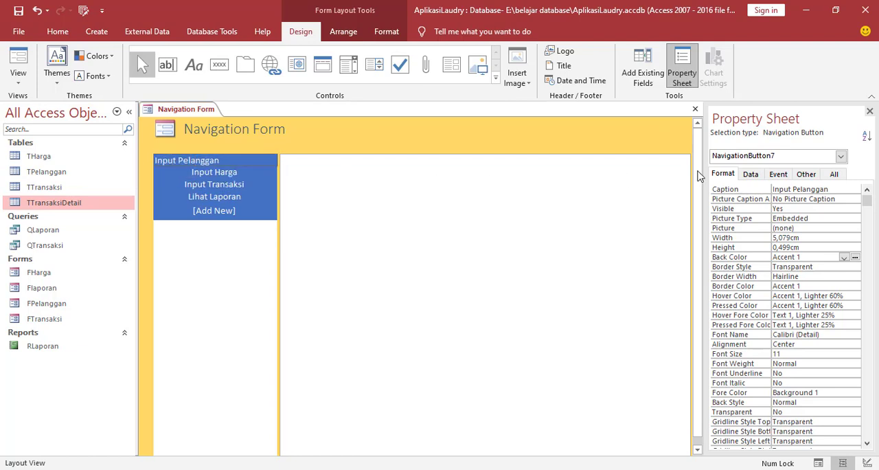
left_click(779, 176)
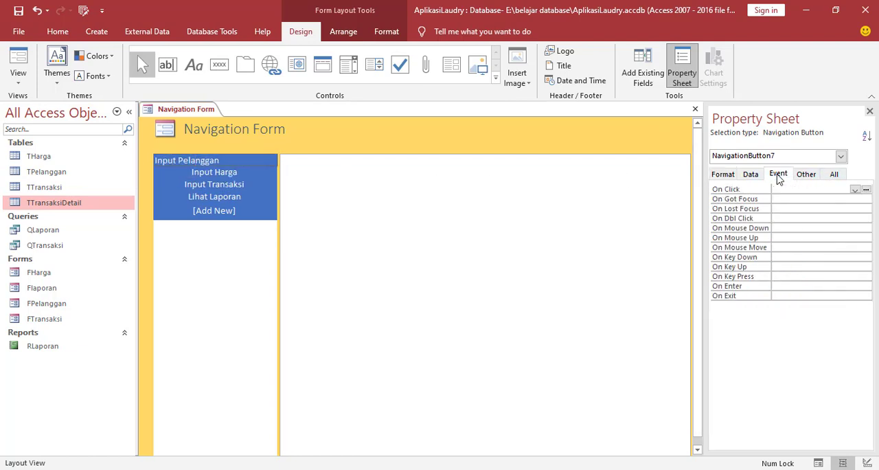
left_click(833, 176)
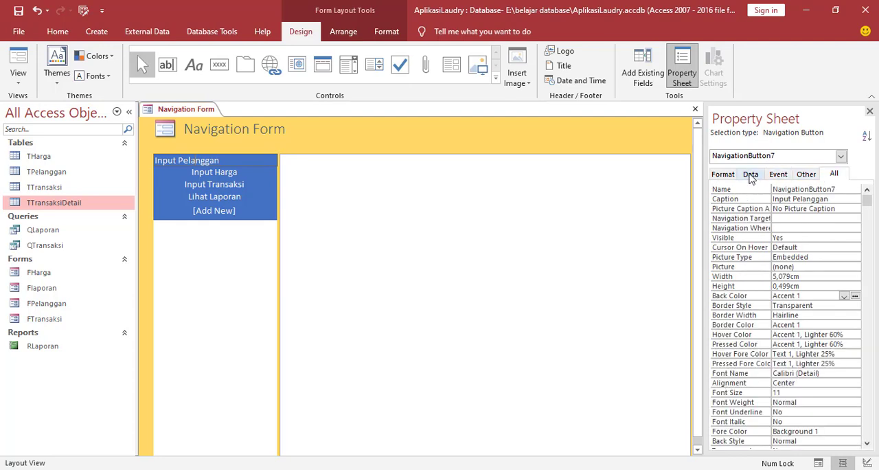
left_click(750, 175)
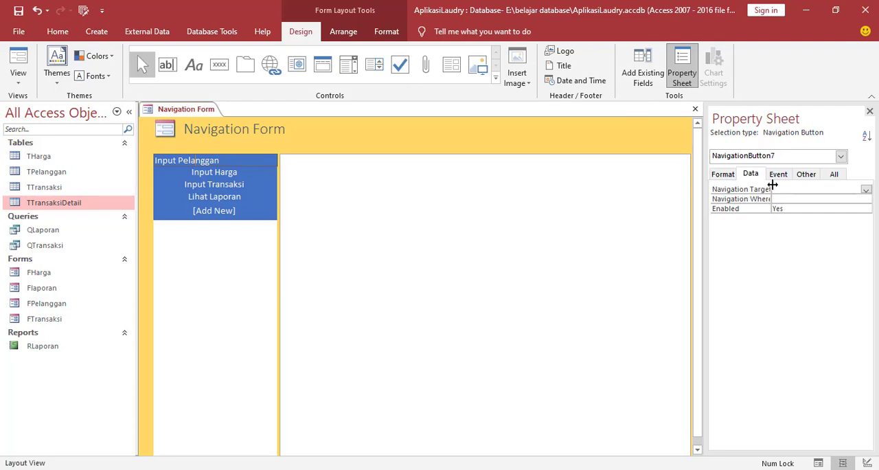
left_click_drag(772, 185, 793, 186)
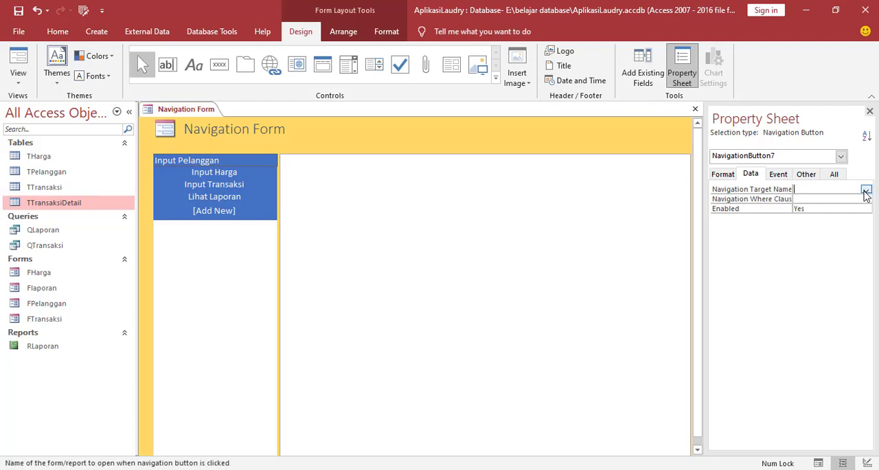
left_click(866, 190)
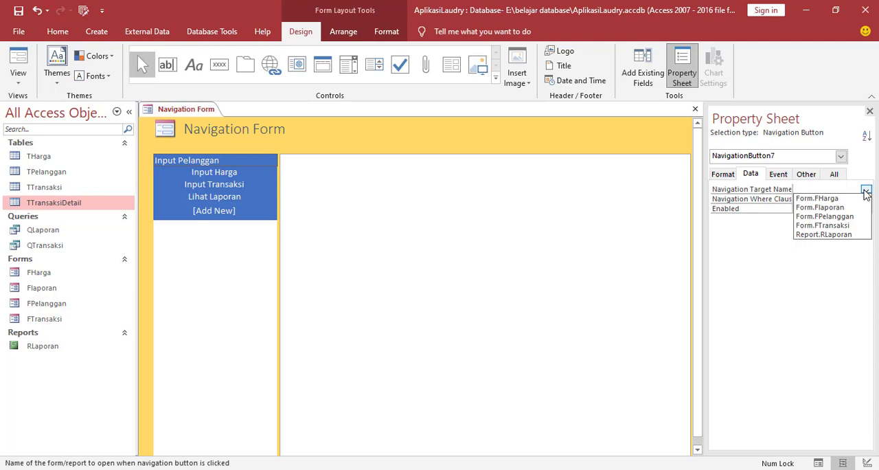
left_click(833, 217)
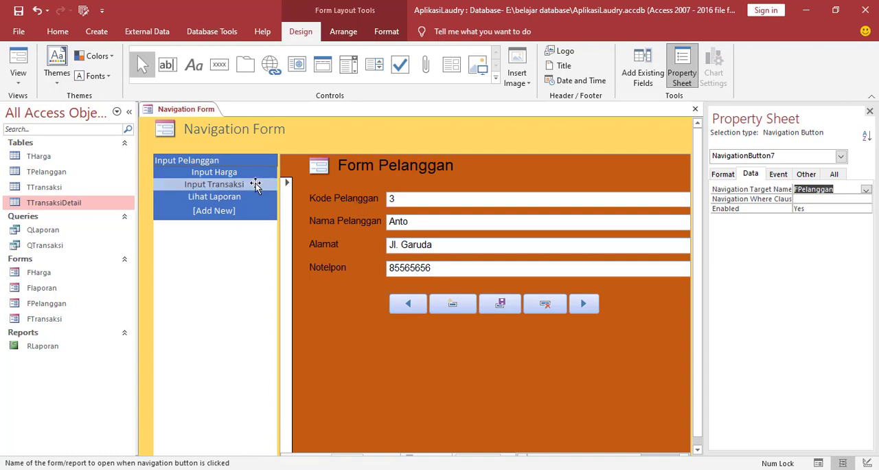
Set the navigation target of Input Harga to Form.FHarga and of Input Transaksi to Form.FTransaksi.
left_click(222, 176)
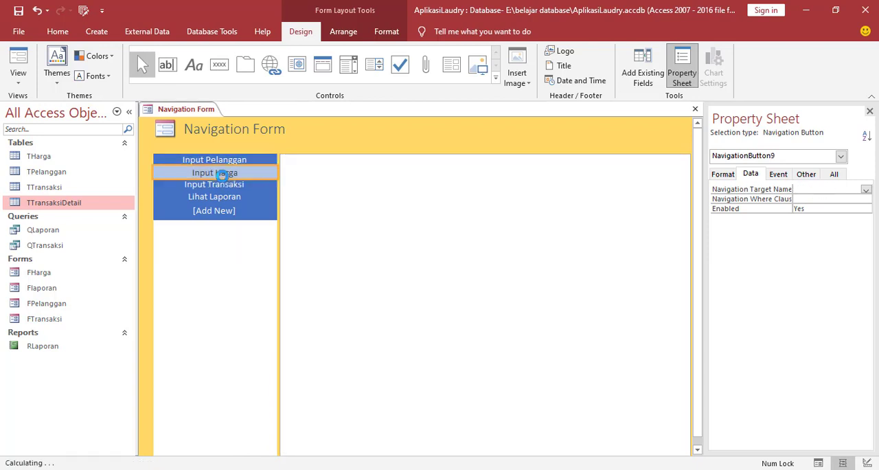
left_click(866, 190)
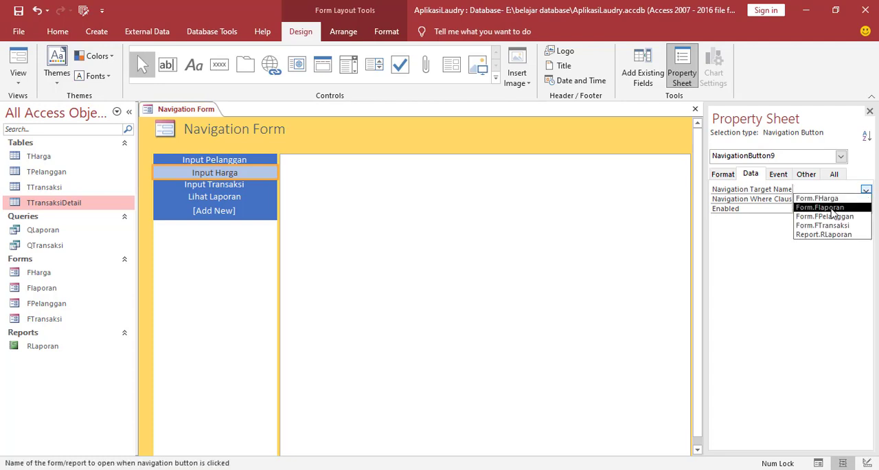
left_click(836, 199)
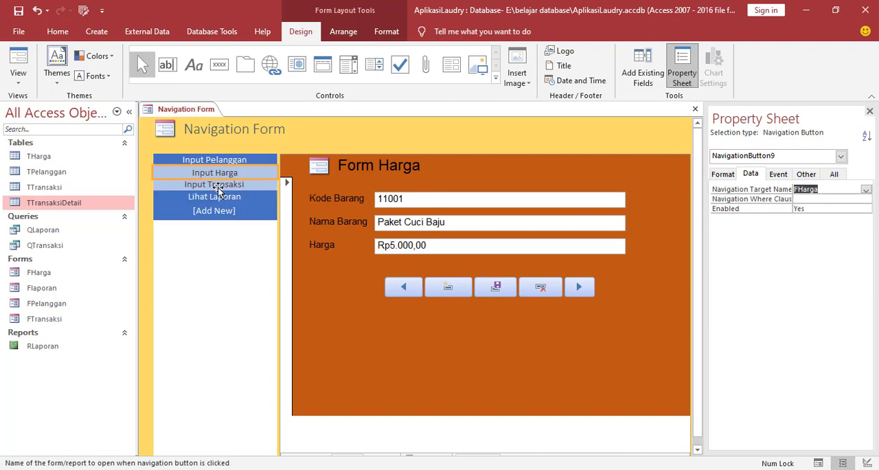
left_click(246, 186)
left_click(865, 190)
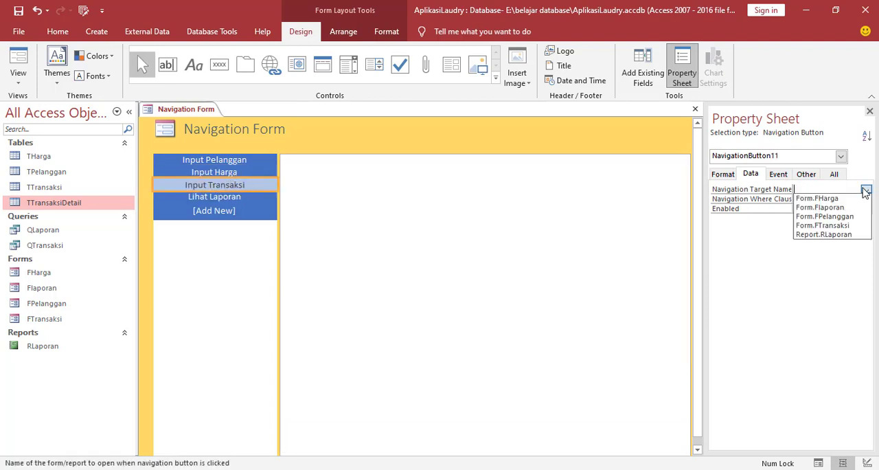
left_click(822, 226)
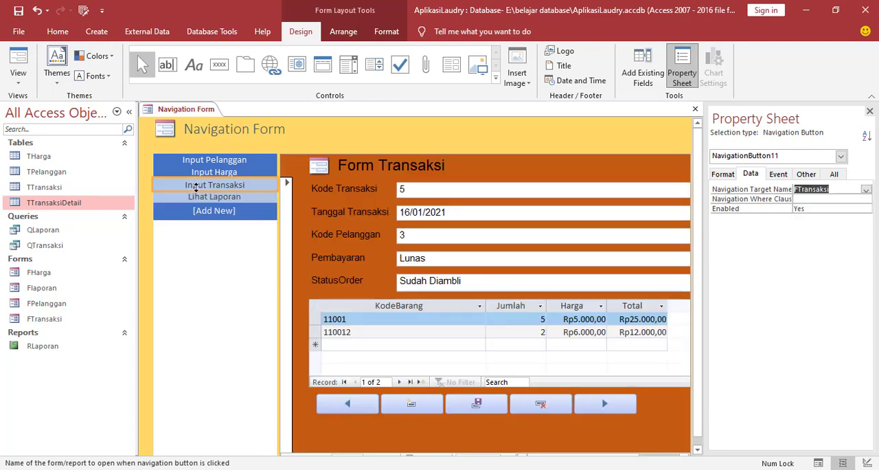
Check which forms the Input Pelanggan, Input Harga and Input Transaksi navigation buttons display.
left_click(214, 160)
left_click(210, 174)
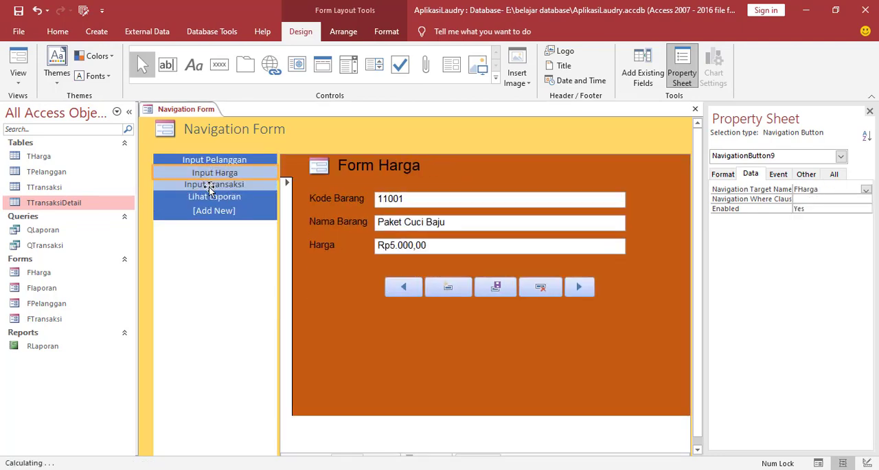
left_click(213, 185)
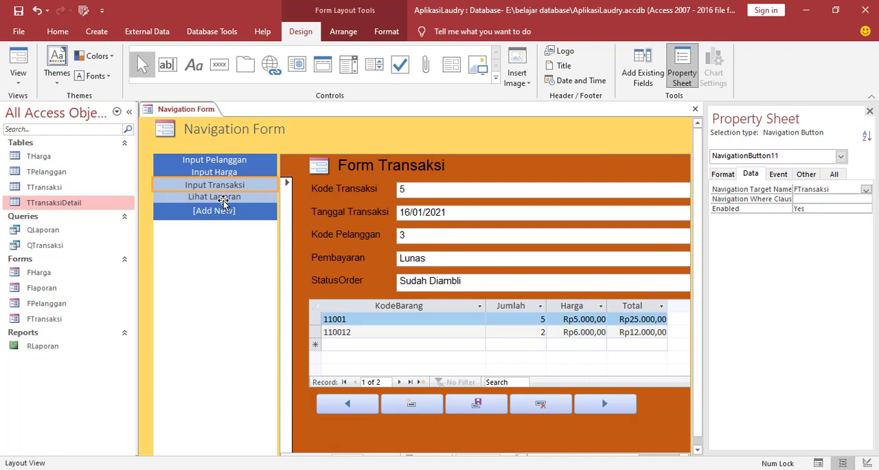
left_click(223, 198)
left_click(224, 173)
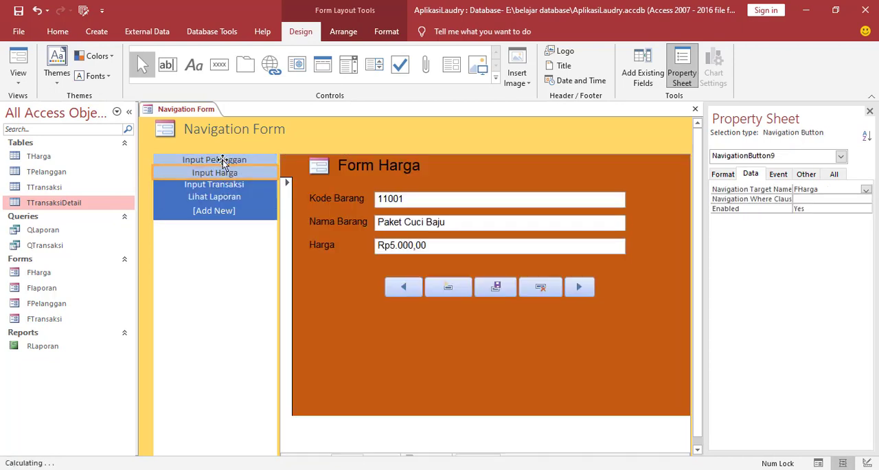
left_click(222, 161)
left_click(219, 173)
left_click(218, 184)
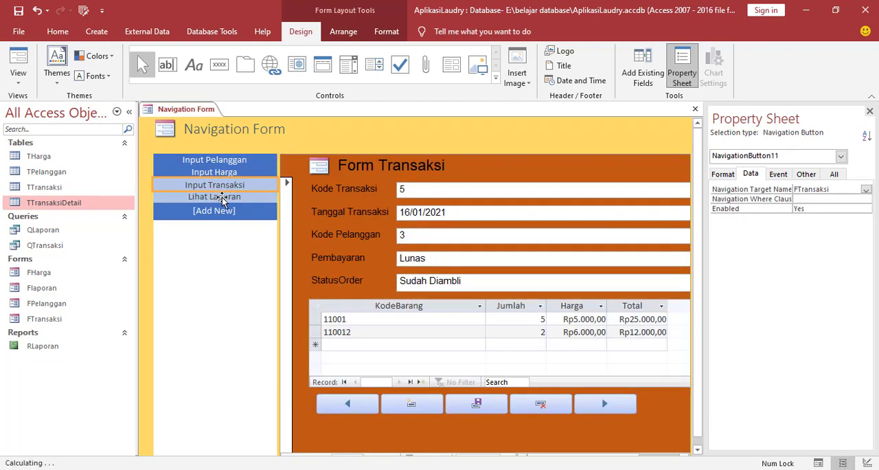
Create a macro with Macro Builder for the On Click event of the Lihat Laporan button.
left_click(222, 197)
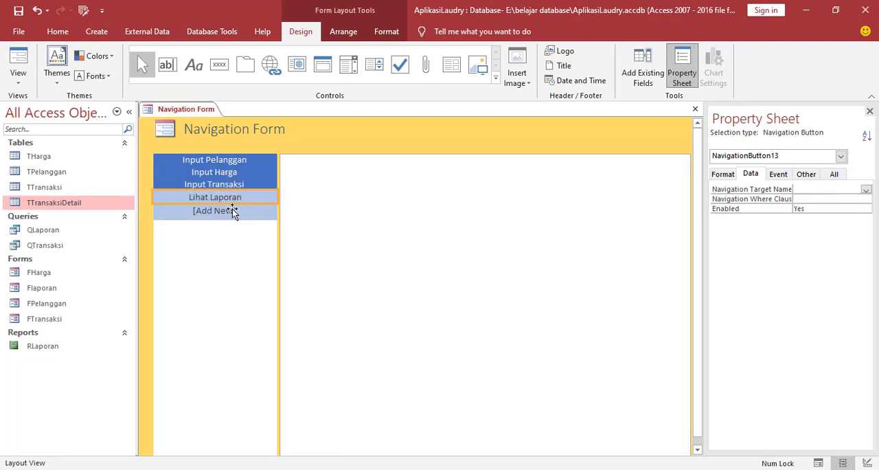
right_click(213, 197)
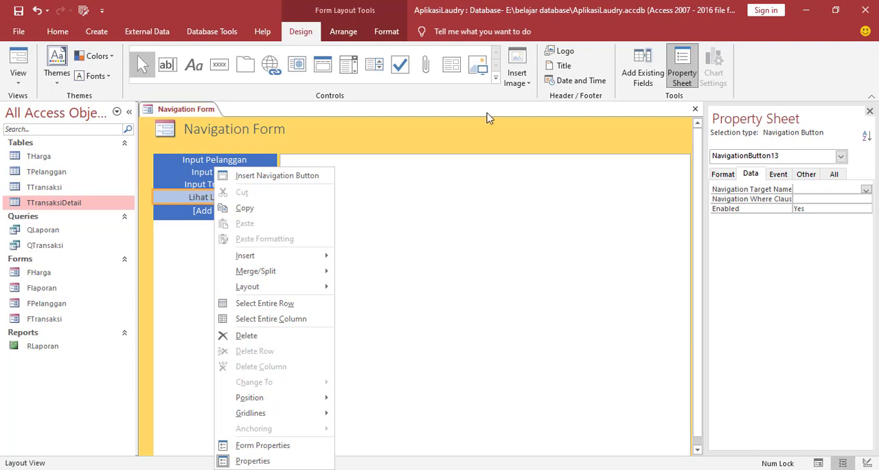
left_click(782, 175)
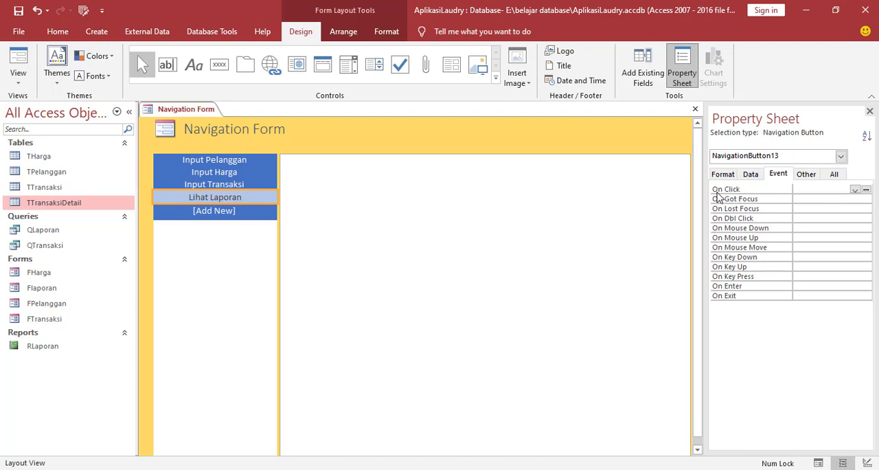
left_click(866, 189)
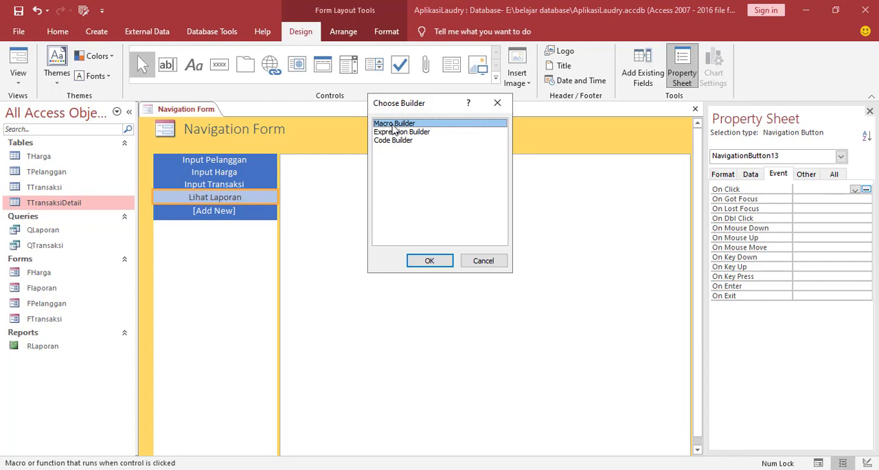
left_click(440, 263)
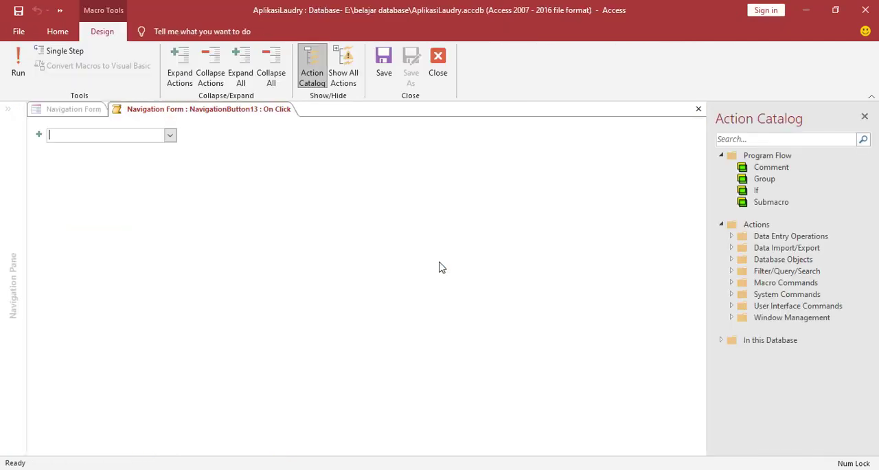
Add an OpenForm action for the Flaporan form to the macro, then save and close the macro.
left_click(170, 135)
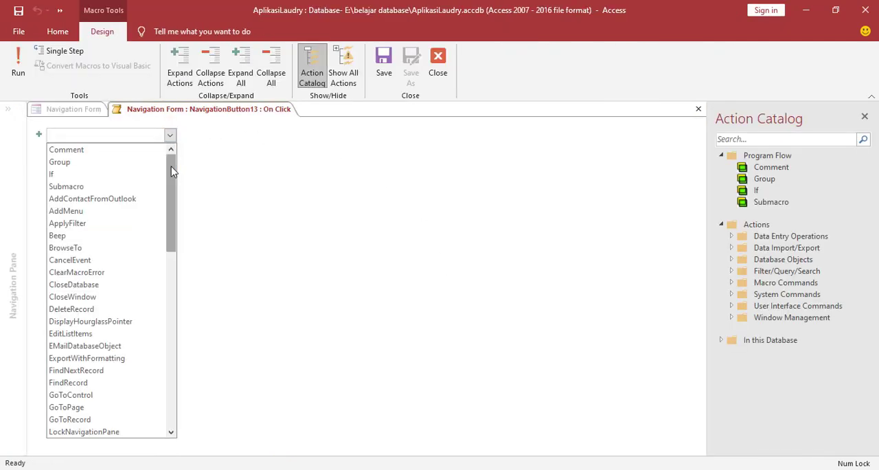
left_click_drag(172, 171, 181, 243)
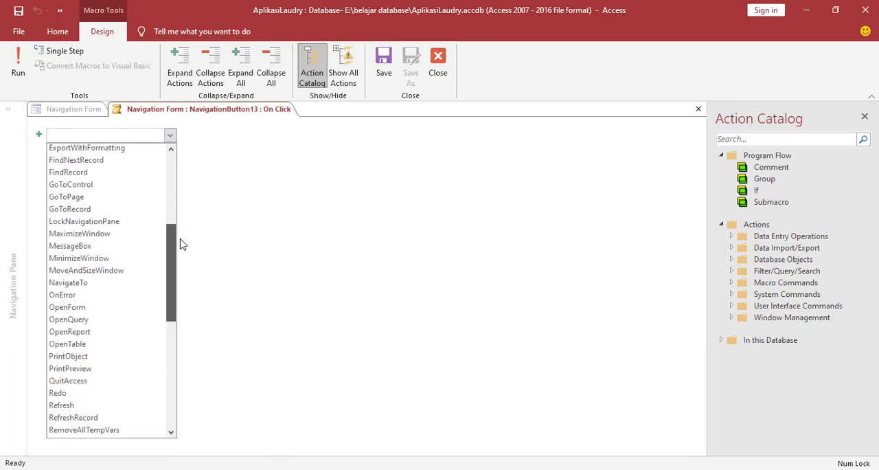
left_click(72, 306)
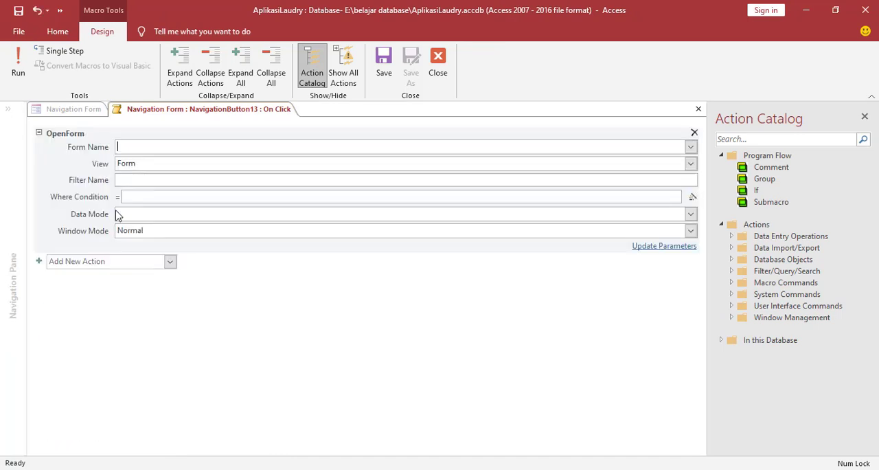
left_click(690, 147)
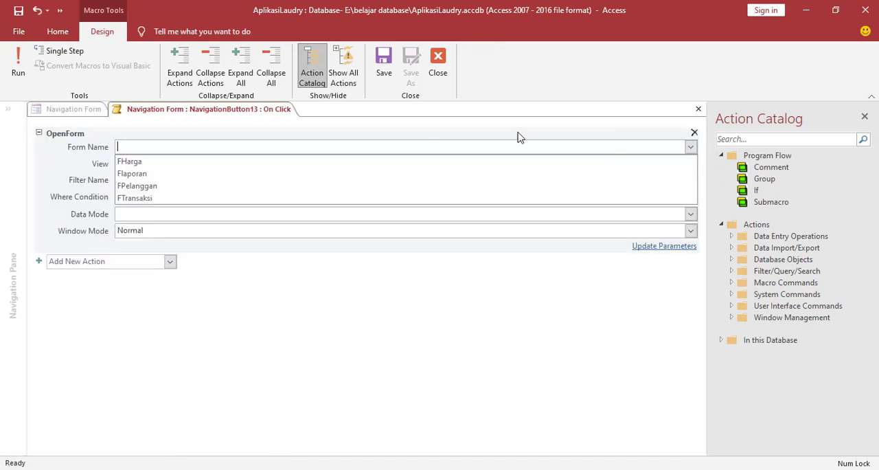
left_click(141, 174)
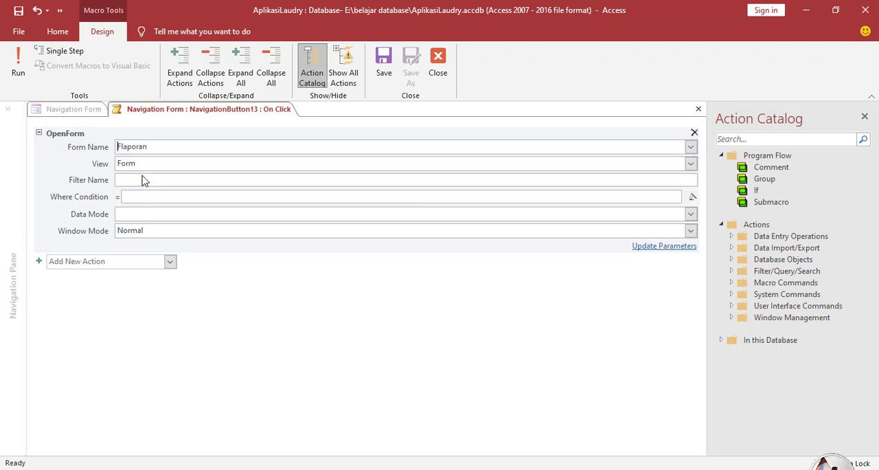
left_click(382, 62)
left_click(437, 65)
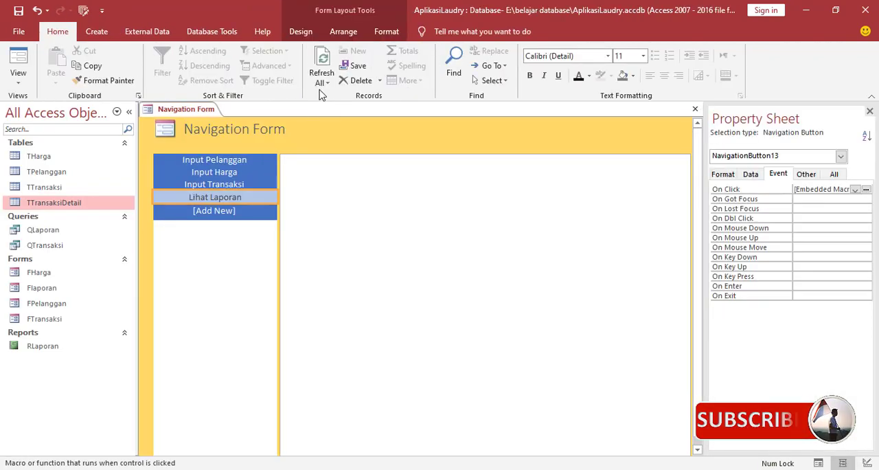
Save the navigation form under the name Aplikasi Laundry.
right_click(176, 112)
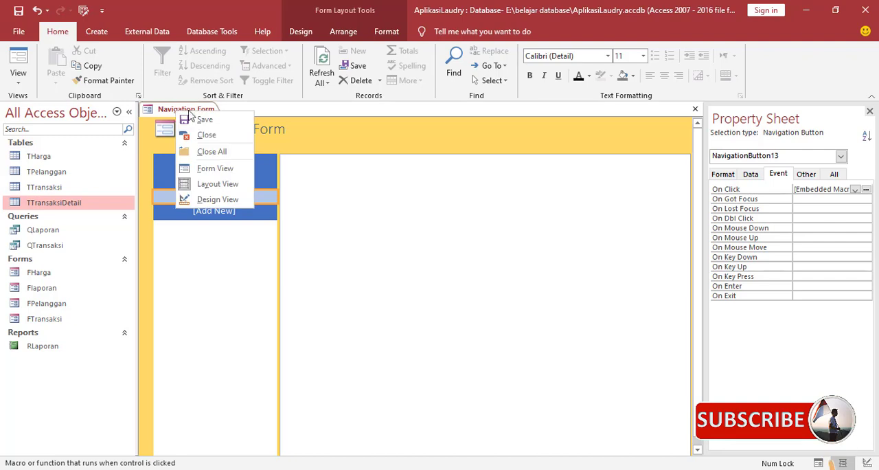
left_click(201, 119)
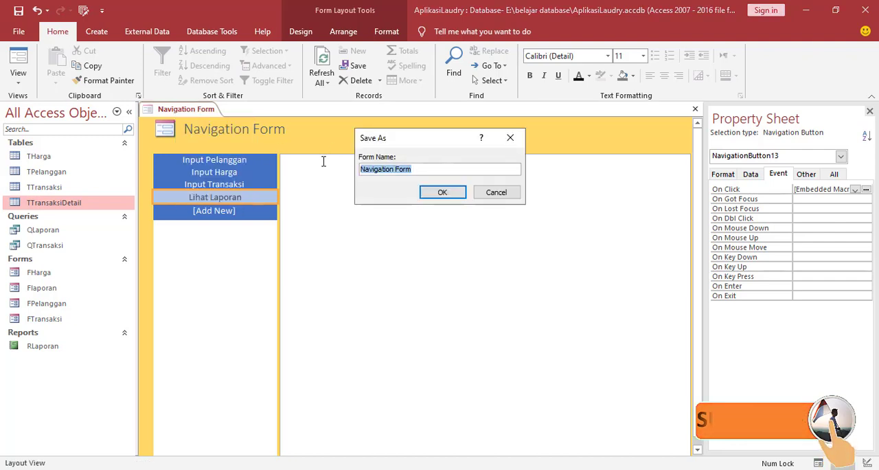
type("Aplika")
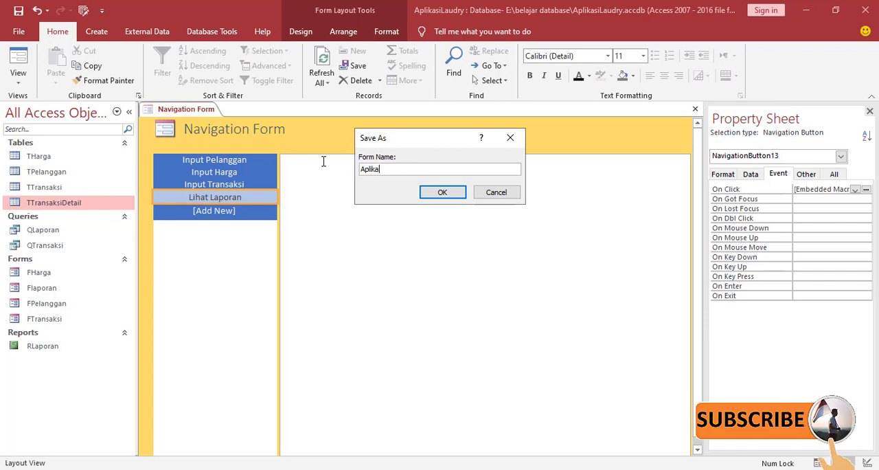
type("si La")
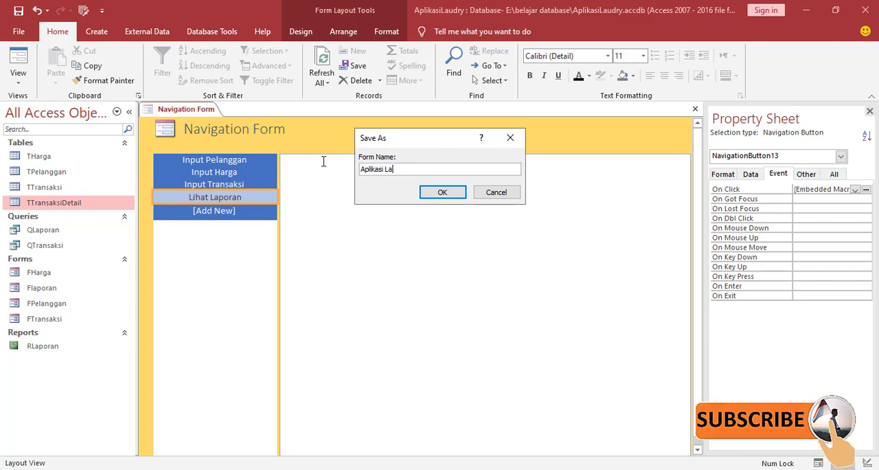
type("undry")
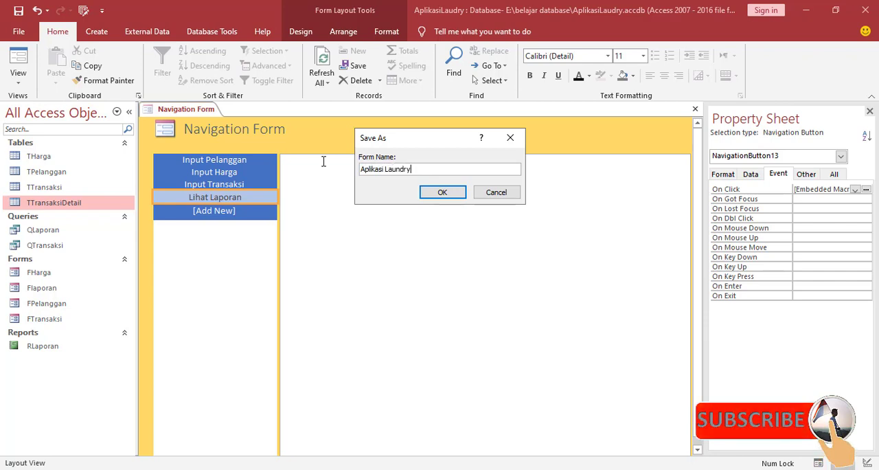
left_click(442, 192)
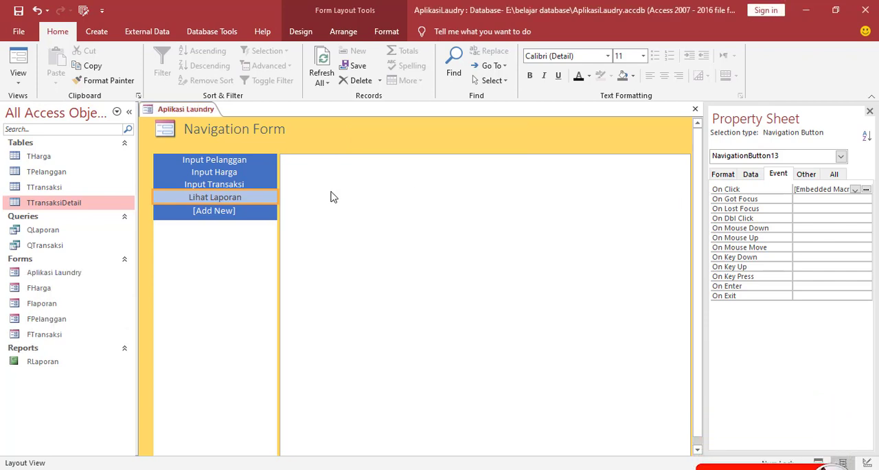
Change the navigation form's header title to Aplikasi Laundry.
left_click(250, 130)
left_click(250, 130)
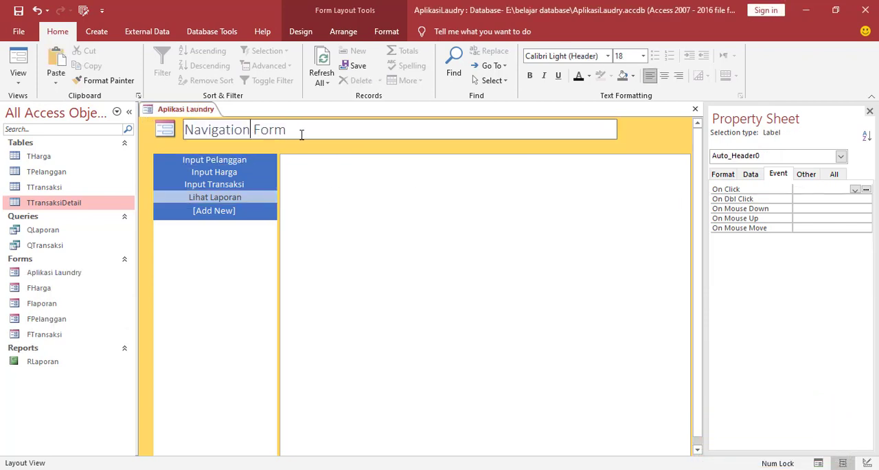
left_click_drag(301, 134, 180, 130)
type("A")
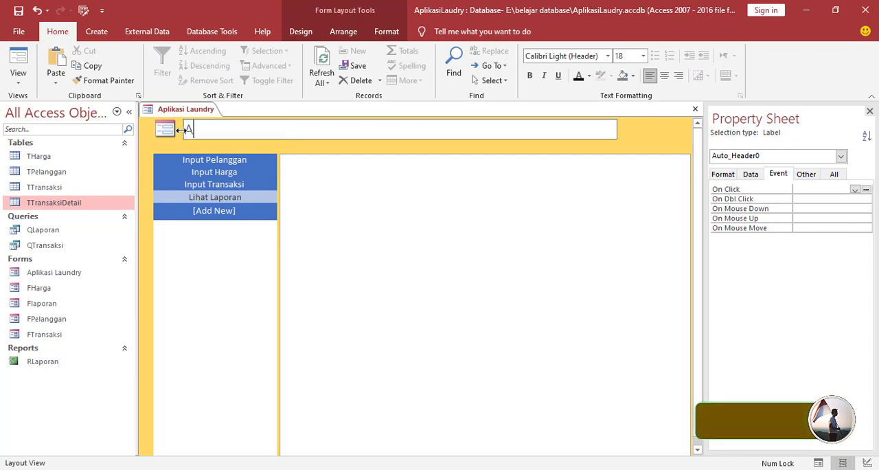
type("plikasi La")
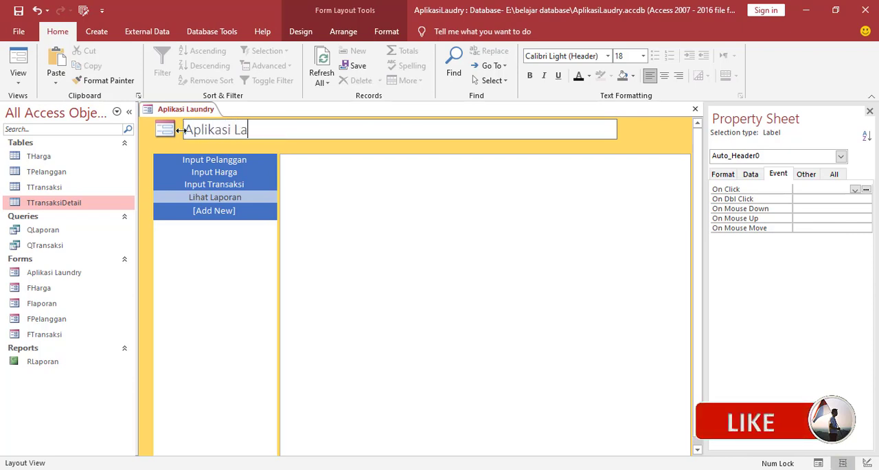
type("undr")
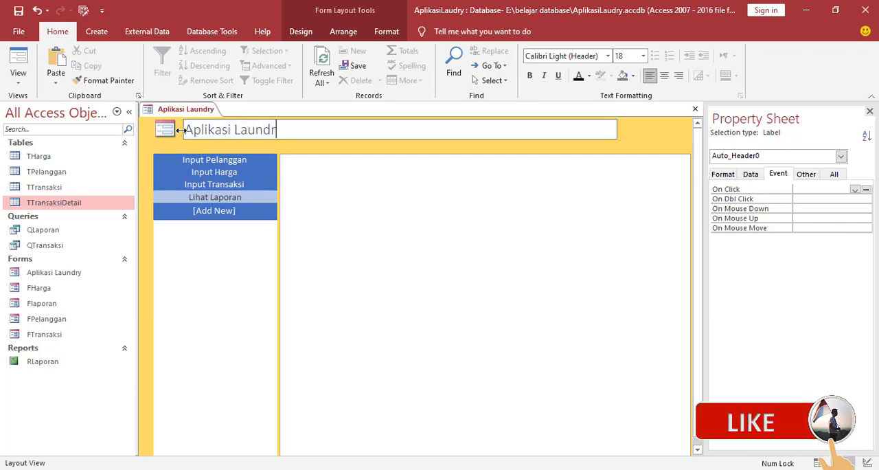
type("y")
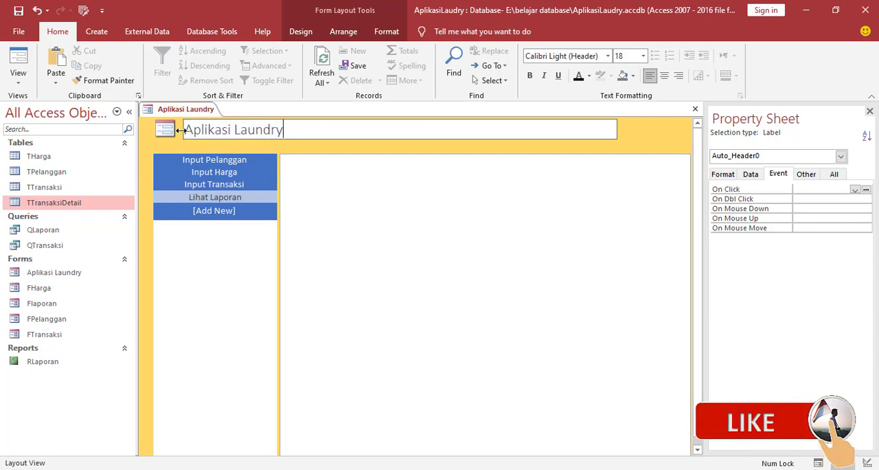
left_click(151, 243)
Save the Aplikasi Laundry form and close it.
right_click(177, 114)
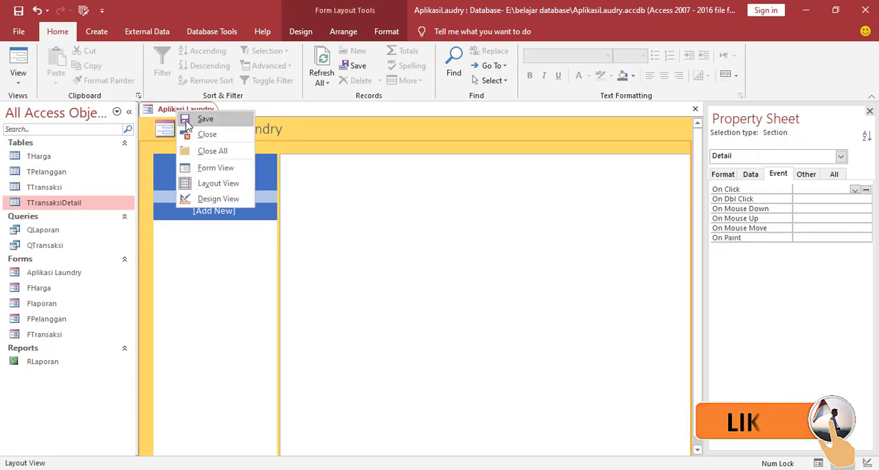
left_click(173, 115)
right_click(173, 115)
left_click(212, 134)
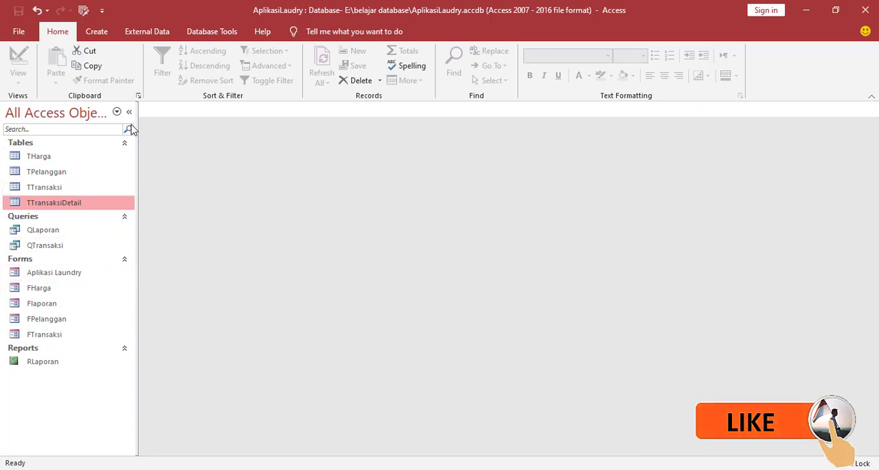
Reopen the Aplikasi Laundry form and check the forms displayed by Input Pelanggan, Input Harga and Input Transaksi, with the object list collapsed.
double_click(46, 273)
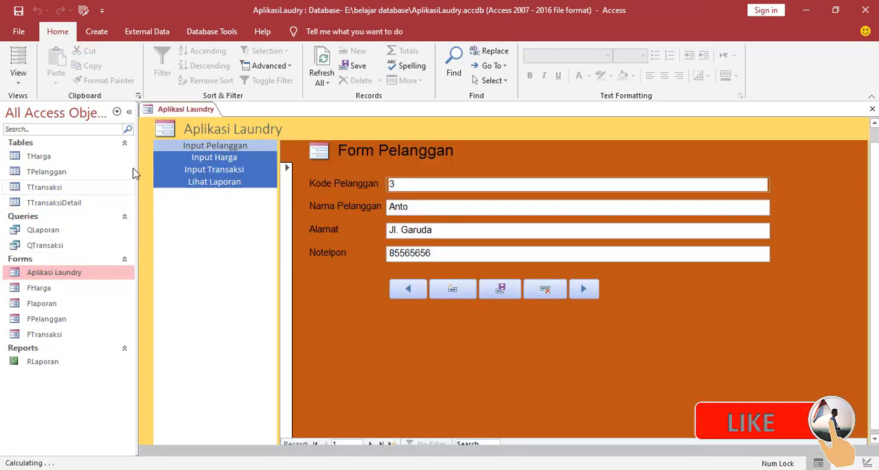
left_click(129, 112)
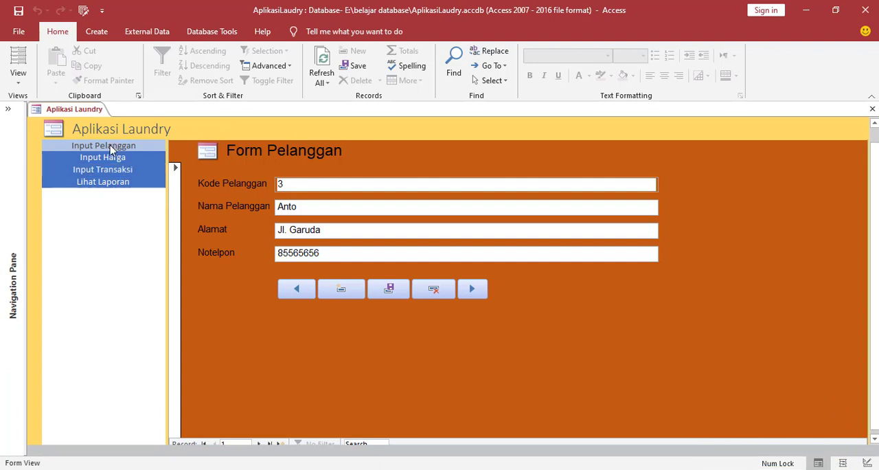
left_click(107, 145)
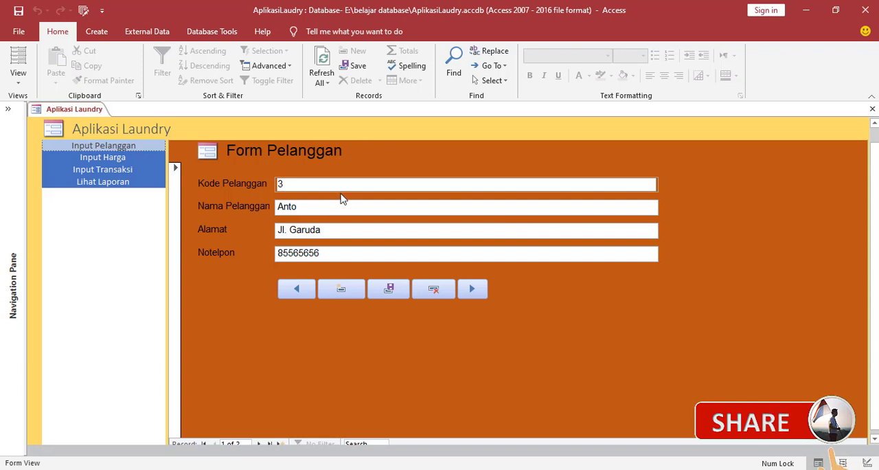
left_click(121, 160)
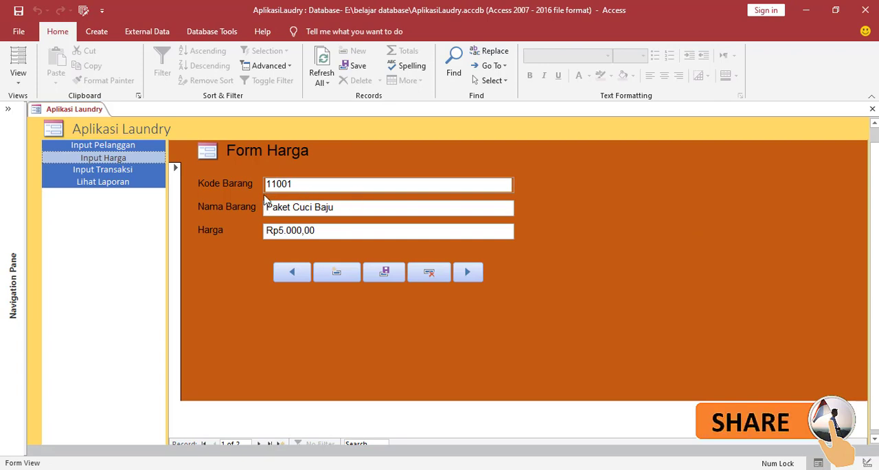
left_click(120, 170)
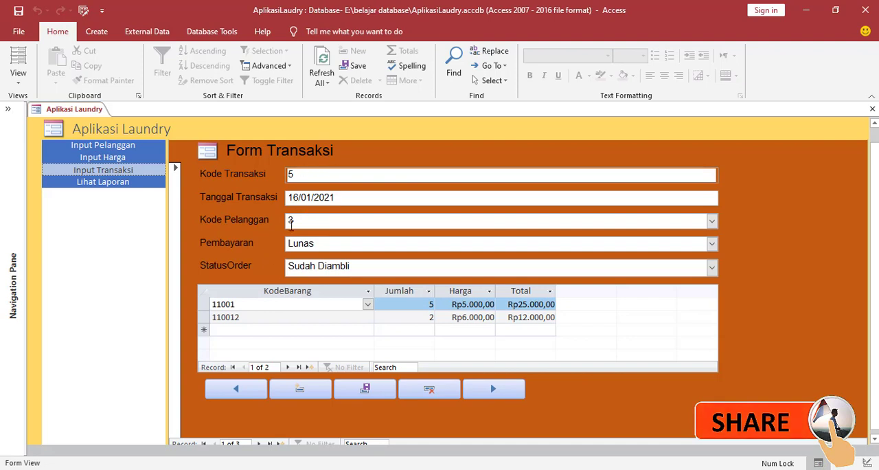
left_click(7, 110)
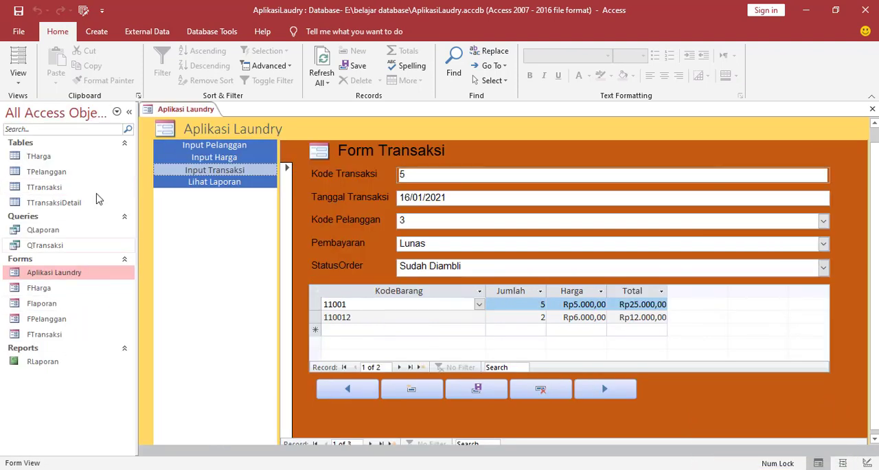
left_click(129, 111)
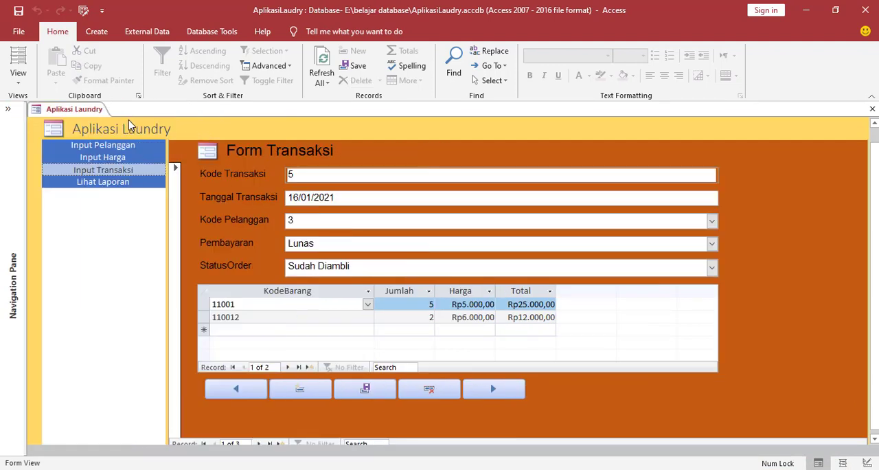
Open the report form through Lihat Laporan and display the transaction report from 1 January 2021 to 31 January 2021.
left_click(133, 186)
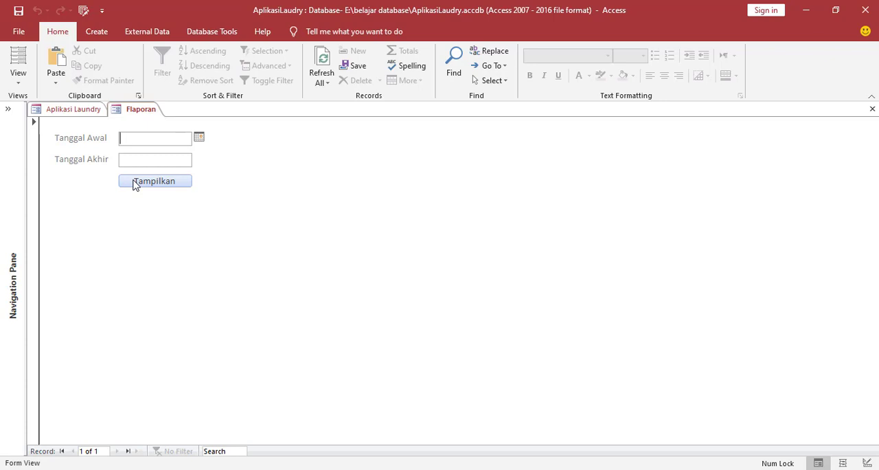
left_click(199, 138)
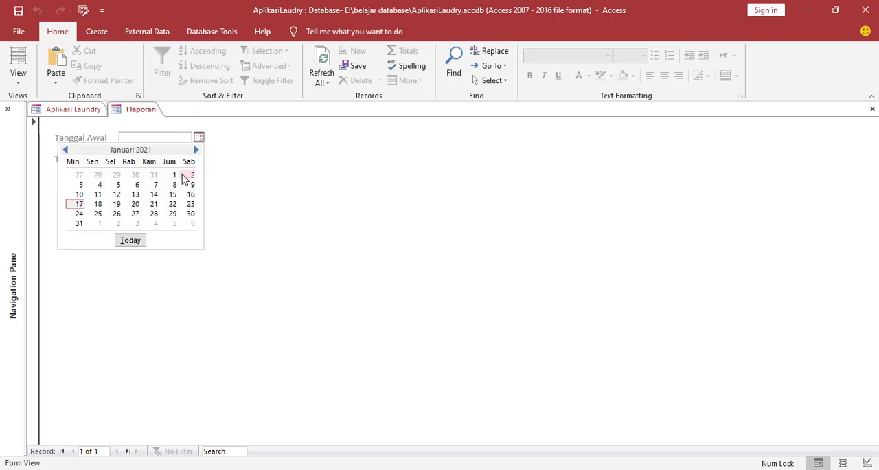
left_click(172, 175)
left_click(173, 159)
left_click(199, 158)
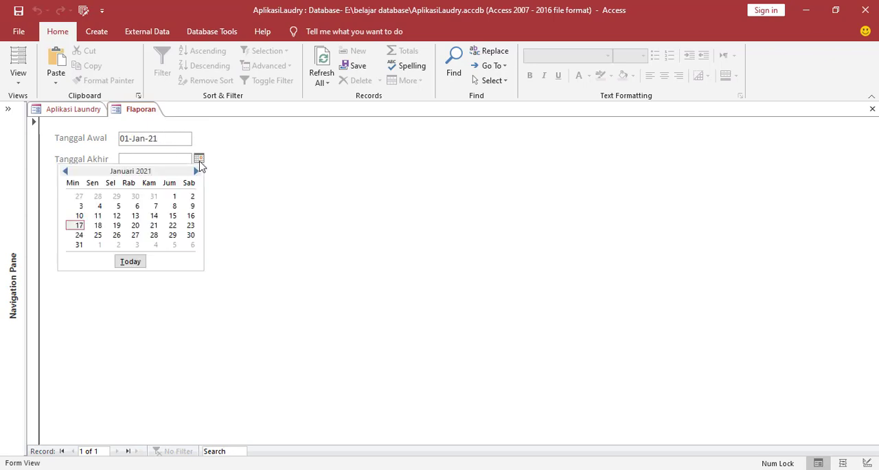
left_click(79, 245)
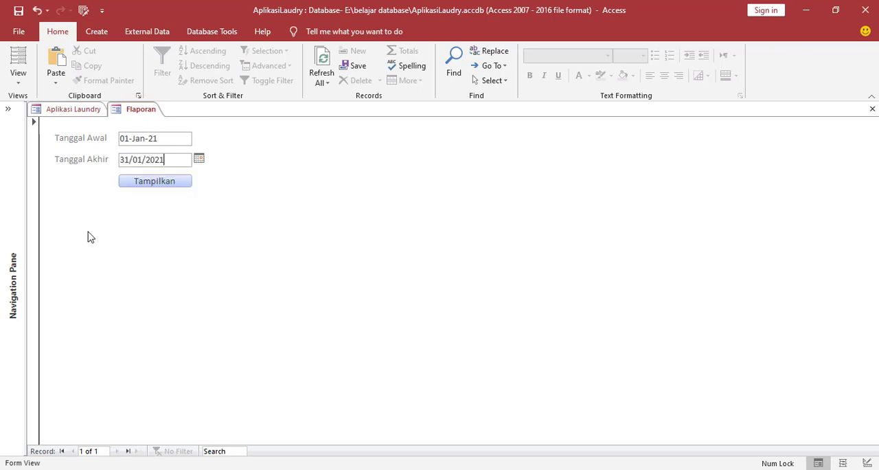
left_click(175, 186)
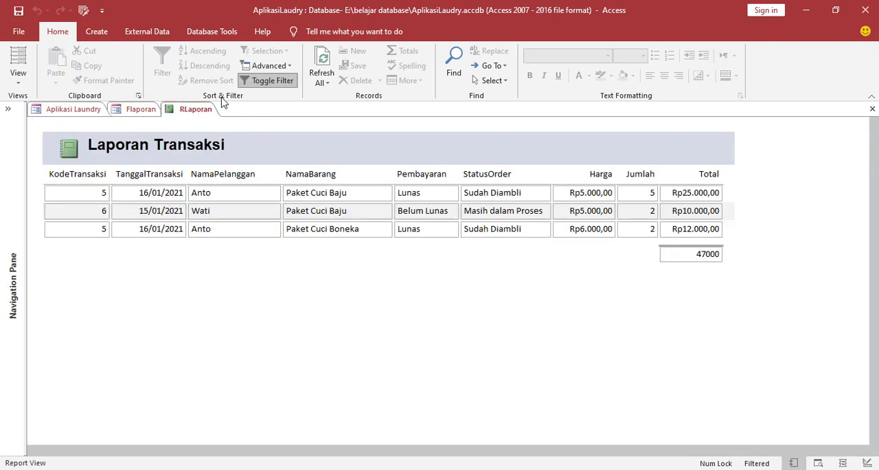
Close the RLaporan report and the Flaporan form.
right_click(175, 114)
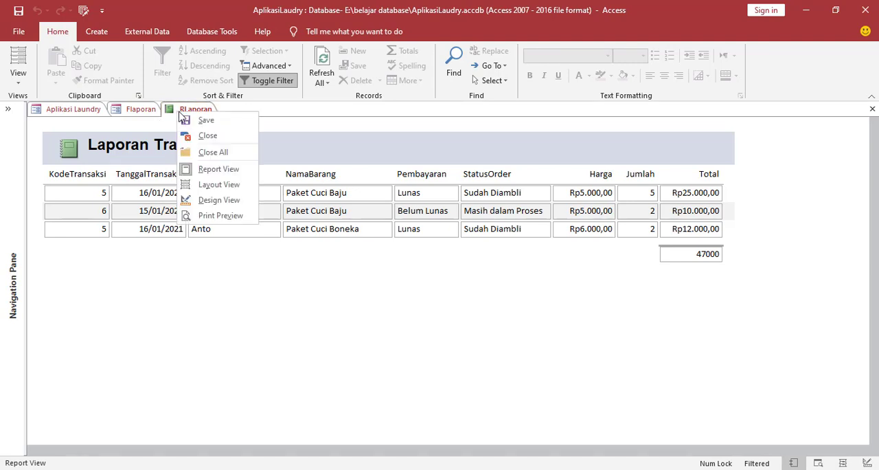
left_click(192, 134)
right_click(144, 112)
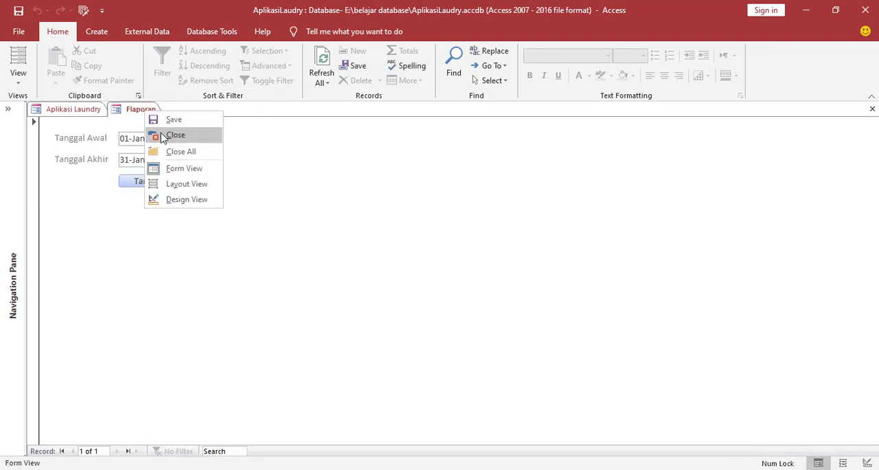
left_click(158, 133)
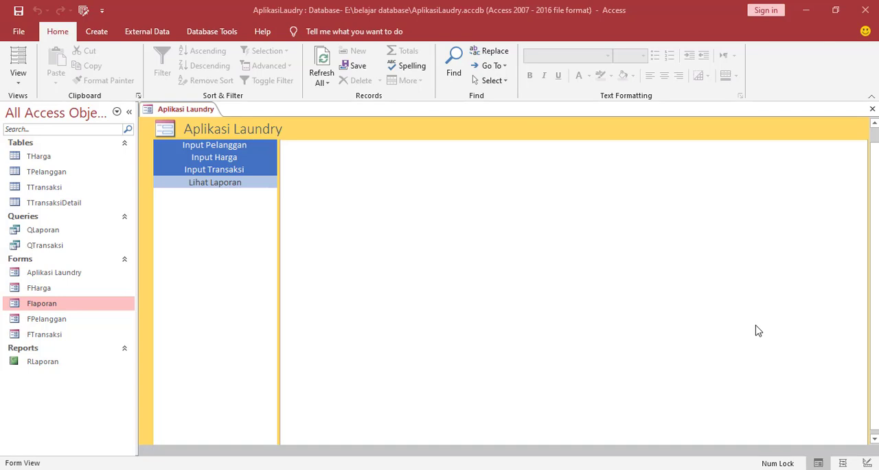